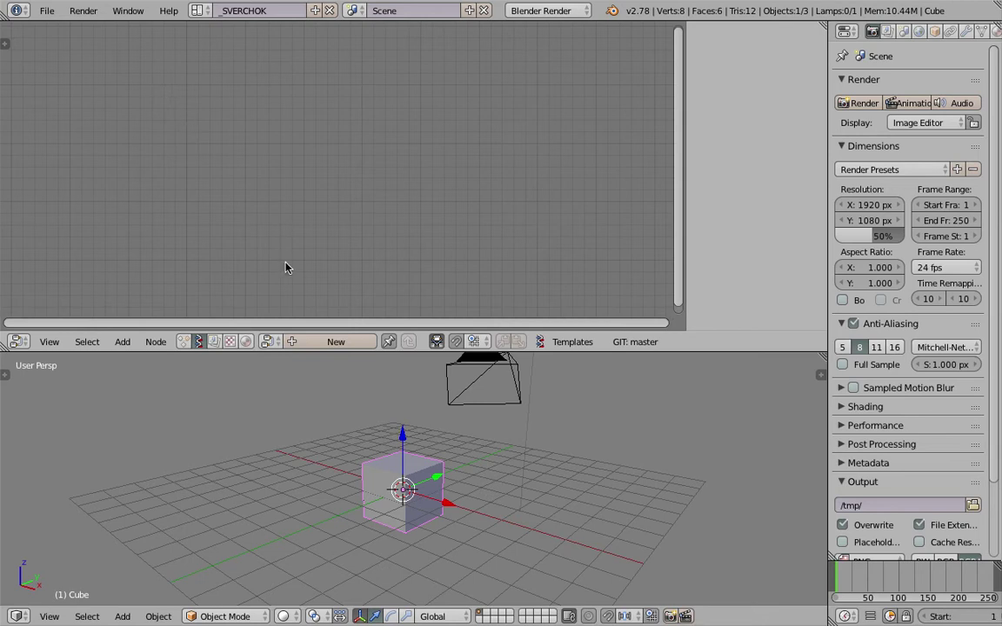
Select the camera and the lamp together and delete both from the scene
{"action": "middle_click_drag", "start_coordinate": [425, 414], "coordinate": [452, 451]}
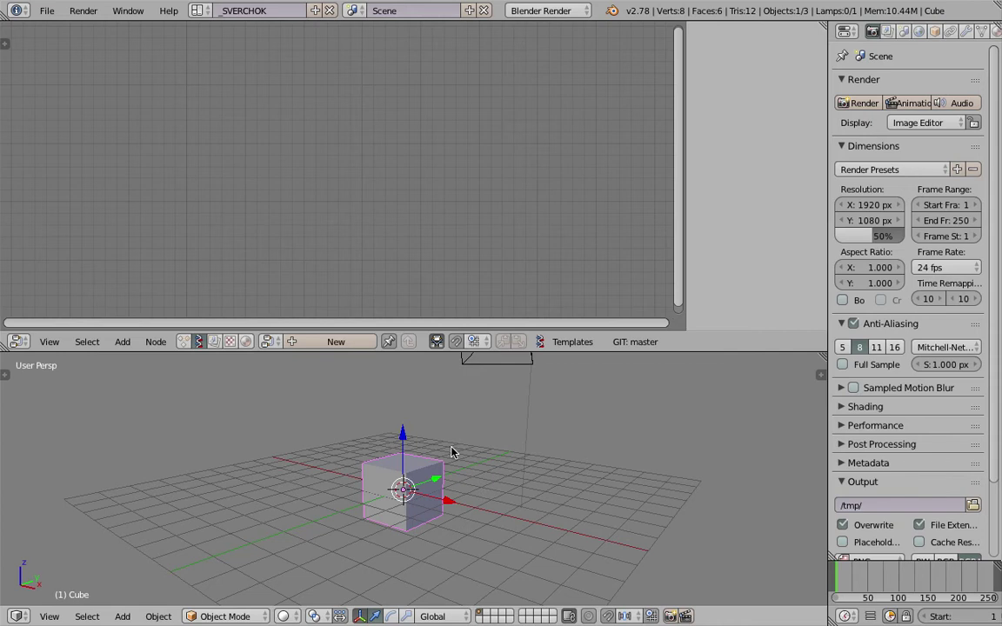
{"action": "scroll", "coordinate": [451, 452], "scroll_direction": "down", "scroll_amount": 3}
{"action": "middle_click_drag", "start_coordinate": [451, 453], "coordinate": [488, 418]}
{"action": "right_click", "coordinate": [494, 424]}
{"action": "right_click", "coordinate": [478, 393], "text": "shift"}
{"action": "key", "text": "x"}
{"action": "left_click", "coordinate": [487, 415]}
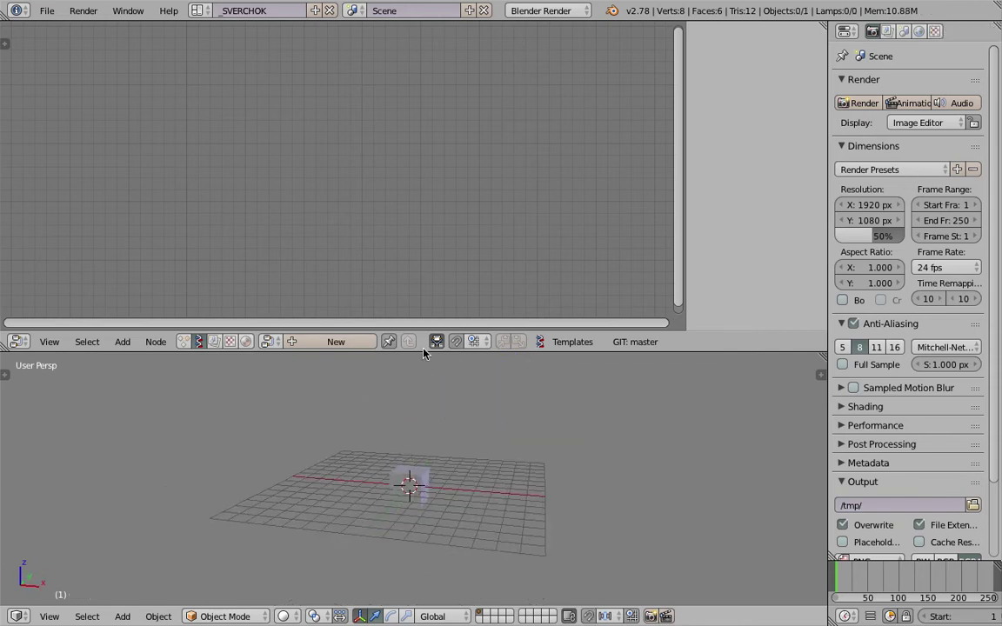
Enlarge the 3D viewport and the properties editor, and select the cube
{"action": "left_click_drag", "start_coordinate": [424, 351], "coordinate": [430, 281]}
{"action": "scroll", "coordinate": [438, 435], "scroll_direction": "up", "scroll_amount": 2}
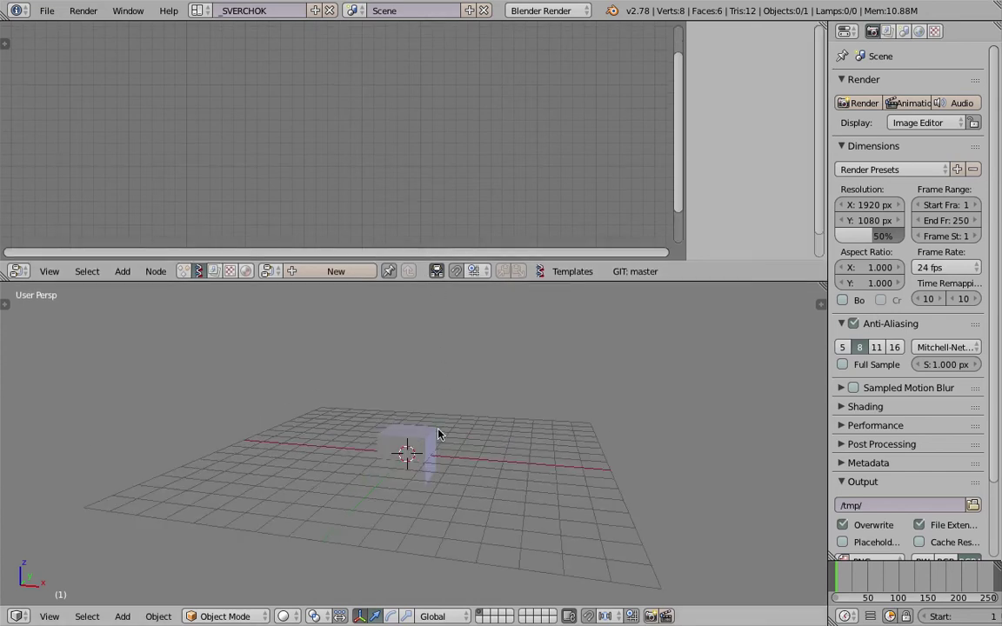
{"action": "right_click", "coordinate": [420, 415]}
{"action": "mouse_move", "coordinate": [438, 430]}
{"action": "middle_mouse_down"}
{"action": "mouse_move", "coordinate": [421, 415]}
{"action": "mouse_move", "coordinate": [401, 448]}
{"action": "mouse_move", "coordinate": [428, 433]}
{"action": "middle_mouse_up"}
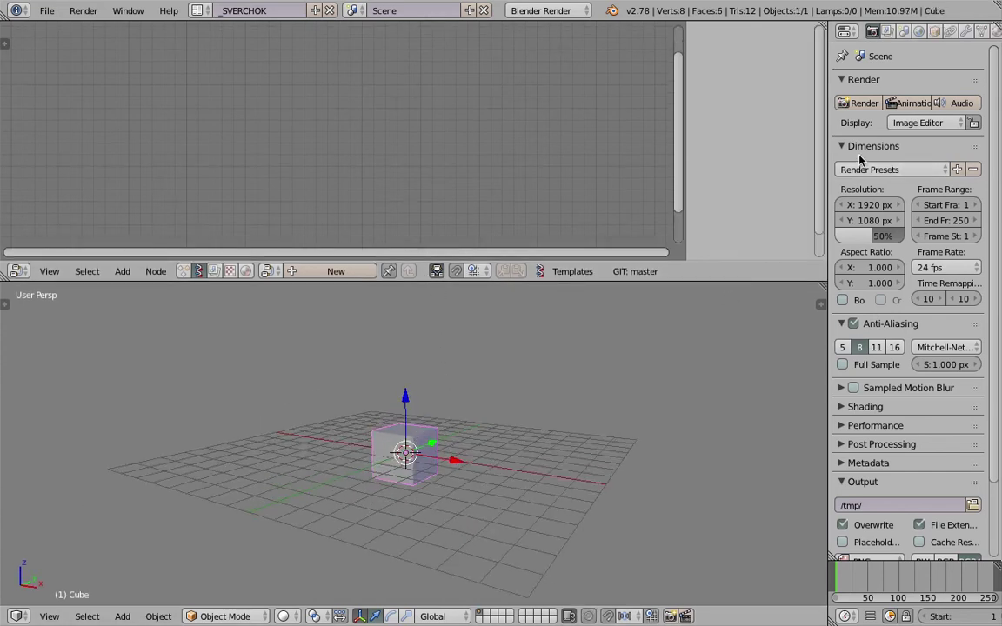
{"action": "left_click_drag", "start_coordinate": [827, 145], "coordinate": [776, 197]}
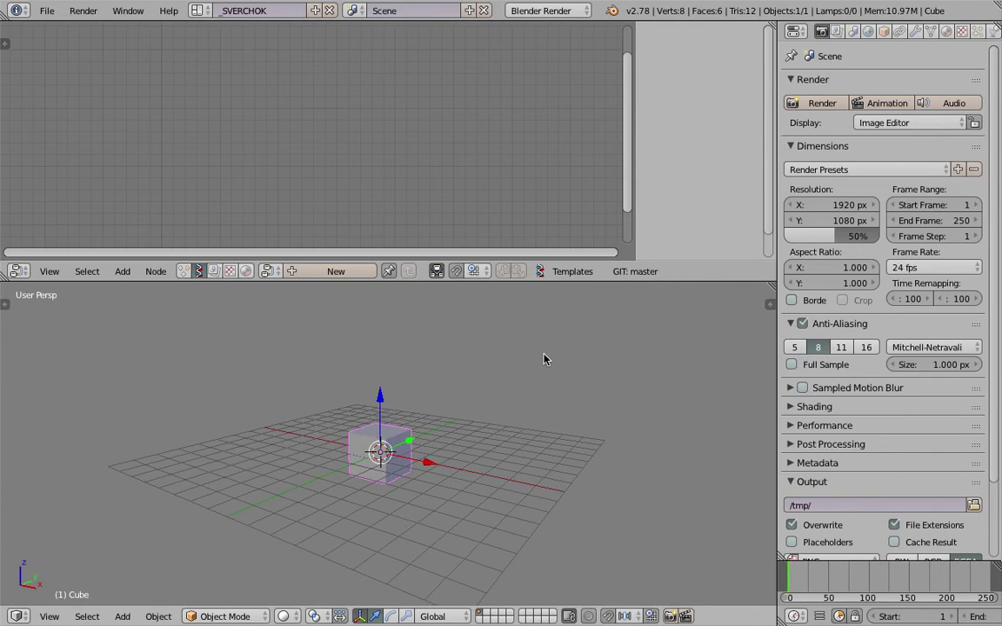
{"action": "scroll", "coordinate": [957, 39], "scroll_direction": "down", "scroll_amount": 1}
{"action": "middle_click_drag", "start_coordinate": [487, 400], "coordinate": [467, 406]}
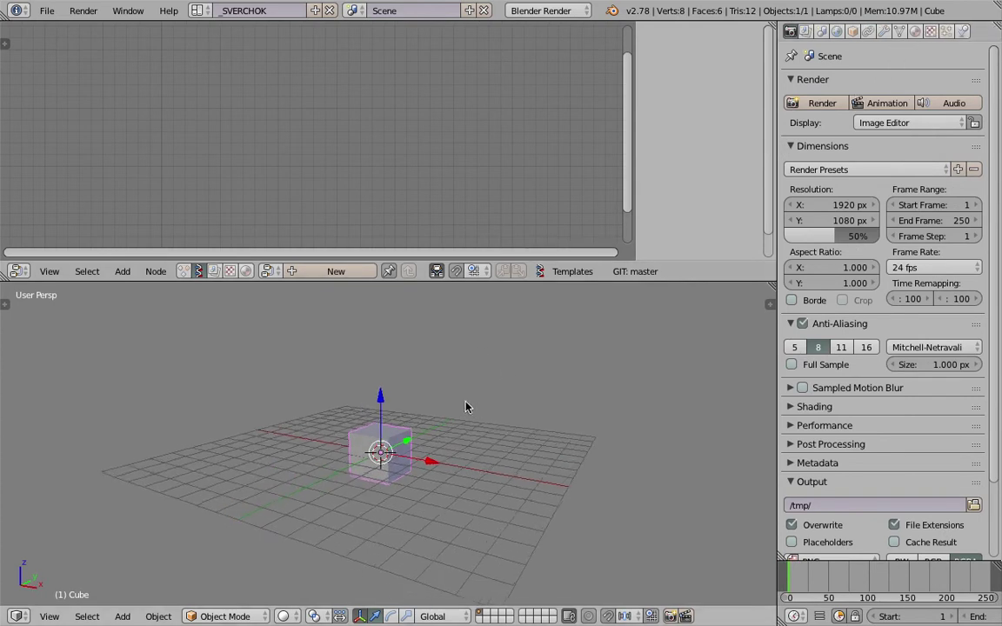
Add a new particle system to the cube and widen the properties editor further
{"action": "left_click", "coordinate": [947, 31]}
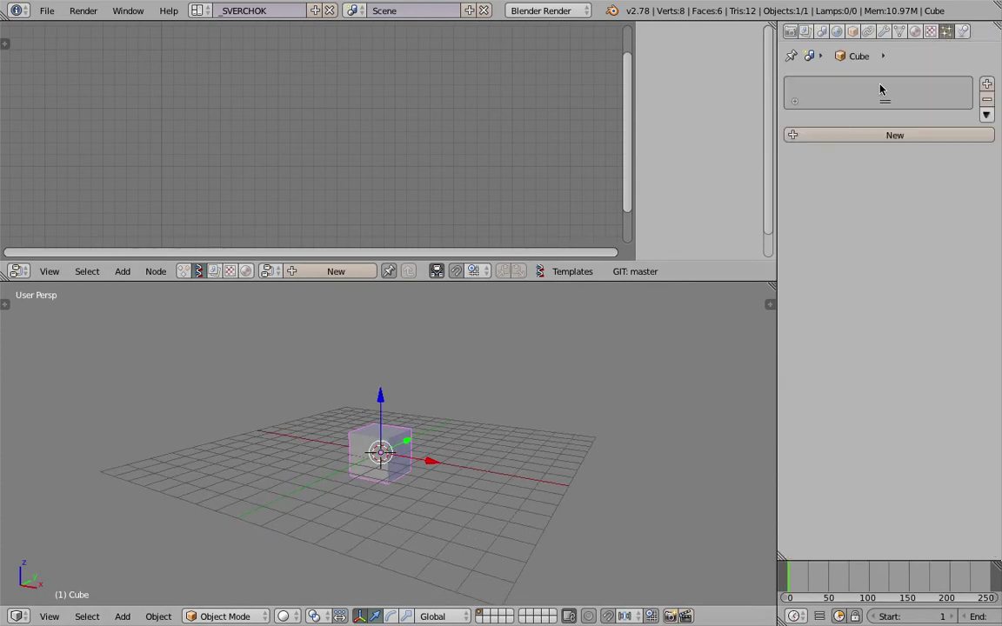
{"action": "left_click", "coordinate": [896, 135]}
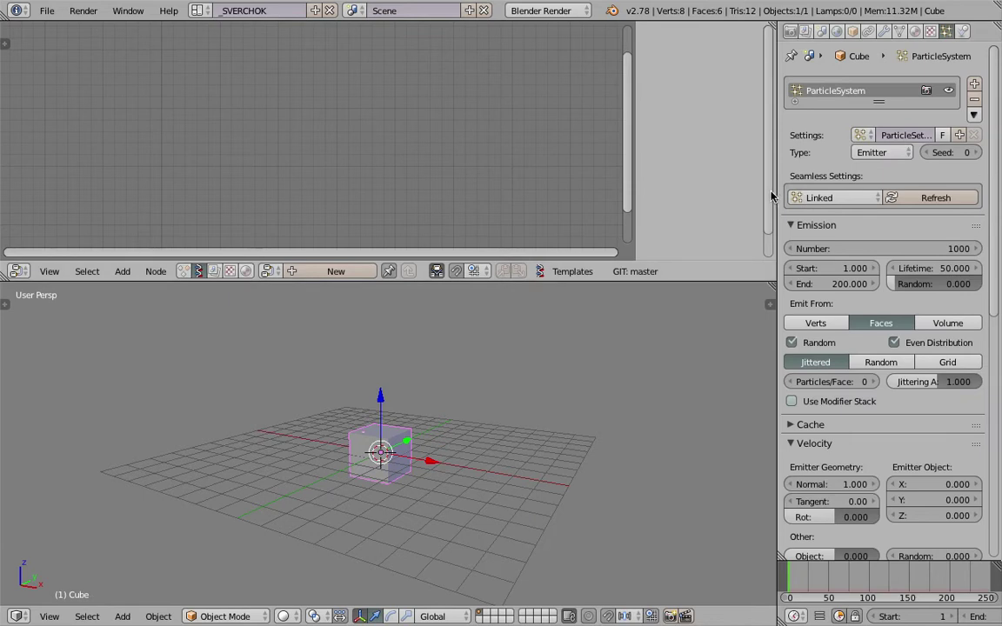
{"action": "left_click_drag", "start_coordinate": [775, 189], "coordinate": [715, 189]}
{"action": "scroll", "coordinate": [508, 351], "scroll_direction": "up", "scroll_amount": 3}
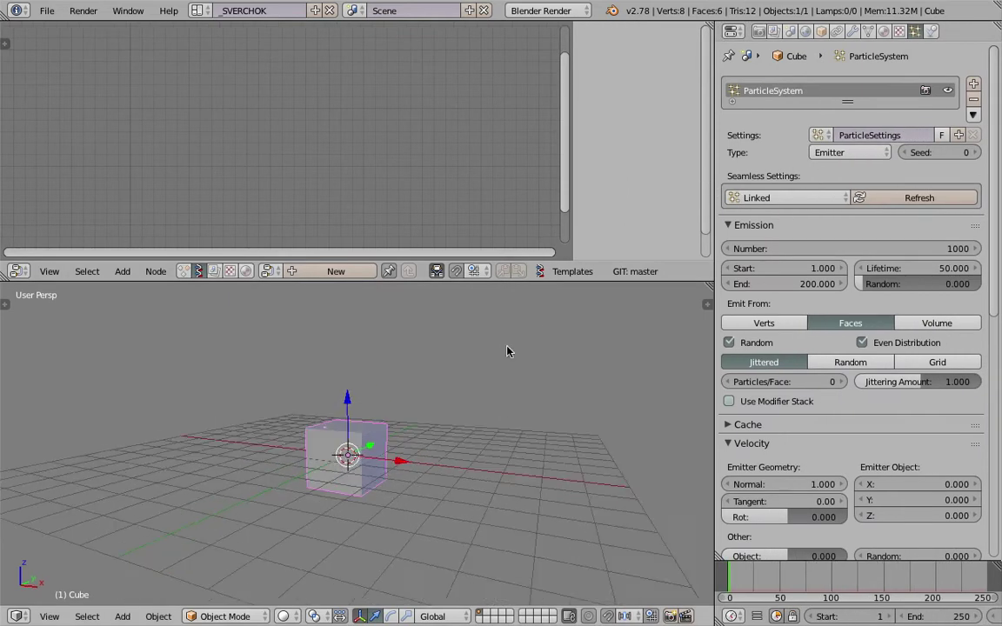
{"action": "middle_click_drag", "start_coordinate": [697, 354], "coordinate": [638, 353]}
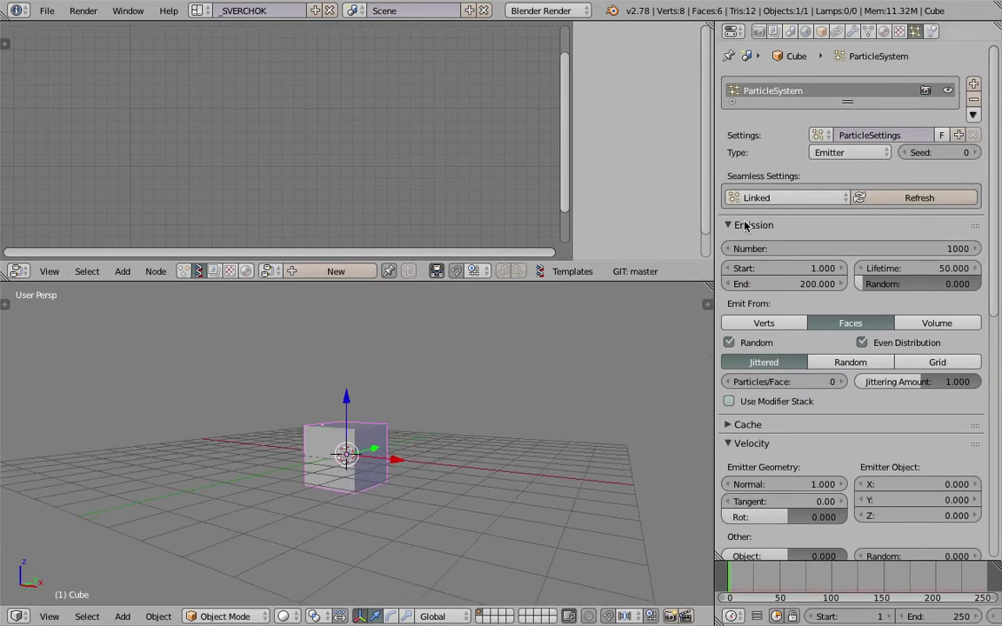
{"action": "middle_click_drag", "start_coordinate": [491, 320], "coordinate": [568, 350]}
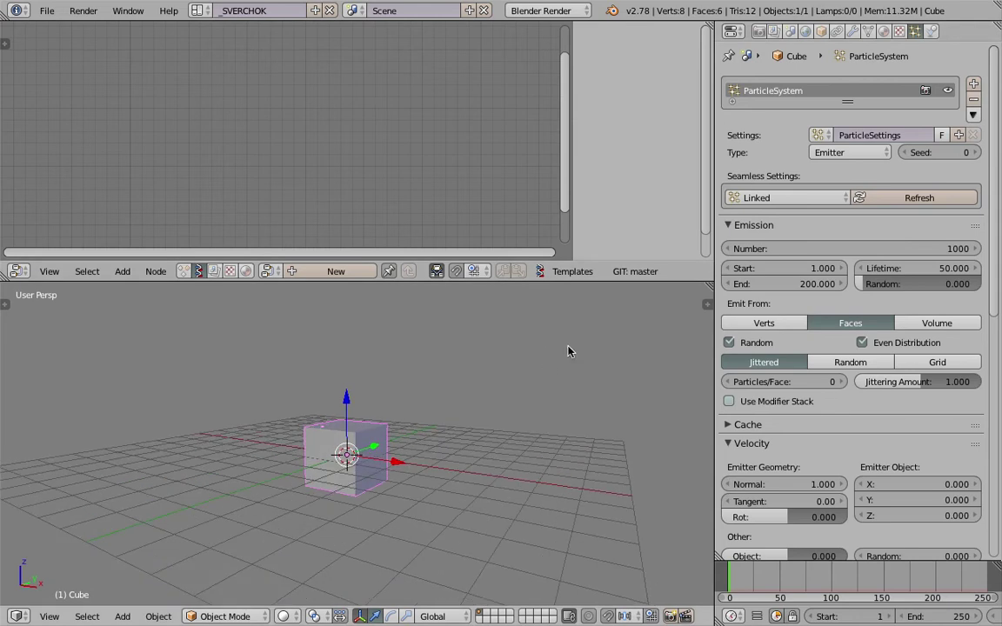
Set the particles to emit from Verts and turn off Random emission order
{"action": "left_click", "coordinate": [783, 324]}
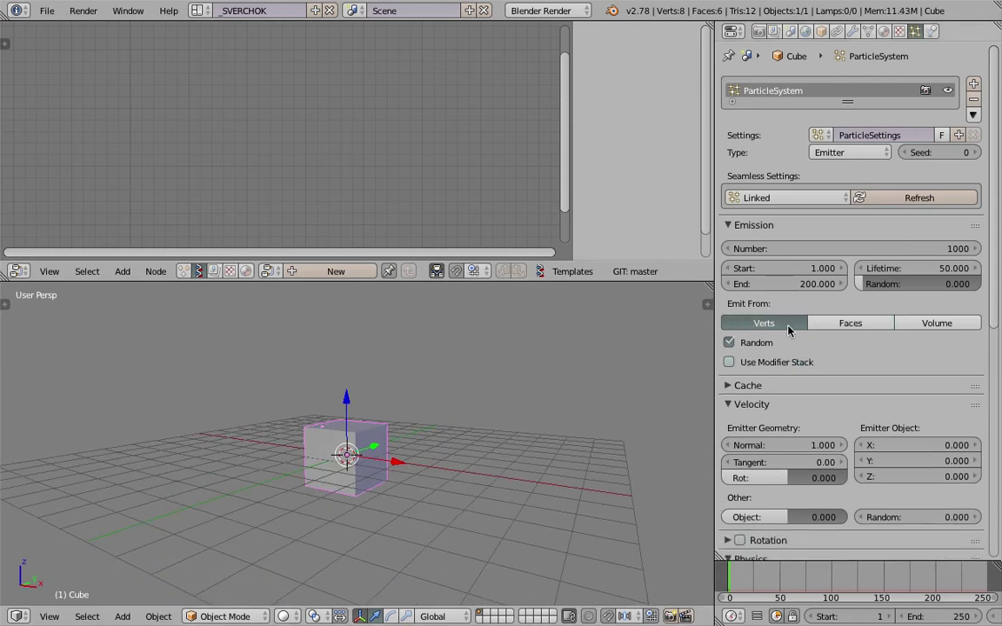
{"action": "left_click", "coordinate": [744, 346]}
{"action": "scroll", "coordinate": [561, 390], "scroll_direction": "down", "scroll_amount": 3}
{"action": "middle_click_drag", "start_coordinate": [536, 406], "coordinate": [539, 385]}
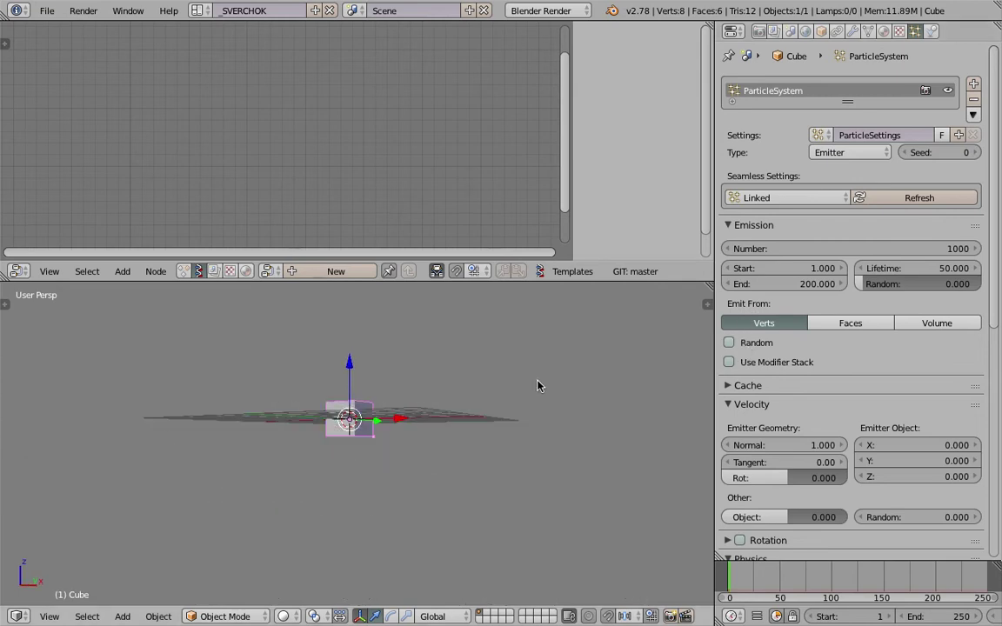
{"action": "scroll", "coordinate": [929, 619], "scroll_direction": "down", "scroll_amount": 2}
{"action": "scroll", "coordinate": [929, 619], "scroll_direction": "down", "scroll_amount": 2}
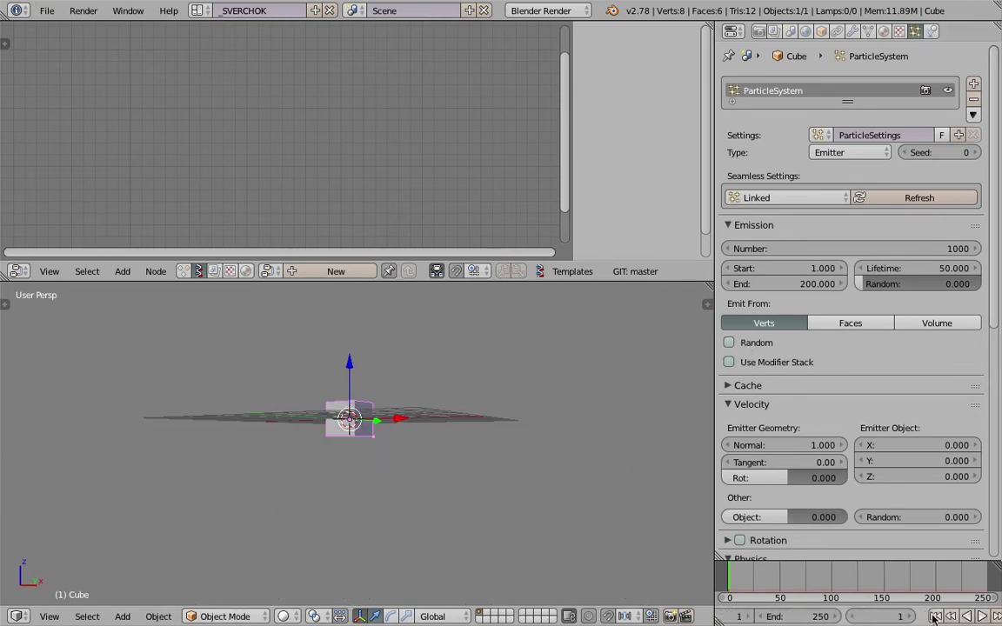
Play the animation in two short runs up to frame 77 to examine how particles leave the cube's vertices
{"action": "left_click", "coordinate": [985, 616]}
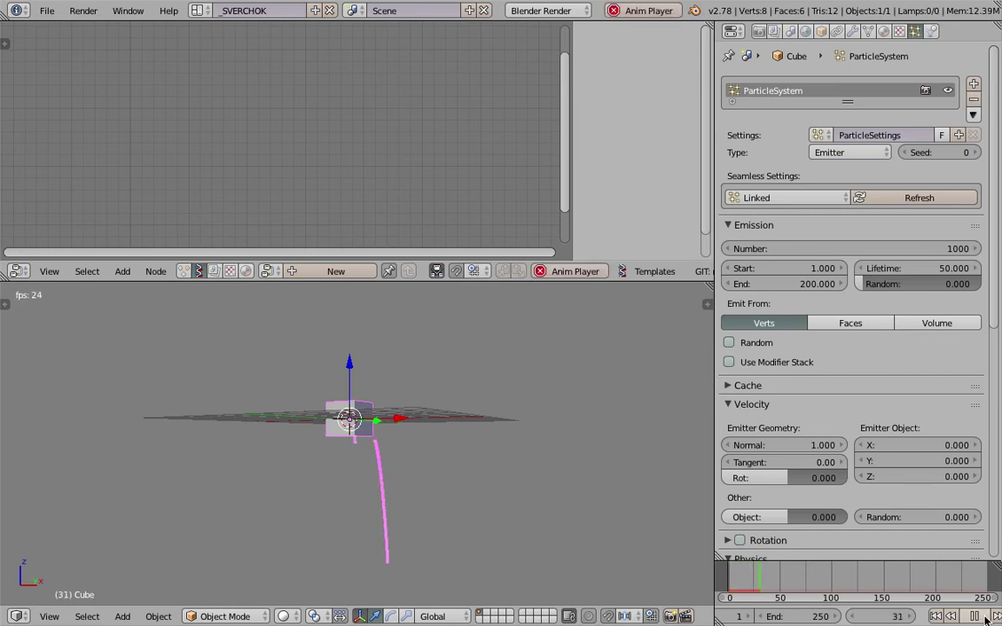
{"action": "left_click", "coordinate": [985, 618]}
{"action": "scroll", "coordinate": [648, 522], "scroll_direction": "down", "scroll_amount": 3}
{"action": "middle_click_drag", "start_coordinate": [648, 504], "coordinate": [651, 537]}
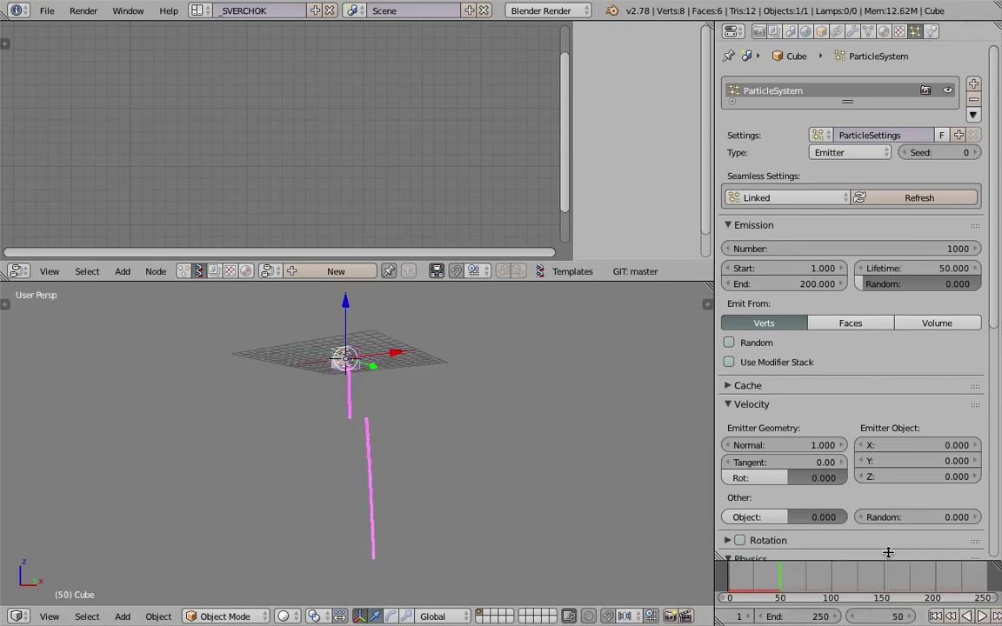
{"action": "left_click", "coordinate": [986, 617]}
{"action": "left_click", "coordinate": [981, 618]}
{"action": "middle_click_drag", "start_coordinate": [556, 487], "coordinate": [423, 424]}
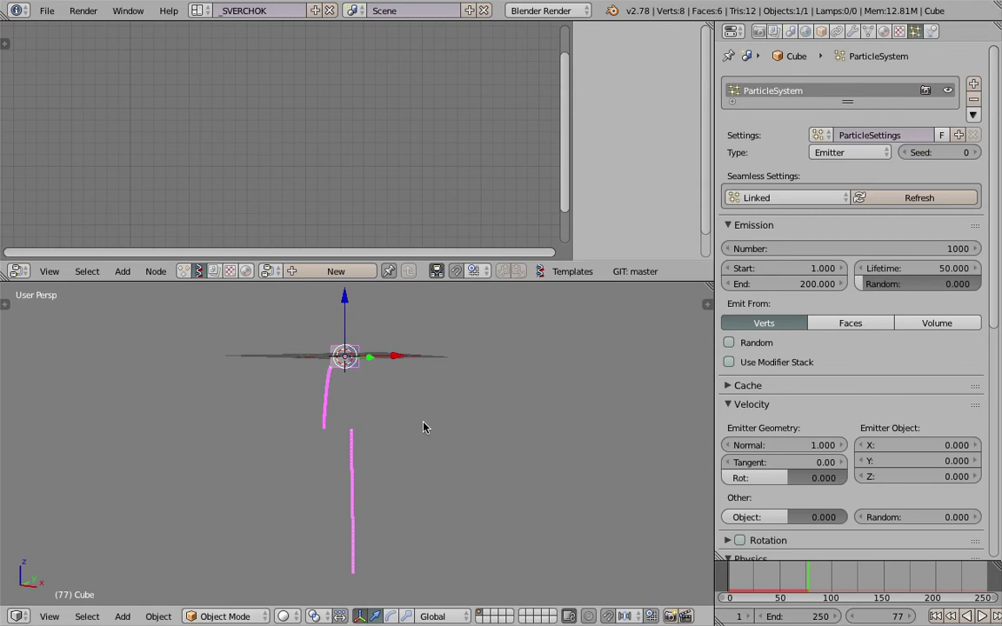
Set the particle emission number to 40
{"action": "left_click", "coordinate": [866, 247]}
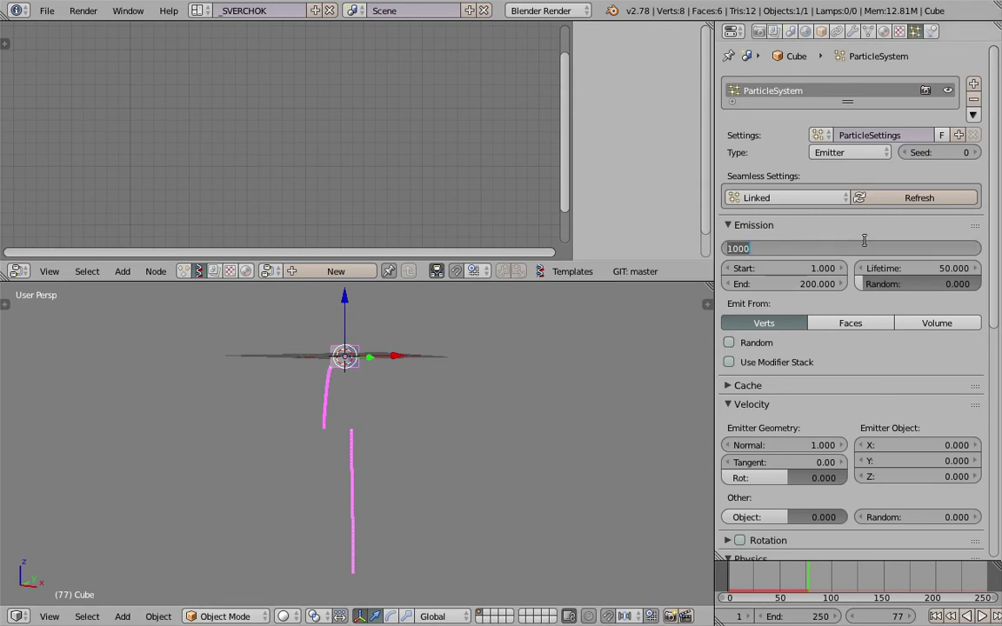
{"action": "key", "text": "Return"}
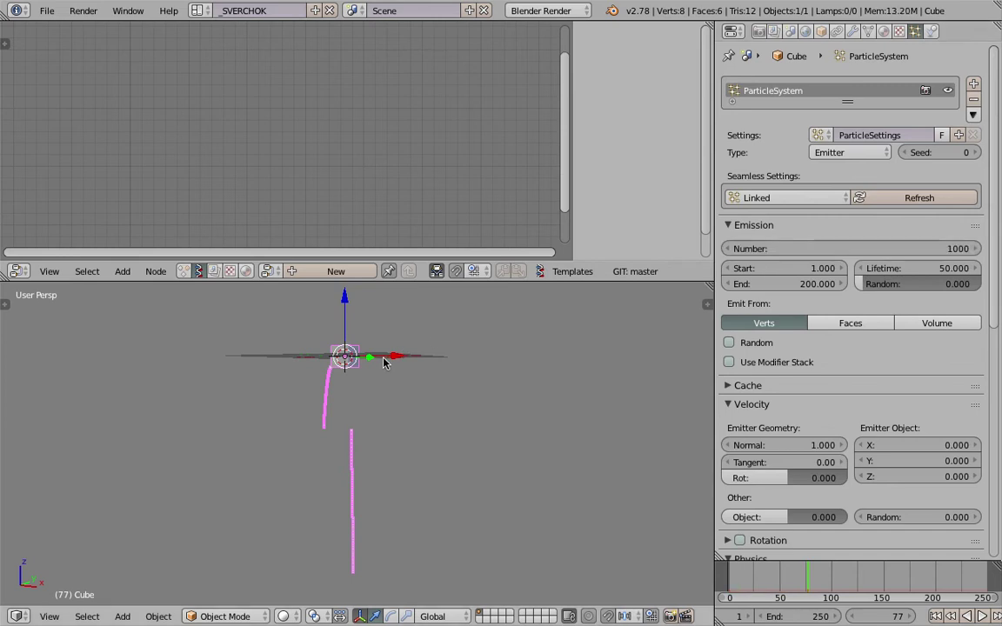
{"action": "middle_click_drag", "start_coordinate": [380, 365], "coordinate": [349, 372]}
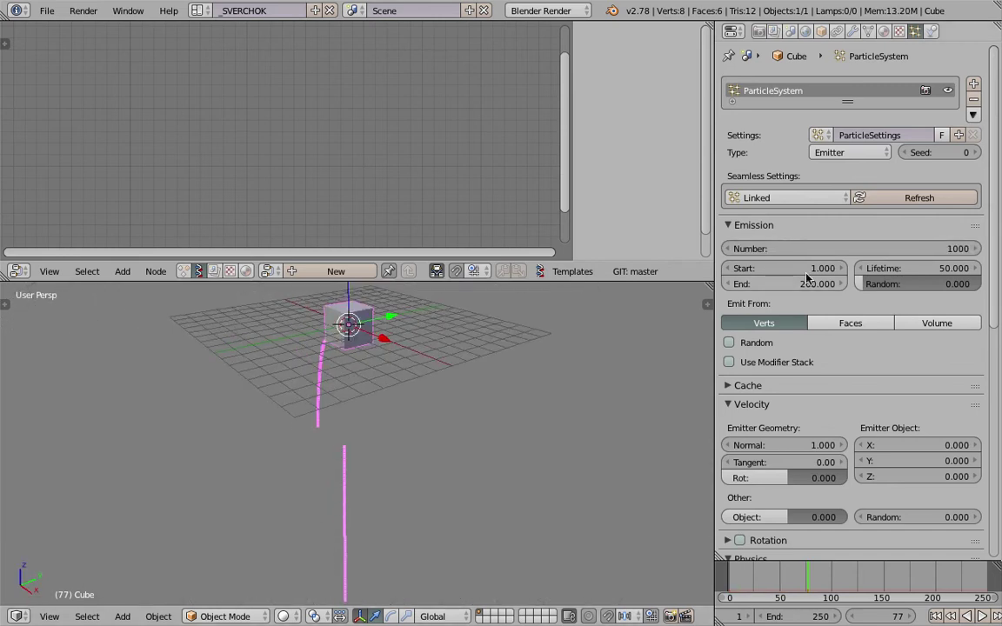
{"action": "left_click", "coordinate": [866, 248]}
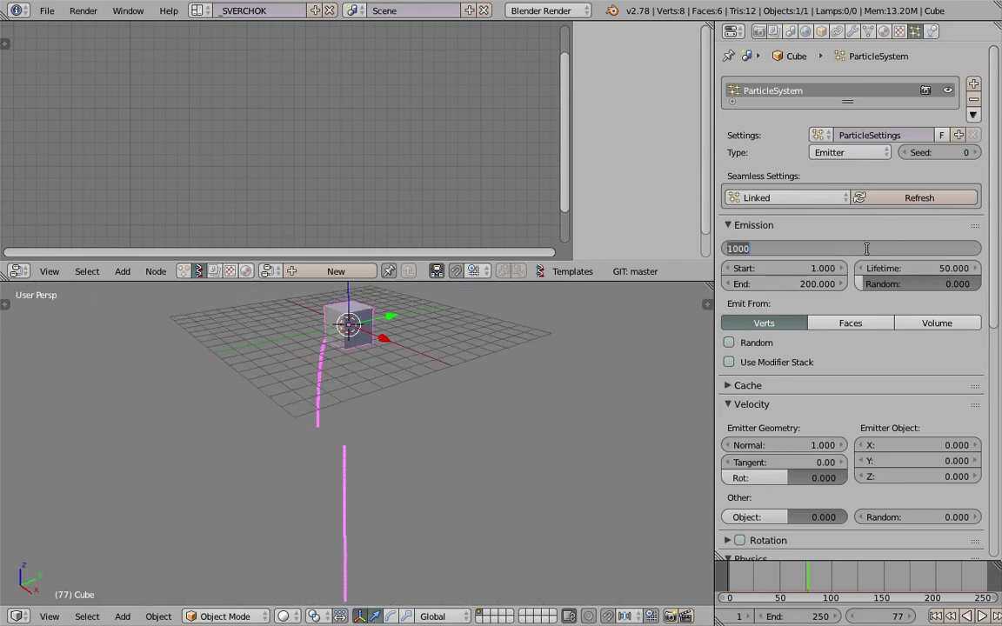
{"action": "type", "text": "40"}
{"action": "key", "text": "Return"}
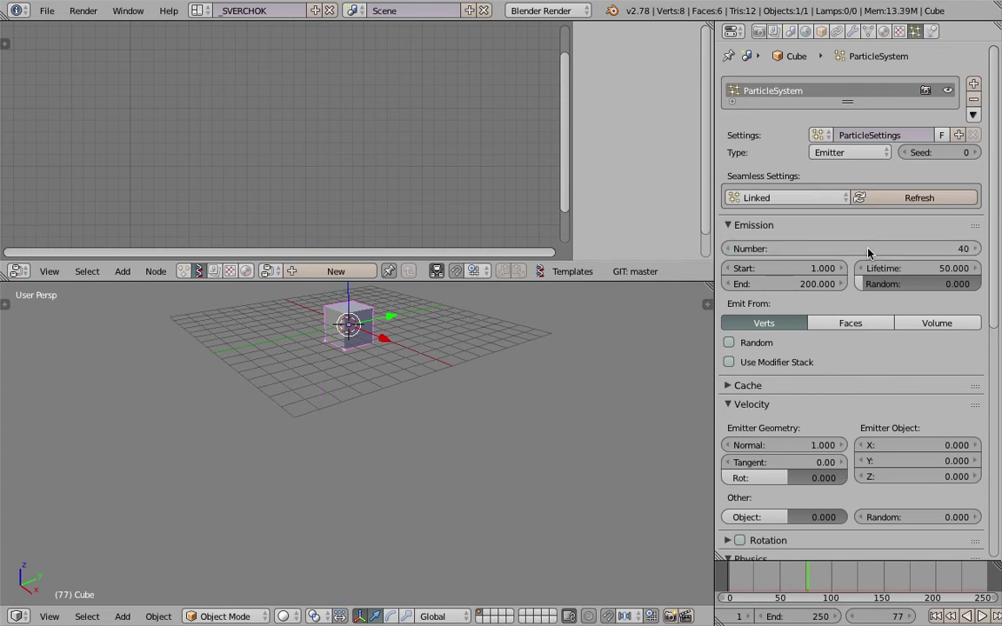
Replay the animation from frame 1 to frame 101 and examine the spacing of the falling particles
{"action": "middle_click_drag", "start_coordinate": [390, 433], "coordinate": [393, 400]}
{"action": "left_click", "coordinate": [936, 615]}
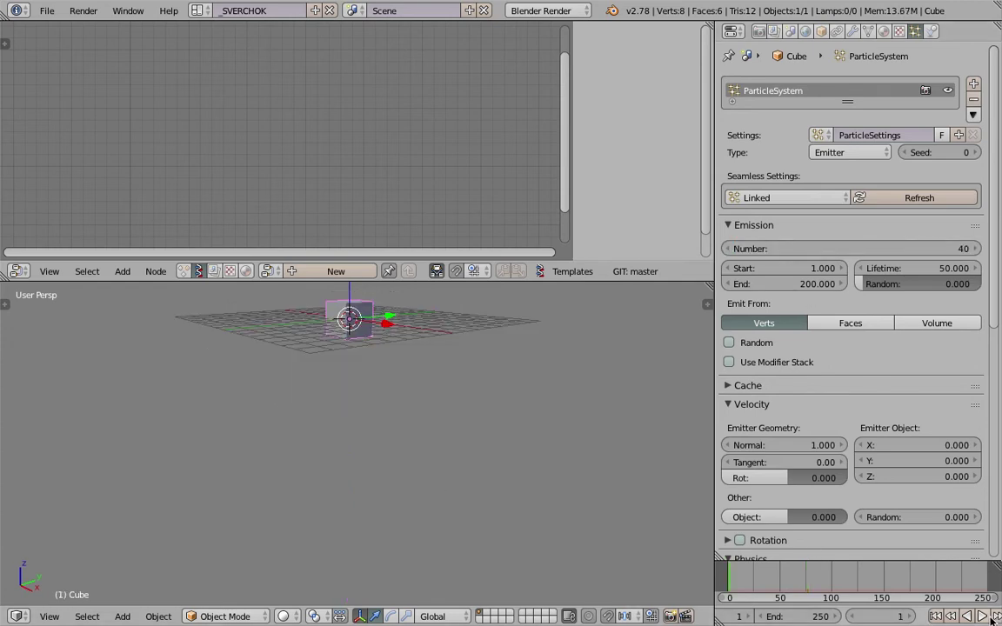
{"action": "left_click", "coordinate": [981, 616]}
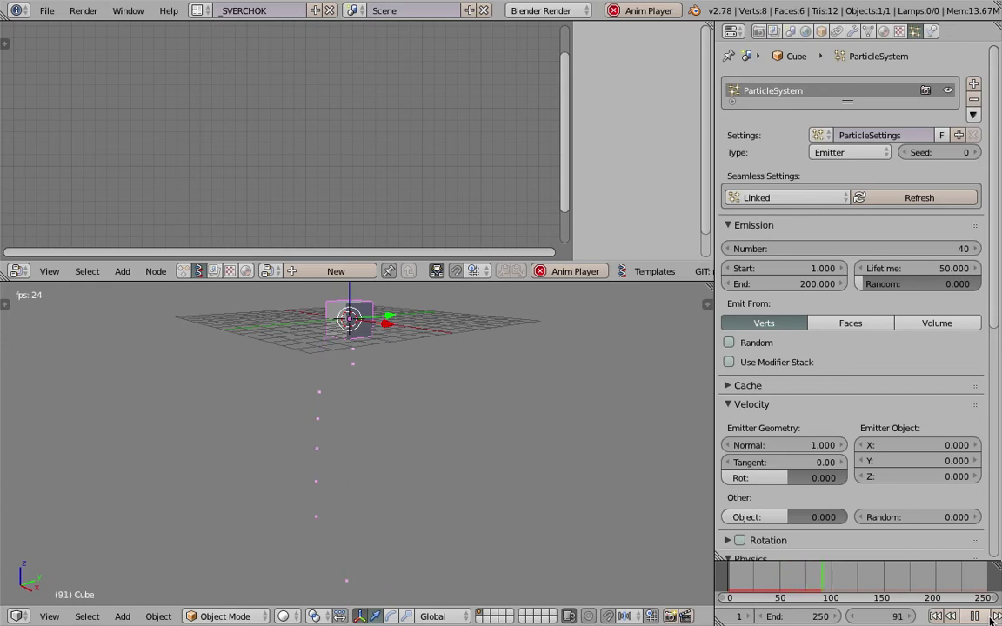
{"action": "left_click", "coordinate": [987, 617]}
{"action": "scroll", "coordinate": [386, 550], "scroll_direction": "down", "scroll_amount": 4}
{"action": "middle_click_drag", "start_coordinate": [386, 550], "coordinate": [443, 541]}
{"action": "scroll", "coordinate": [442, 541], "scroll_direction": "down", "scroll_amount": 2}
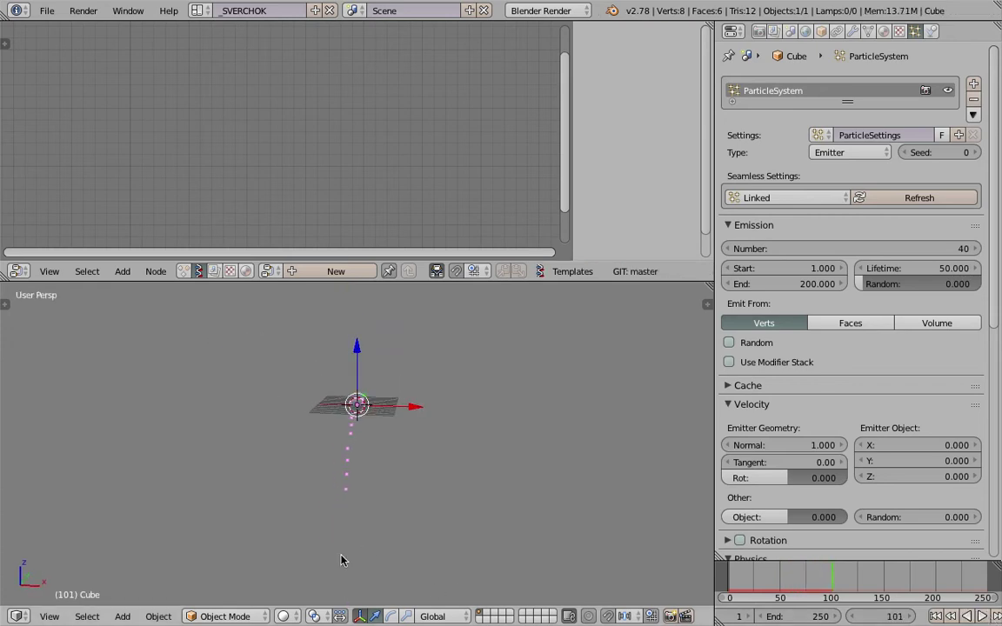
{"action": "middle_click_drag", "start_coordinate": [341, 562], "coordinate": [283, 553]}
Sketch one grease pencil path down along the falling particles and a second wavy path beside it
{"action": "scroll", "coordinate": [399, 498], "scroll_direction": "up", "scroll_amount": 8}
{"action": "middle_click_drag", "start_coordinate": [399, 435], "coordinate": [315, 421]}
{"action": "scroll", "coordinate": [318, 409], "scroll_direction": "down", "scroll_amount": 2}
{"action": "middle_click_drag", "start_coordinate": [370, 397], "coordinate": [515, 443], "text": "shift"}
{"action": "middle_click_drag", "start_coordinate": [345, 323], "coordinate": [360, 479]}
{"action": "mouse_move", "coordinate": [353, 476]}
{"action": "left_mouse_down"}
{"action": "mouse_move", "coordinate": [361, 398]}
{"action": "mouse_move", "coordinate": [383, 375]}
{"action": "mouse_move", "coordinate": [367, 310]}
{"action": "left_mouse_up"}
{"action": "mouse_move", "coordinate": [387, 344]}
{"action": "middle_mouse_down"}
{"action": "mouse_move", "coordinate": [365, 413]}
{"action": "mouse_move", "coordinate": [382, 487]}
{"action": "middle_mouse_up"}
{"action": "mouse_move", "coordinate": [400, 550]}
{"action": "left_mouse_down"}
{"action": "mouse_move", "coordinate": [400, 513]}
{"action": "mouse_move", "coordinate": [427, 447]}
{"action": "mouse_move", "coordinate": [396, 418]}
{"action": "mouse_move", "coordinate": [422, 345]}
{"action": "mouse_move", "coordinate": [418, 330]}
{"action": "left_mouse_up"}
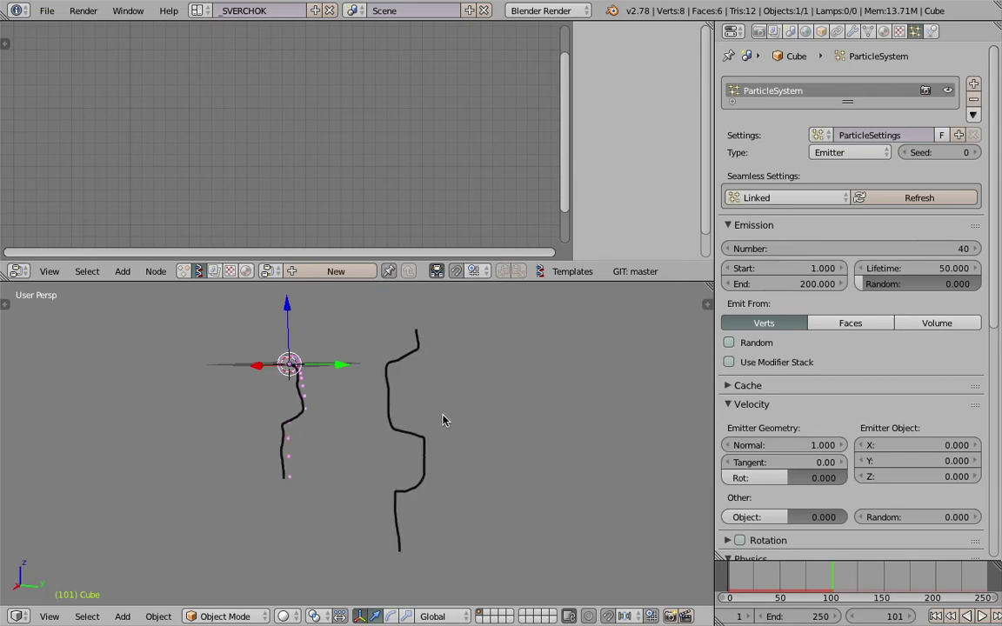
Sketch a fan of downward-curving grease pencil strokes beside the two paths
{"action": "middle_click_drag", "start_coordinate": [487, 444], "coordinate": [400, 440], "text": "shift"}
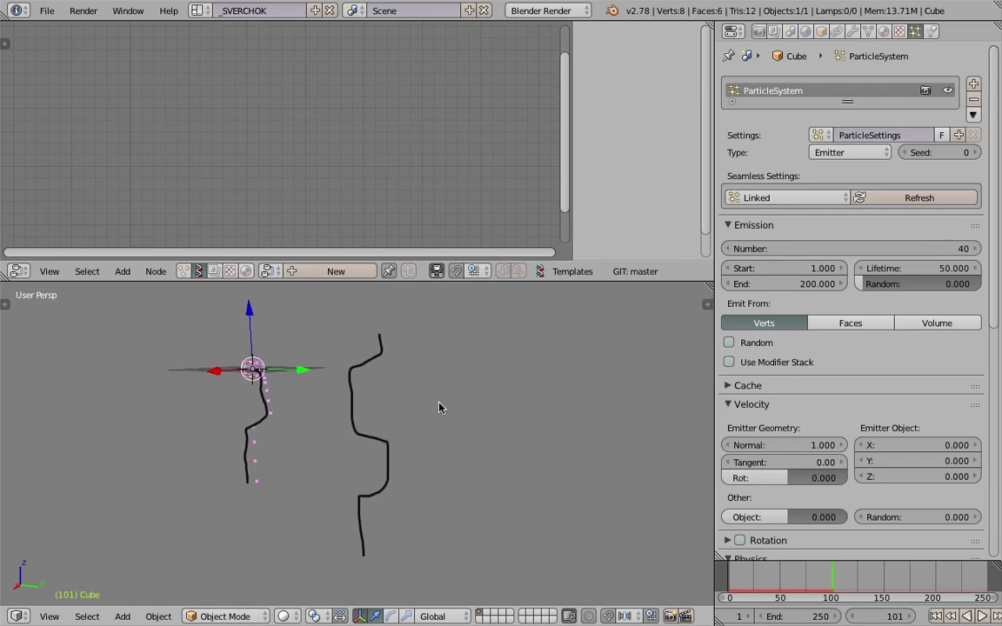
{"action": "left_click_drag", "start_coordinate": [438, 405], "coordinate": [417, 529]}
{"action": "left_click_drag", "start_coordinate": [491, 441], "coordinate": [499, 513]}
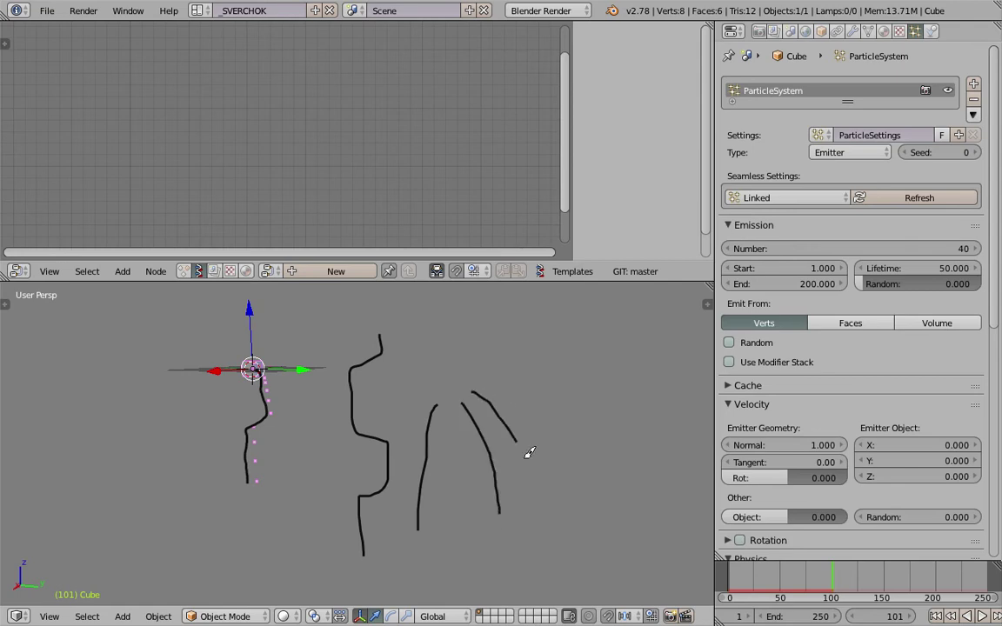
{"action": "left_click_drag", "start_coordinate": [526, 457], "coordinate": [533, 485]}
{"action": "left_click_drag", "start_coordinate": [441, 387], "coordinate": [387, 461]}
{"action": "middle_click_drag", "start_coordinate": [398, 418], "coordinate": [454, 409]}
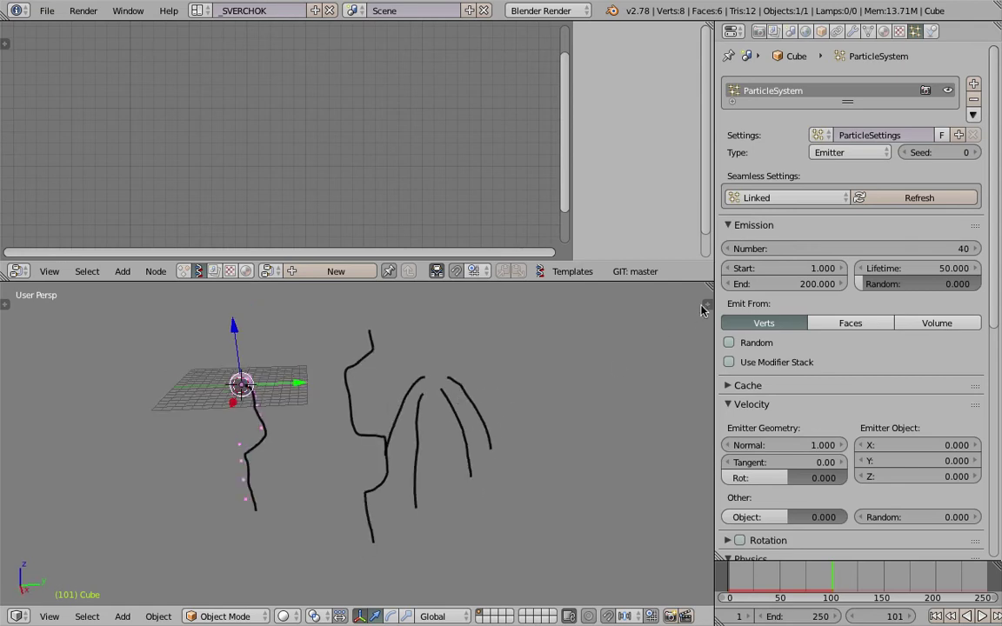
Delete the grease pencil sketches from the 3D view and collapse its properties region
{"action": "key", "text": "n"}
{"action": "scroll", "coordinate": [689, 395], "scroll_direction": "down", "scroll_amount": 10}
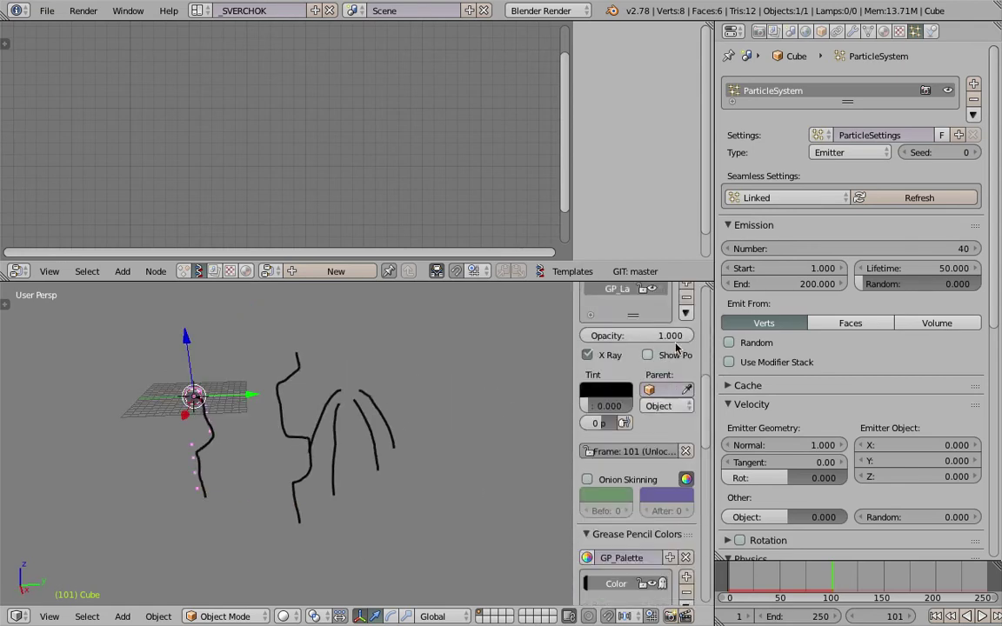
{"action": "scroll", "coordinate": [689, 396], "scroll_direction": "up", "scroll_amount": 3}
{"action": "left_click", "coordinate": [688, 394]}
{"action": "left_click_drag", "start_coordinate": [574, 355], "coordinate": [686, 380]}
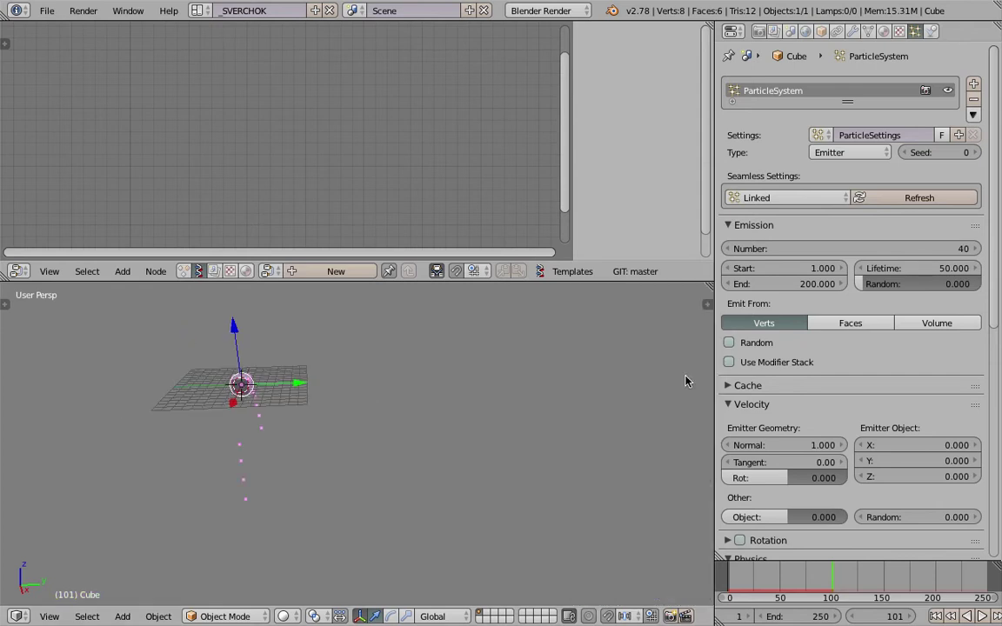
{"action": "mouse_move", "coordinate": [365, 413]}
{"action": "middle_mouse_down"}
{"action": "mouse_move", "coordinate": [414, 445]}
{"action": "mouse_move", "coordinate": [454, 512]}
{"action": "mouse_move", "coordinate": [422, 438]}
{"action": "mouse_move", "coordinate": [245, 431]}
{"action": "mouse_move", "coordinate": [376, 391]}
{"action": "mouse_move", "coordinate": [389, 403]}
{"action": "mouse_move", "coordinate": [387, 375]}
{"action": "middle_mouse_up"}
{"action": "key", "text": "Tab"}
{"action": "left_click", "coordinate": [470, 399]}
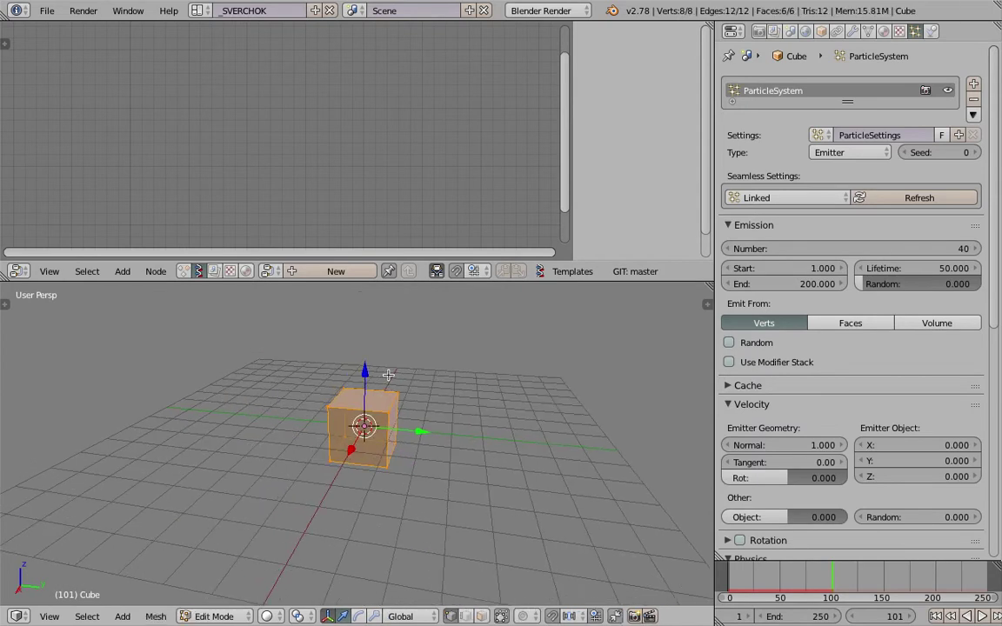
{"action": "key", "text": "Tab"}
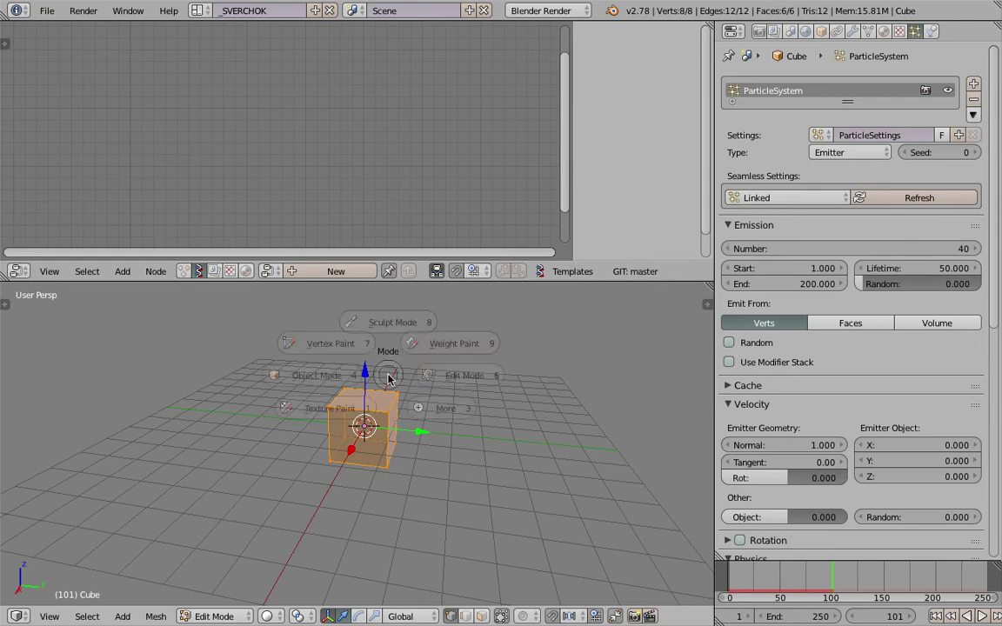
{"action": "left_click", "coordinate": [272, 373]}
Merge all of the cube's vertices into a single point at its center and return to Object Mode
{"action": "middle_click_drag", "start_coordinate": [348, 395], "coordinate": [387, 411]}
{"action": "key", "text": "Tab"}
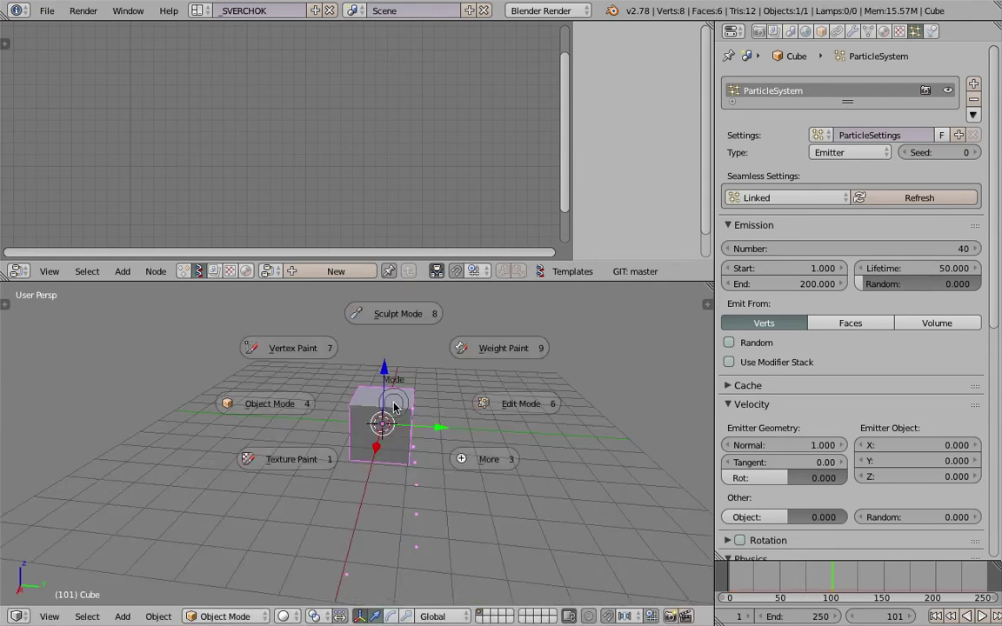
{"action": "left_click", "coordinate": [490, 403]}
{"action": "key", "text": "space"}
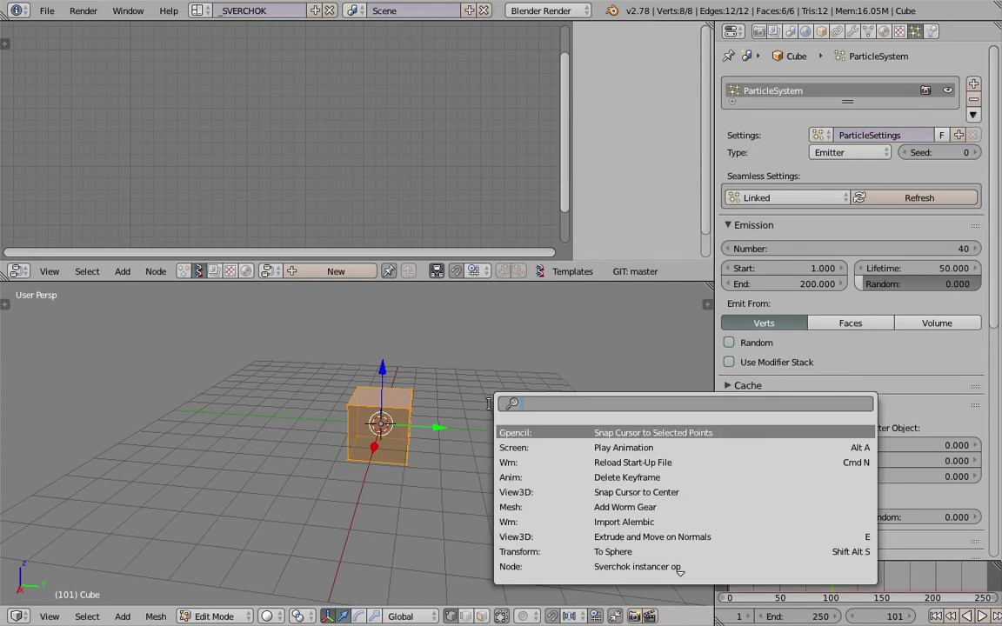
{"action": "type", "text": "merge"}
{"action": "key", "text": "Return"}
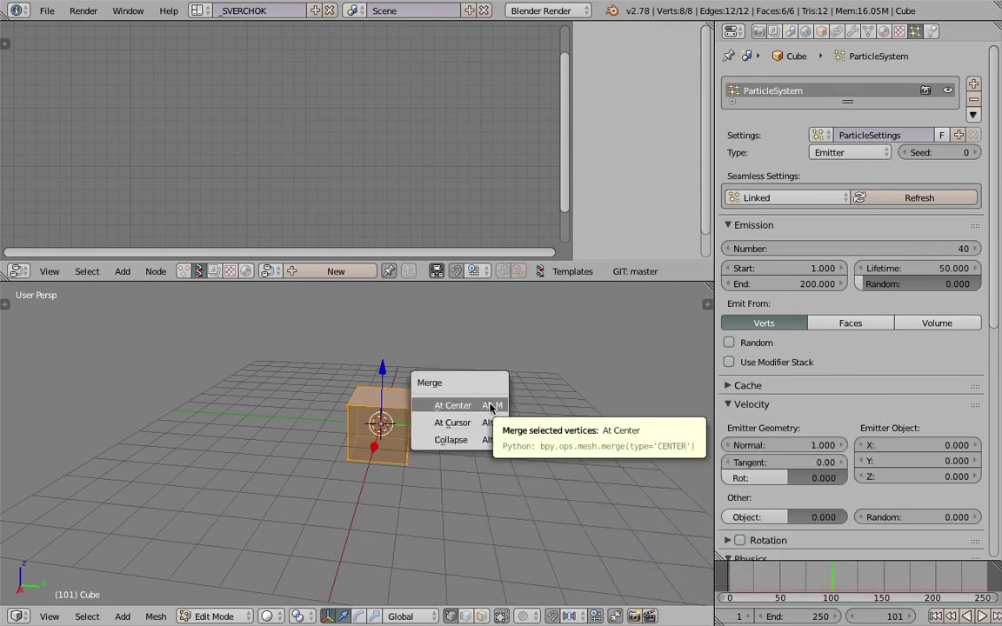
{"action": "left_click", "coordinate": [477, 409]}
{"action": "key", "text": "Tab"}
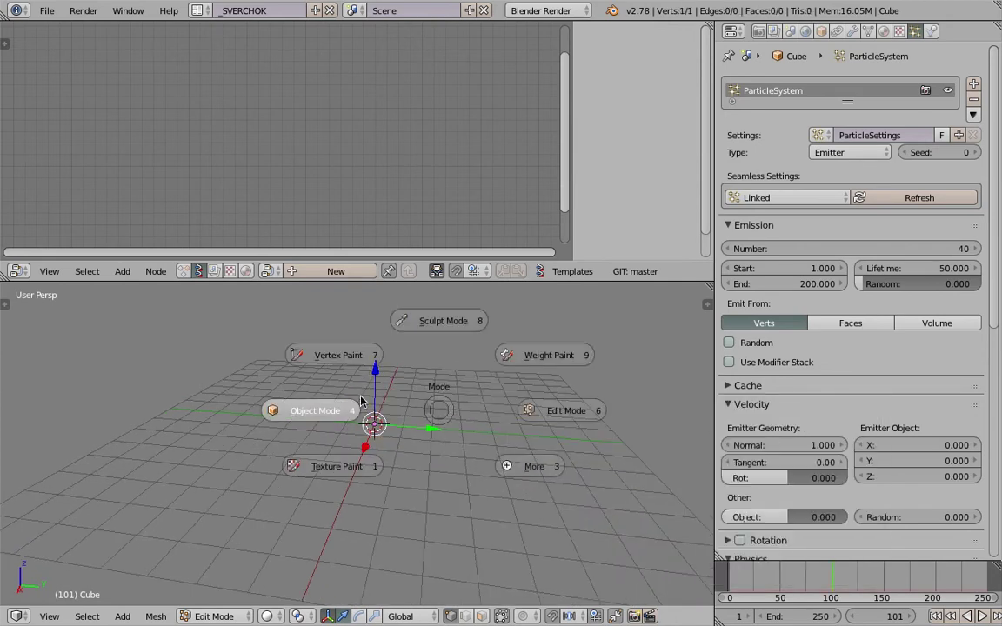
{"action": "left_click", "coordinate": [304, 409]}
Replay the animation from frame 1 to frame 40 and examine the particles emitted from the single vertex
{"action": "middle_click_drag", "start_coordinate": [444, 411], "coordinate": [342, 431]}
{"action": "left_click", "coordinate": [934, 616]}
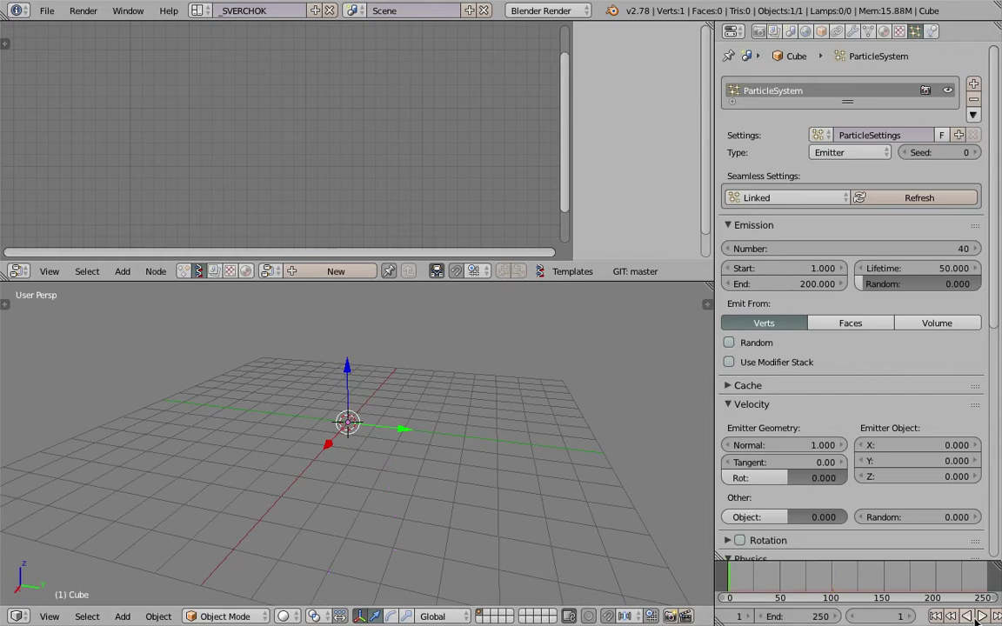
{"action": "left_click", "coordinate": [981, 619]}
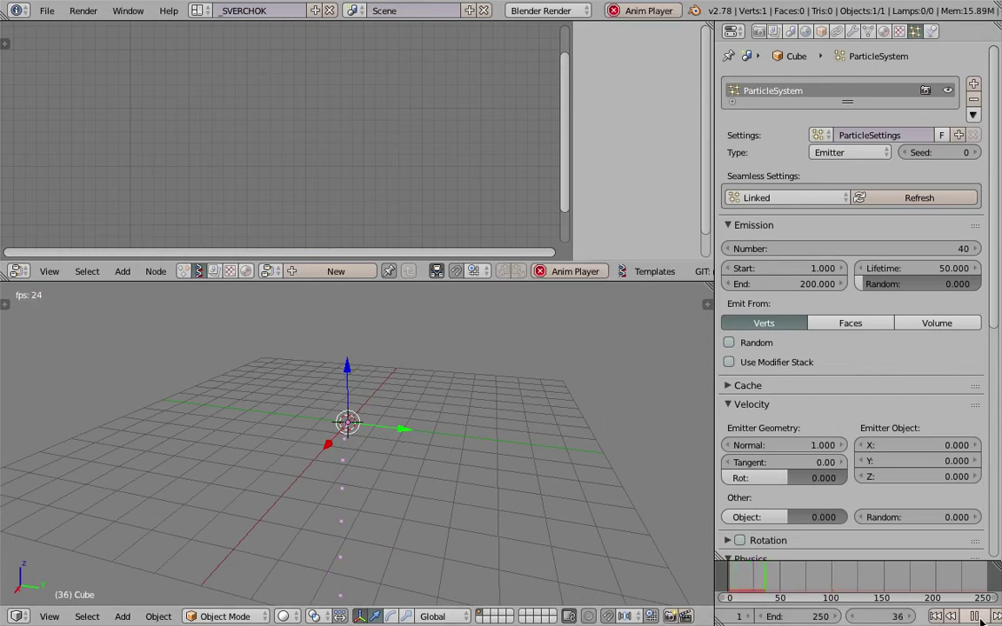
{"action": "left_click", "coordinate": [974, 617]}
{"action": "middle_click_drag", "start_coordinate": [409, 417], "coordinate": [508, 378]}
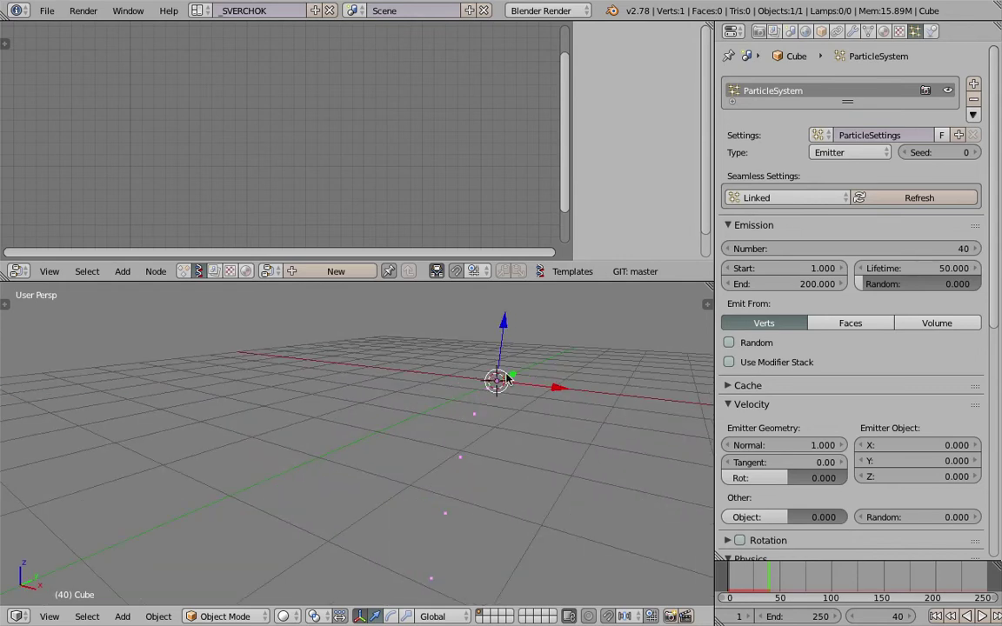
Set the particles' normal emission velocity to 0 and replay the animation from frame 1 to frame 23
{"action": "scroll", "coordinate": [744, 443], "scroll_direction": "down", "scroll_amount": 1}
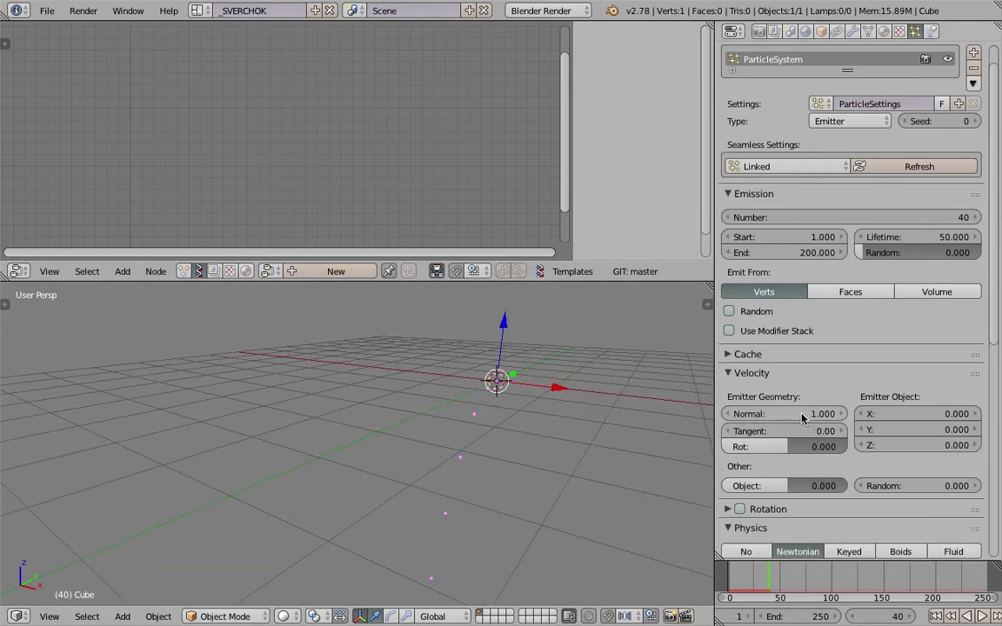
{"action": "scroll", "coordinate": [856, 478], "scroll_direction": "down", "scroll_amount": 4}
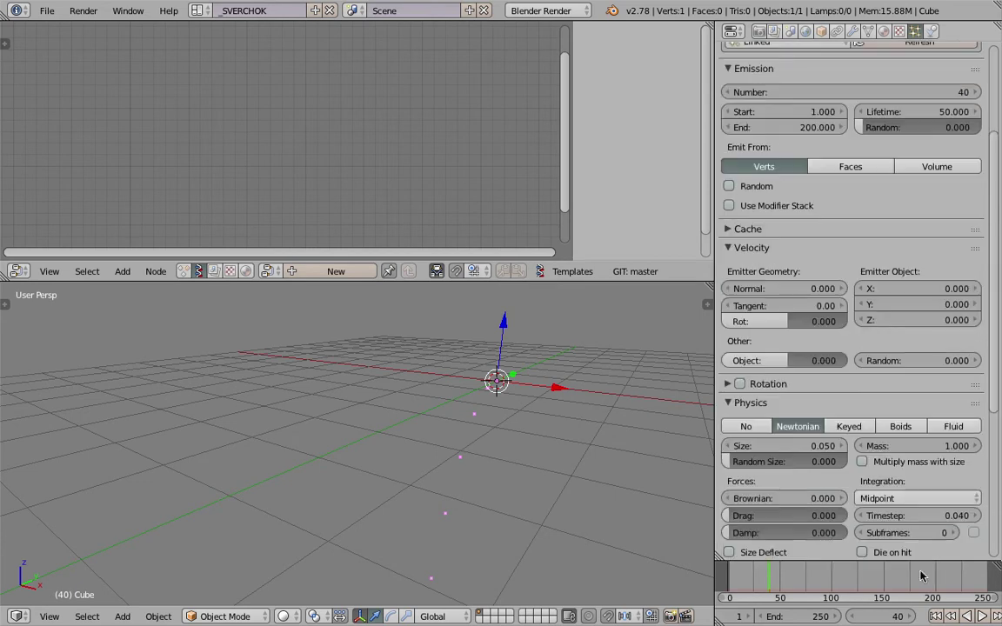
{"action": "left_click", "coordinate": [938, 617]}
{"action": "key", "text": "alt+a"}
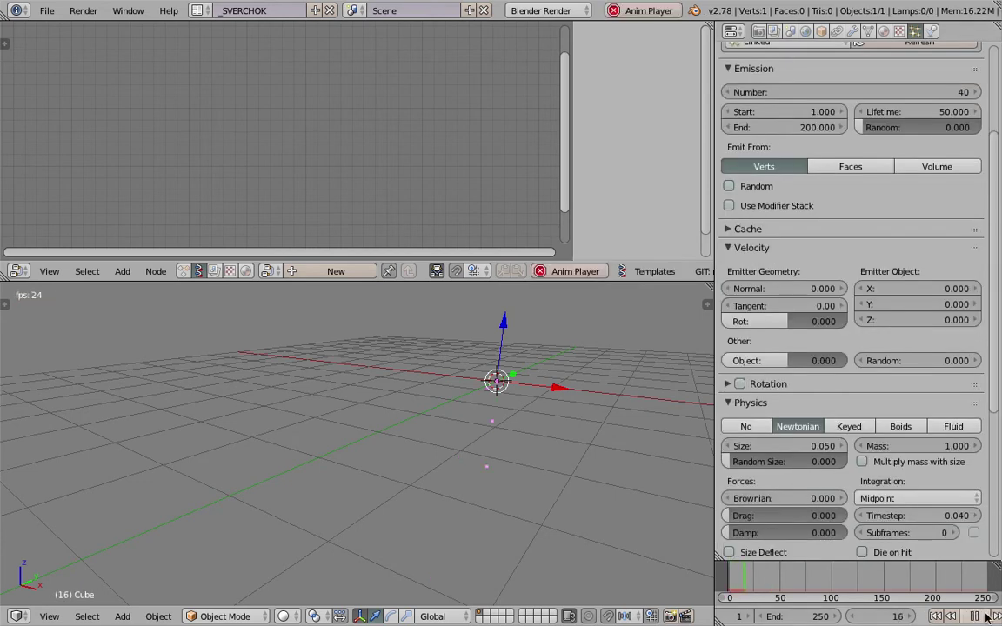
{"action": "key", "text": "alt+a"}
{"action": "mouse_move", "coordinate": [508, 432]}
{"action": "middle_mouse_down"}
{"action": "mouse_move", "coordinate": [516, 465]}
{"action": "mouse_move", "coordinate": [523, 419]}
{"action": "middle_mouse_up"}
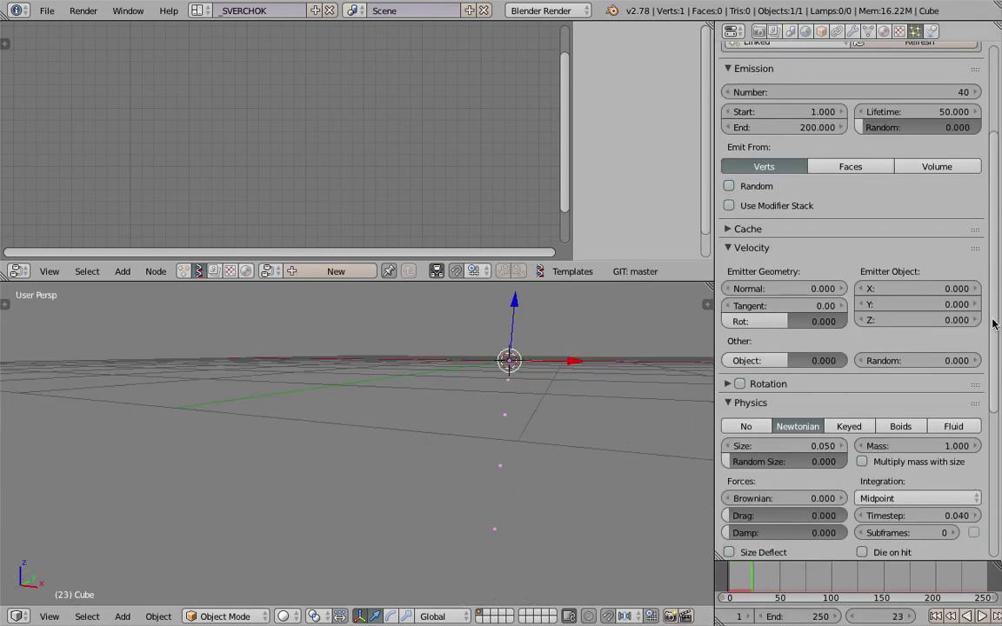
Set the particle system's Gravity field weight to 0
{"action": "scroll", "coordinate": [997, 409], "scroll_direction": "down", "scroll_amount": 3}
{"action": "left_click_drag", "start_coordinate": [997, 408], "coordinate": [994, 510]}
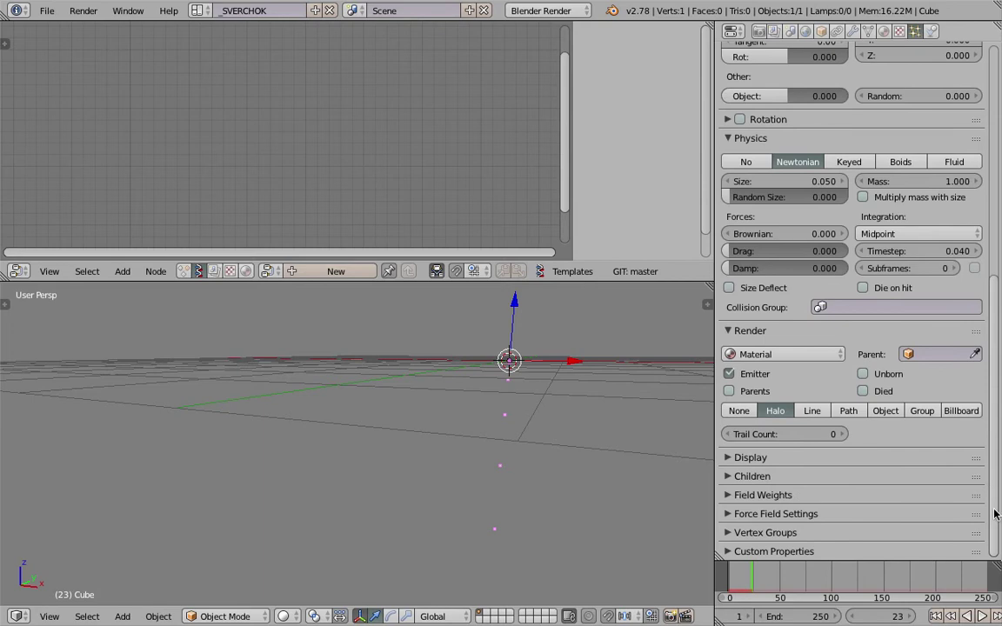
{"action": "left_click", "coordinate": [763, 495]}
{"action": "scroll", "coordinate": [800, 541], "scroll_direction": "down", "scroll_amount": 2}
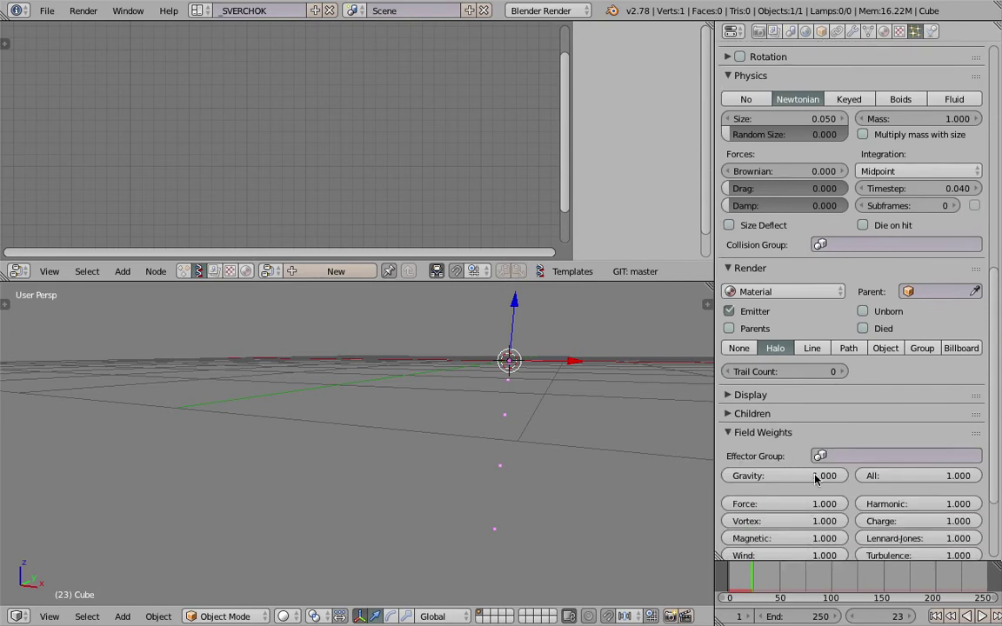
{"action": "left_click_drag", "start_coordinate": [815, 479], "coordinate": [688, 478]}
Replay the animation from frame 1 to frame 37 and examine how the particles behave without gravity
{"action": "middle_click_drag", "start_coordinate": [623, 455], "coordinate": [552, 463]}
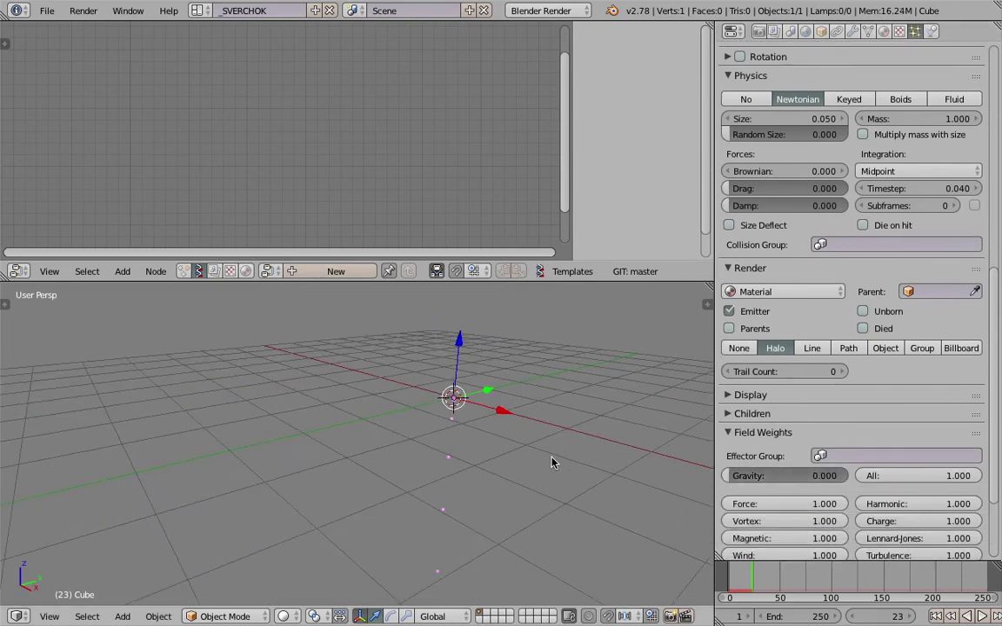
{"action": "left_click", "coordinate": [937, 616]}
{"action": "left_click", "coordinate": [984, 618]}
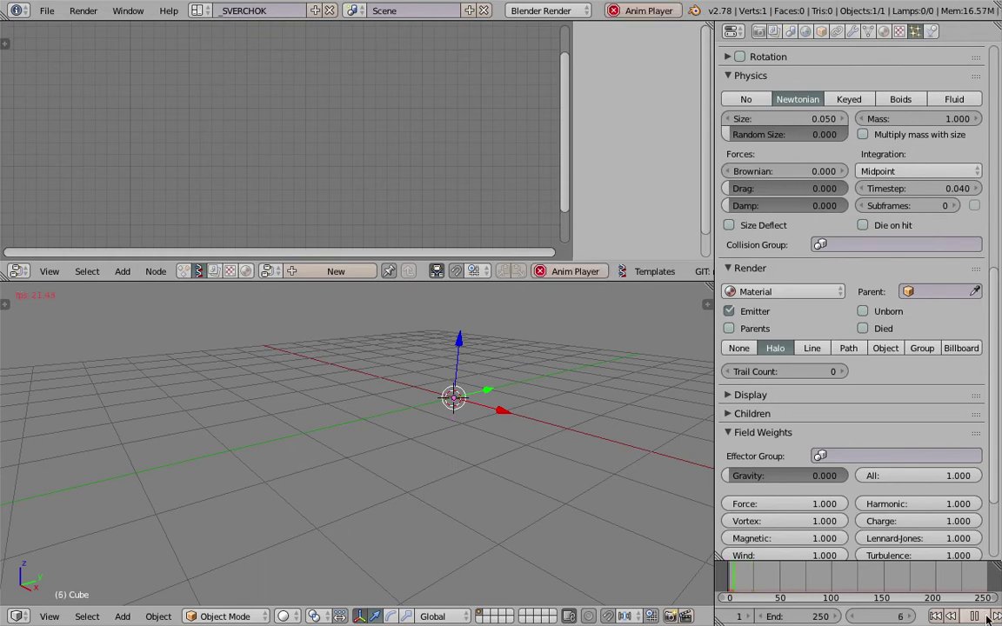
{"action": "left_click", "coordinate": [986, 616]}
{"action": "middle_click_drag", "start_coordinate": [487, 391], "coordinate": [416, 414]}
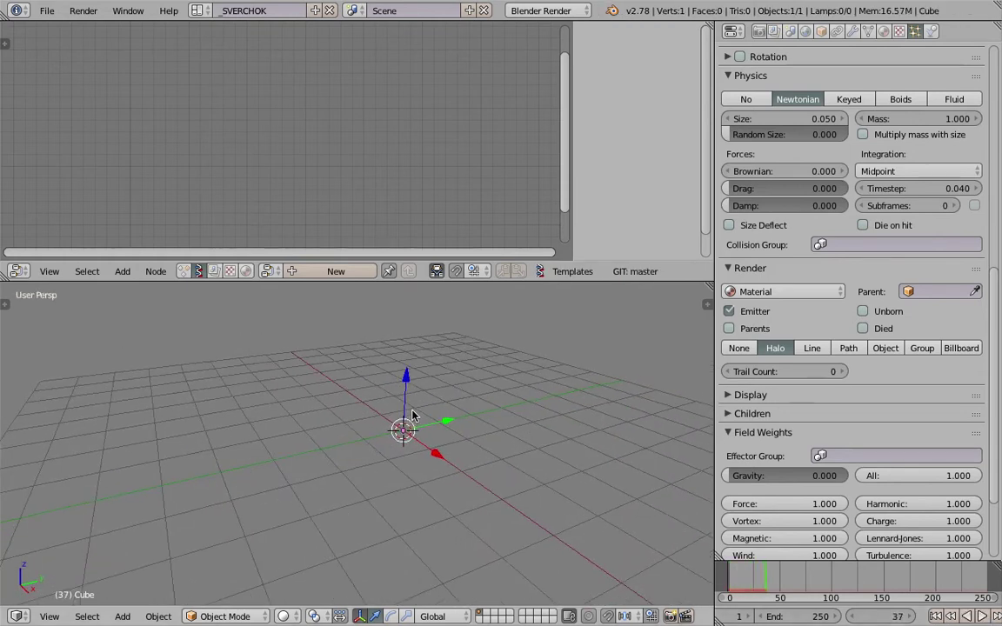
Save the scene on the Desktop as ansv_instance_particle_trace_001.blend
{"action": "left_click", "coordinate": [47, 10]}
{"action": "left_click", "coordinate": [62, 130]}
{"action": "left_click", "coordinate": [302, 72]}
{"action": "type", "text": "ansv_instance_particle"}
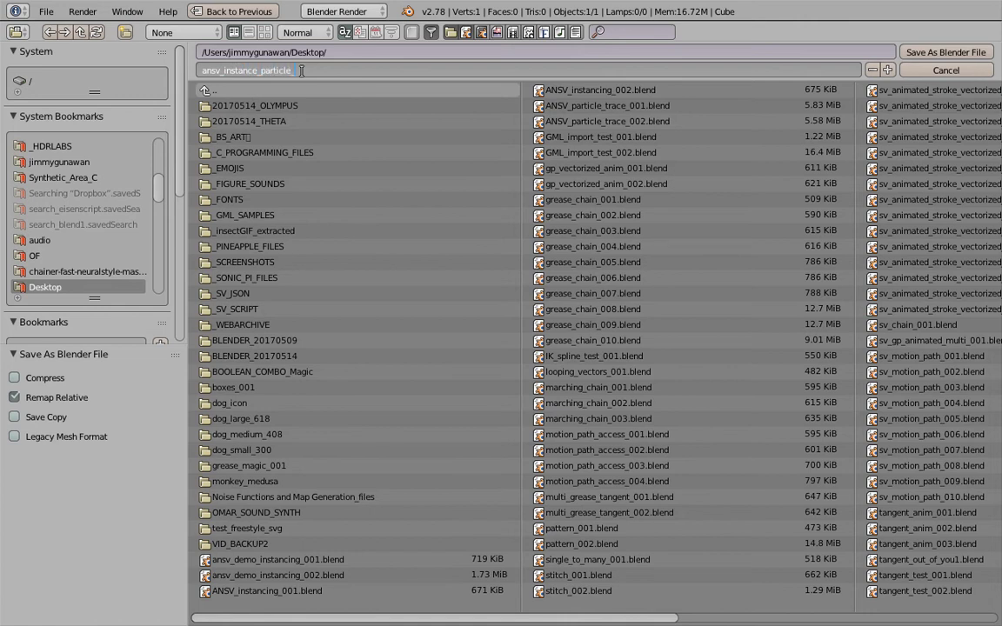
{"action": "type", "text": "01"}
{"action": "key", "text": "Return"}
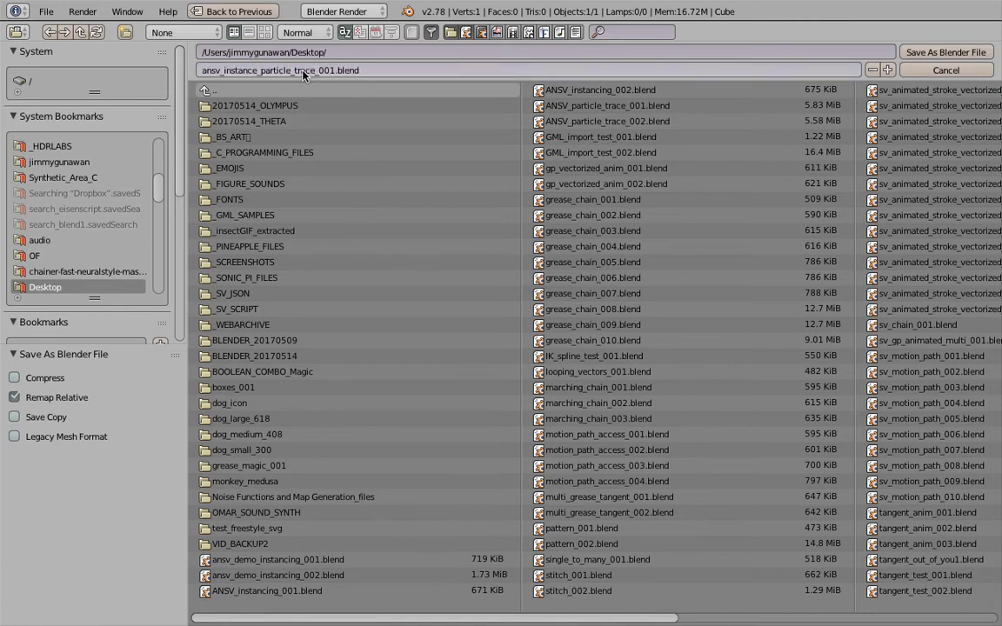
{"action": "left_click", "coordinate": [946, 52]}
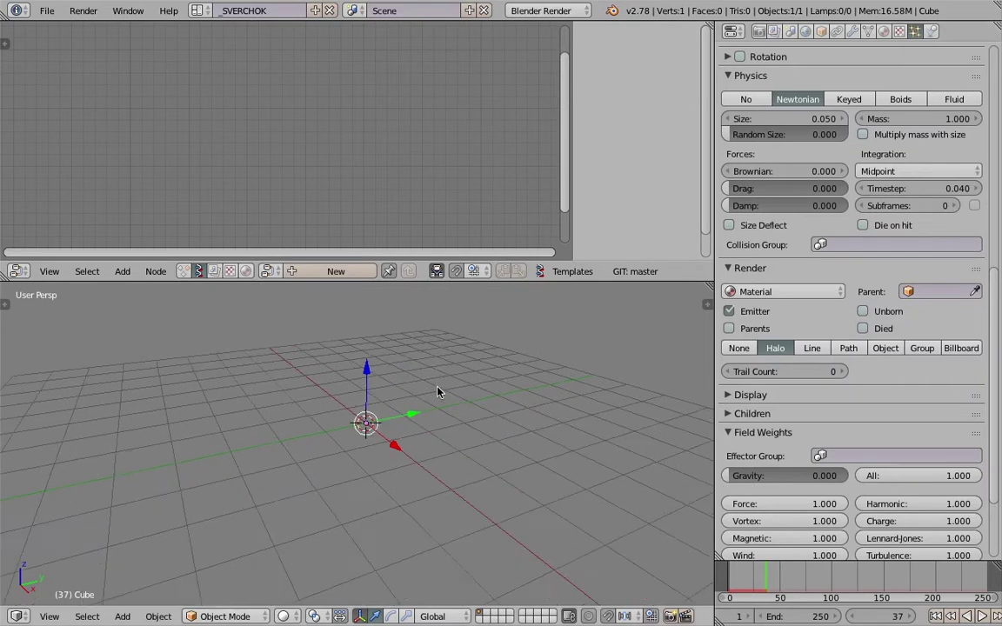
Rename the emitter object POINTEMITTER and save the file again
{"action": "mouse_move", "coordinate": [428, 399]}
{"action": "middle_mouse_down"}
{"action": "mouse_move", "coordinate": [414, 403]}
{"action": "mouse_move", "coordinate": [436, 399]}
{"action": "middle_mouse_up"}
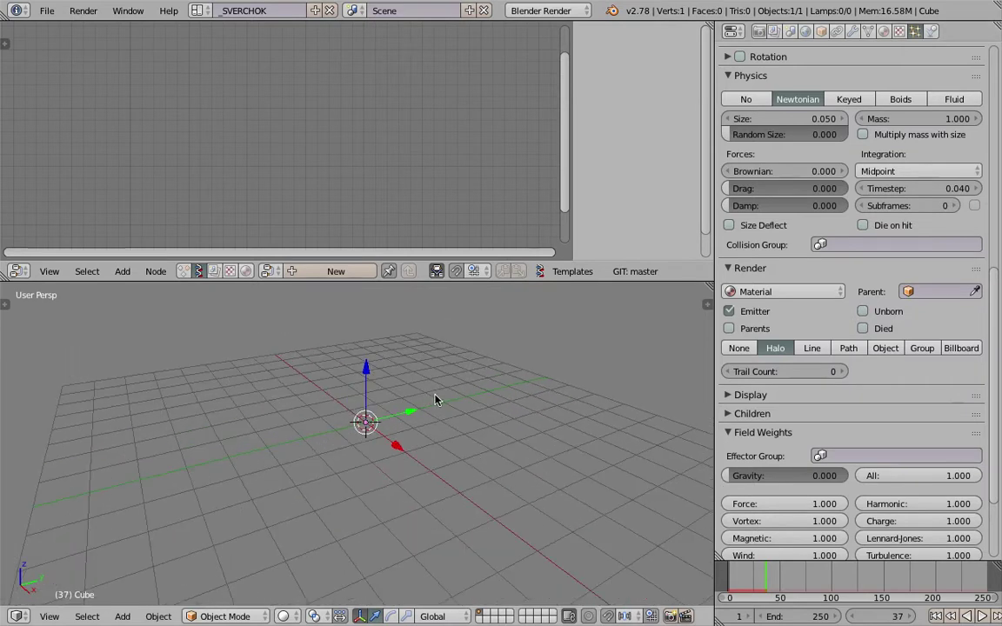
{"action": "left_click", "coordinate": [821, 31]}
{"action": "left_click", "coordinate": [813, 84]}
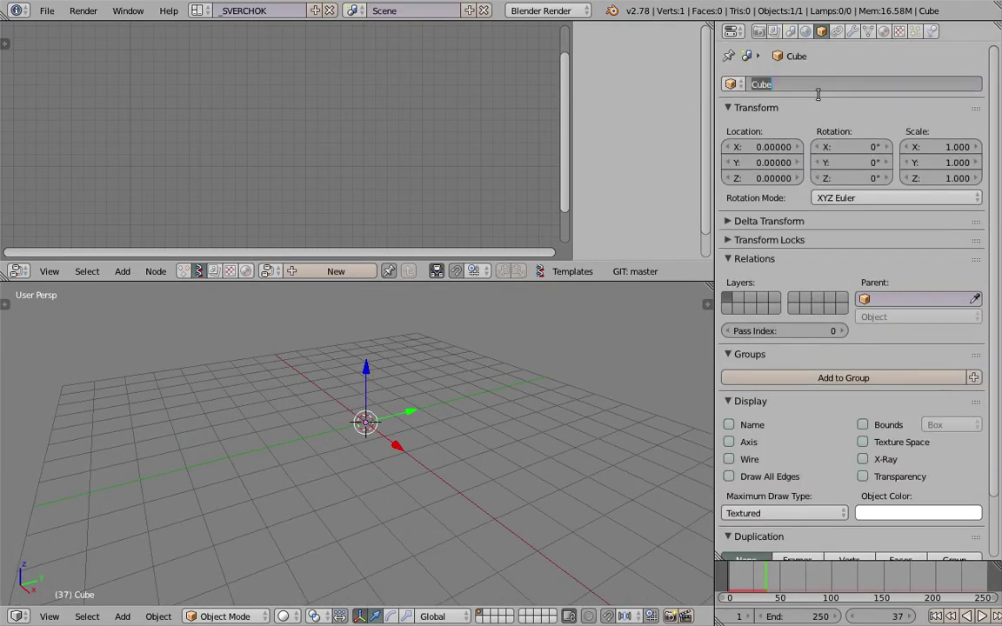
{"action": "type", "text": "POINTEMITTER"}
{"action": "key", "text": "Return"}
{"action": "key", "text": "ctrl+s"}
{"action": "left_click", "coordinate": [817, 97]}
Move POINTEMITTER up and away from the origin to about X -7.48, Y -5.41, Z 6.83
{"action": "key", "text": "g"}
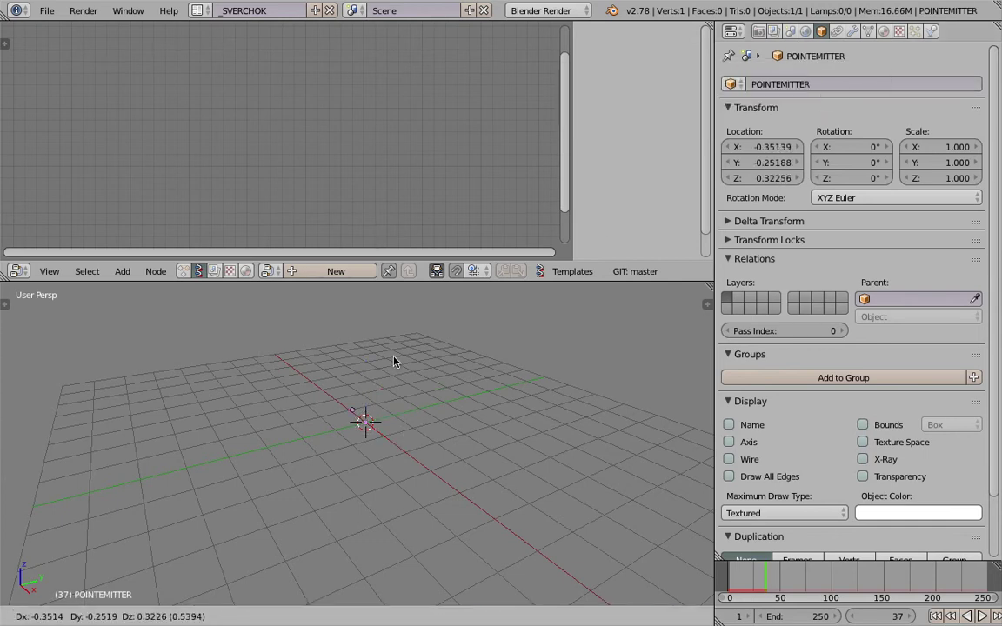
{"action": "right_click", "coordinate": [426, 405]}
{"action": "scroll", "coordinate": [387, 375], "scroll_direction": "down", "scroll_amount": 3}
{"action": "key", "text": "g"}
{"action": "left_click", "coordinate": [278, 280]}
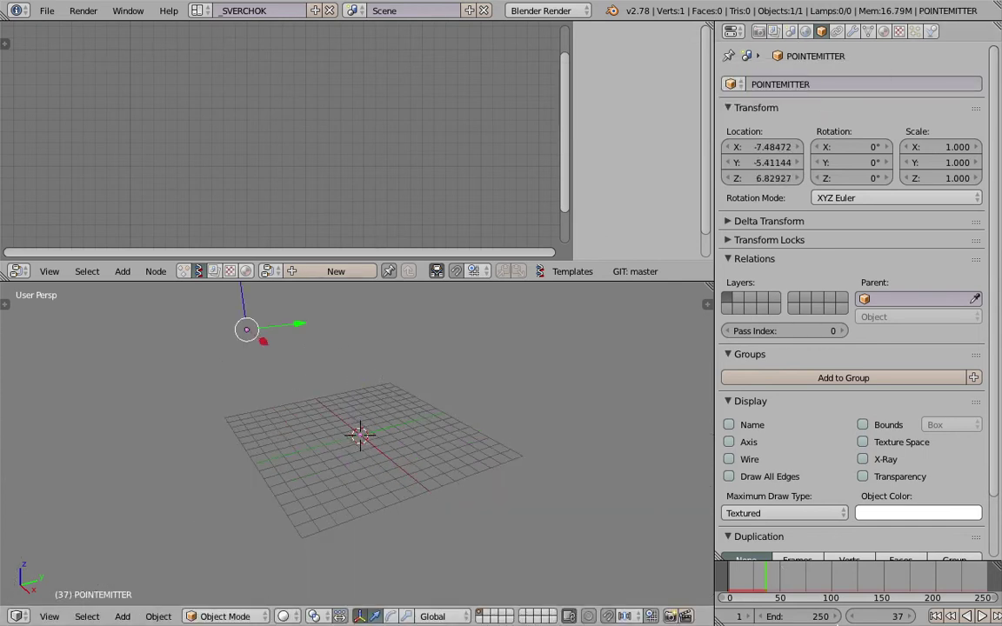
Play the animation from frame 1 to frame 12 to check the moved emitter and rewind to frame 1
{"action": "left_click", "coordinate": [937, 618]}
{"action": "left_click", "coordinate": [983, 618]}
{"action": "left_click", "coordinate": [983, 619]}
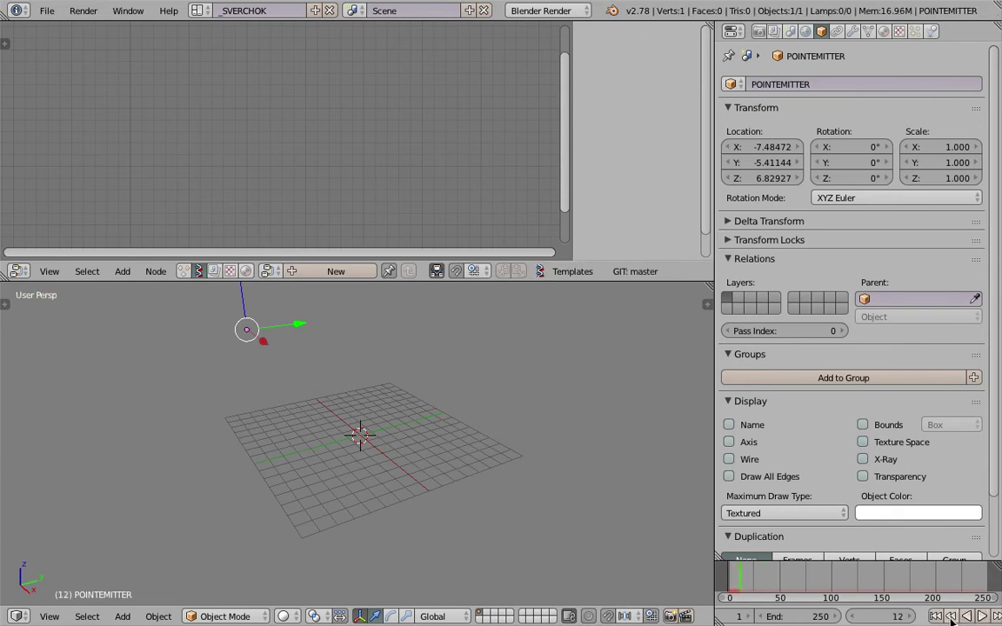
{"action": "left_click", "coordinate": [937, 618]}
{"action": "middle_click_drag", "start_coordinate": [398, 425], "coordinate": [400, 450], "text": "shift"}
{"action": "middle_click_drag", "start_coordinate": [390, 435], "coordinate": [399, 439]}
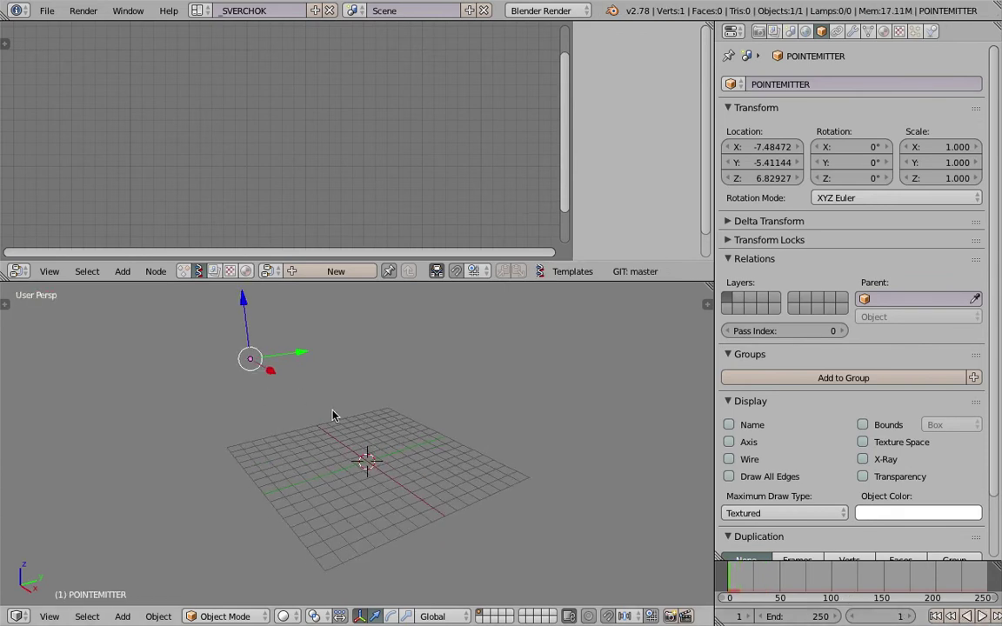
{"action": "middle_click_drag", "start_coordinate": [332, 415], "coordinate": [310, 388]}
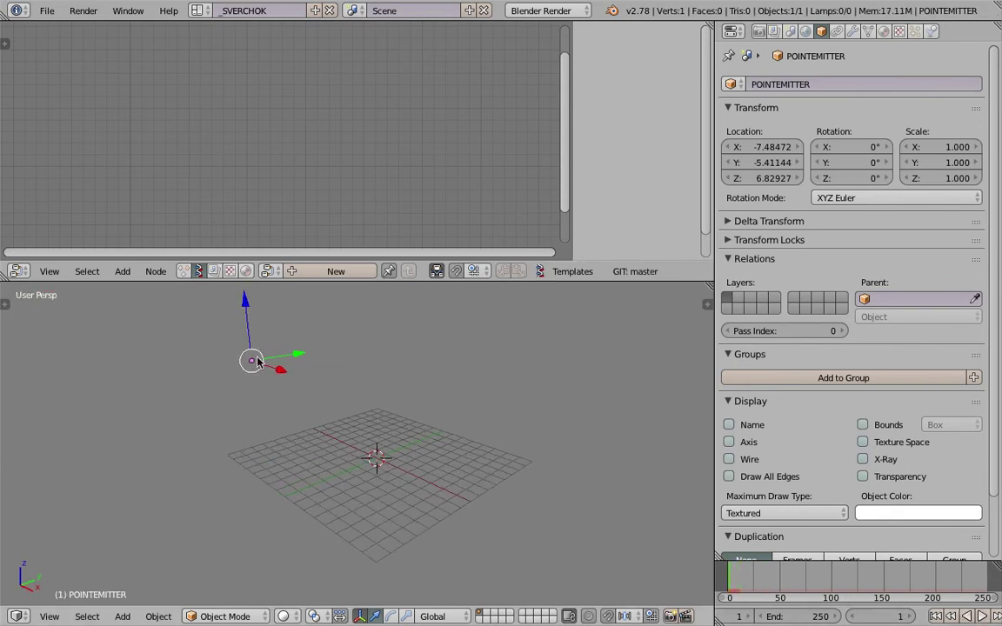
{"action": "middle_click_drag", "start_coordinate": [258, 362], "coordinate": [347, 410]}
{"action": "left_click_drag", "start_coordinate": [997, 376], "coordinate": [999, 507]}
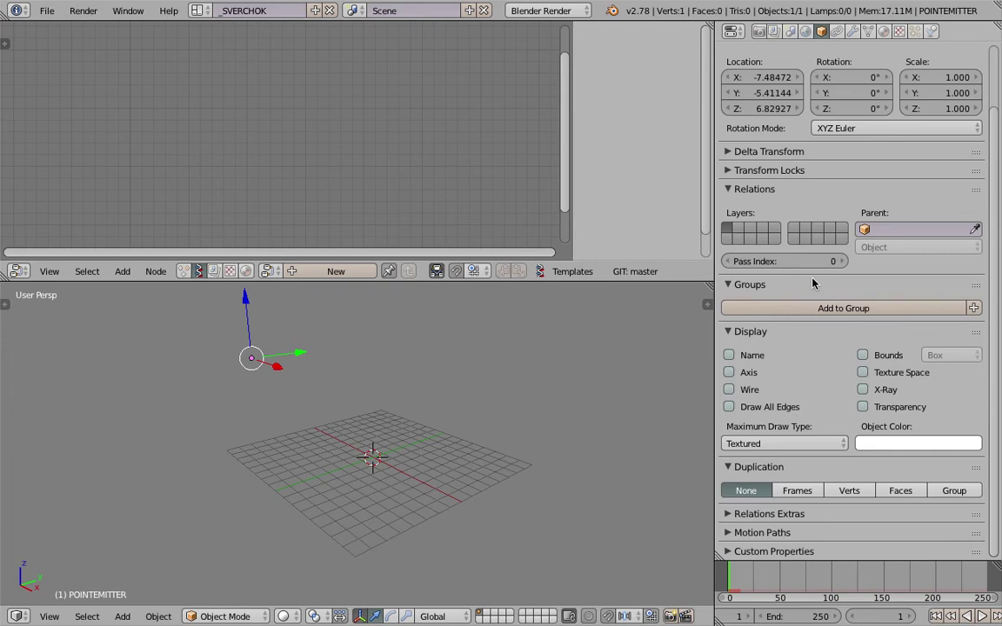
{"action": "middle_click_drag", "start_coordinate": [369, 439], "coordinate": [365, 418]}
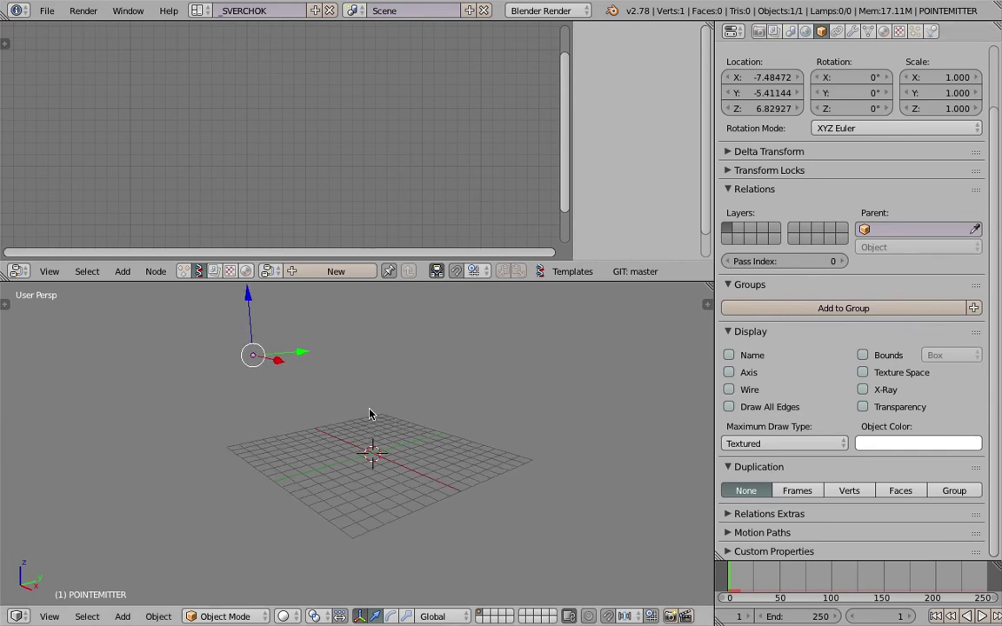
Add a mesh cube at the world origin
{"action": "key", "text": "shift+a"}
{"action": "mouse_move", "coordinate": [348, 384]}
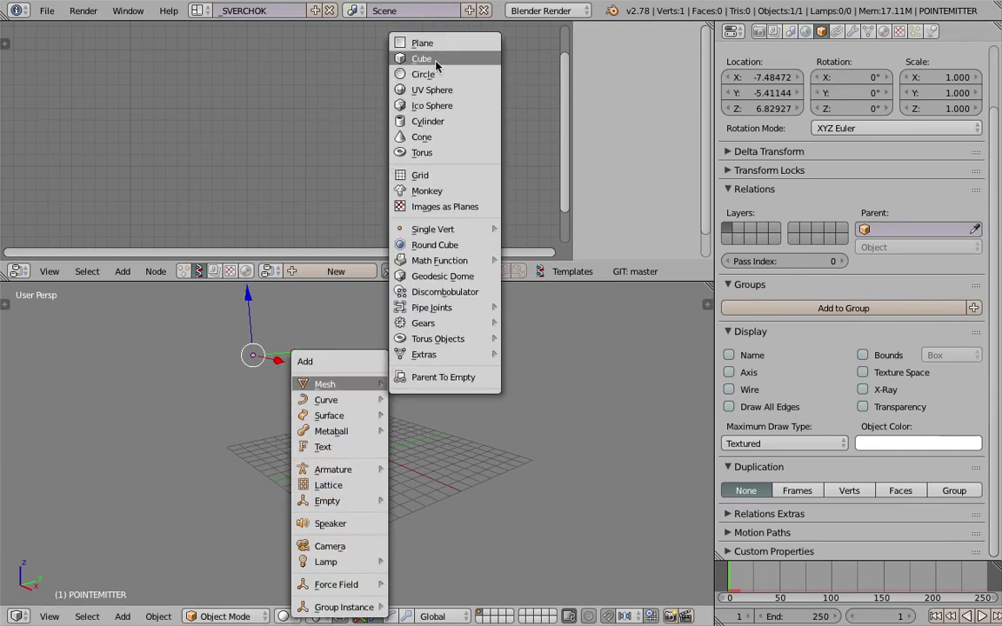
{"action": "left_click", "coordinate": [391, 54]}
{"action": "scroll", "coordinate": [424, 338], "scroll_direction": "up", "scroll_amount": 4}
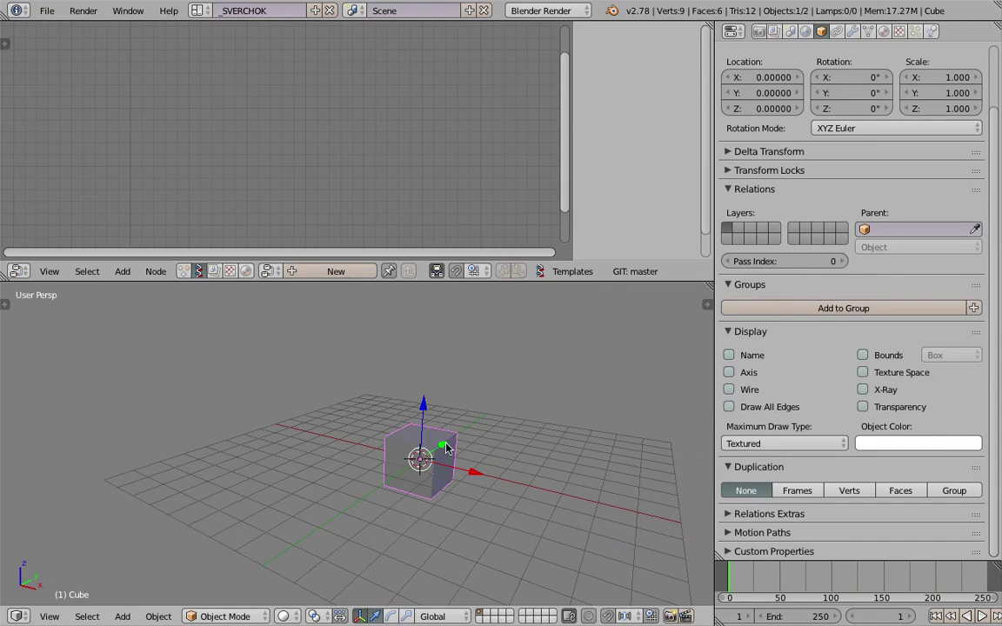
{"action": "scroll", "coordinate": [446, 448], "scroll_direction": "down", "scroll_amount": 3}
{"action": "middle_click_drag", "start_coordinate": [412, 451], "coordinate": [201, 372]}
Collapse the node editor's side region so the node canvas takes the full width
{"action": "right_click", "coordinate": [191, 342]}
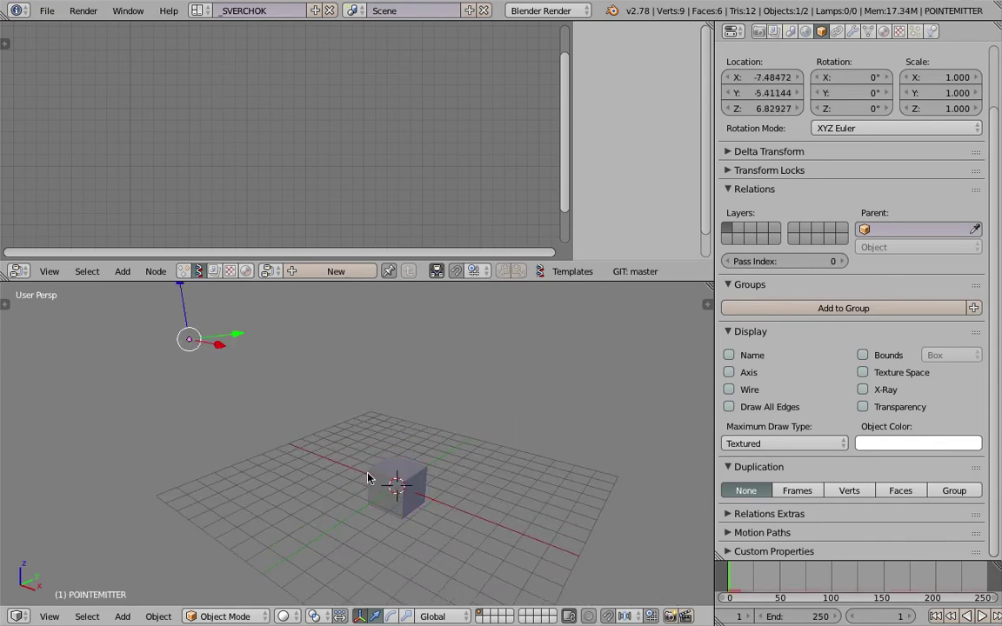
{"action": "right_click", "coordinate": [370, 469]}
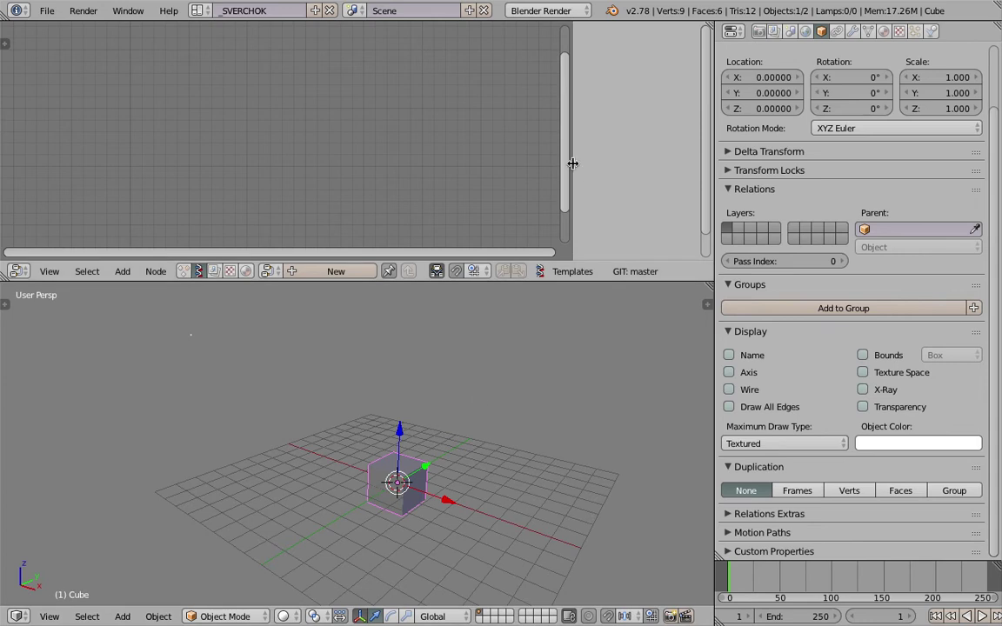
{"action": "left_click_drag", "start_coordinate": [572, 162], "coordinate": [700, 212]}
Move POINTEMITTER closer to the cube, to about X -6.23, Y -5.26, Z 5.05
{"action": "right_click", "coordinate": [190, 335]}
{"action": "key", "text": "g"}
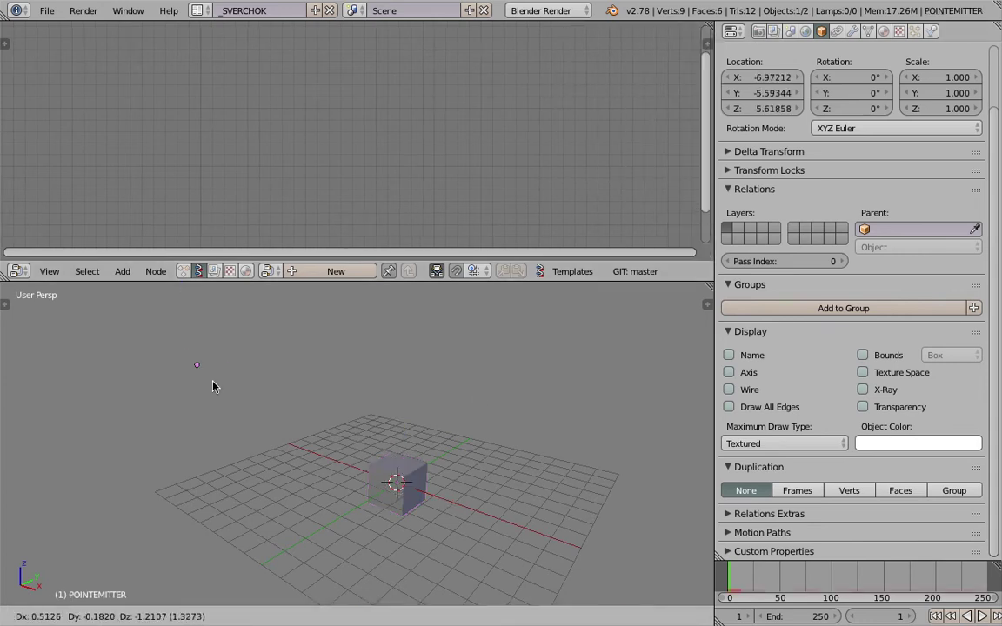
{"action": "left_click", "coordinate": [215, 380]}
{"action": "key", "text": "g"}
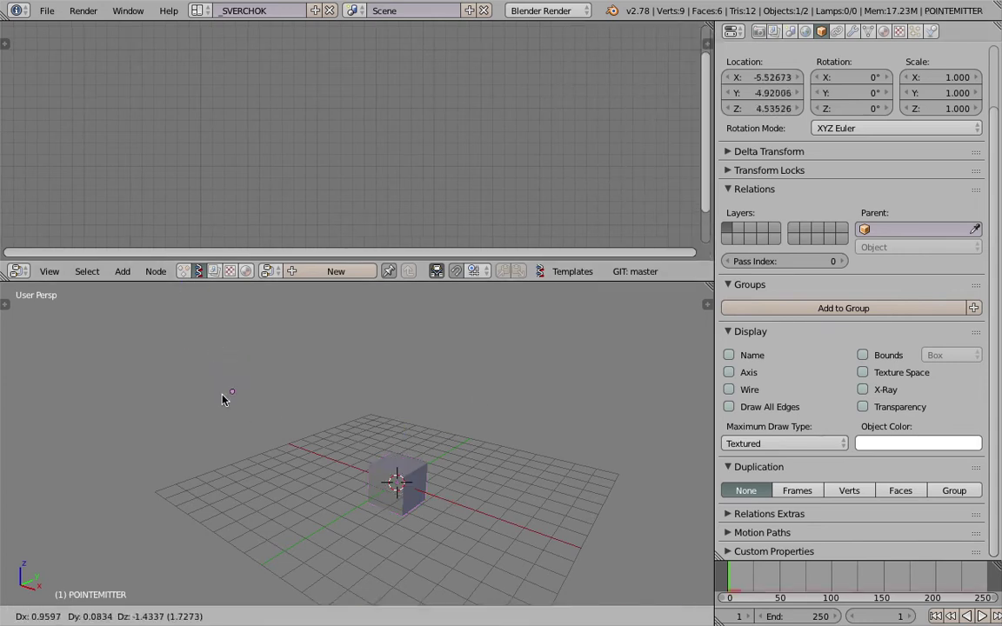
{"action": "left_click", "coordinate": [216, 390]}
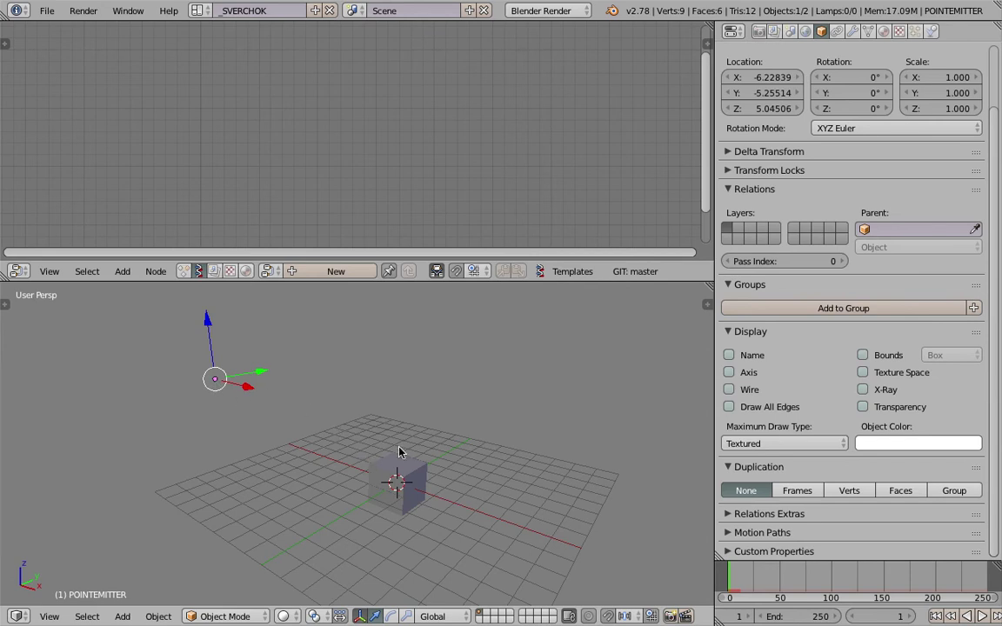
Select the cube, switch the node editor to the Animation Nodes tree type and create a new node tree
{"action": "left_click", "coordinate": [375, 464]}
{"action": "right_click", "coordinate": [392, 470]}
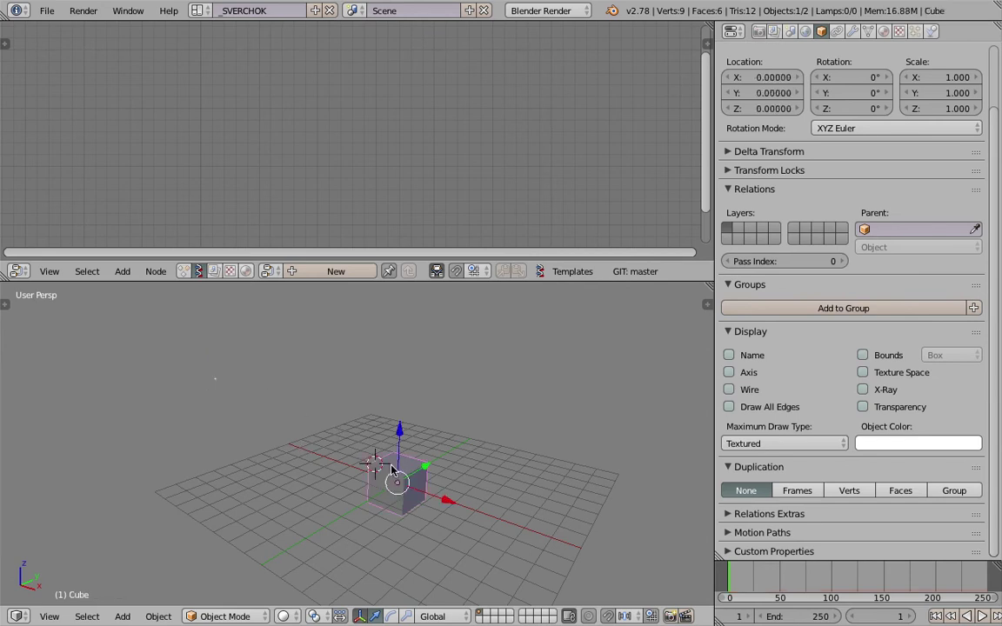
{"action": "middle_click_drag", "start_coordinate": [417, 510], "coordinate": [416, 411]}
{"action": "left_click", "coordinate": [199, 271]}
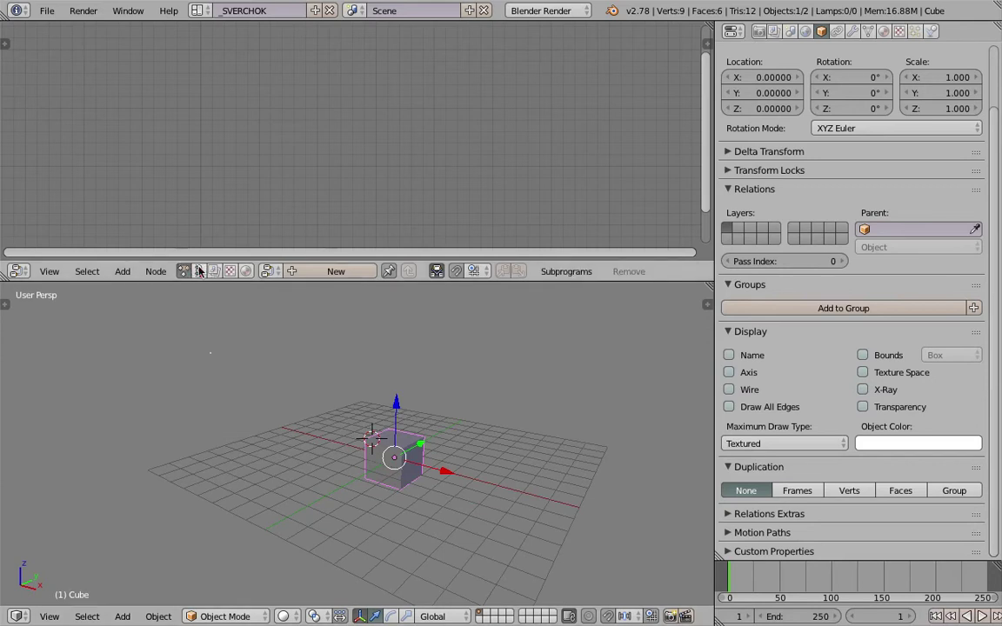
{"action": "left_click", "coordinate": [10, 47]}
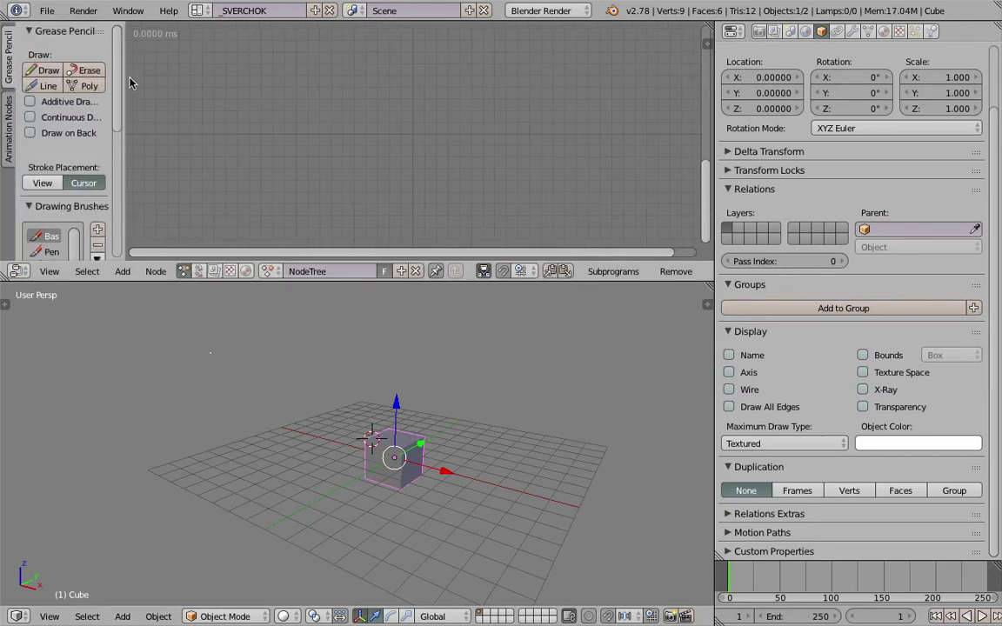
Enable the node tree's automatic execution for Tree Changed, Frame Changed and Property Changed
{"action": "left_click", "coordinate": [7, 109]}
{"action": "left_click", "coordinate": [57, 56]}
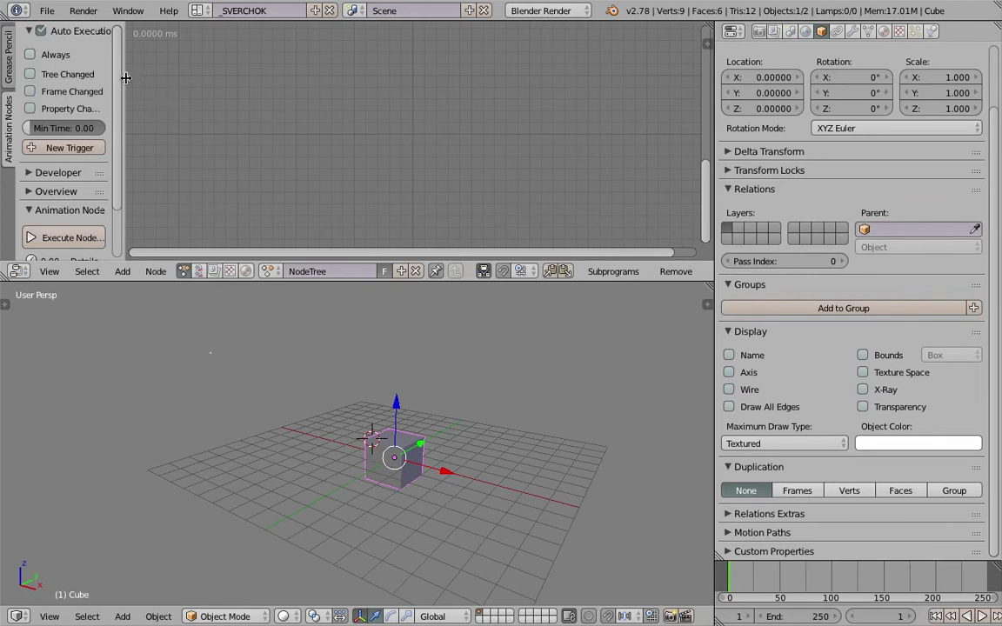
{"action": "left_click_drag", "start_coordinate": [130, 80], "coordinate": [155, 80]}
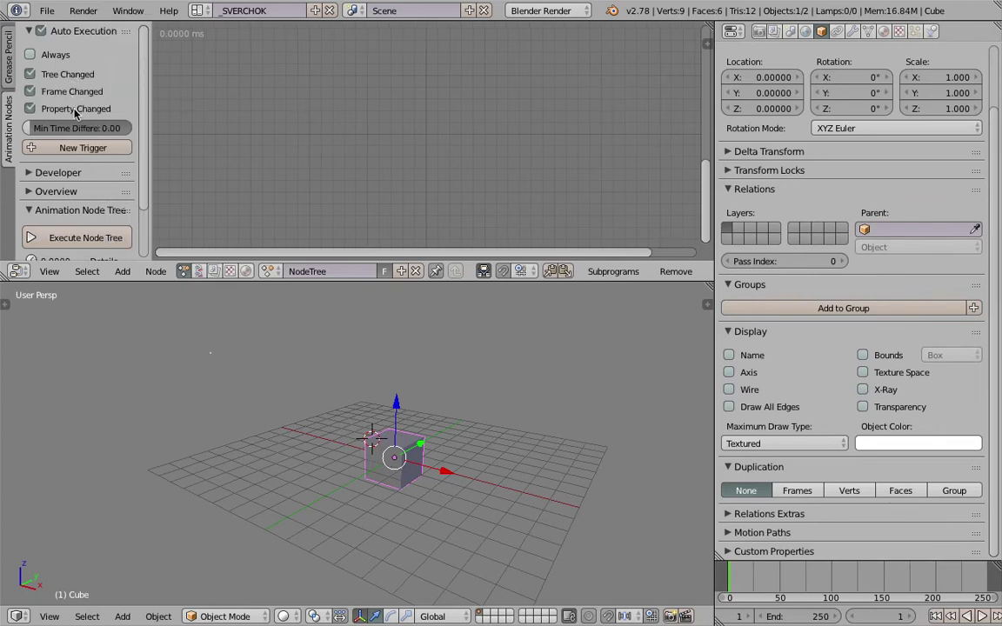
Move POINTEMITTER slightly, to about X -6.21, Y -5.17, Z 5.20
{"action": "middle_click_drag", "start_coordinate": [338, 388], "coordinate": [349, 402]}
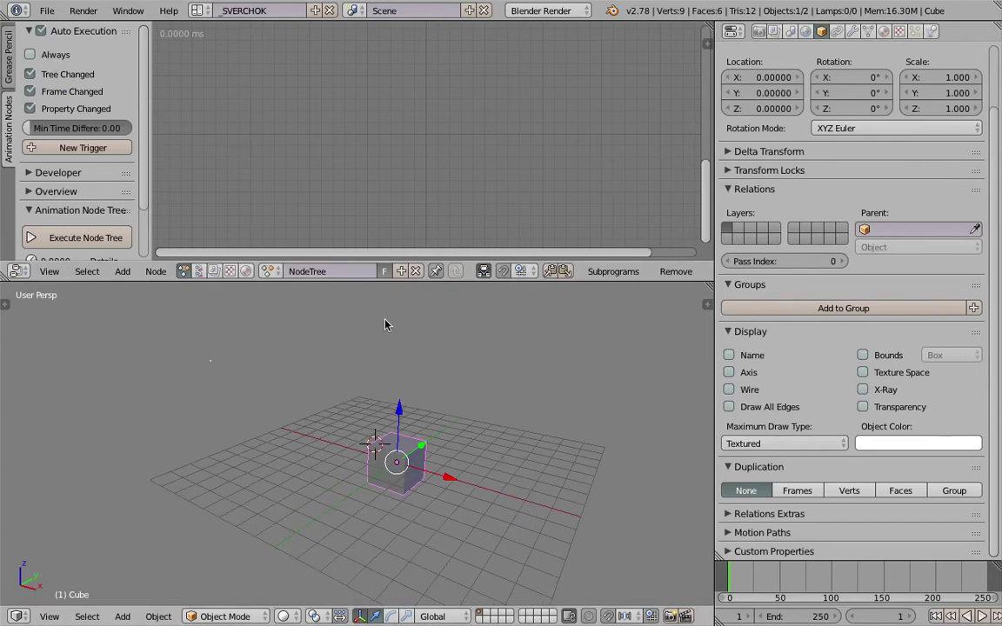
{"action": "middle_click_drag", "start_coordinate": [457, 405], "coordinate": [449, 382], "text": "shift"}
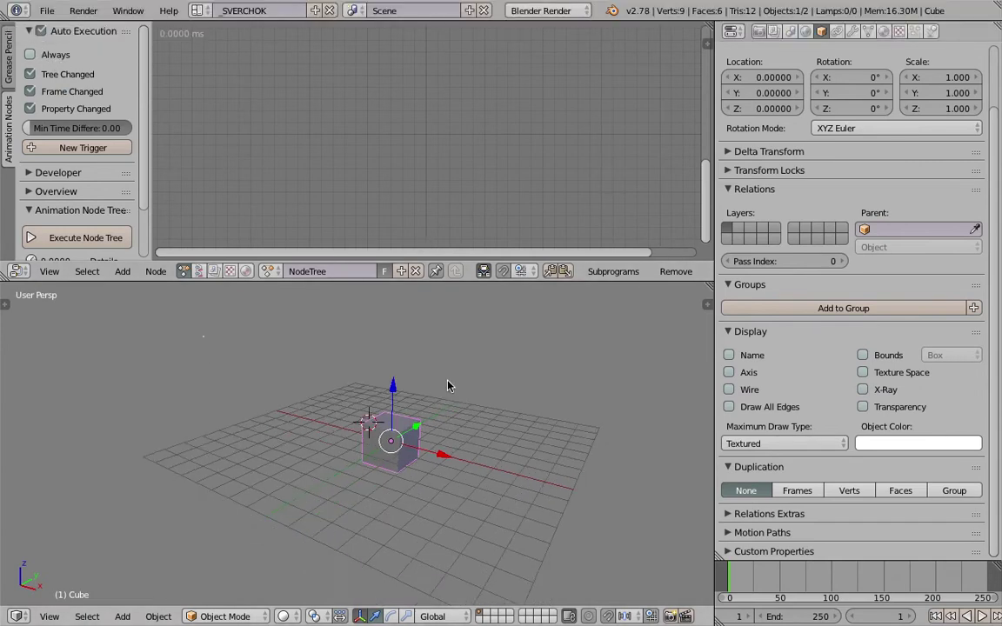
{"action": "key", "text": "ctrl+s"}
{"action": "left_click", "coordinate": [442, 385]}
{"action": "right_click", "coordinate": [207, 327]}
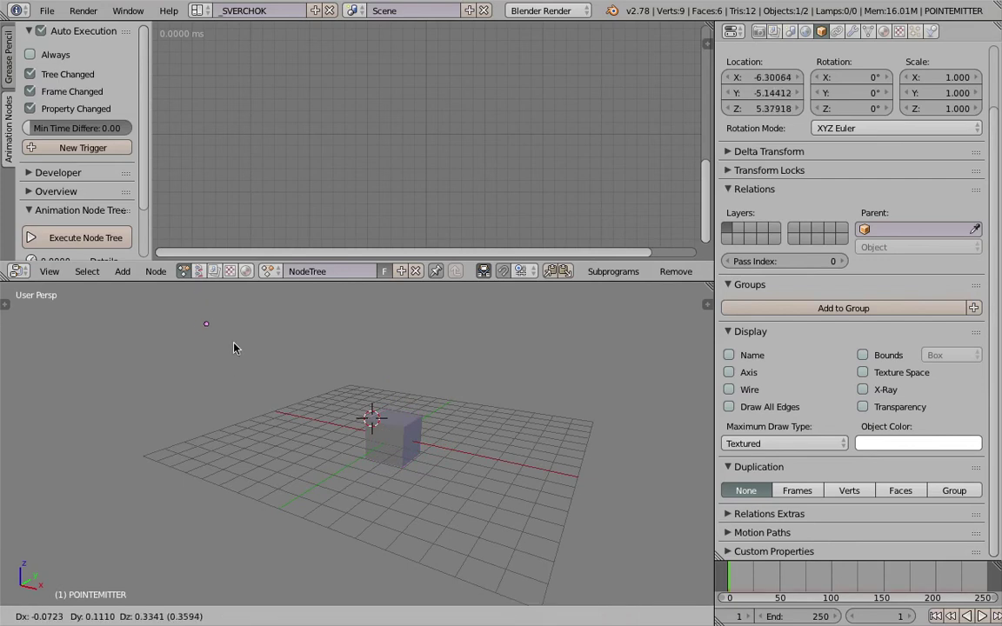
Add an Object Instancer node and assign POINTEMITTER as its source object
{"action": "key", "text": "shift+a"}
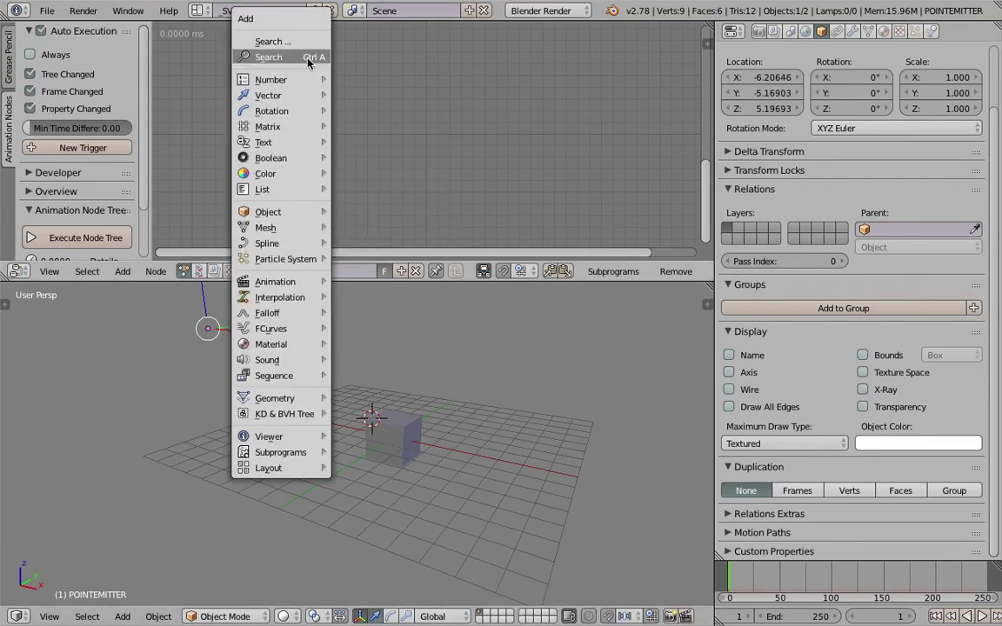
{"action": "left_click", "coordinate": [307, 58]}
{"action": "type", "text": "insta"}
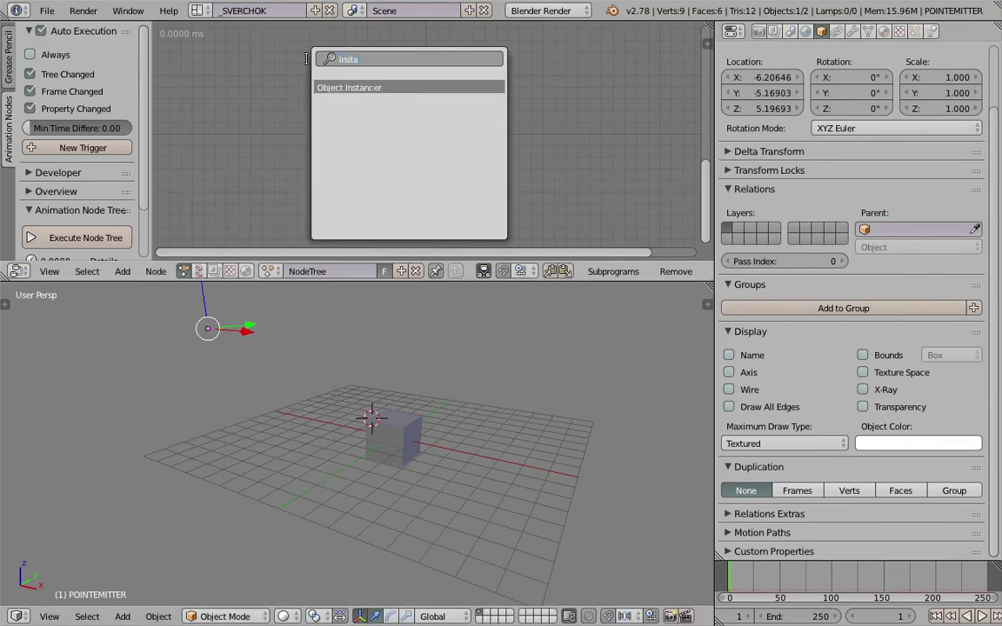
{"action": "key", "text": "Return"}
{"action": "left_click", "coordinate": [283, 98]}
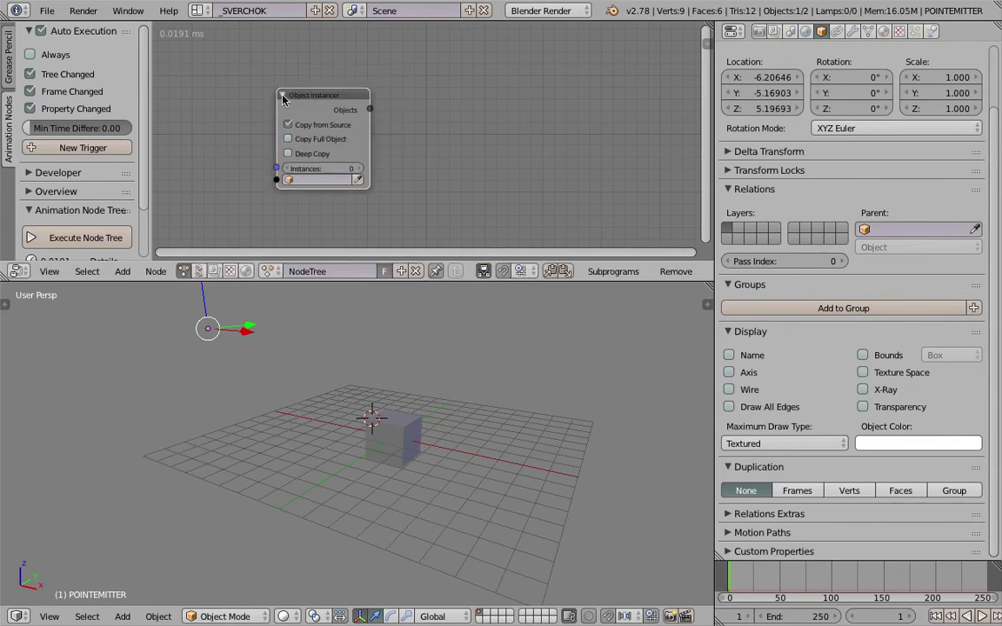
{"action": "left_click", "coordinate": [359, 180]}
{"action": "left_click", "coordinate": [373, 415]}
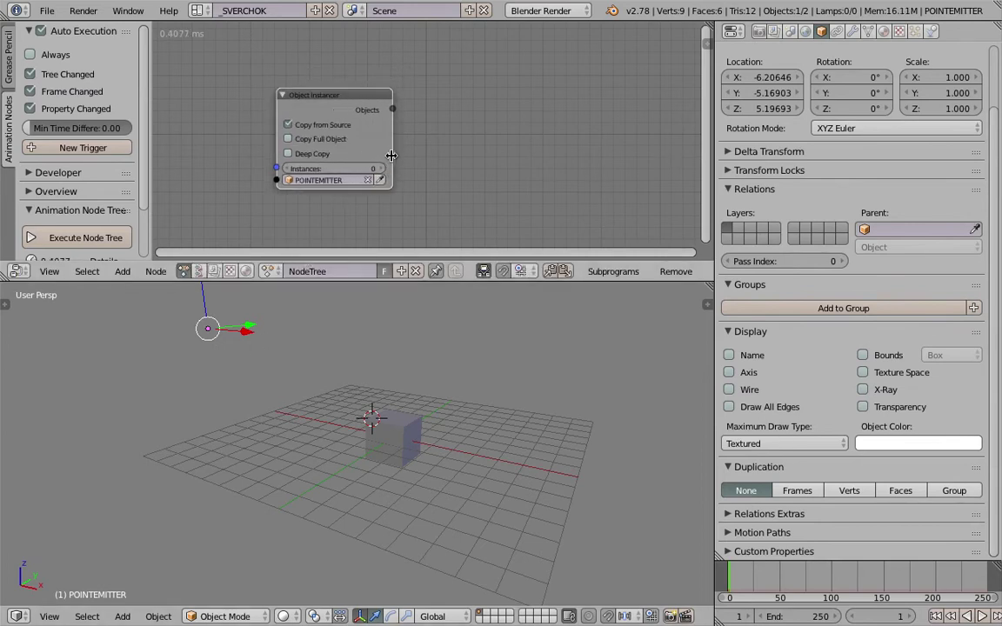
{"action": "scroll", "coordinate": [365, 164], "scroll_direction": "up", "scroll_amount": 3}
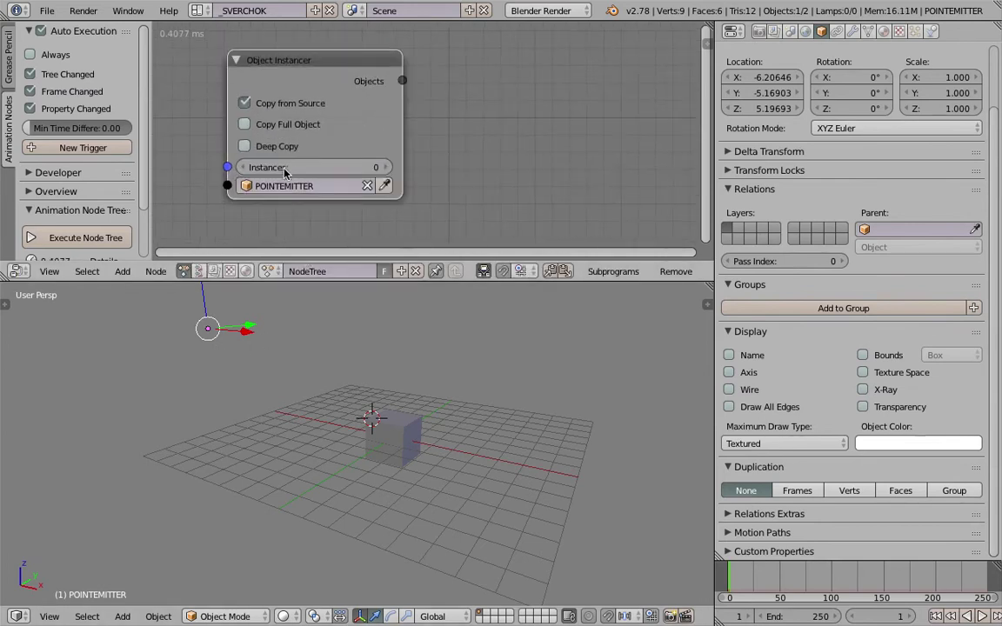
Select the cube and shift it slightly along the Y axis to about -0.12
{"action": "right_click", "coordinate": [383, 416]}
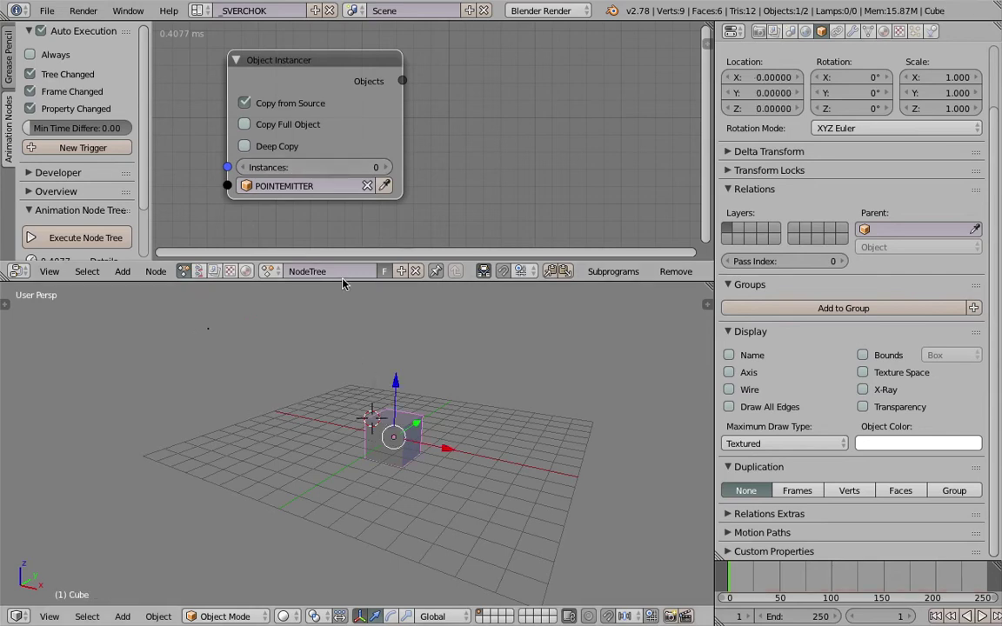
{"action": "left_click", "coordinate": [363, 429]}
{"action": "left_click_drag", "start_coordinate": [414, 426], "coordinate": [403, 421]}
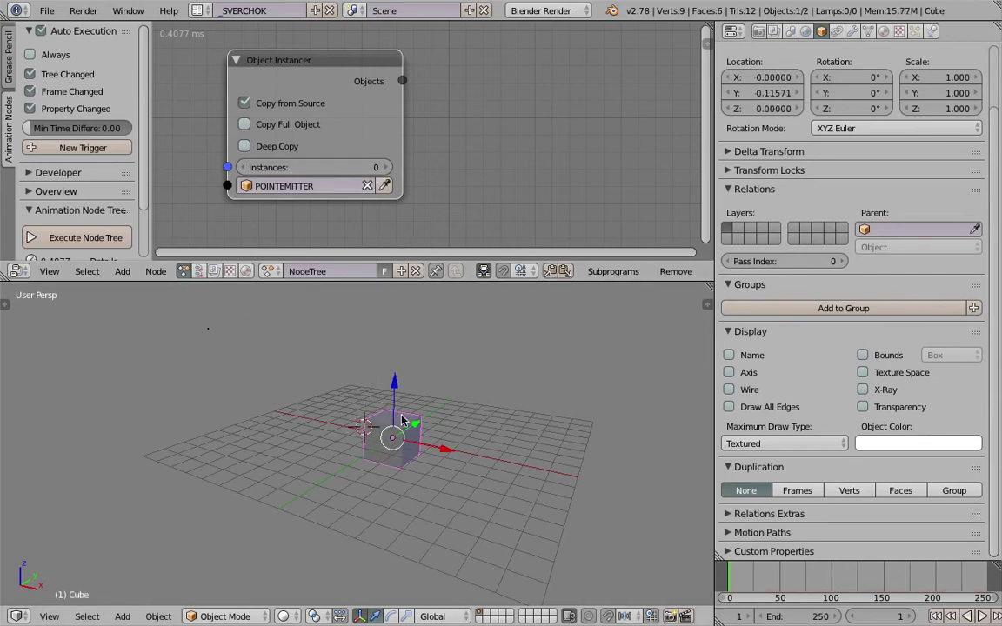
Enable Copy Full Object and Deep Copy on the Object Instancer node
{"action": "left_click_drag", "start_coordinate": [337, 147], "coordinate": [365, 147]}
{"action": "left_click", "coordinate": [328, 145]}
{"action": "scroll", "coordinate": [332, 156], "scroll_direction": "down", "scroll_amount": 3}
{"action": "scroll", "coordinate": [337, 160], "scroll_direction": "up", "scroll_amount": 2}
{"action": "middle_click_drag", "start_coordinate": [335, 140], "coordinate": [359, 137]}
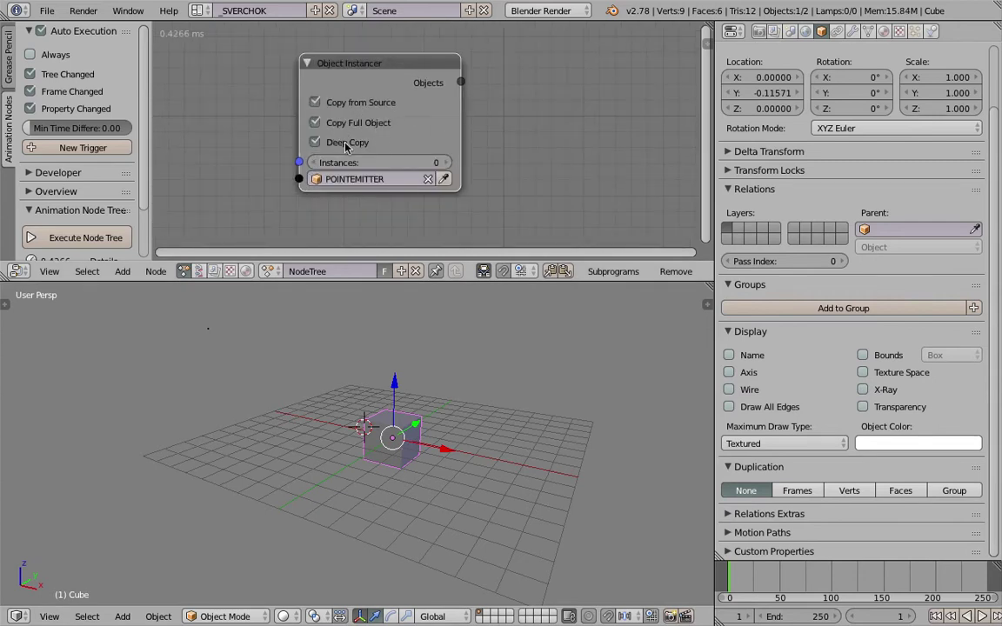
Enlarge the node editor and move POINTEMITTER to about X -7.56, Y -6.38, Z 4.50
{"action": "left_click_drag", "start_coordinate": [437, 294], "coordinate": [438, 339]}
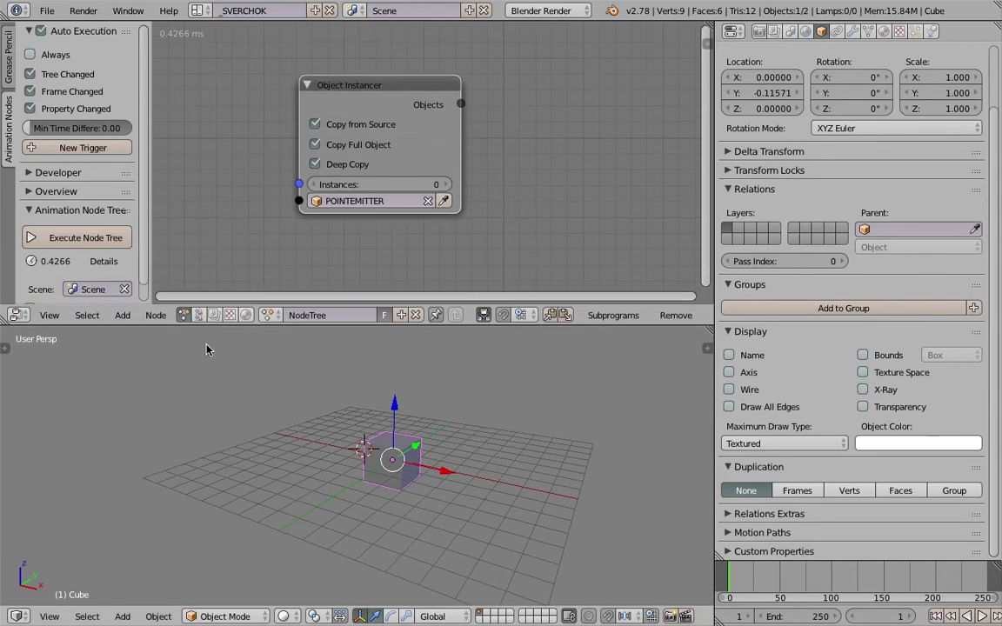
{"action": "right_click", "coordinate": [208, 351]}
{"action": "key", "text": "g"}
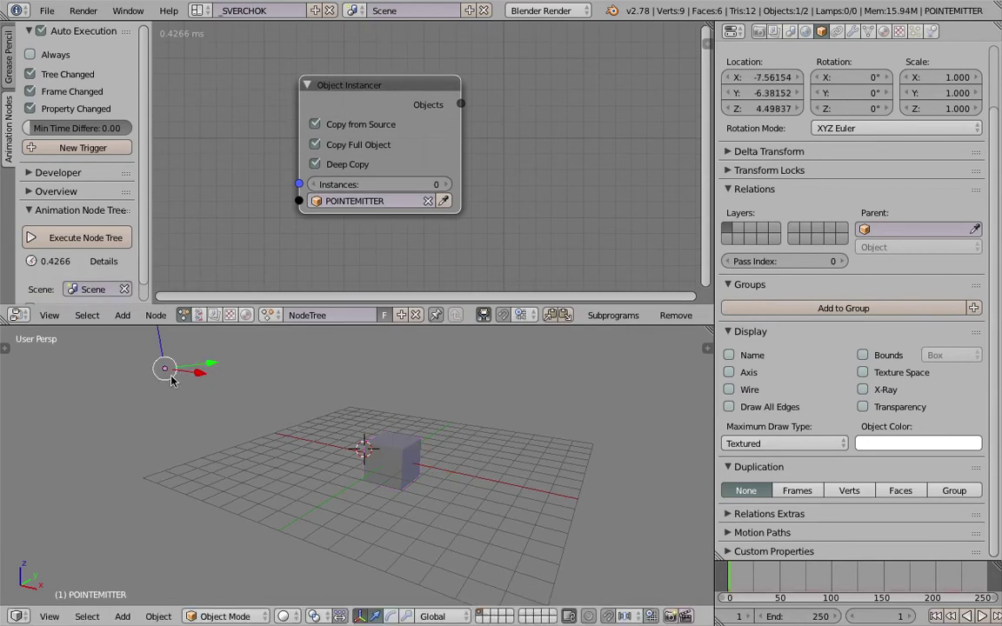
Select the cube and move the Object Instancer node aside to make room for nodes before it
{"action": "right_click", "coordinate": [418, 458]}
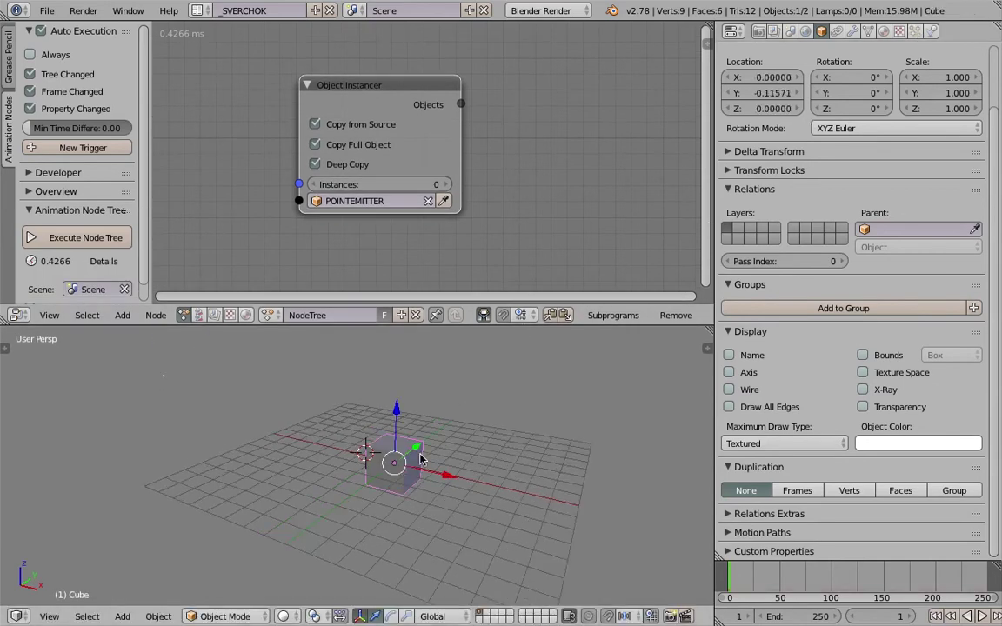
{"action": "scroll", "coordinate": [440, 448], "scroll_direction": "down", "scroll_amount": 1}
{"action": "left_click_drag", "start_coordinate": [352, 87], "coordinate": [450, 70]}
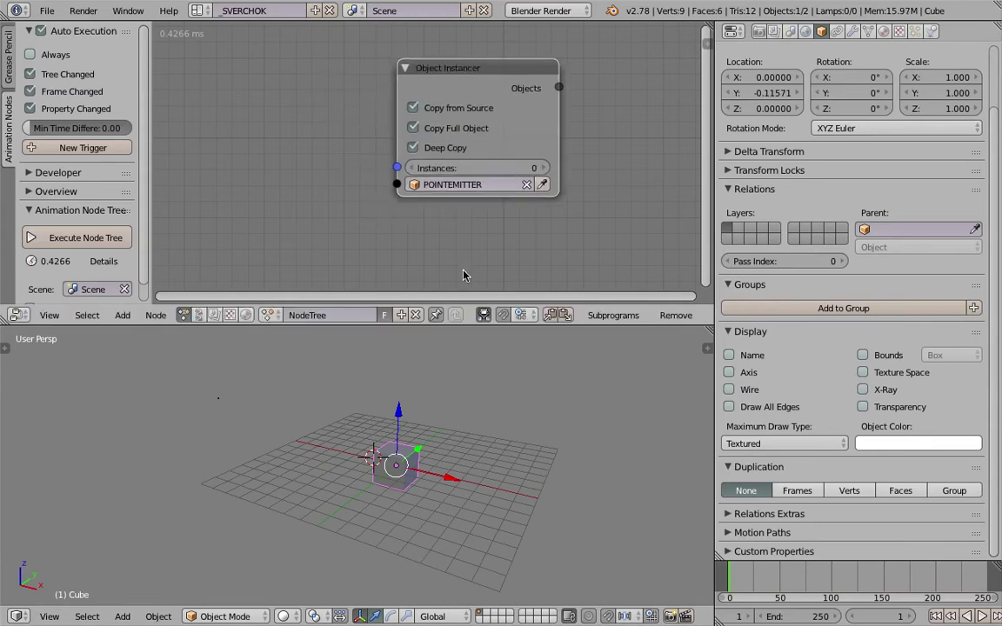
Add a Mesh Object Output node to the free area before the Object Instancer node
{"action": "key", "text": "shift+a"}
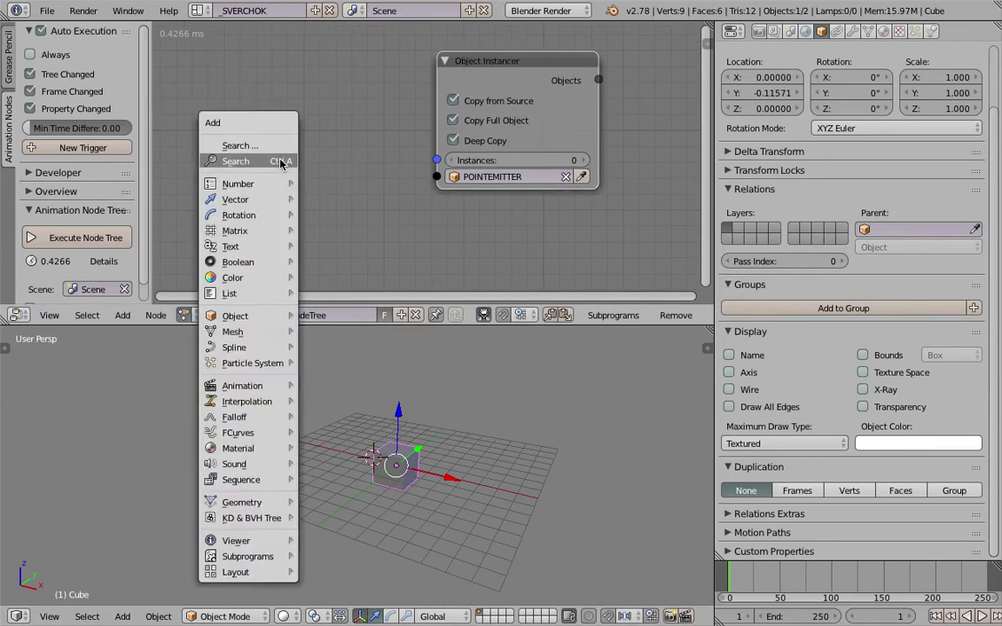
{"action": "left_click", "coordinate": [278, 160]}
{"action": "type", "text": "mesh"}
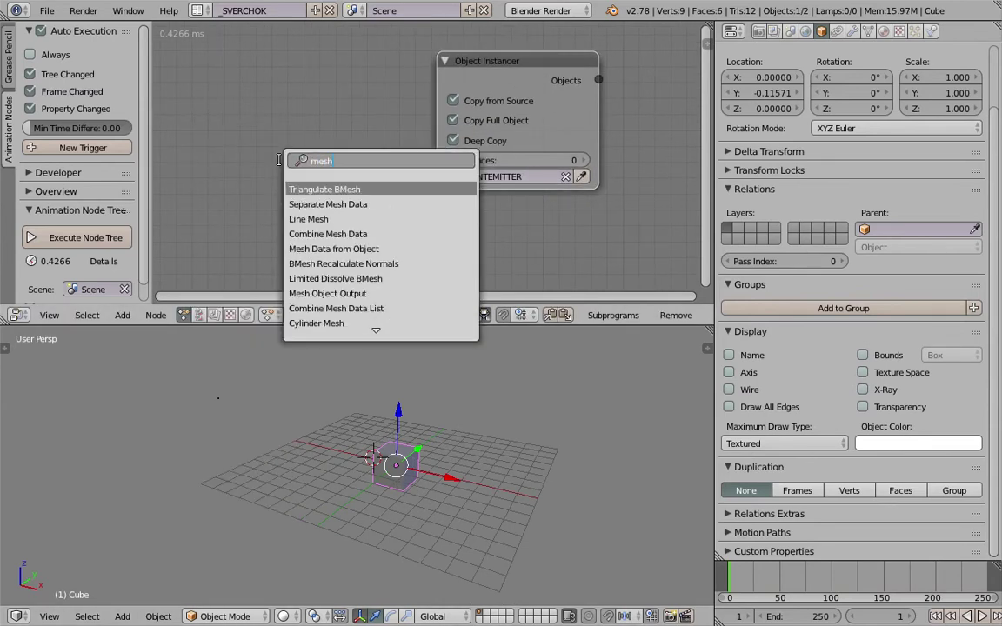
{"action": "key", "text": "Down"}
{"action": "key", "text": "Down"}
{"action": "key", "text": "Down"}
{"action": "key", "text": "Down"}
{"action": "key", "text": "Down"}
{"action": "key", "text": "Down"}
{"action": "key", "text": "Down"}
{"action": "key", "text": "Down"}
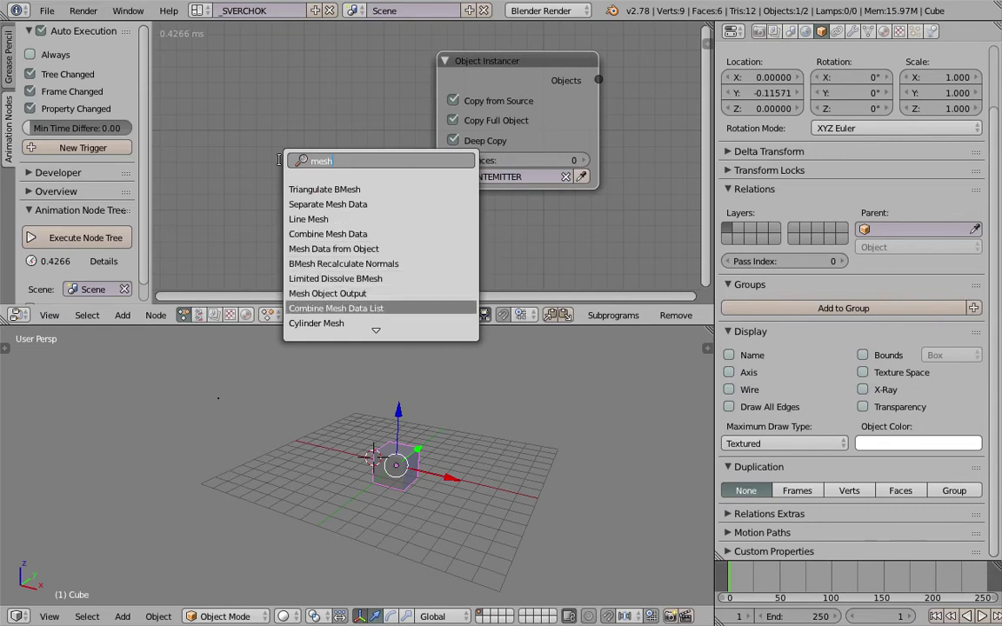
{"action": "key", "text": "Down"}
{"action": "key", "text": "Down"}
{"action": "key", "text": "Down"}
{"action": "key", "text": "Down"}
{"action": "key", "text": "Up"}
{"action": "key", "text": "Up"}
{"action": "key", "text": "Up"}
{"action": "key", "text": "Up"}
{"action": "key", "text": "Up"}
{"action": "key", "text": "Return"}
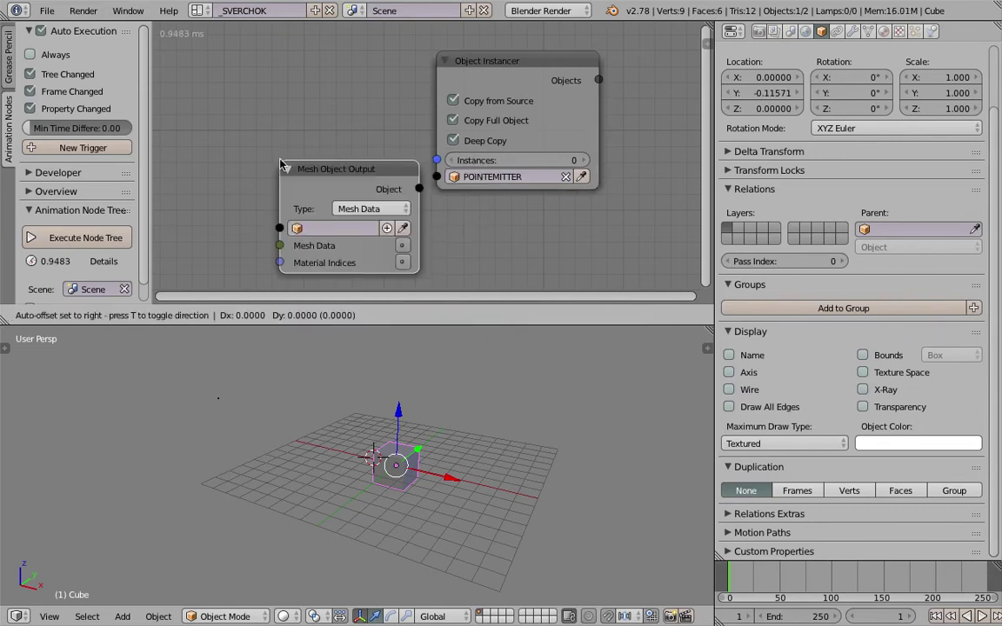
{"action": "left_click", "coordinate": [242, 146]}
Assign Cube to the Mesh Object Output node, enable its Mesh Data input and move the node away from the Object Instancer
{"action": "left_click", "coordinate": [364, 208]}
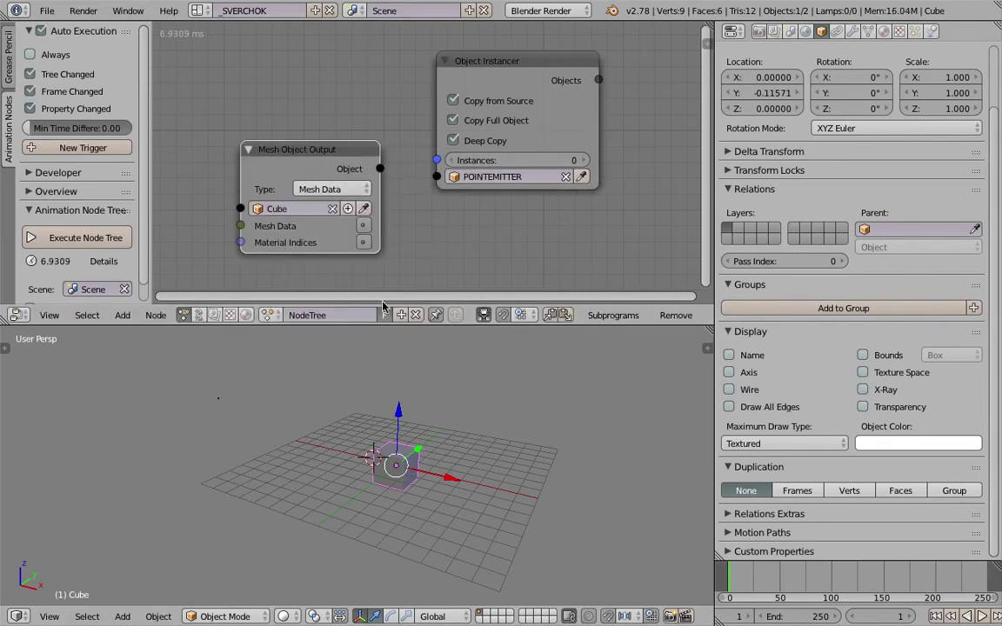
{"action": "left_click", "coordinate": [363, 226]}
{"action": "left_click_drag", "start_coordinate": [359, 158], "coordinate": [304, 135]}
{"action": "scroll", "coordinate": [305, 135], "scroll_direction": "down", "scroll_amount": 3}
{"action": "middle_click_drag", "start_coordinate": [300, 157], "coordinate": [316, 162]}
{"action": "left_click_drag", "start_coordinate": [314, 136], "coordinate": [248, 133]}
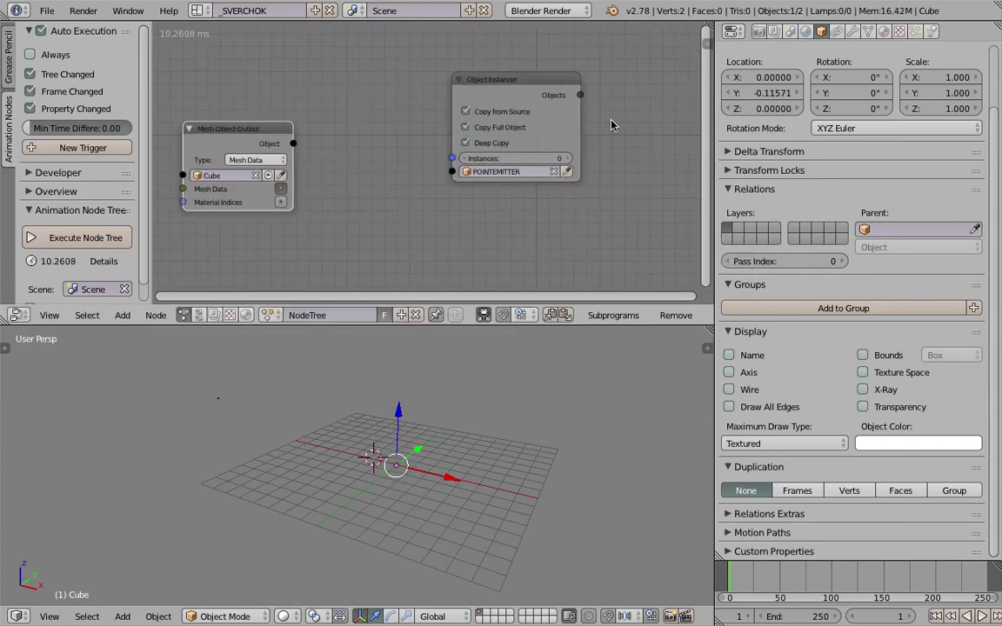
Narrow the node editor's tool region and add an Object Mesh Data node between the two existing nodes
{"action": "left_click_drag", "start_coordinate": [152, 80], "coordinate": [121, 80]}
{"action": "middle_click_drag", "start_coordinate": [222, 99], "coordinate": [261, 80]}
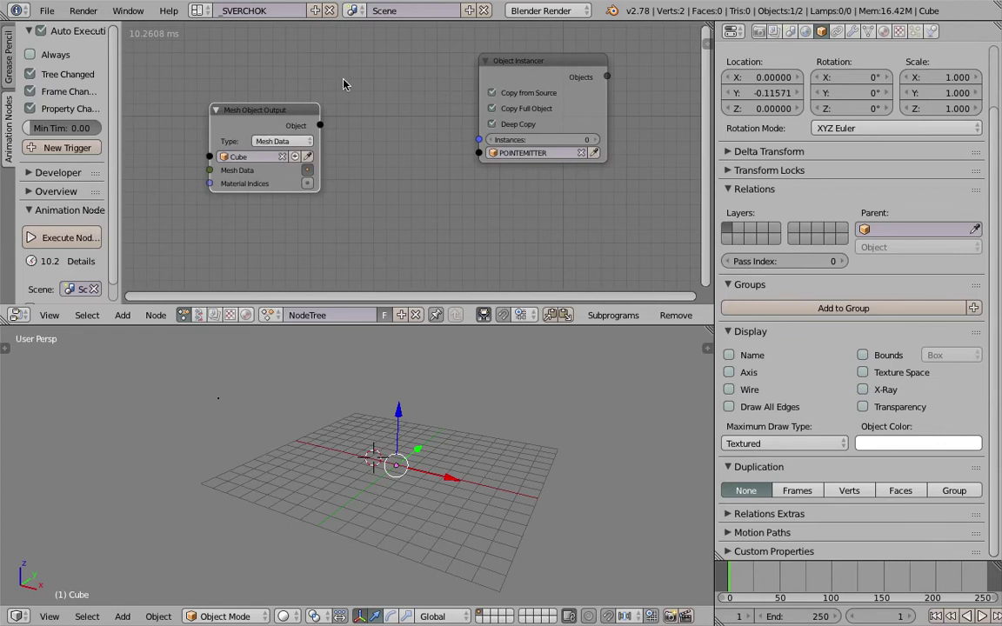
{"action": "key", "text": "ctrl+a"}
{"action": "type", "text": "o"}
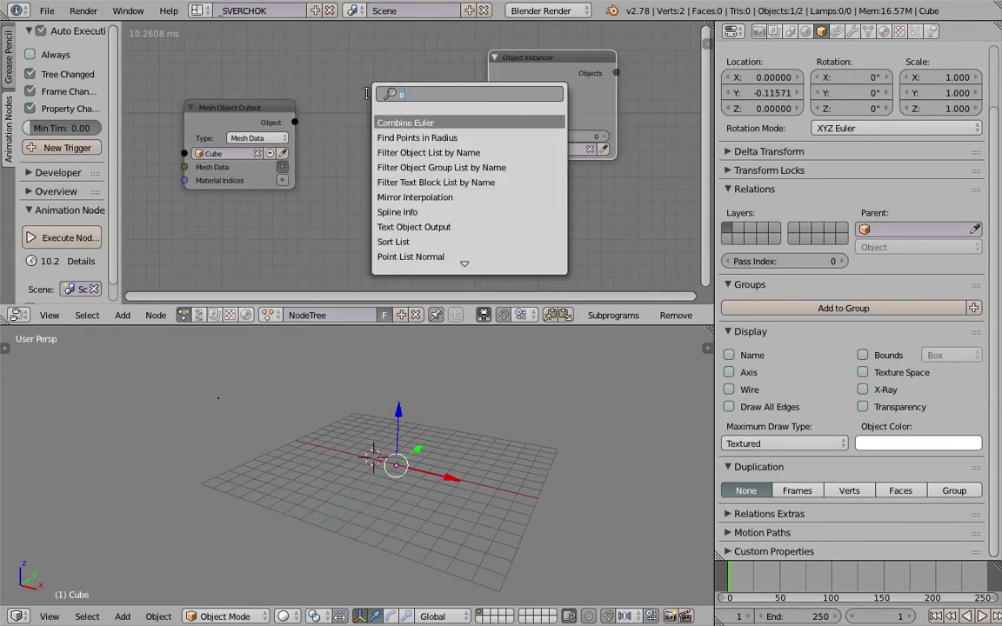
{"action": "type", "text": "bject me"}
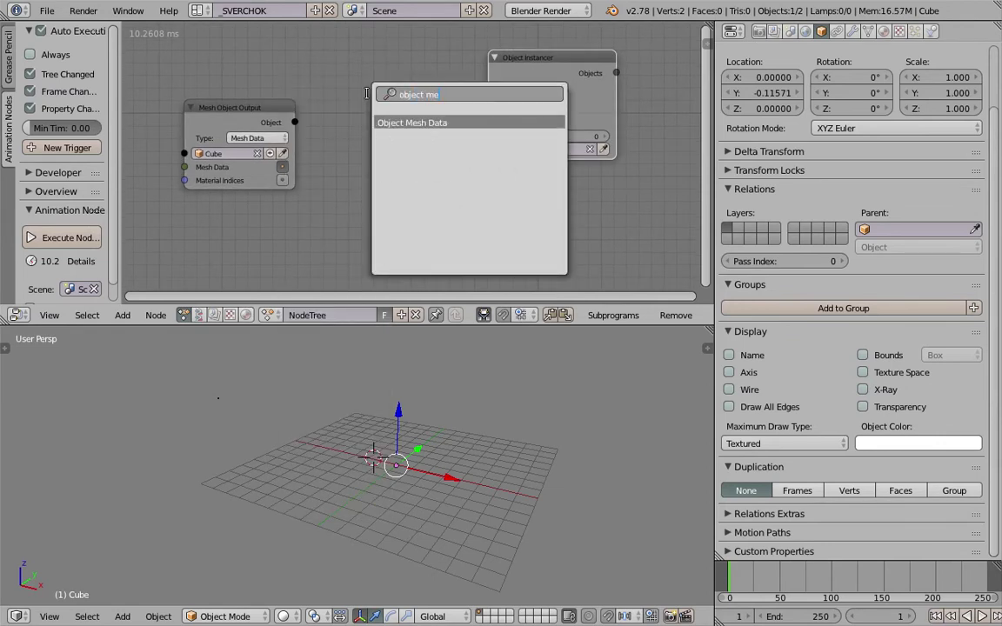
{"action": "key", "text": "Return"}
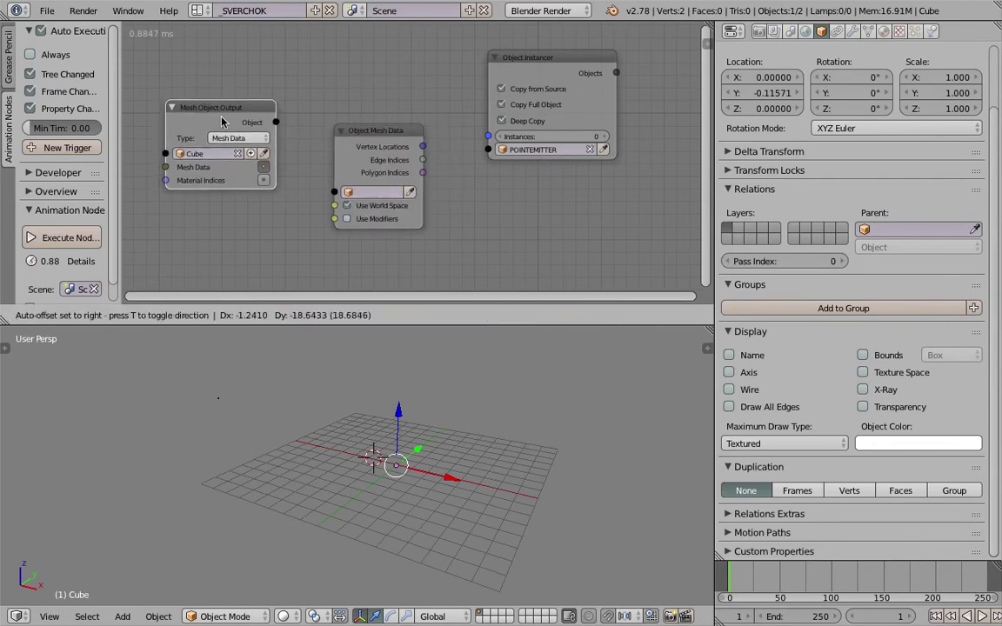
{"action": "left_click", "coordinate": [307, 172]}
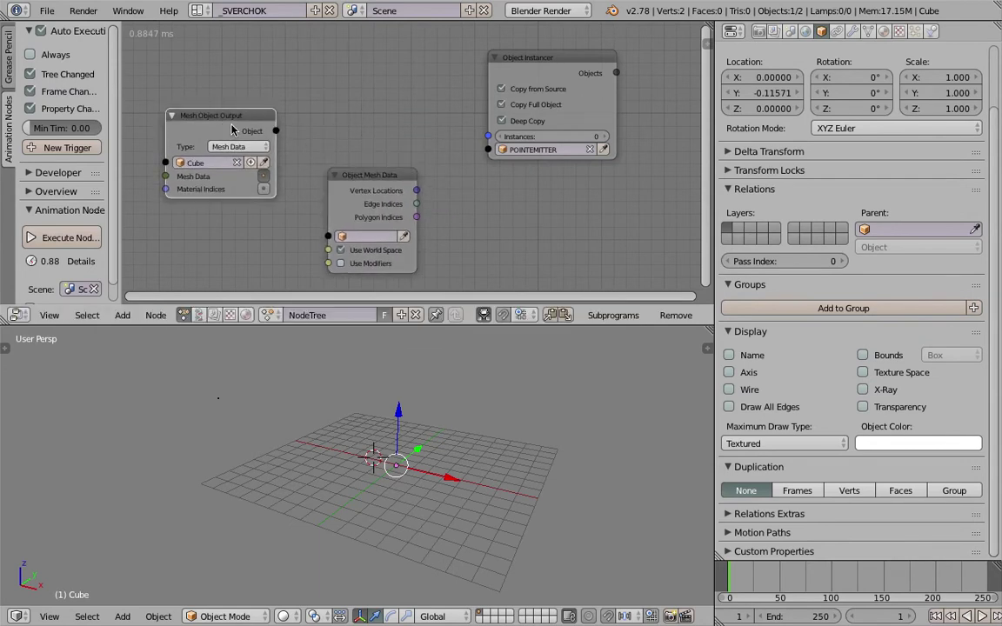
Delete the Mesh Object Output node and assign Cube as the object of the Object Mesh Data node
{"action": "key", "text": "x"}
{"action": "left_click_drag", "start_coordinate": [351, 172], "coordinate": [272, 153]}
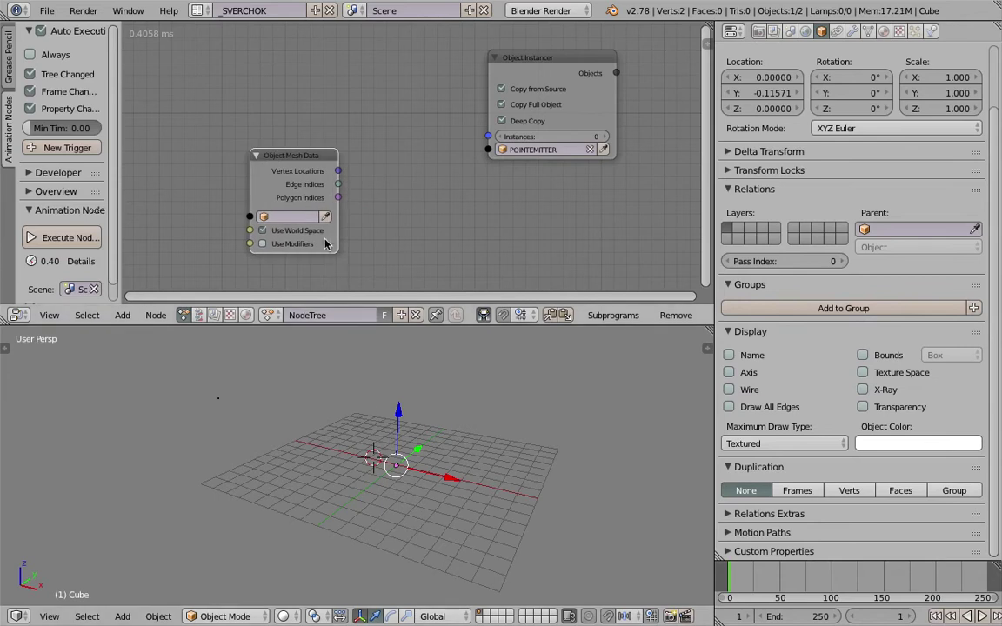
{"action": "left_click", "coordinate": [325, 217]}
{"action": "scroll", "coordinate": [341, 240], "scroll_direction": "up", "scroll_amount": 2}
{"action": "middle_click_drag", "start_coordinate": [339, 230], "coordinate": [329, 220]}
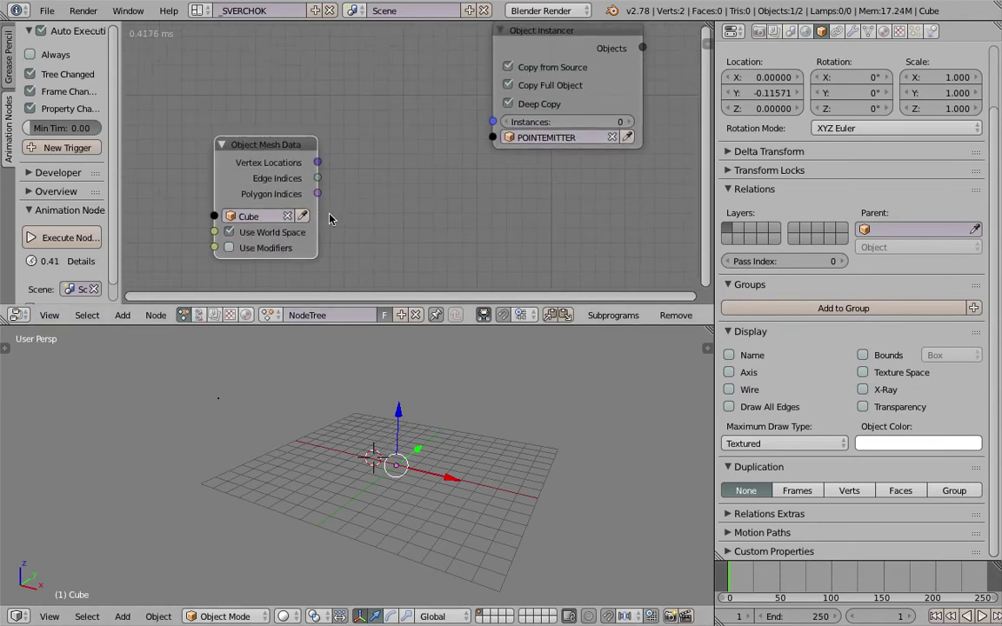
Link Vertex Locations of the Object Mesh Data node to Instances on the Object Instancer, and select POINTEMITTER in the viewport
{"action": "left_click_drag", "start_coordinate": [318, 162], "coordinate": [493, 122]}
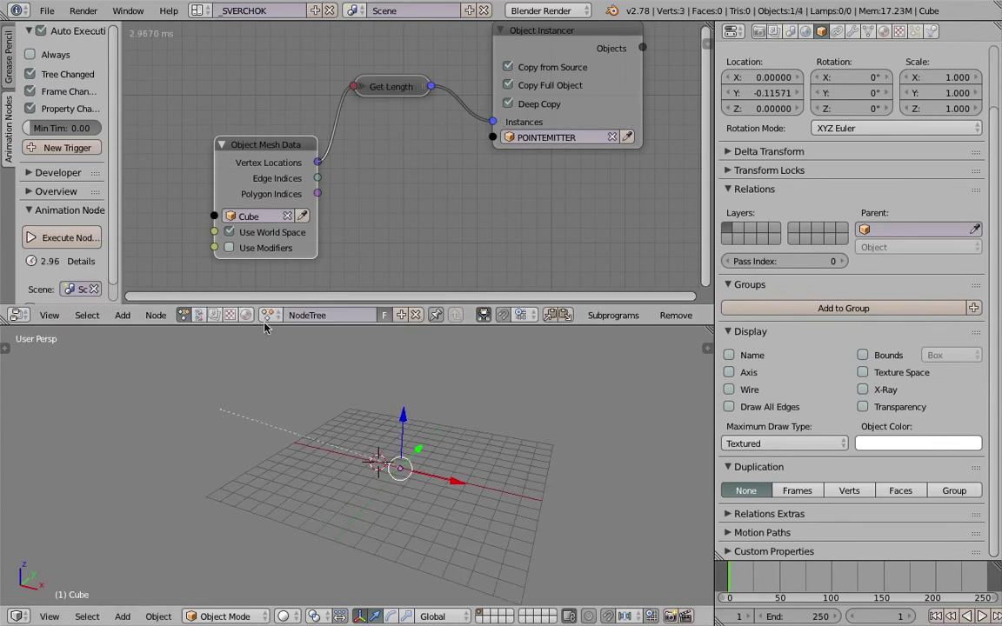
{"action": "right_click", "coordinate": [221, 412]}
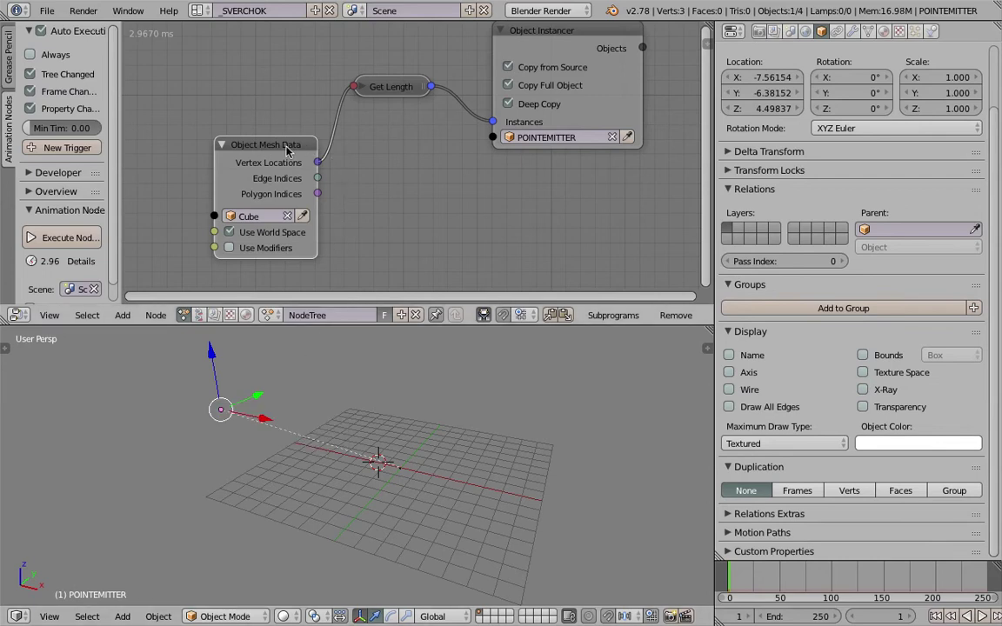
Move the Object Mesh Data node level with Get Length and narrow the properties editor to widen the node editor
{"action": "left_click_drag", "start_coordinate": [287, 150], "coordinate": [280, 115]}
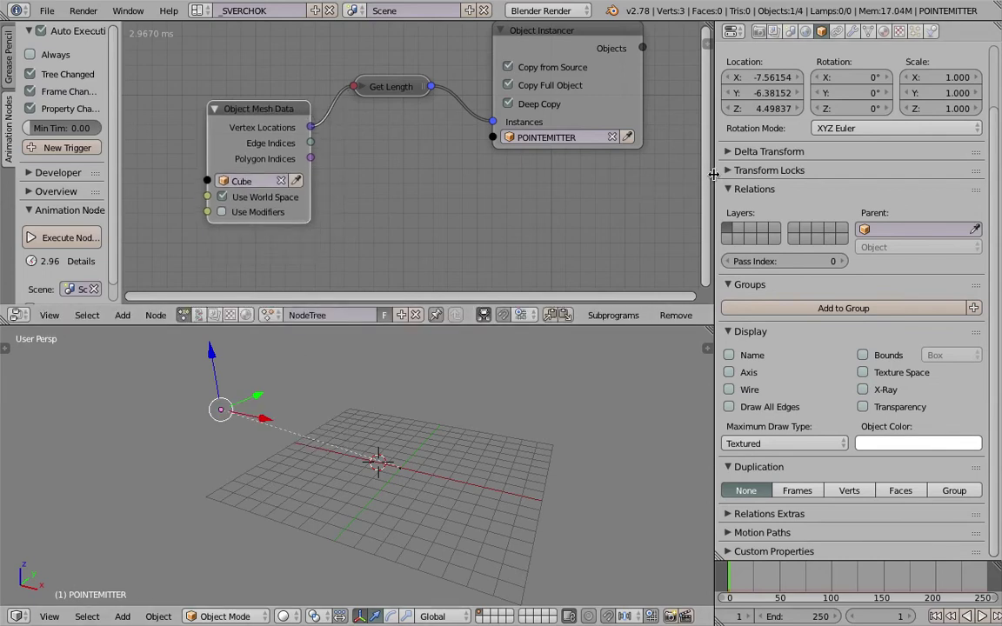
{"action": "left_click_drag", "start_coordinate": [714, 175], "coordinate": [895, 177]}
{"action": "scroll", "coordinate": [647, 184], "scroll_direction": "down", "scroll_amount": 2}
{"action": "middle_click_drag", "start_coordinate": [633, 180], "coordinate": [529, 205]}
{"action": "left_click_drag", "start_coordinate": [525, 91], "coordinate": [526, 81]}
{"action": "middle_click_drag", "start_coordinate": [529, 95], "coordinate": [447, 101]}
Add an Object Transforms Output node beside the Object Instancer and enable its X, Y and Z location
{"action": "key", "text": "shift+a"}
{"action": "left_click", "coordinate": [605, 124]}
{"action": "type", "text": "o"}
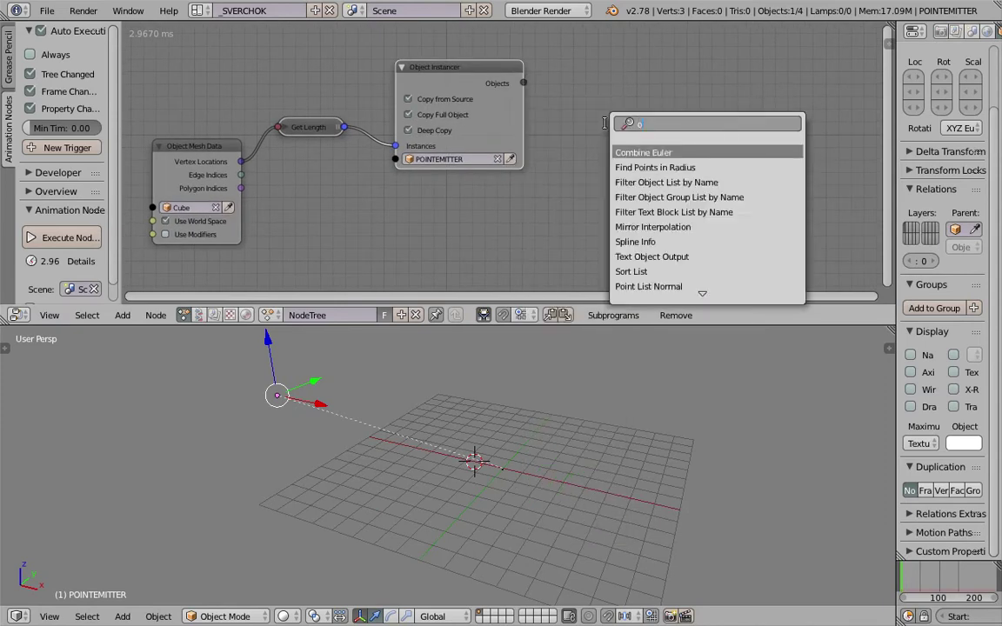
{"action": "type", "text": "bject tr"}
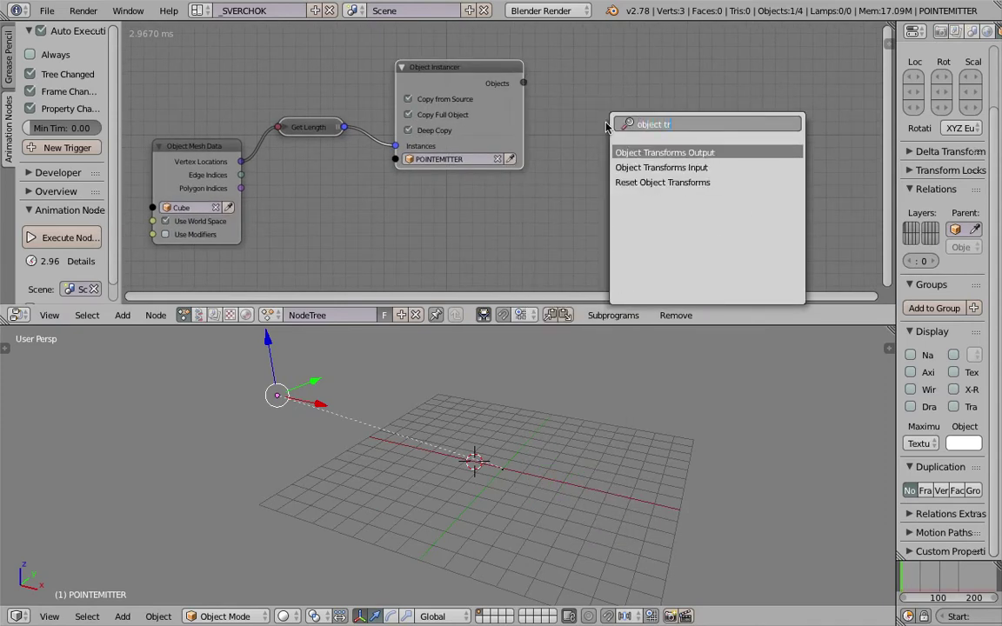
{"action": "key", "text": "Return"}
{"action": "left_click", "coordinate": [609, 135]}
{"action": "left_click", "coordinate": [641, 163]}
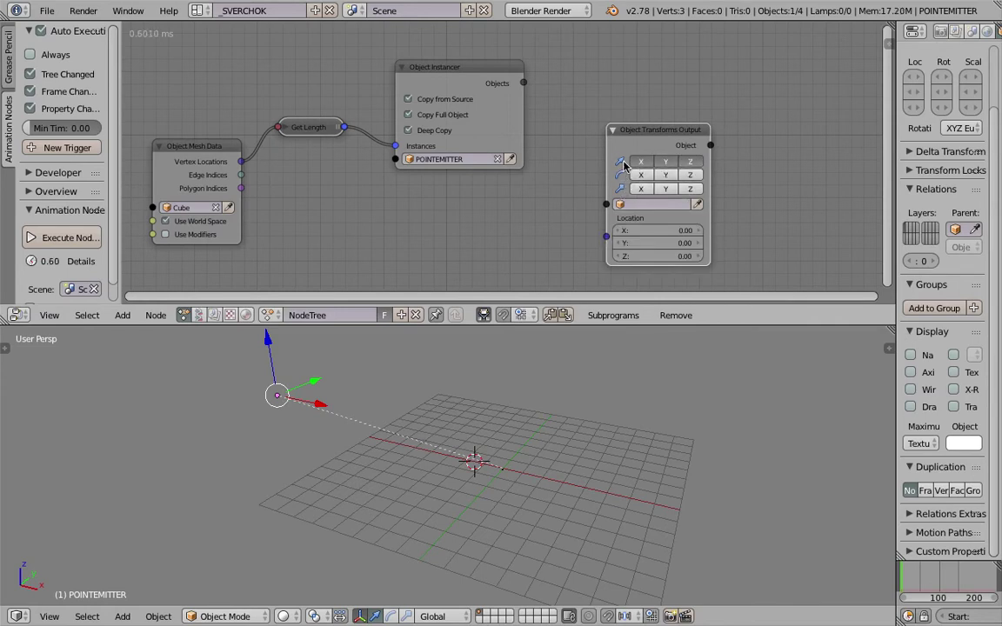
Link the Object Instancer's Objects and the Object Mesh Data's Vertex Locations to the object and location inputs of Object Transforms Output
{"action": "scroll", "coordinate": [622, 166], "scroll_direction": "up", "scroll_amount": 5}
{"action": "scroll", "coordinate": [518, 72], "scroll_direction": "down", "scroll_amount": 5}
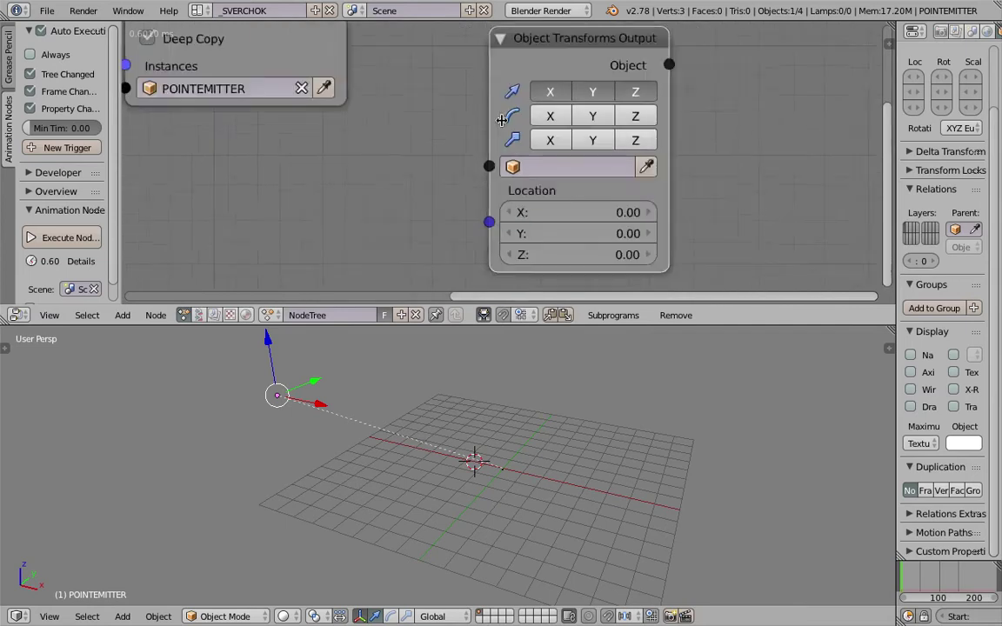
{"action": "scroll", "coordinate": [519, 119], "scroll_direction": "up", "scroll_amount": 2}
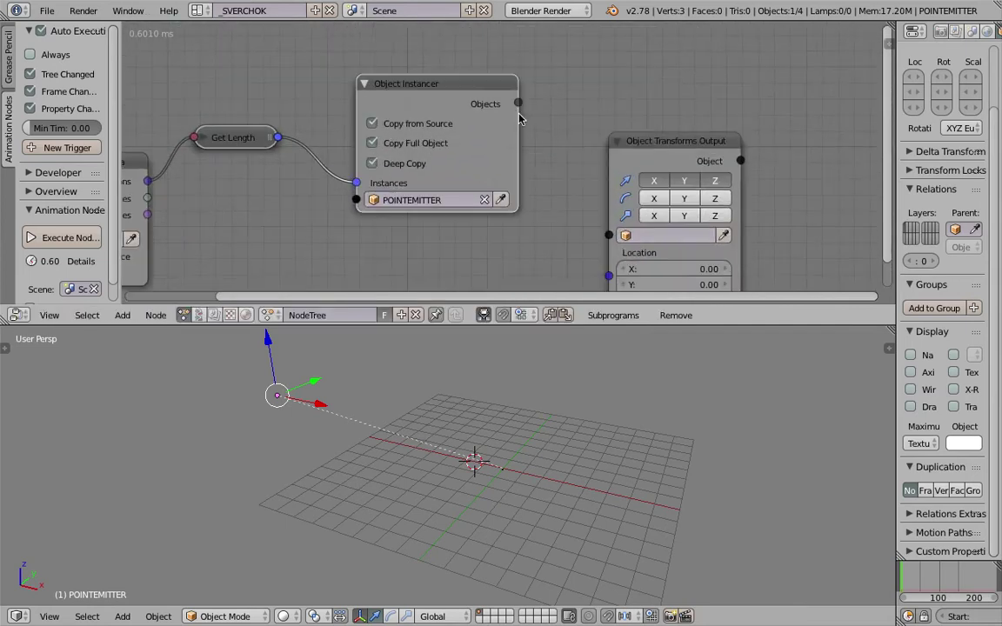
{"action": "left_click_drag", "start_coordinate": [518, 104], "coordinate": [609, 235]}
{"action": "scroll", "coordinate": [441, 165], "scroll_direction": "down", "scroll_amount": 2}
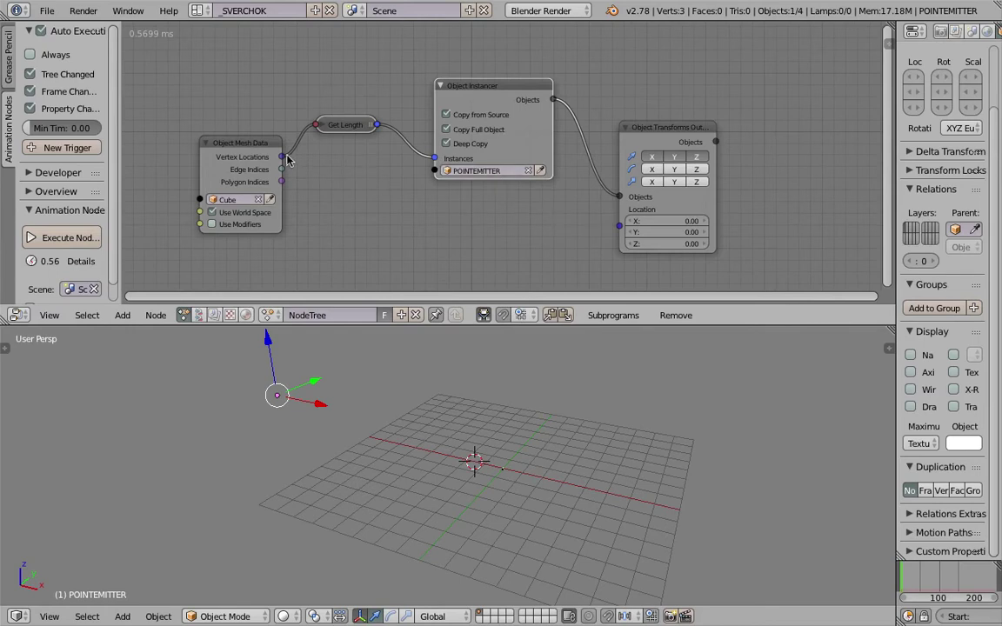
{"action": "left_click_drag", "start_coordinate": [283, 158], "coordinate": [619, 226]}
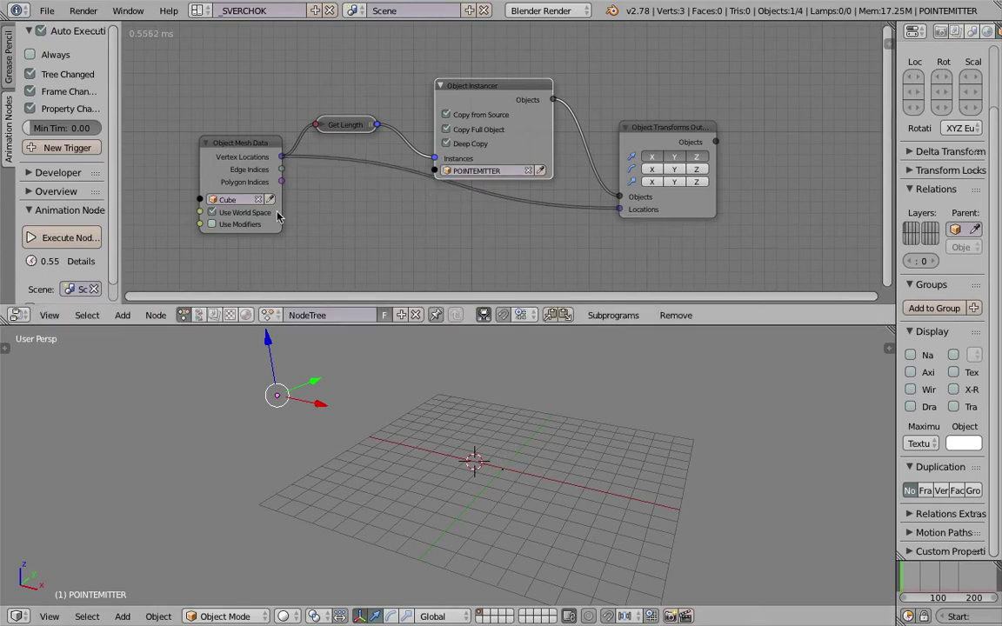
{"action": "left_click_drag", "start_coordinate": [246, 142], "coordinate": [244, 160]}
Select the Cube among the overlapping objects near the grid centre and try to move it
{"action": "middle_click_drag", "start_coordinate": [442, 389], "coordinate": [449, 405]}
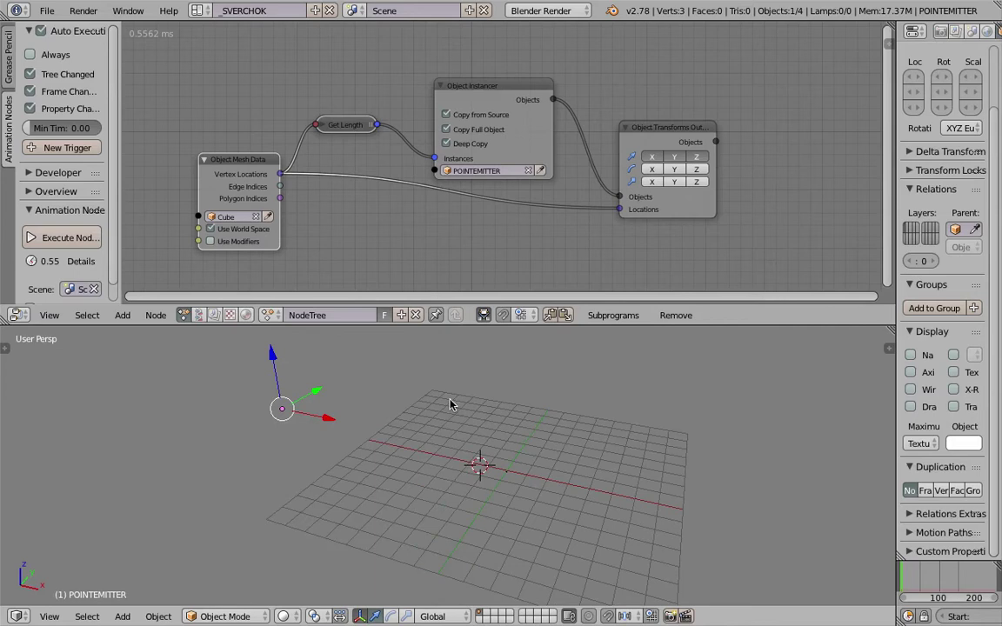
{"action": "key", "text": "shift+d"}
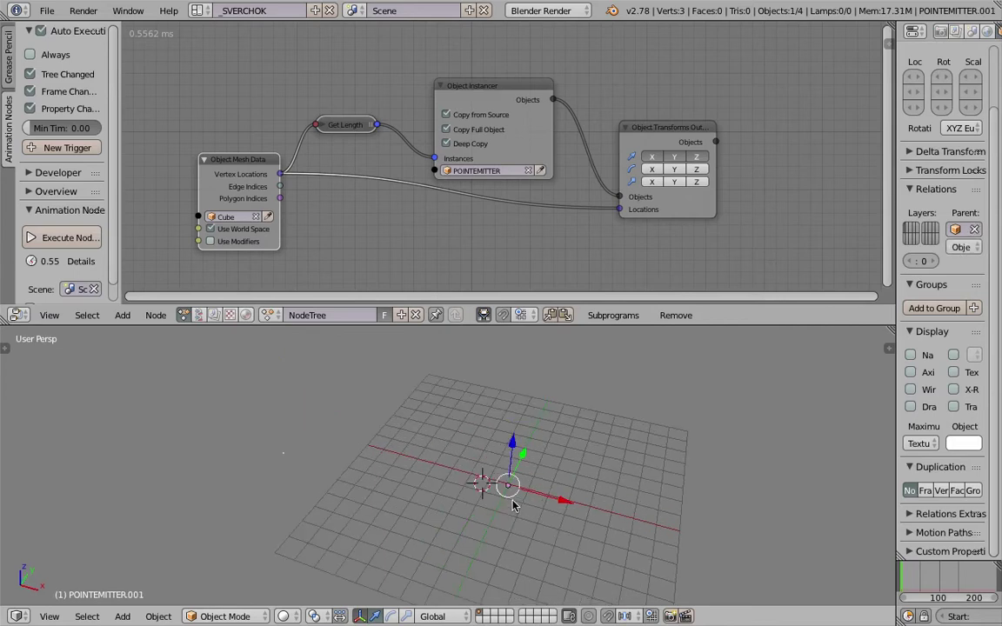
{"action": "right_click", "coordinate": [512, 501]}
{"action": "right_click", "coordinate": [512, 501]}
{"action": "right_click", "coordinate": [512, 502]}
{"action": "right_click", "coordinate": [512, 502]}
{"action": "right_click", "coordinate": [513, 502]}
{"action": "scroll", "coordinate": [520, 487], "scroll_direction": "up", "scroll_amount": 3}
{"action": "scroll", "coordinate": [520, 467], "scroll_direction": "down", "scroll_amount": 1}
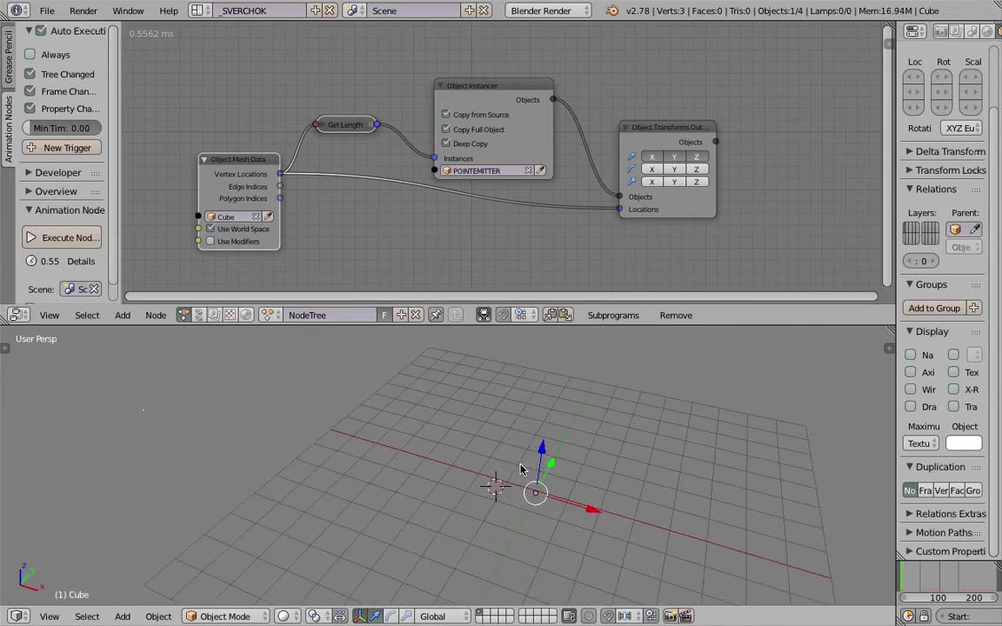
{"action": "key", "text": "g"}
{"action": "right_click", "coordinate": [538, 453]}
{"action": "scroll", "coordinate": [925, 598], "scroll_direction": "down", "scroll_amount": 4}
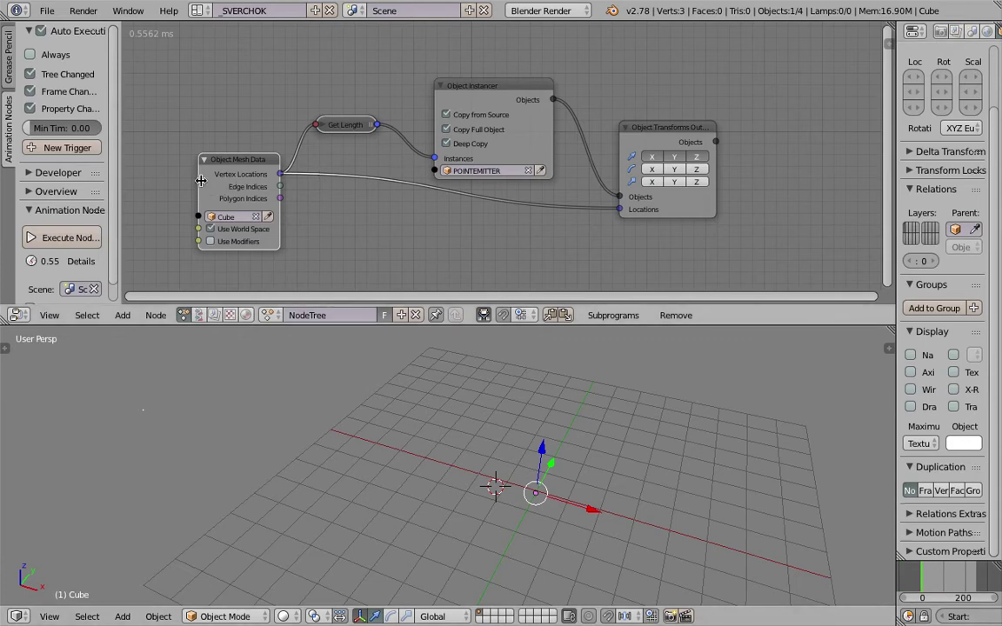
Widen the Object Mesh Data node and the properties editor
{"action": "left_click_drag", "start_coordinate": [201, 181], "coordinate": [177, 180]}
{"action": "middle_click_drag", "start_coordinate": [288, 212], "coordinate": [289, 199]}
{"action": "middle_click_drag", "start_coordinate": [348, 225], "coordinate": [360, 214]}
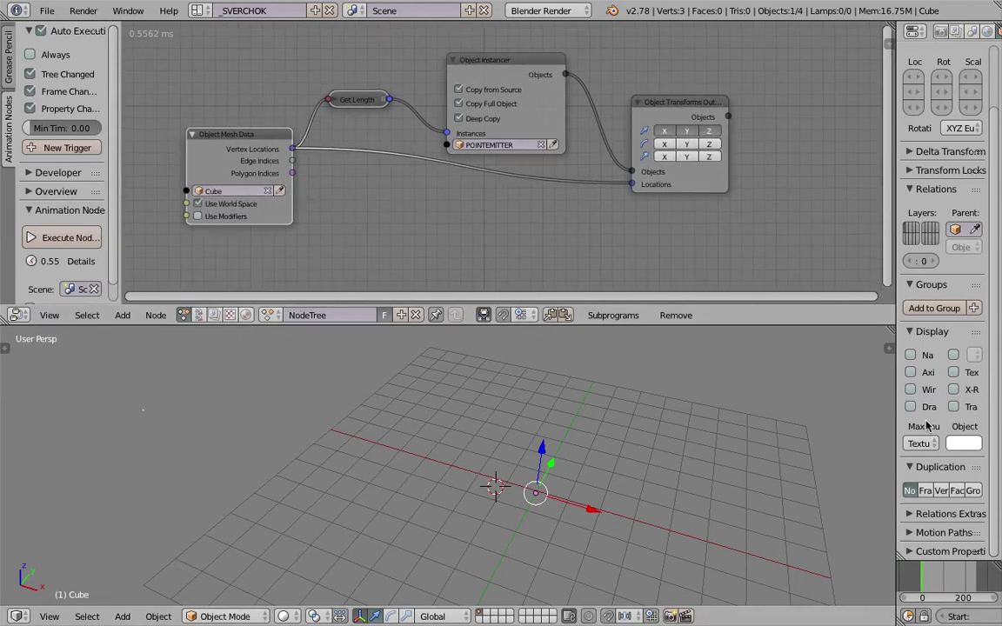
{"action": "left_click_drag", "start_coordinate": [896, 411], "coordinate": [823, 412]}
{"action": "scroll", "coordinate": [581, 369], "scroll_direction": "down", "scroll_amount": 4}
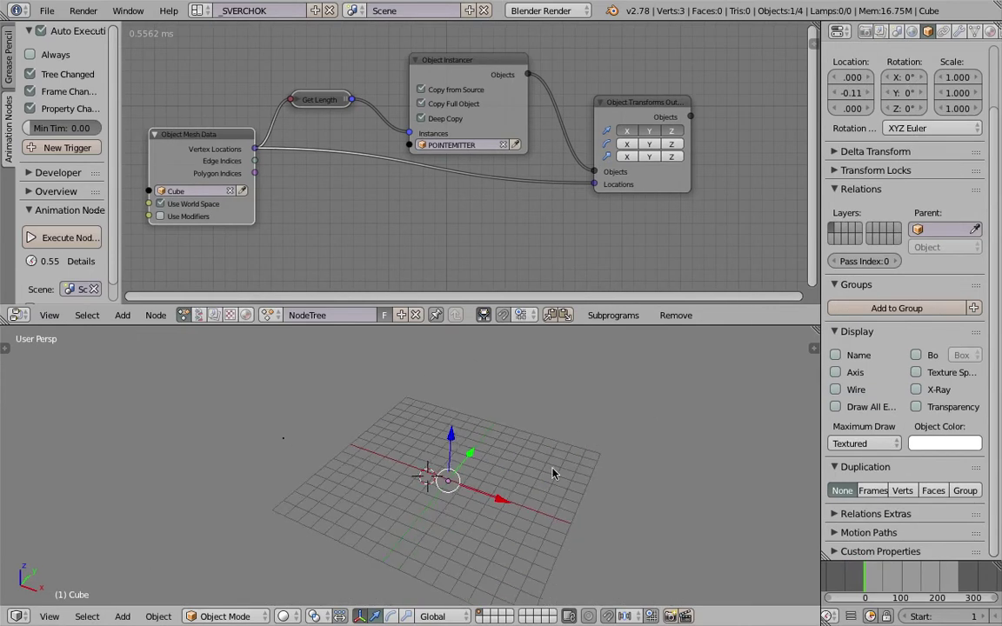
{"action": "key", "text": "g"}
{"action": "key", "text": "Escape"}
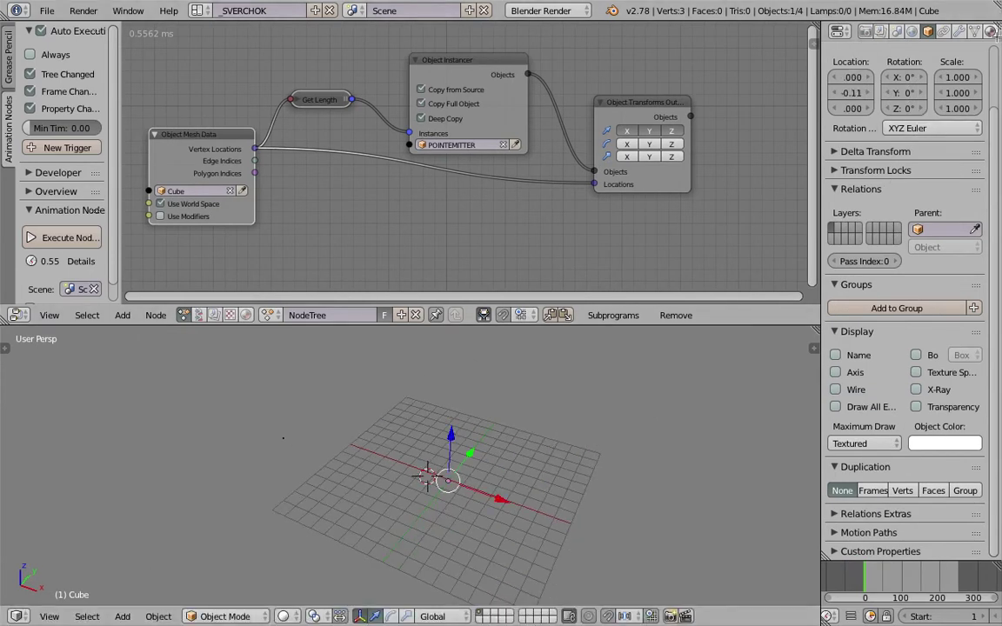
Split the properties editor and change the new upper area to an Outliner
{"action": "left_click_drag", "start_coordinate": [992, 26], "coordinate": [991, 184]}
{"action": "left_click", "coordinate": [838, 32]}
{"action": "left_click", "coordinate": [867, 282]}
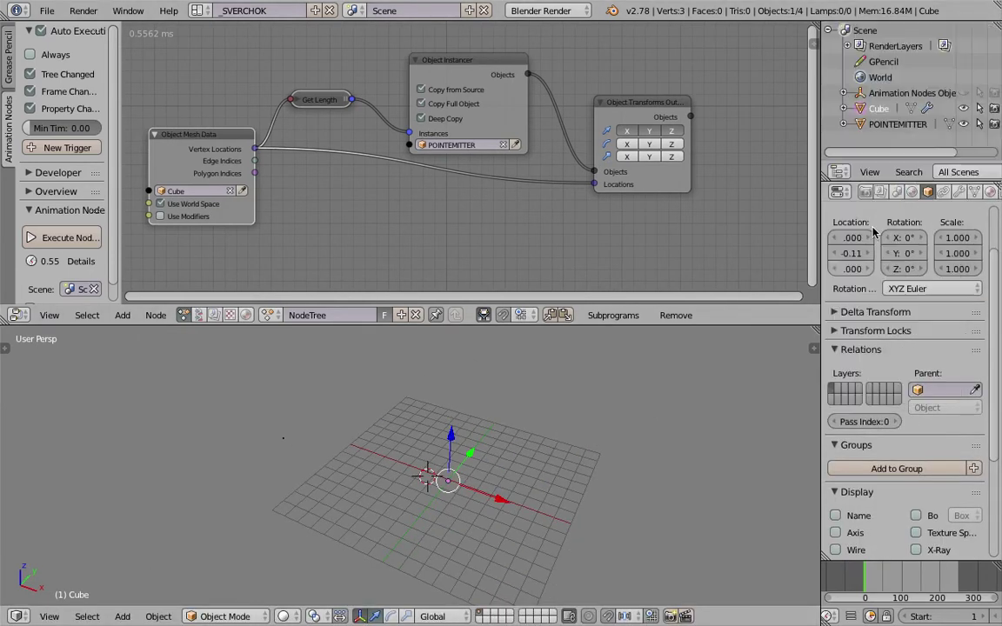
Delete the existing Cube object from the scene through the Outliner
{"action": "left_click", "coordinate": [889, 124]}
{"action": "left_click", "coordinate": [878, 108]}
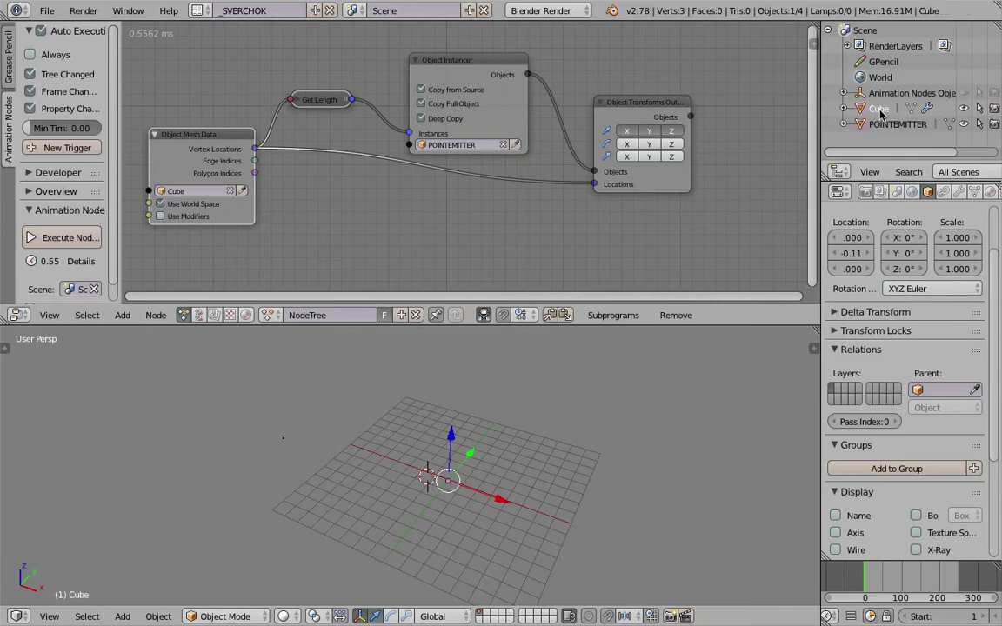
{"action": "right_click", "coordinate": [880, 109]}
{"action": "left_click", "coordinate": [805, 163]}
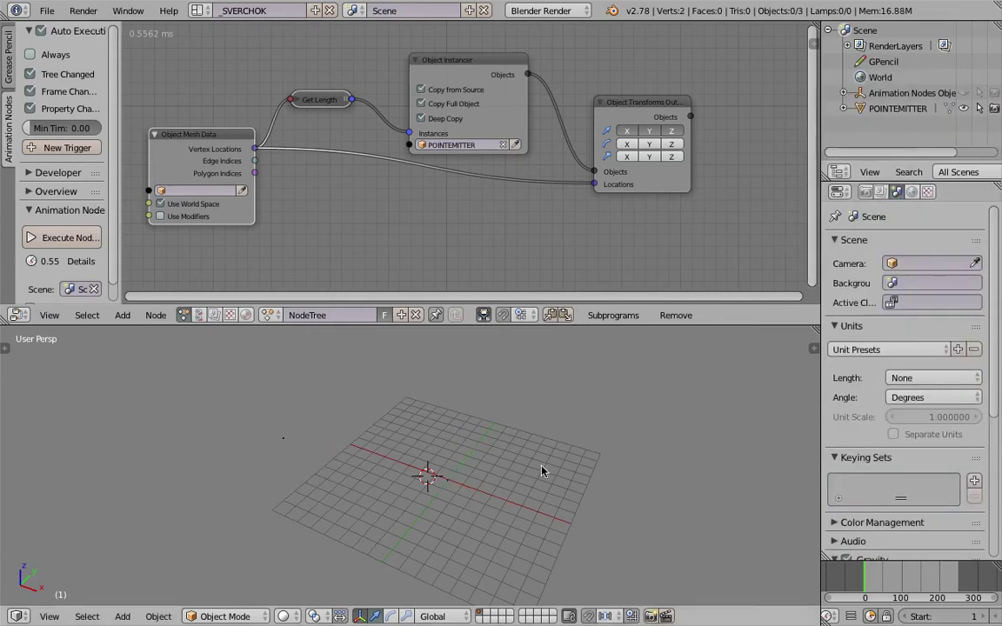
Add a new Cube mesh and move it above the grid
{"action": "key", "text": "shift+a"}
{"action": "mouse_move", "coordinate": [523, 386]}
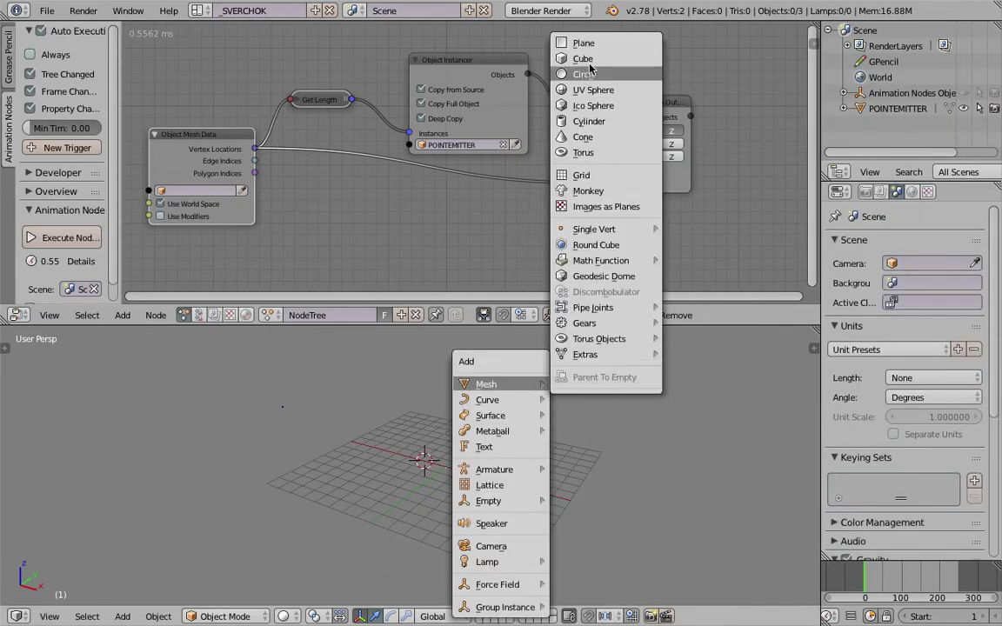
{"action": "left_click", "coordinate": [582, 58]}
{"action": "key", "text": "g"}
{"action": "left_click", "coordinate": [538, 468]}
Assign the new Cube as the object of the Object Mesh Data node by picking it in the viewport
{"action": "middle_click_drag", "start_coordinate": [279, 236], "coordinate": [306, 245]}
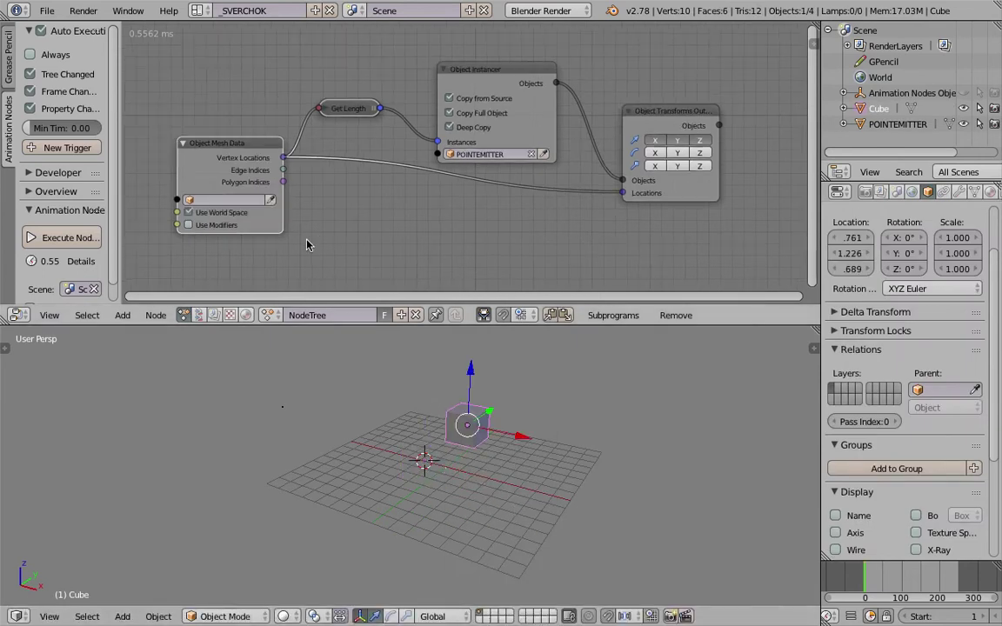
{"action": "left_click", "coordinate": [269, 201]}
{"action": "left_click", "coordinate": [476, 435]}
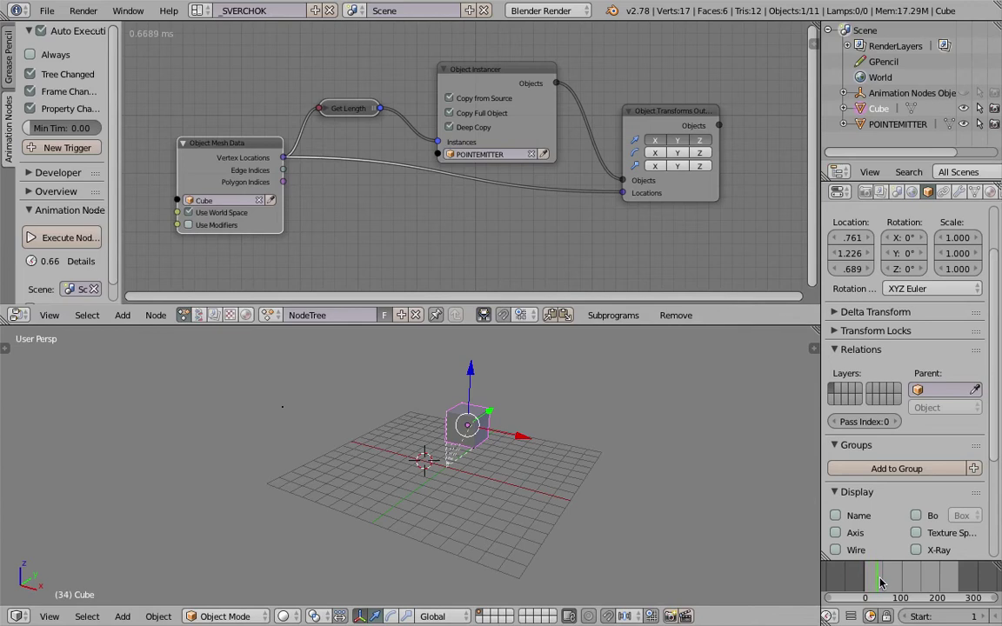
Preview the scene at frame 80, return to frame 0 and save over the current blend file
{"action": "left_click", "coordinate": [893, 581]}
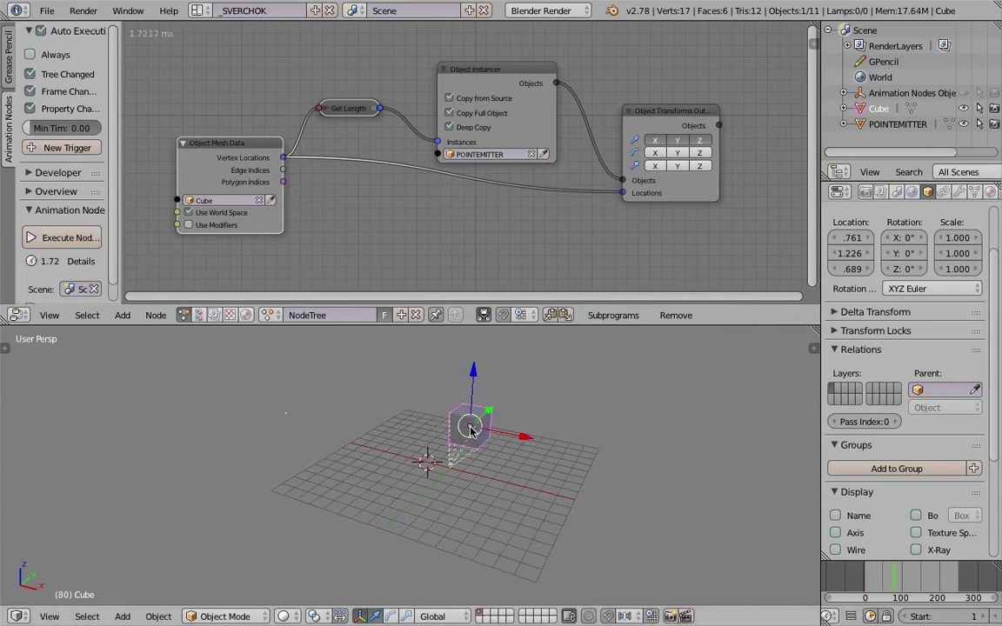
{"action": "scroll", "coordinate": [530, 477], "scroll_direction": "down", "scroll_amount": 2}
{"action": "key", "text": "ctrl+s"}
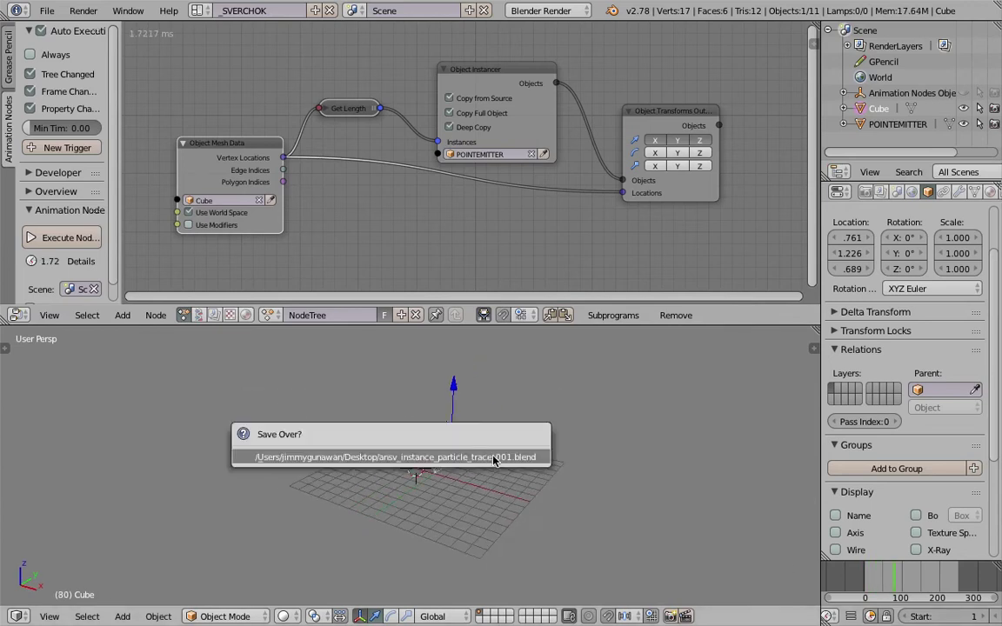
{"action": "middle_click_drag", "start_coordinate": [571, 470], "coordinate": [468, 463]}
{"action": "left_click", "coordinate": [851, 577]}
{"action": "key", "text": "ctrl+s"}
{"action": "left_click", "coordinate": [468, 465]}
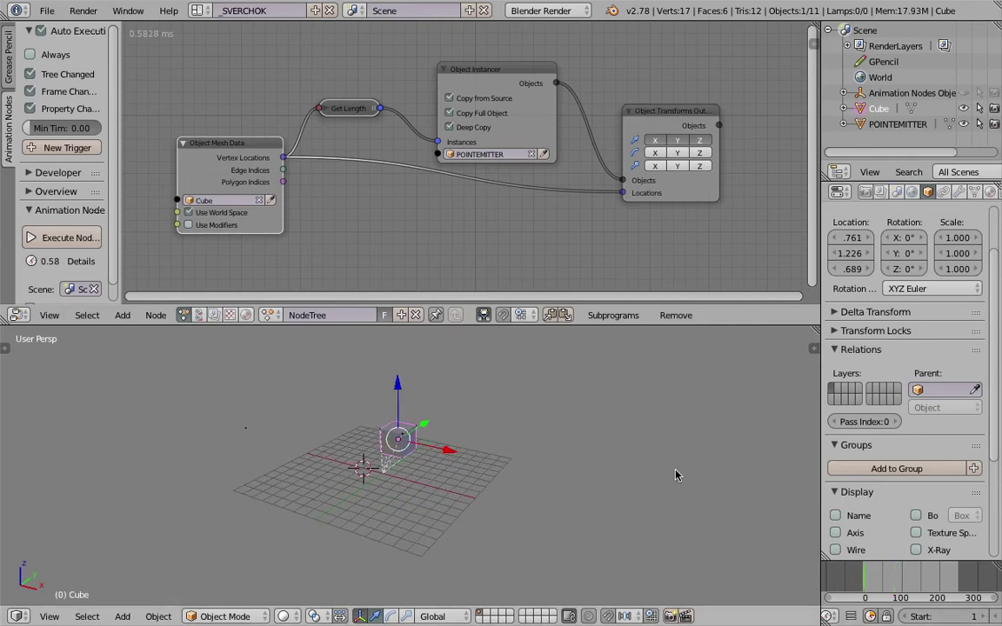
Insert LocRotScale keyframes for the Cube at frame 0 and, after moving it beyond the grid to about X 14.88, at frame 210
{"action": "key", "text": "i"}
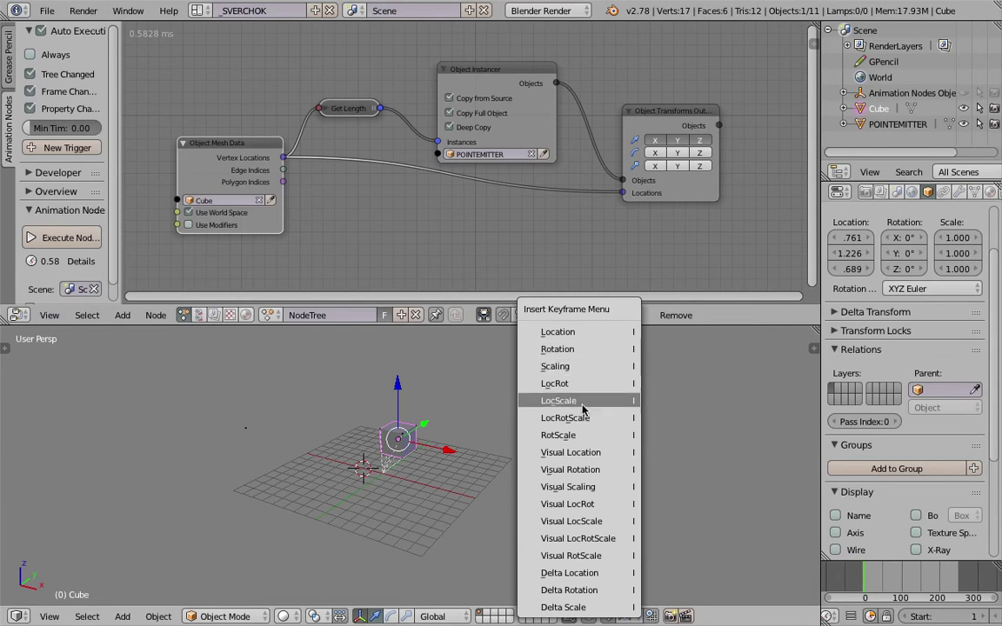
{"action": "left_click", "coordinate": [574, 418]}
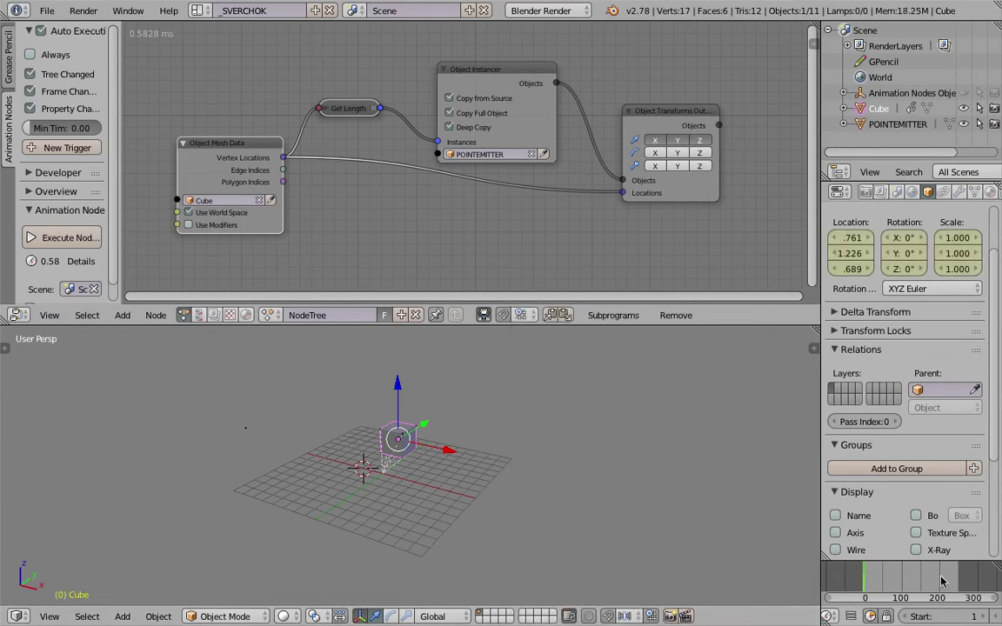
{"action": "left_click", "coordinate": [943, 581]}
{"action": "key", "text": "g"}
{"action": "left_click", "coordinate": [653, 435]}
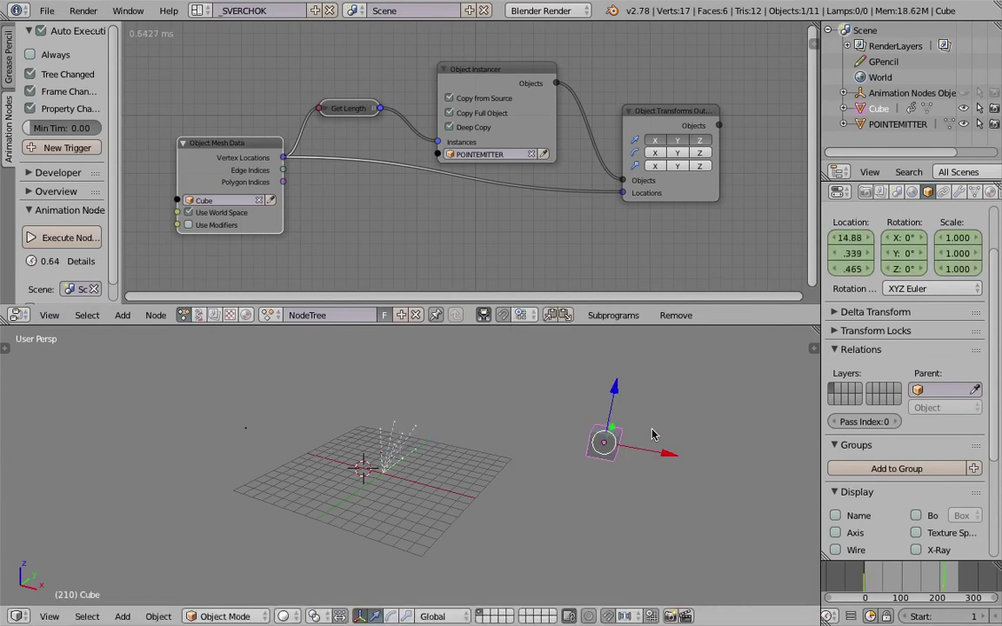
{"action": "key", "text": "i"}
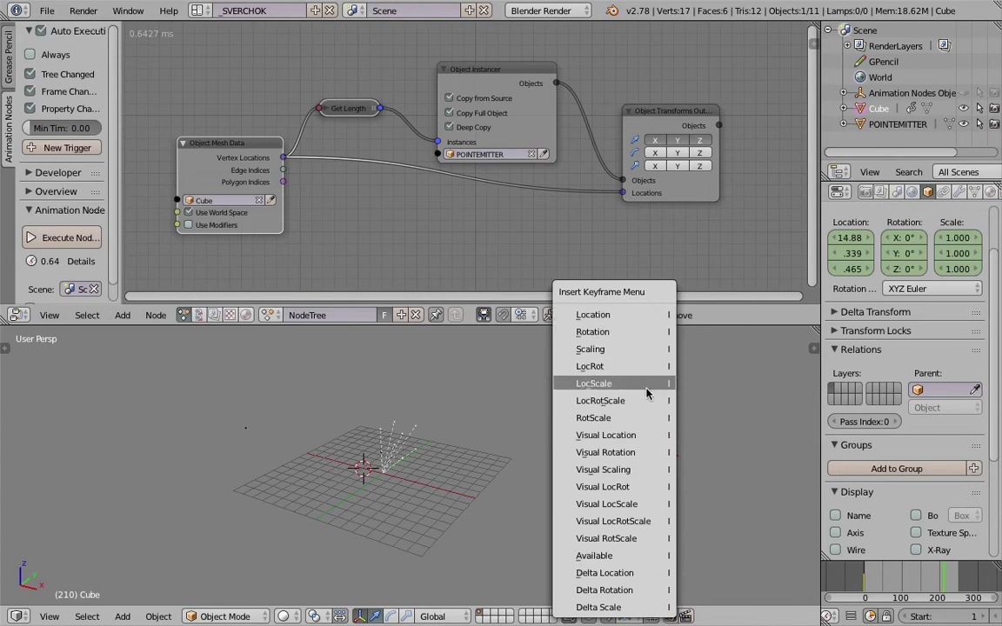
{"action": "left_click", "coordinate": [638, 419]}
Save the keyframed scene over the current blend file
{"action": "middle_click_drag", "start_coordinate": [591, 447], "coordinate": [587, 445]}
{"action": "key", "text": "ctrl+s"}
{"action": "left_click", "coordinate": [587, 445]}
Play the animation, stop it at frame 80 and save over the current blend file
{"action": "scroll", "coordinate": [941, 620], "scroll_direction": "down", "scroll_amount": 5}
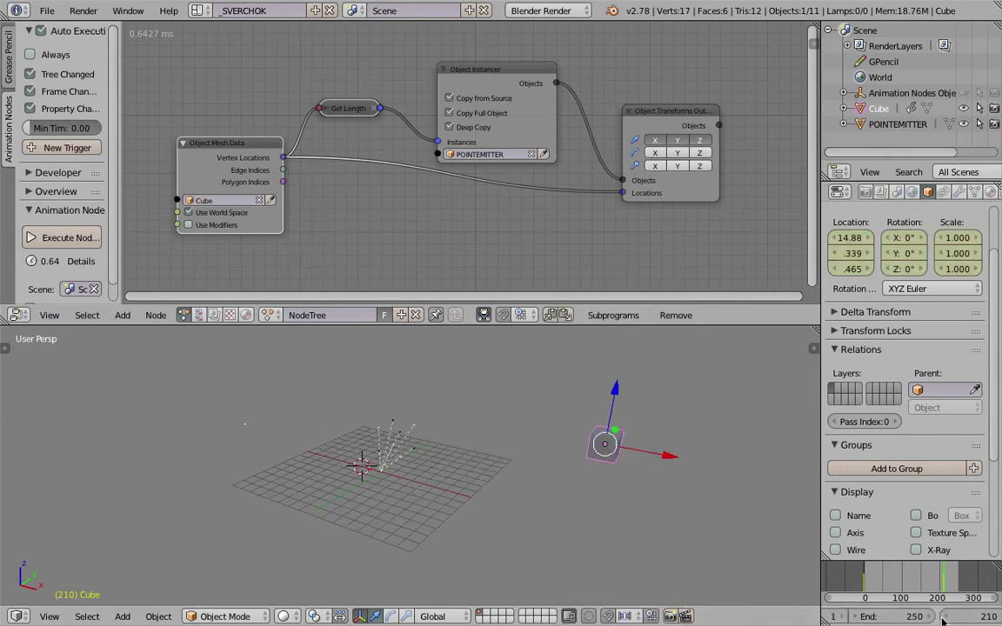
{"action": "scroll", "coordinate": [928, 619], "scroll_direction": "down", "scroll_amount": 3, "text": "ctrl"}
{"action": "left_click", "coordinate": [948, 615]}
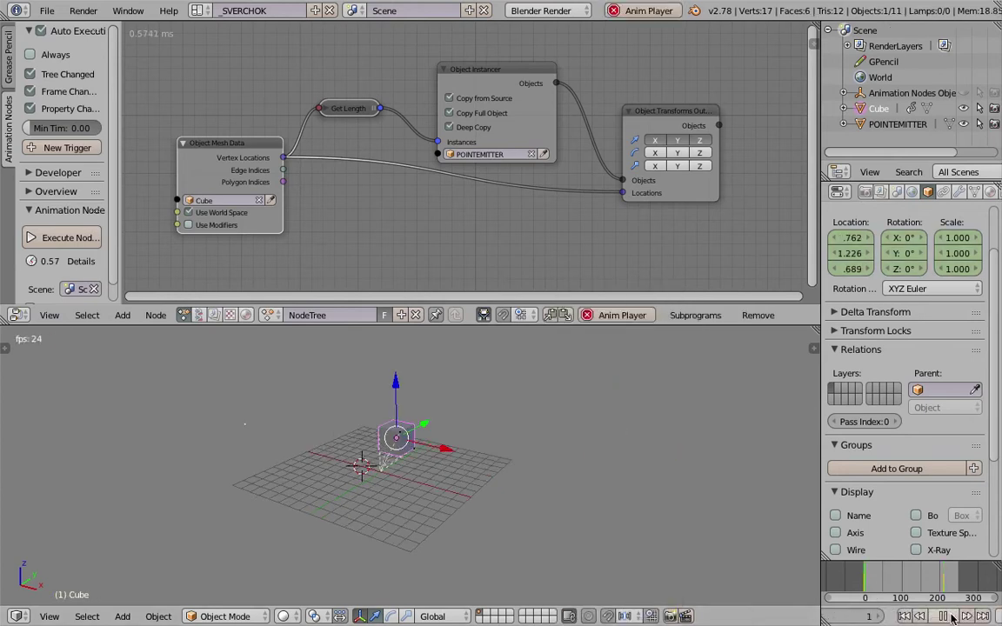
{"action": "scroll", "coordinate": [541, 490], "scroll_direction": "up", "scroll_amount": 4}
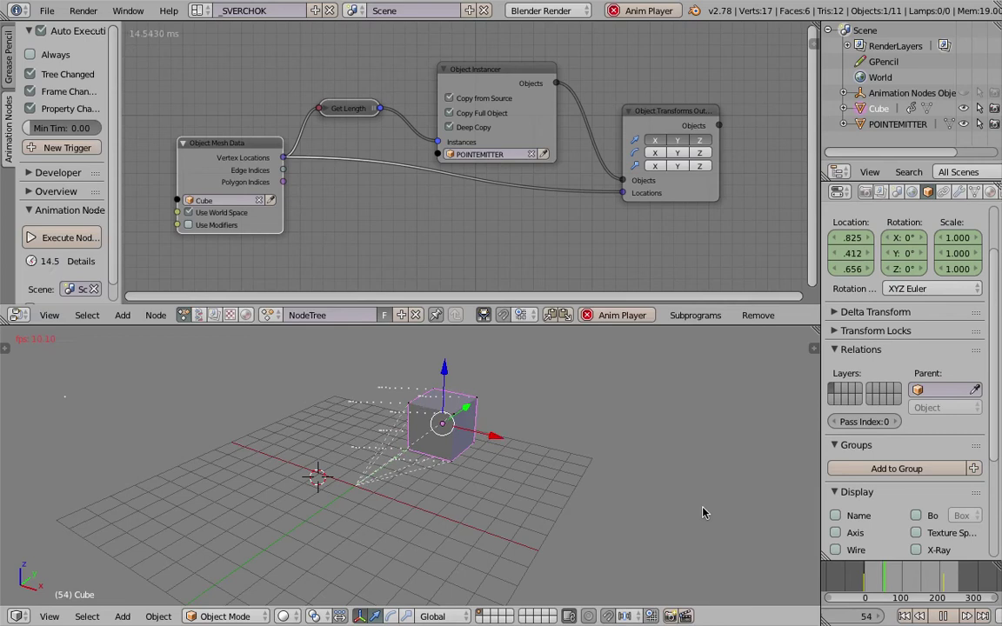
{"action": "left_click", "coordinate": [942, 615]}
{"action": "key", "text": "ctrl+s"}
{"action": "left_click", "coordinate": [488, 485]}
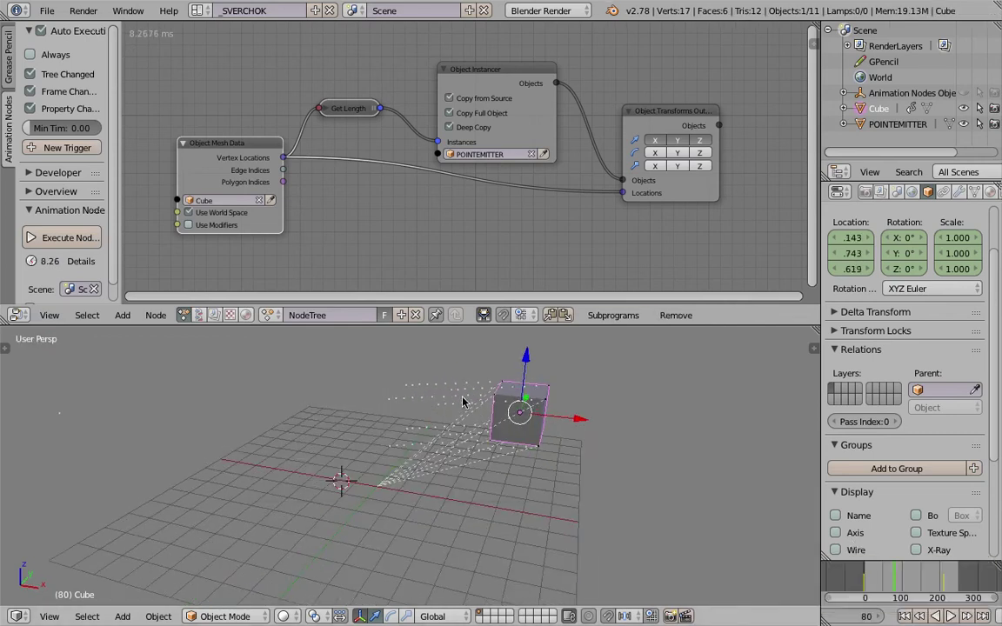
Select the original POINTEMITTER and examine the particle trails emitted from the Cube's corners
{"action": "right_click", "coordinate": [462, 399]}
{"action": "right_click", "coordinate": [452, 394]}
{"action": "right_click", "coordinate": [450, 391]}
{"action": "middle_click_drag", "start_coordinate": [449, 389], "coordinate": [215, 485], "text": "shift"}
{"action": "right_click", "coordinate": [193, 453]}
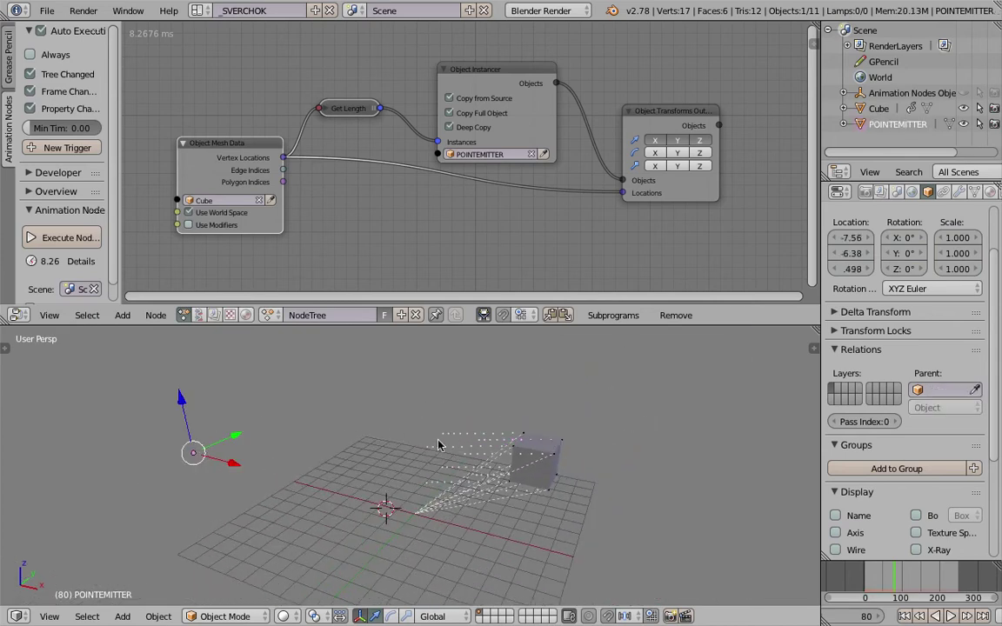
{"action": "middle_click_drag", "start_coordinate": [537, 441], "coordinate": [508, 445]}
{"action": "scroll", "coordinate": [511, 444], "scroll_direction": "up", "scroll_amount": 4}
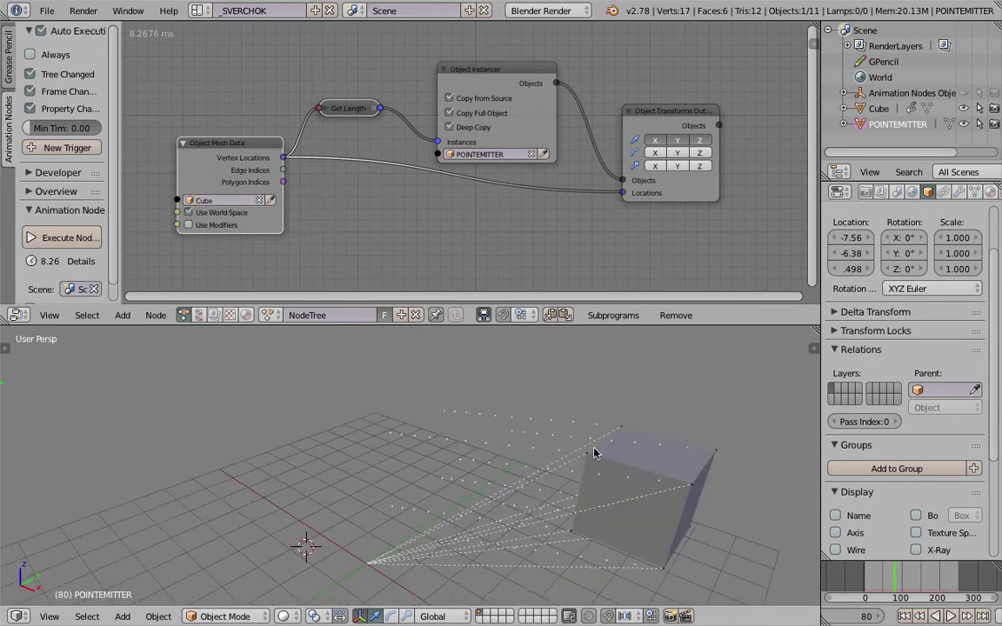
Select the Cube and save over the current blend file
{"action": "right_click", "coordinate": [608, 438]}
{"action": "mouse_move", "coordinate": [617, 447]}
{"action": "middle_mouse_down"}
{"action": "mouse_move", "coordinate": [448, 419]}
{"action": "mouse_move", "coordinate": [489, 407]}
{"action": "mouse_move", "coordinate": [600, 450]}
{"action": "middle_mouse_up"}
{"action": "scroll", "coordinate": [582, 430], "scroll_direction": "down", "scroll_amount": 2}
{"action": "key", "text": "ctrl+s"}
{"action": "left_click", "coordinate": [584, 442]}
{"action": "key", "text": "ctrl+s"}
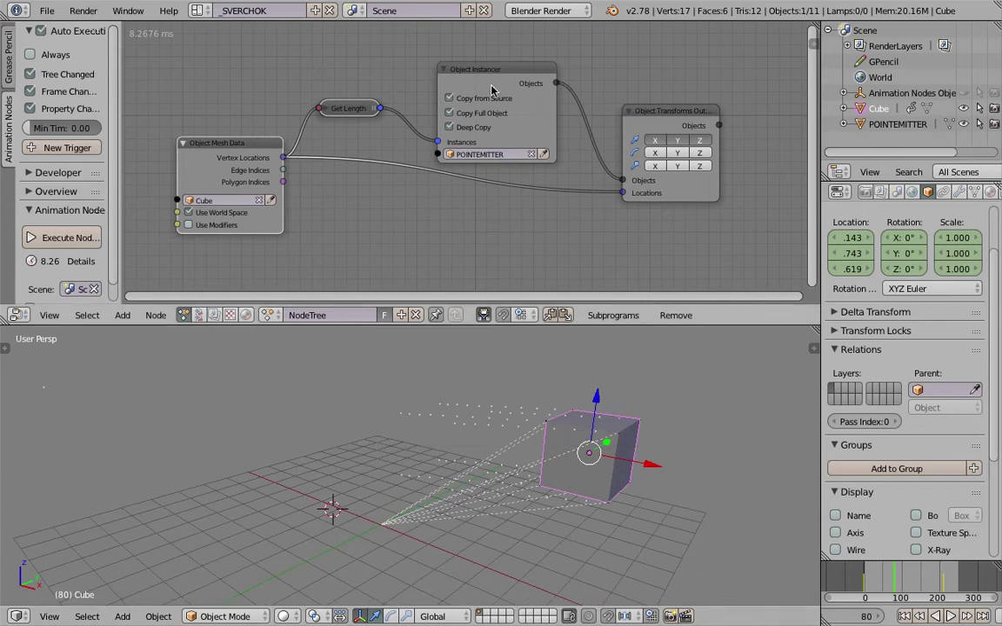
Hide the relationship lines through the Object Instancer node's advanced settings and save over the current blend file
{"action": "left_click_drag", "start_coordinate": [446, 83], "coordinate": [442, 78]}
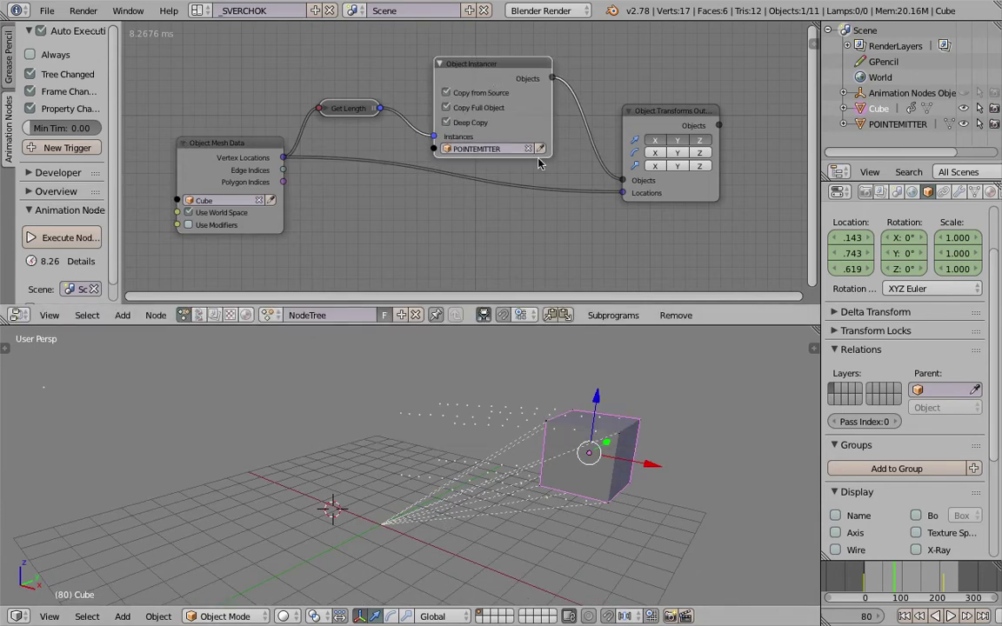
{"action": "key", "text": "u"}
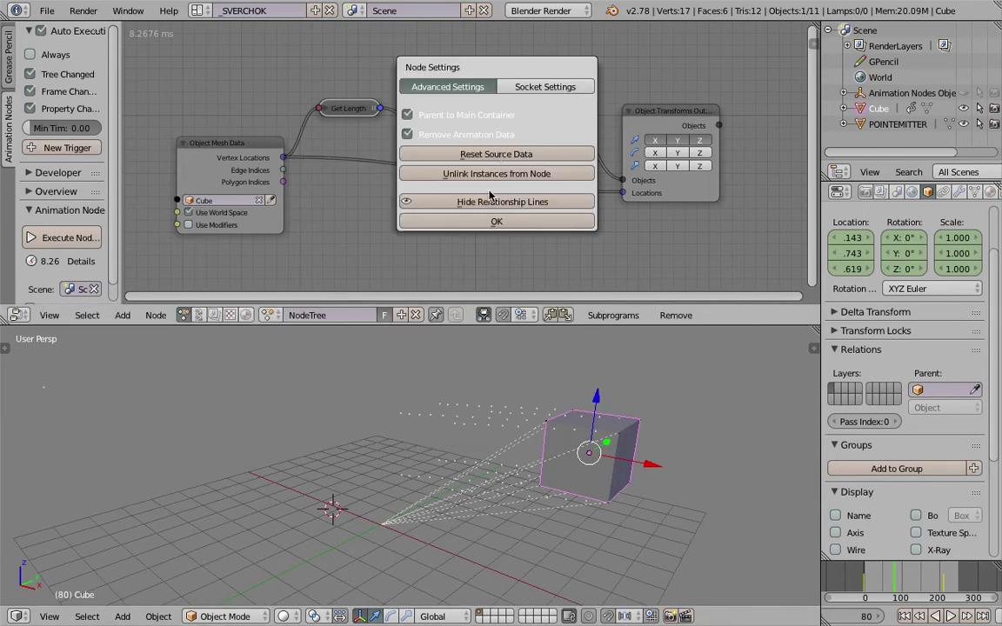
{"action": "left_click", "coordinate": [500, 201]}
{"action": "key", "text": "ctrl+s"}
{"action": "left_click", "coordinate": [567, 441]}
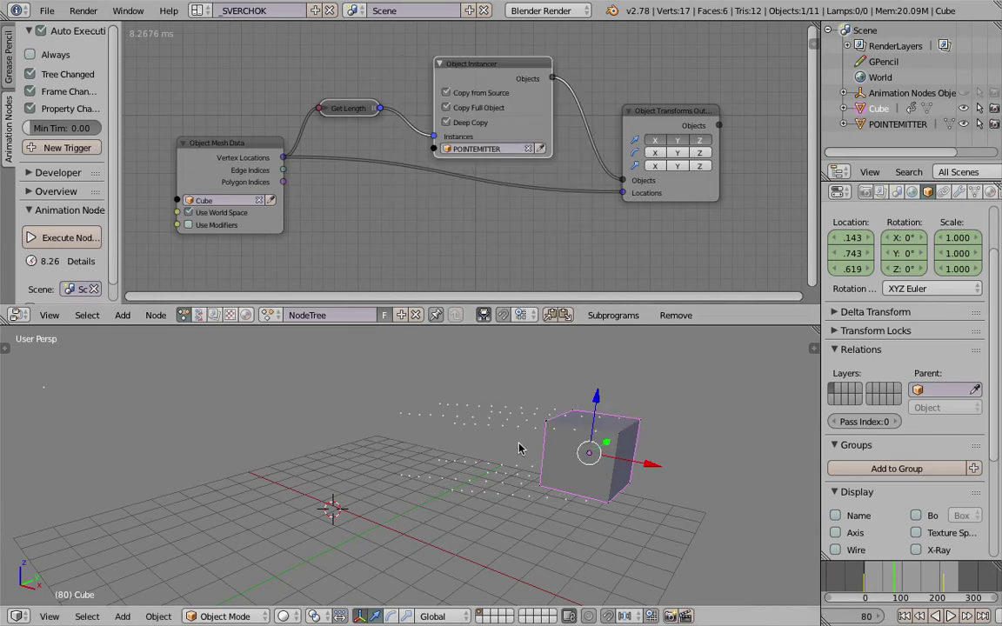
{"action": "middle_click_drag", "start_coordinate": [519, 448], "coordinate": [526, 454]}
{"action": "key", "text": "ctrl+s"}
{"action": "left_click", "coordinate": [511, 453]}
Select the original POINTEMITTER, widen the properties area and set the scene's end frame to 100
{"action": "scroll", "coordinate": [209, 461], "scroll_direction": "down", "scroll_amount": 4}
{"action": "right_click", "coordinate": [232, 447]}
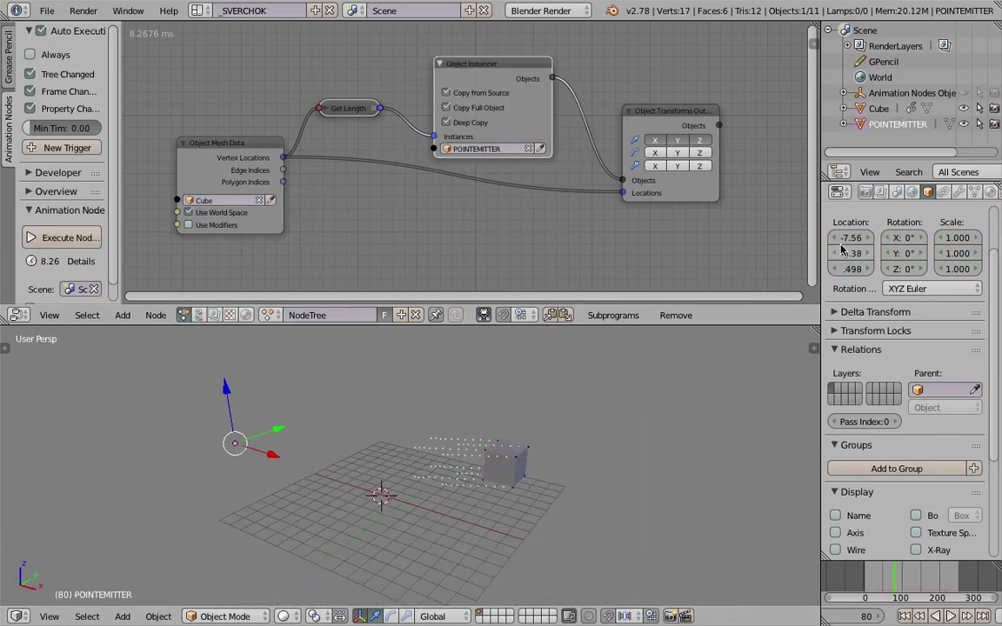
{"action": "left_click_drag", "start_coordinate": [820, 242], "coordinate": [709, 243]}
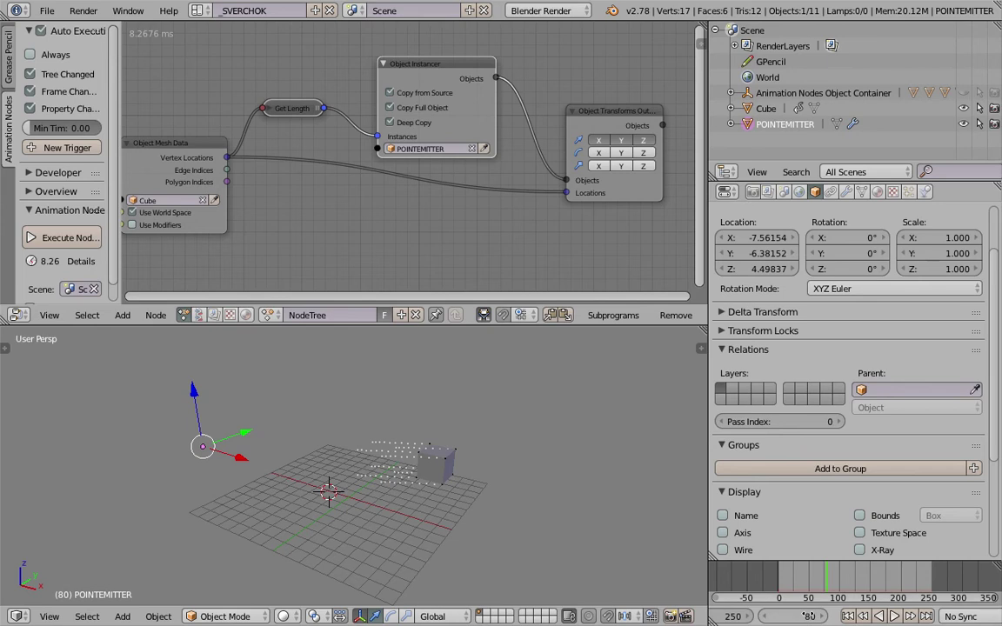
{"action": "scroll", "coordinate": [829, 618], "scroll_direction": "up", "scroll_amount": 3}
{"action": "scroll", "coordinate": [843, 618], "scroll_direction": "up", "scroll_amount": 2}
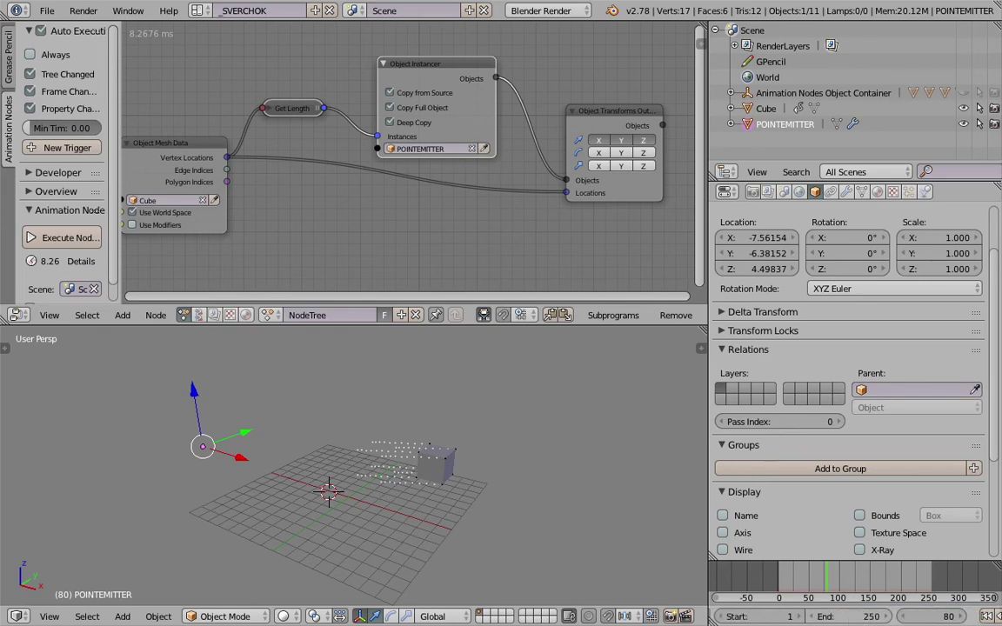
{"action": "left_click", "coordinate": [849, 616]}
{"action": "type", "text": "100"}
{"action": "key", "text": "Return"}
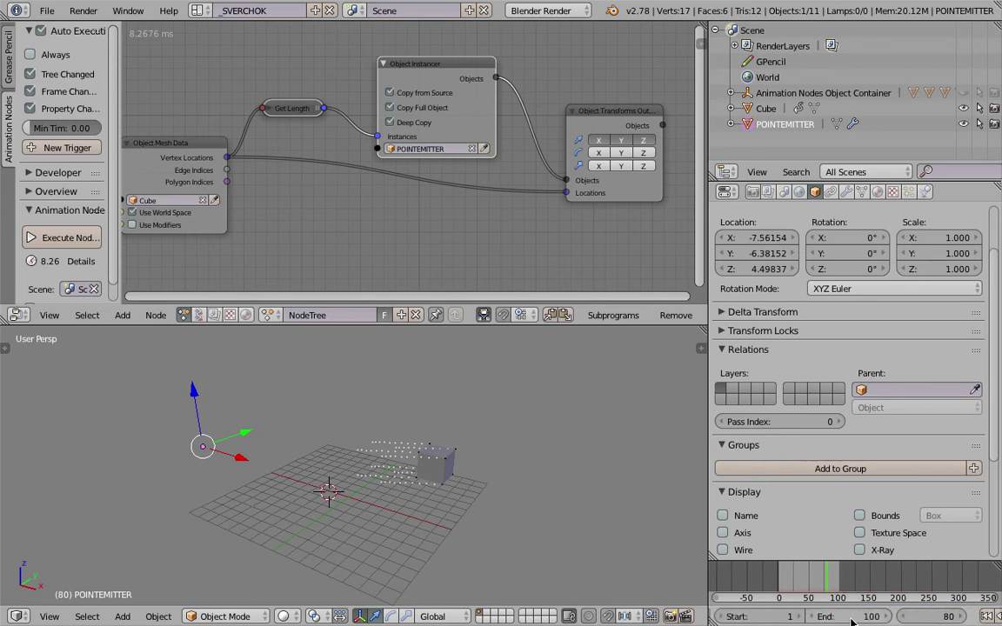
Set the POINTEMITTER particle emission to end at frame 100, with 100 particles and a lifetime of 100
{"action": "left_click", "coordinate": [908, 191]}
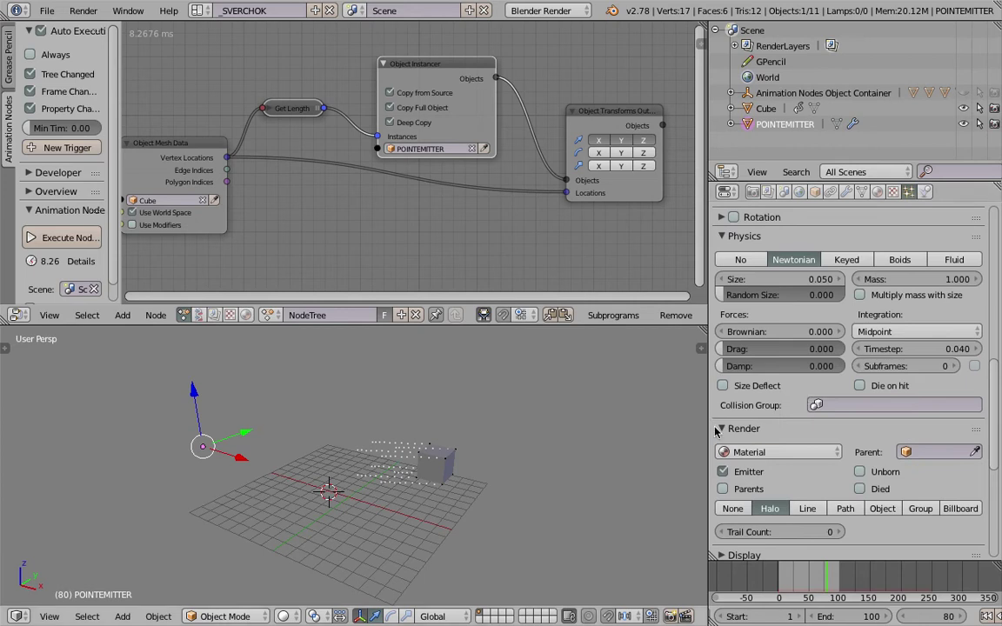
{"action": "scroll", "coordinate": [835, 383], "scroll_direction": "up", "scroll_amount": 10}
{"action": "scroll", "coordinate": [874, 370], "scroll_direction": "up", "scroll_amount": 3}
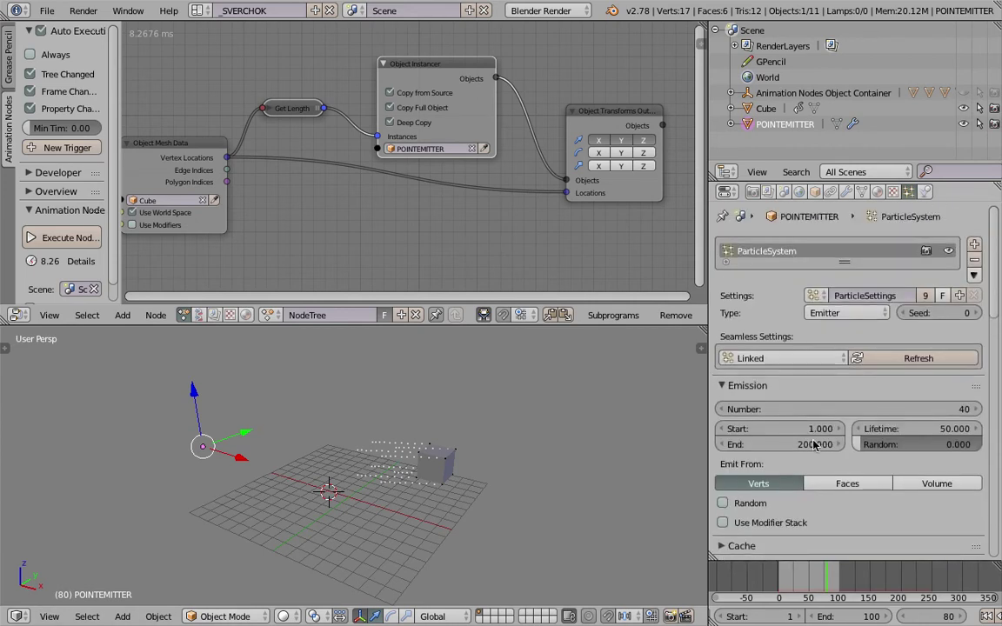
{"action": "left_click", "coordinate": [804, 445]}
{"action": "type", "text": "100"}
{"action": "key", "text": "Return"}
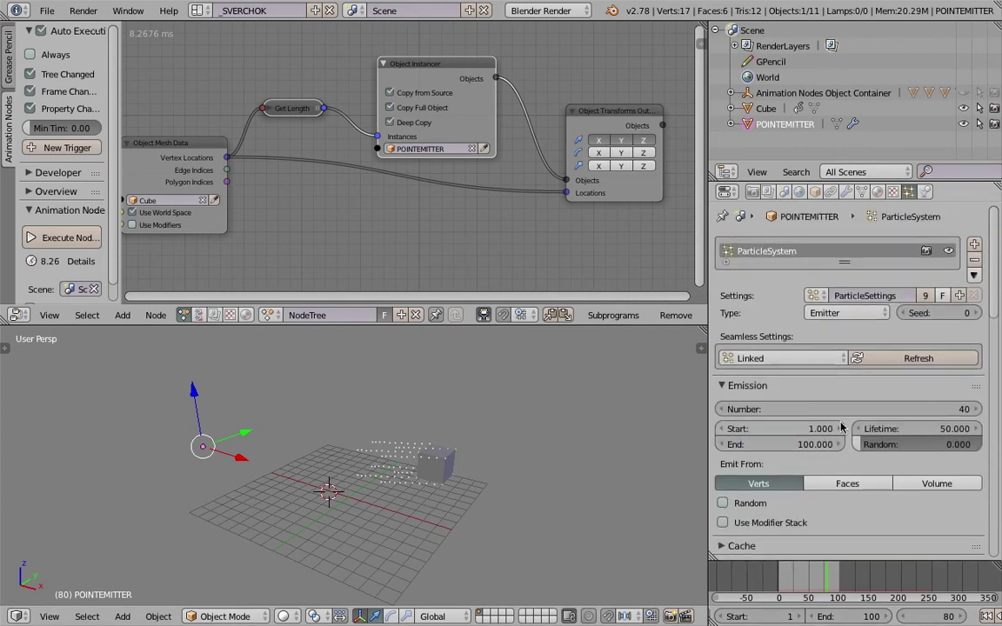
{"action": "left_click", "coordinate": [845, 409]}
{"action": "type", "text": "100"}
{"action": "key", "text": "Return"}
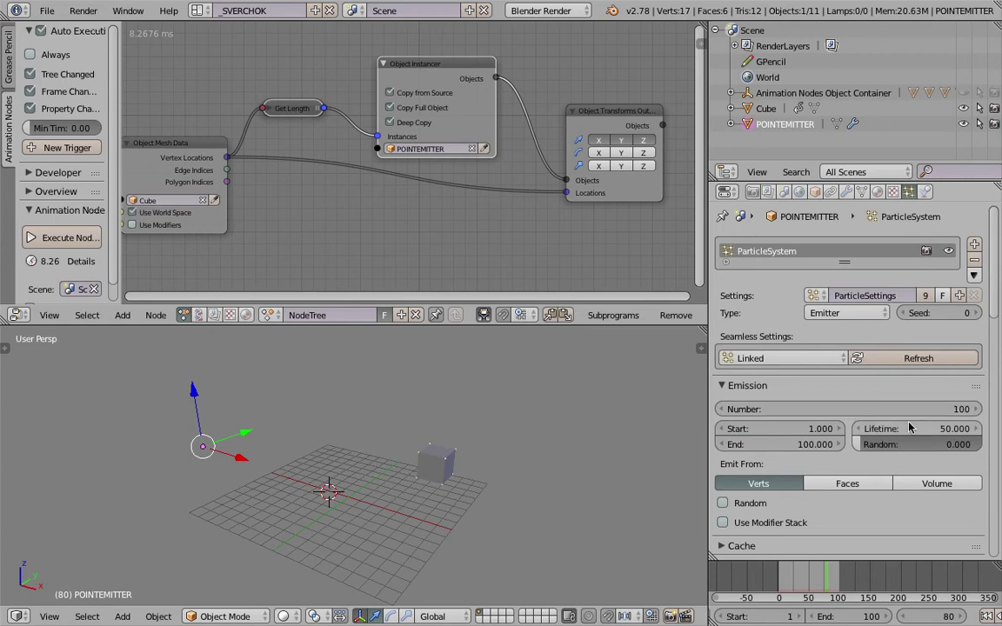
{"action": "left_click", "coordinate": [909, 425]}
{"action": "type", "text": "100"}
{"action": "key", "text": "Return"}
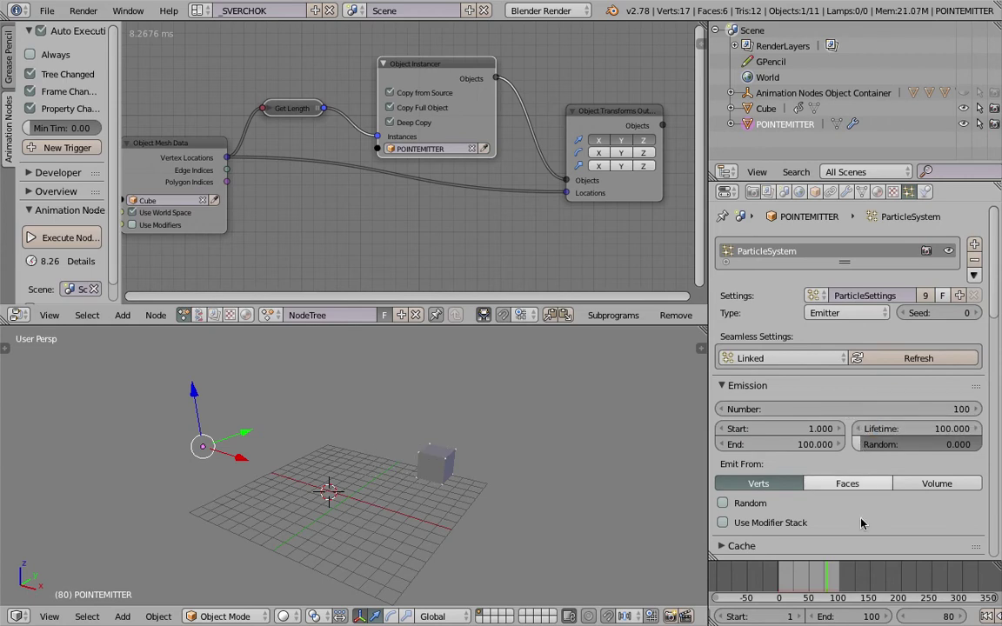
Play the first frames of the animation to check the emission, and return to frame 1
{"action": "scroll", "coordinate": [898, 616], "scroll_direction": "down", "scroll_amount": 3}
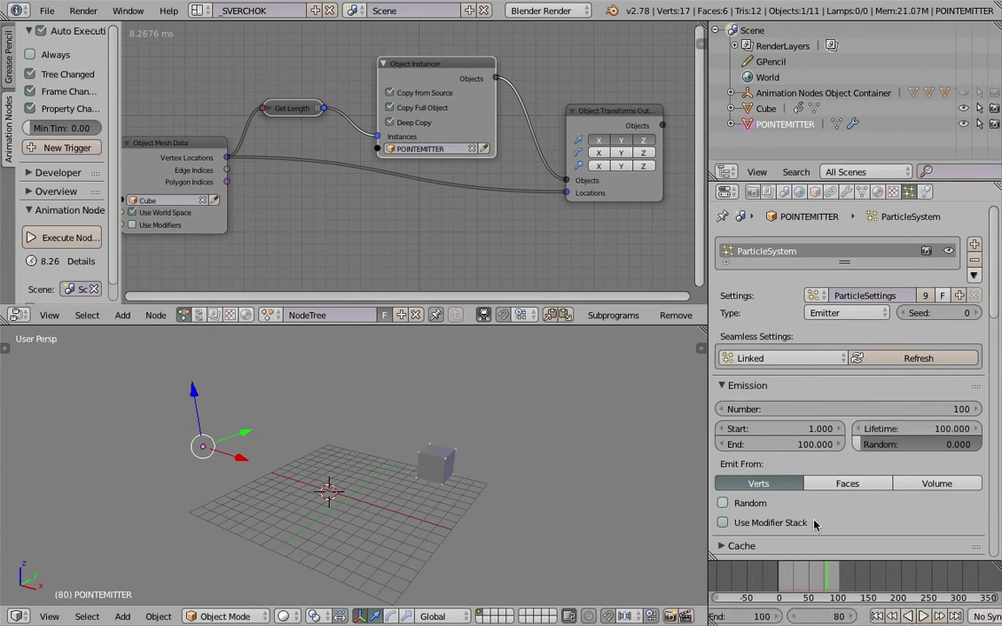
{"action": "left_click", "coordinate": [782, 557]}
{"action": "left_click", "coordinate": [923, 616]}
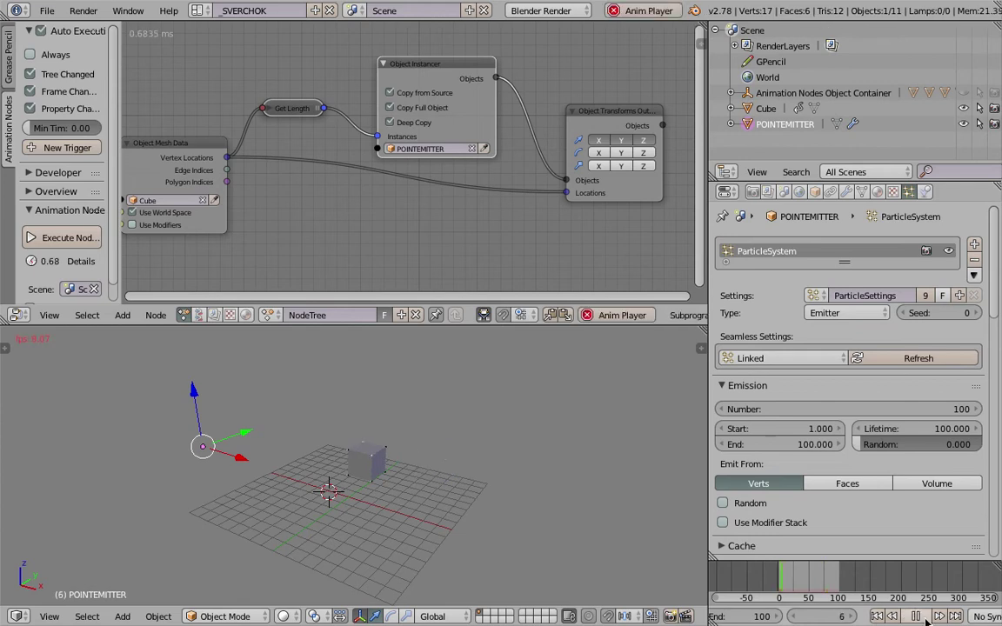
{"action": "left_click", "coordinate": [924, 618]}
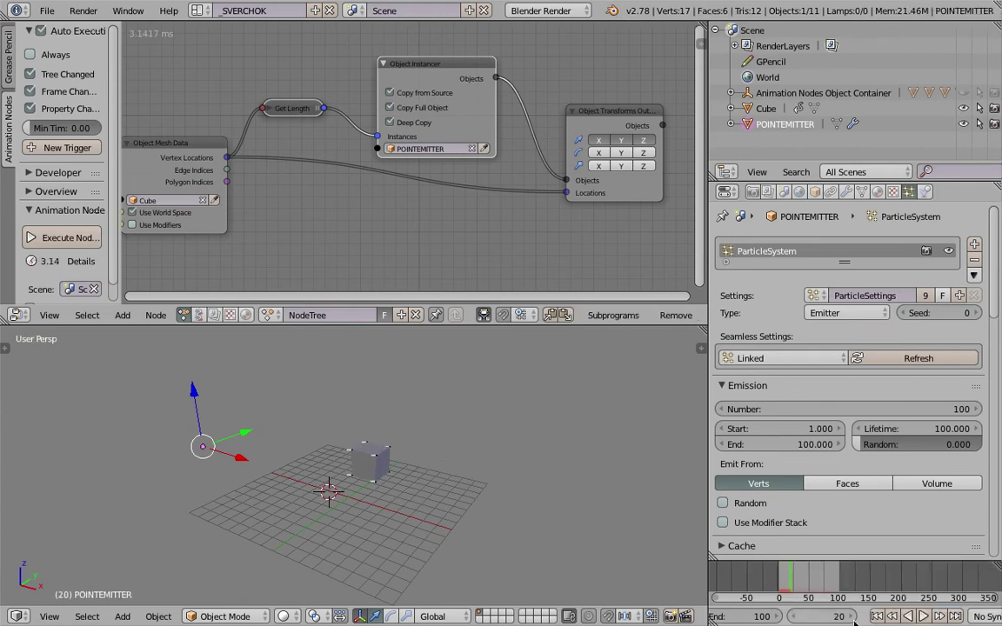
{"action": "left_click", "coordinate": [876, 616]}
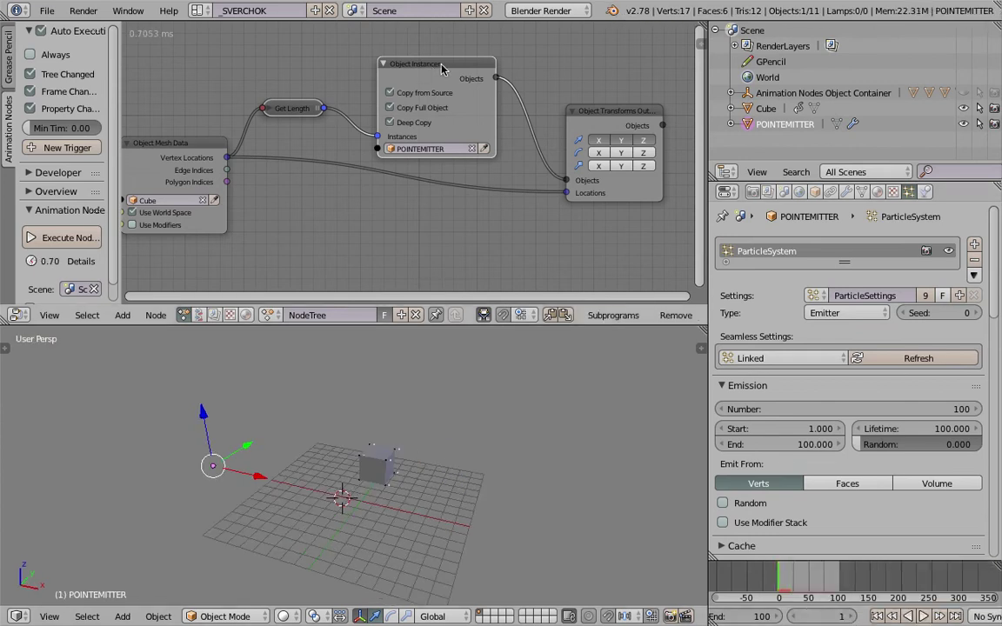
Reset the source data of the Object Instancer node so the instances use the updated emitter
{"action": "key", "text": "u"}
{"action": "left_click", "coordinate": [453, 151]}
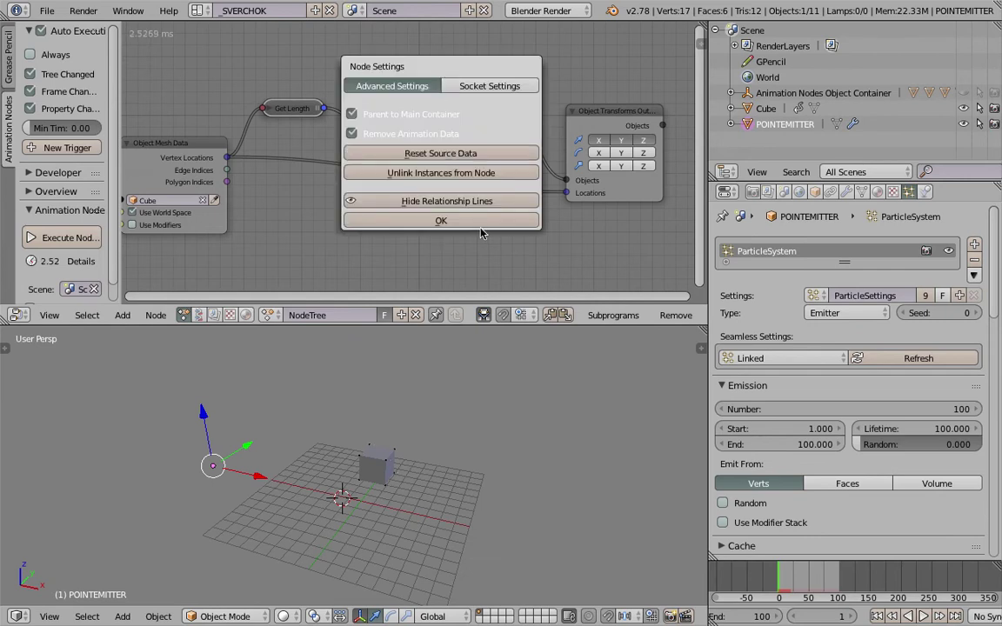
{"action": "middle_click_drag", "start_coordinate": [515, 436], "coordinate": [526, 425]}
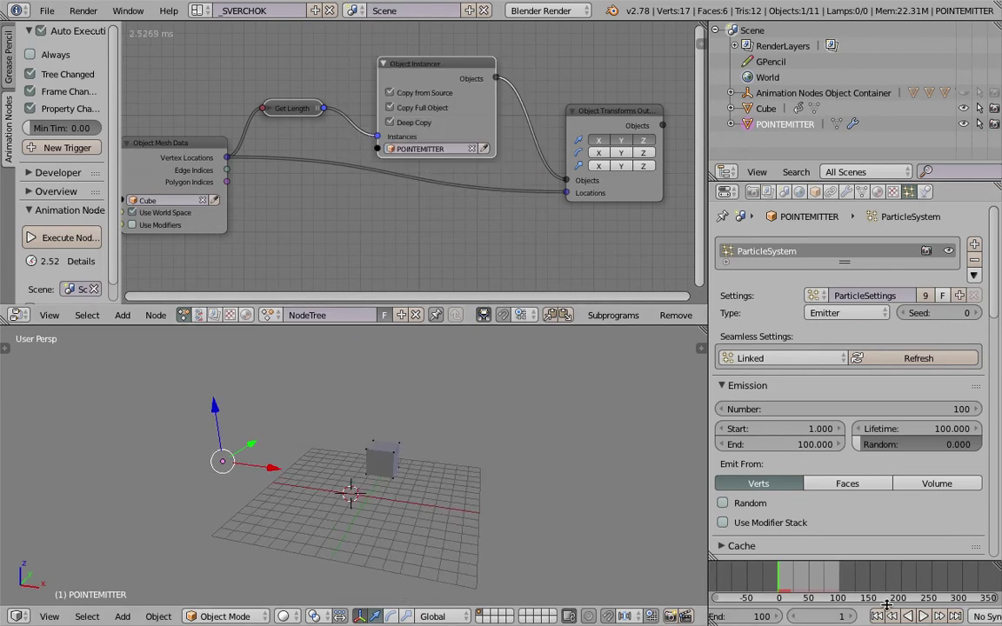
Play the animation, examine the denser particle trails from the Cube's corners and stop at frame 94
{"action": "left_click", "coordinate": [925, 616]}
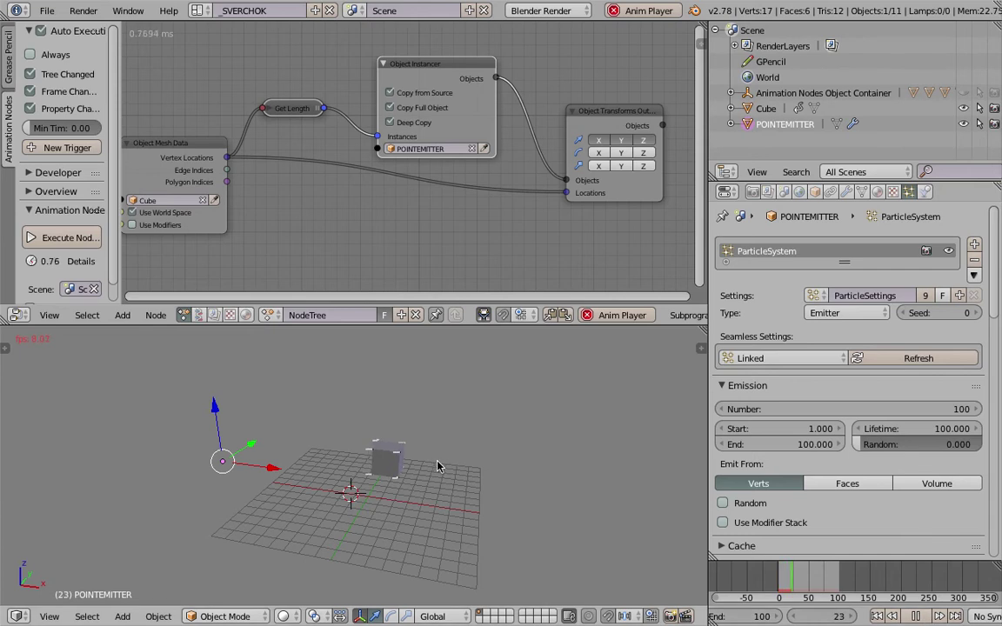
{"action": "scroll", "coordinate": [439, 462], "scroll_direction": "up", "scroll_amount": 3}
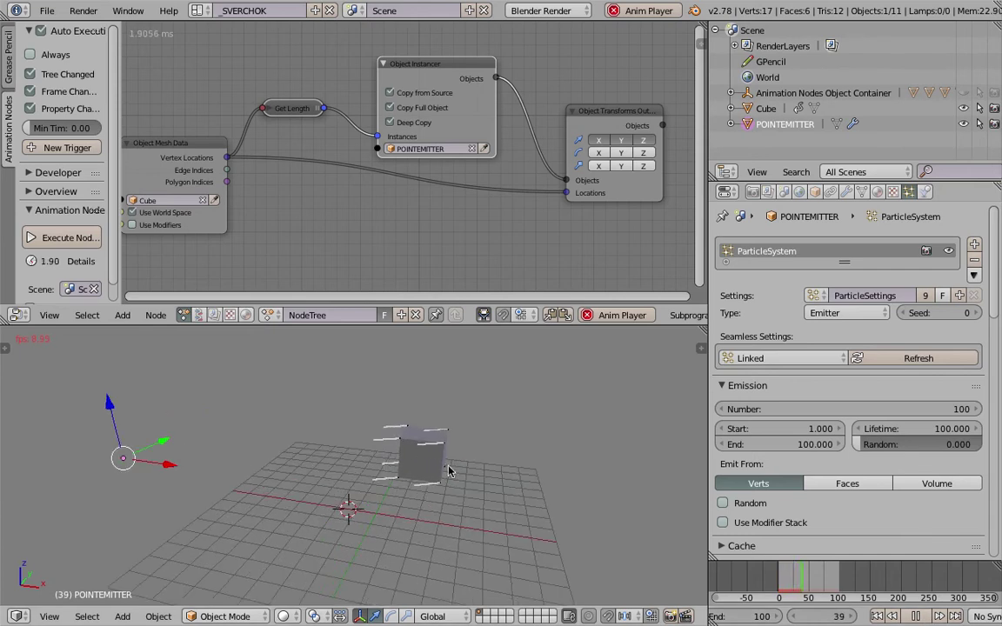
{"action": "left_click", "coordinate": [397, 437]}
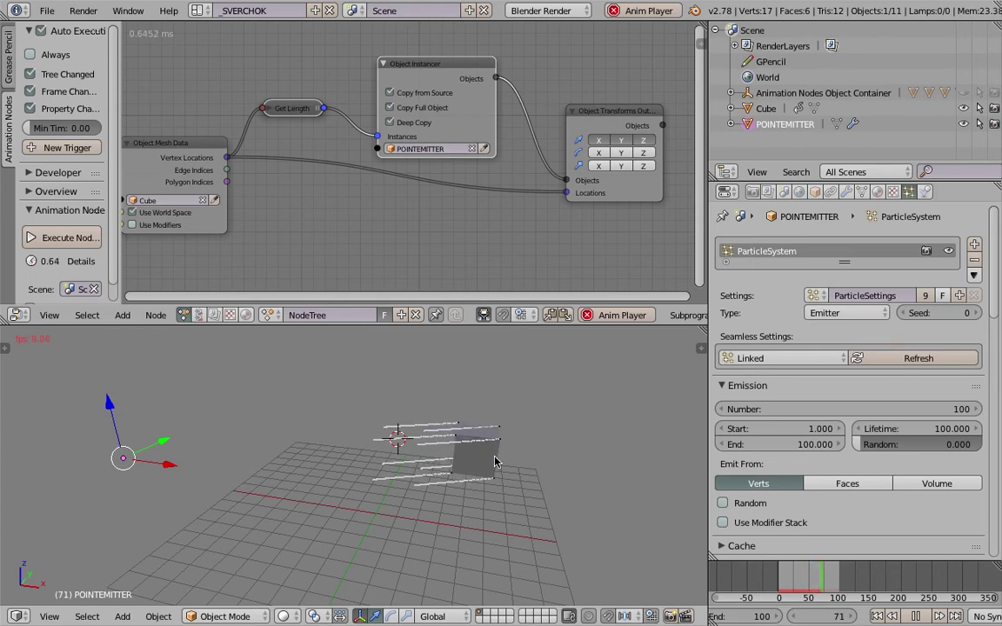
{"action": "middle_click_drag", "start_coordinate": [514, 441], "coordinate": [481, 436]}
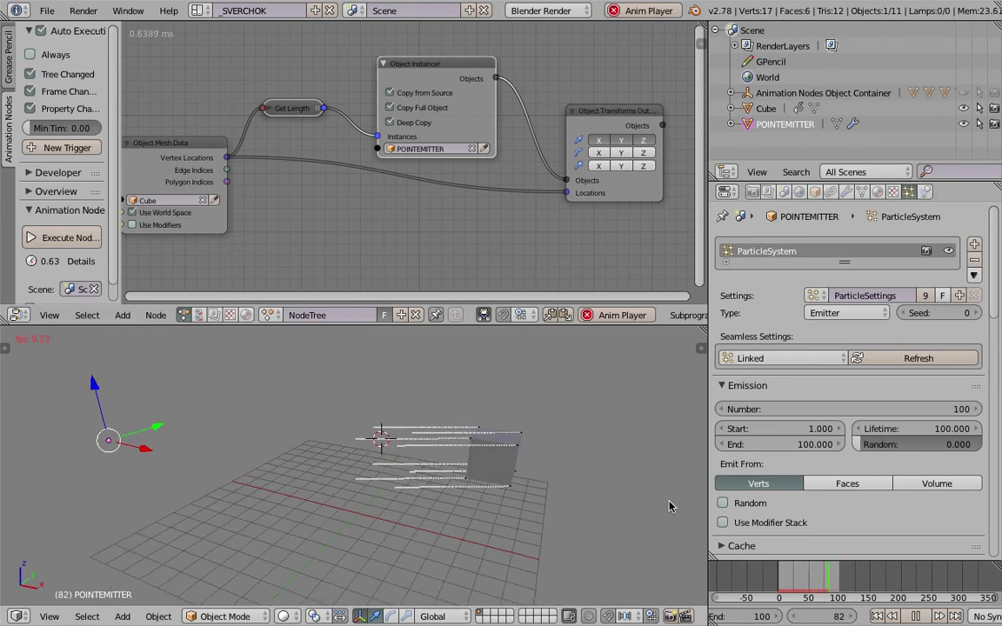
{"action": "left_click", "coordinate": [915, 619]}
Select the Cube, return to frame 1 and save over the current blend file
{"action": "right_click", "coordinate": [532, 448]}
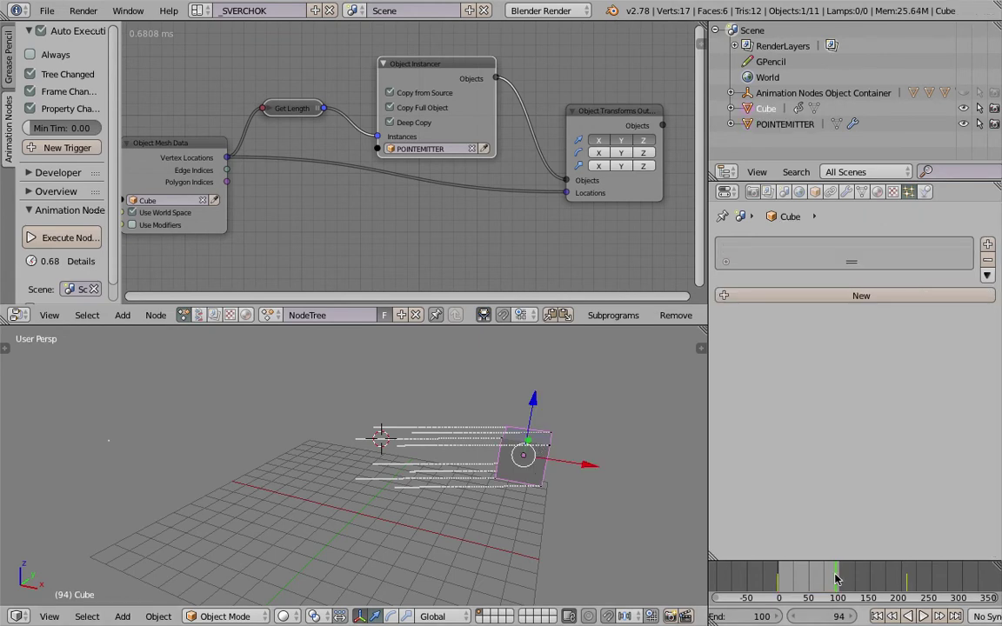
{"action": "left_click", "coordinate": [880, 617]}
{"action": "key", "text": "ctrl+s"}
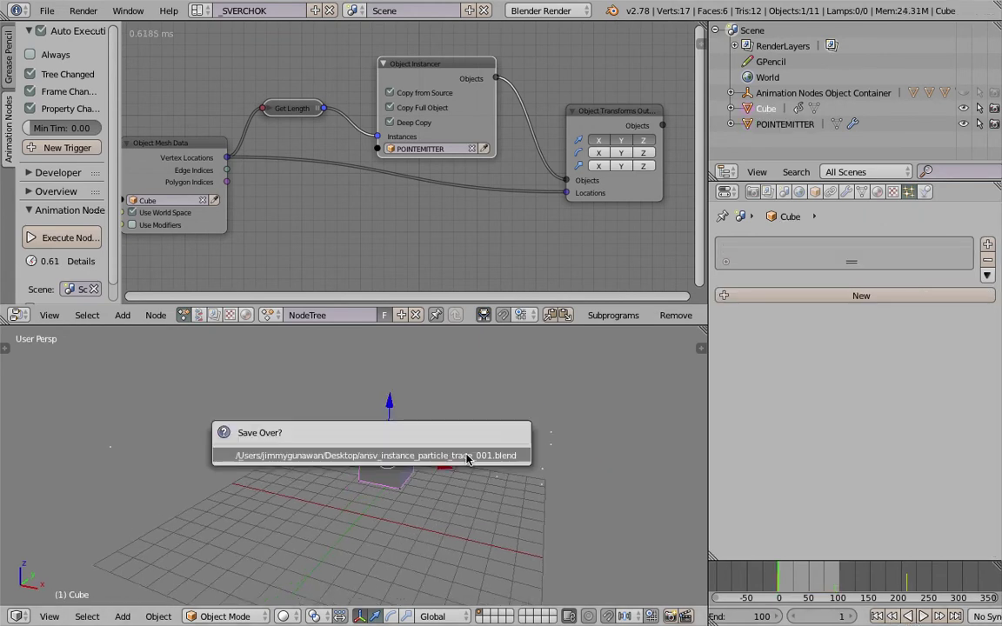
{"action": "left_click", "coordinate": [468, 457]}
Add a Displace modifier to the Cube and give it a new texture of type Clouds
{"action": "left_click", "coordinate": [847, 192]}
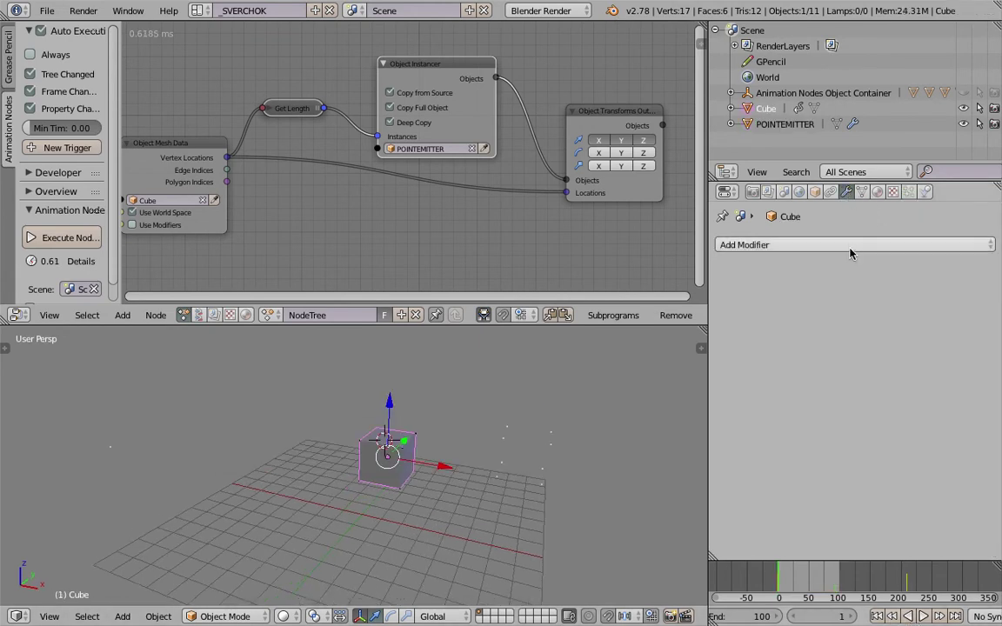
{"action": "left_click", "coordinate": [765, 244]}
{"action": "left_click", "coordinate": [806, 351]}
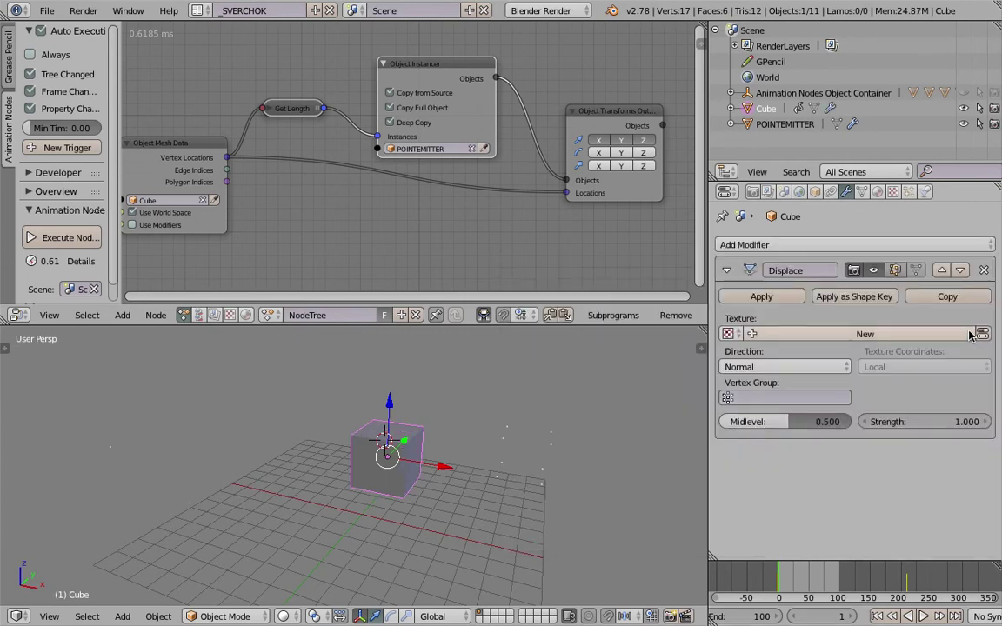
{"action": "left_click", "coordinate": [962, 336]}
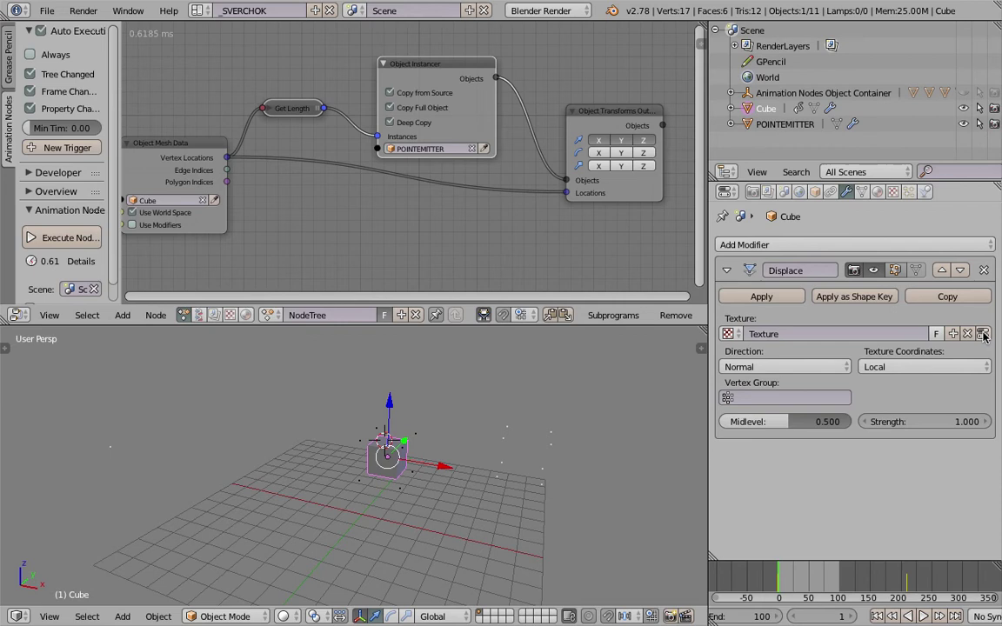
{"action": "left_click", "coordinate": [983, 336]}
{"action": "left_click", "coordinate": [783, 311]}
{"action": "left_click", "coordinate": [800, 362]}
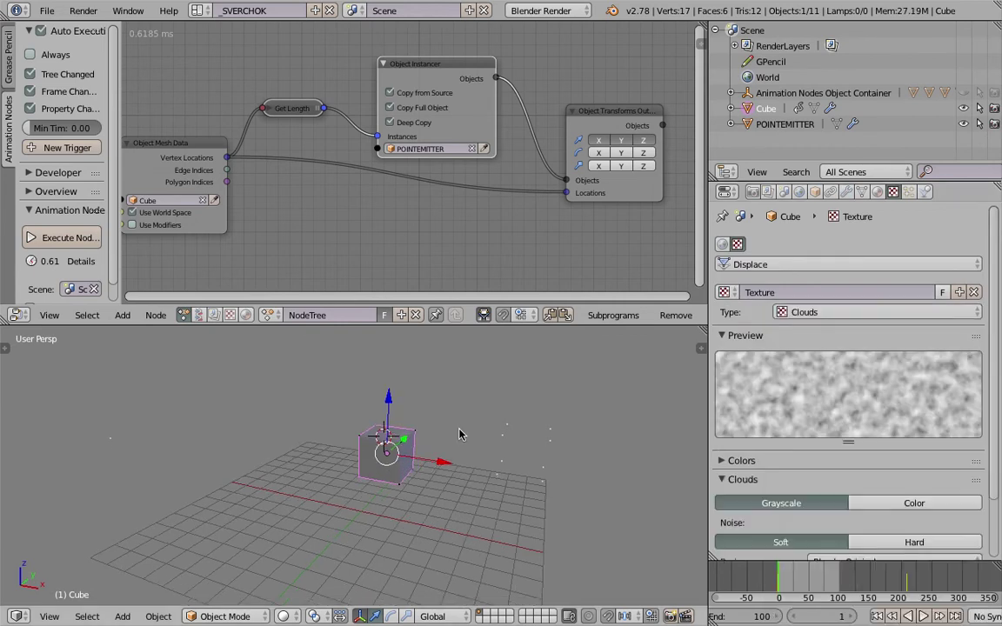
Set the Clouds texture's noise size to 1.15
{"action": "key", "text": "ctrl+s"}
{"action": "scroll", "coordinate": [744, 506], "scroll_direction": "down", "scroll_amount": 2}
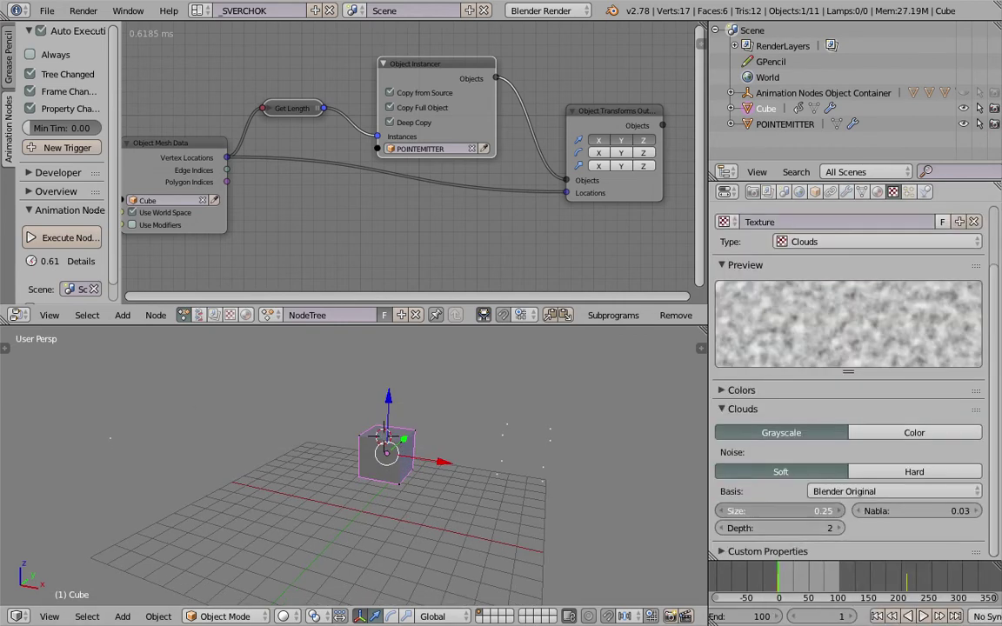
{"action": "left_click_drag", "start_coordinate": [780, 511], "coordinate": [870, 511]}
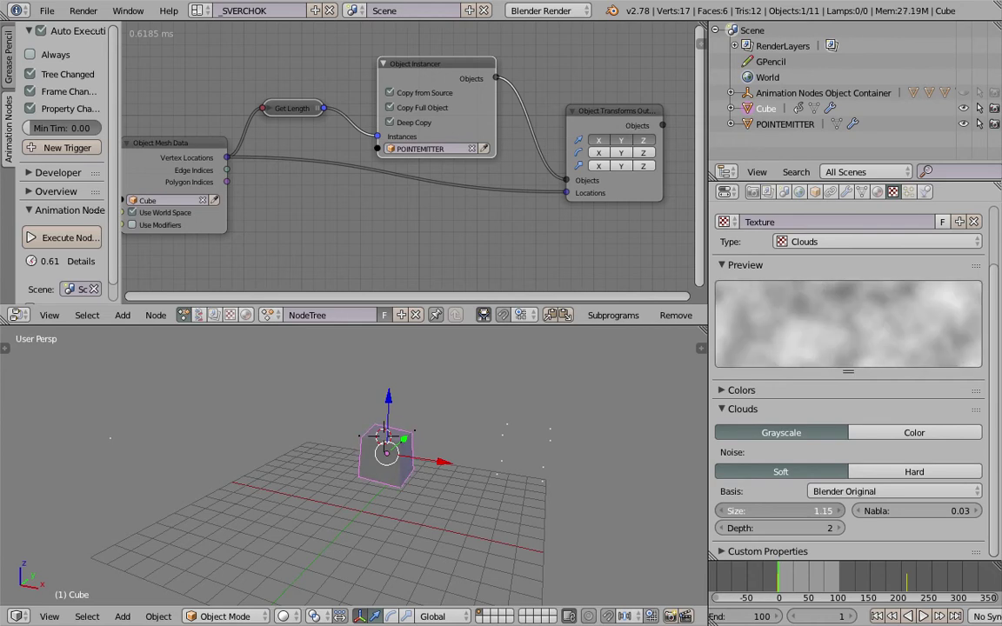
Add an empty and move it beside the Cube to about X -1.15, Y -1.18, Z 0.14
{"action": "middle_click_drag", "start_coordinate": [447, 445], "coordinate": [454, 435]}
{"action": "key", "text": "shift+a"}
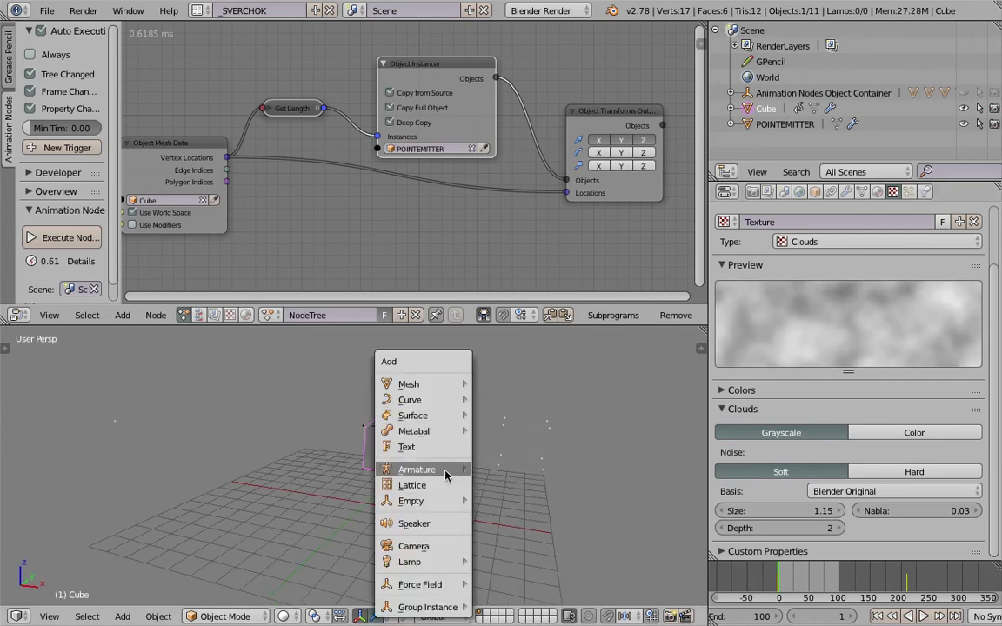
{"action": "mouse_move", "coordinate": [426, 501]}
{"action": "left_click", "coordinate": [461, 342]}
{"action": "key", "text": "g"}
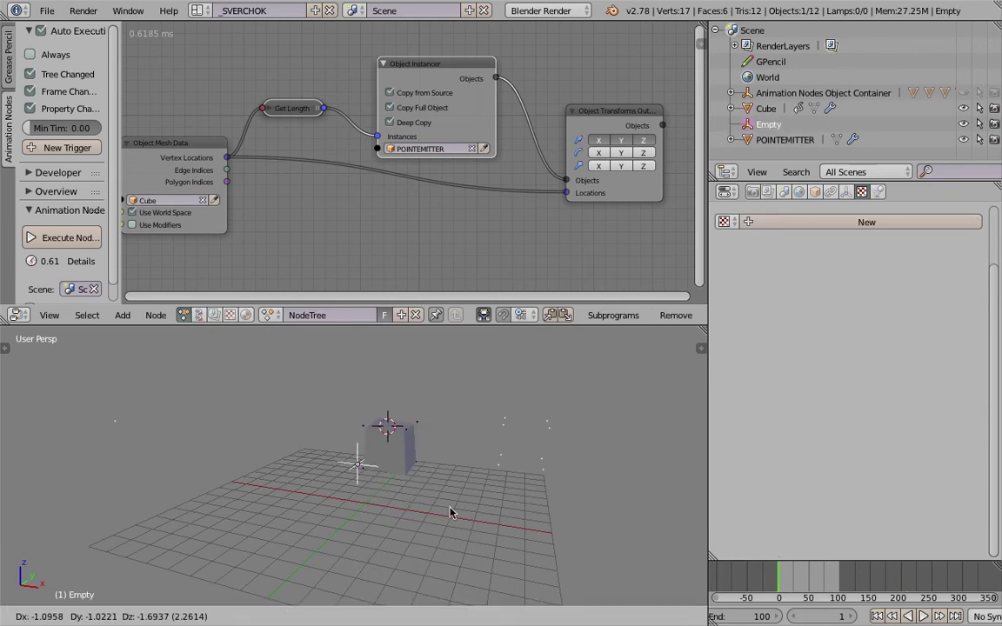
{"action": "left_click", "coordinate": [424, 553]}
{"action": "left_click", "coordinate": [814, 195]}
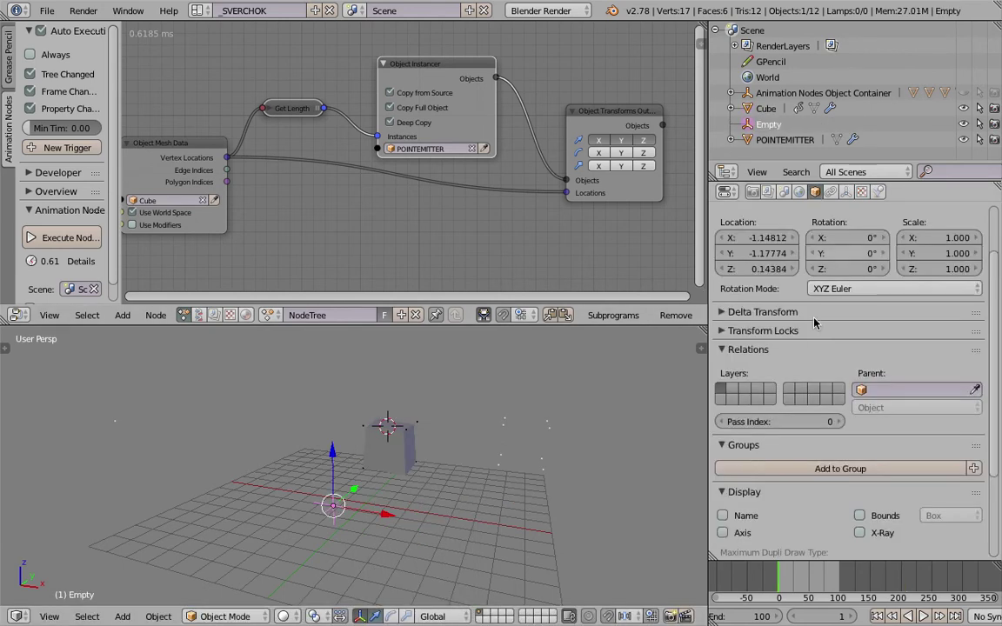
{"action": "left_click", "coordinate": [845, 194]}
{"action": "left_click", "coordinate": [830, 193]}
{"action": "left_click", "coordinate": [814, 194]}
Set the Cube's Displace modifier to Object texture coordinates driven by the Empty, and save the file
{"action": "right_click", "coordinate": [389, 441]}
{"action": "left_click", "coordinate": [846, 191]}
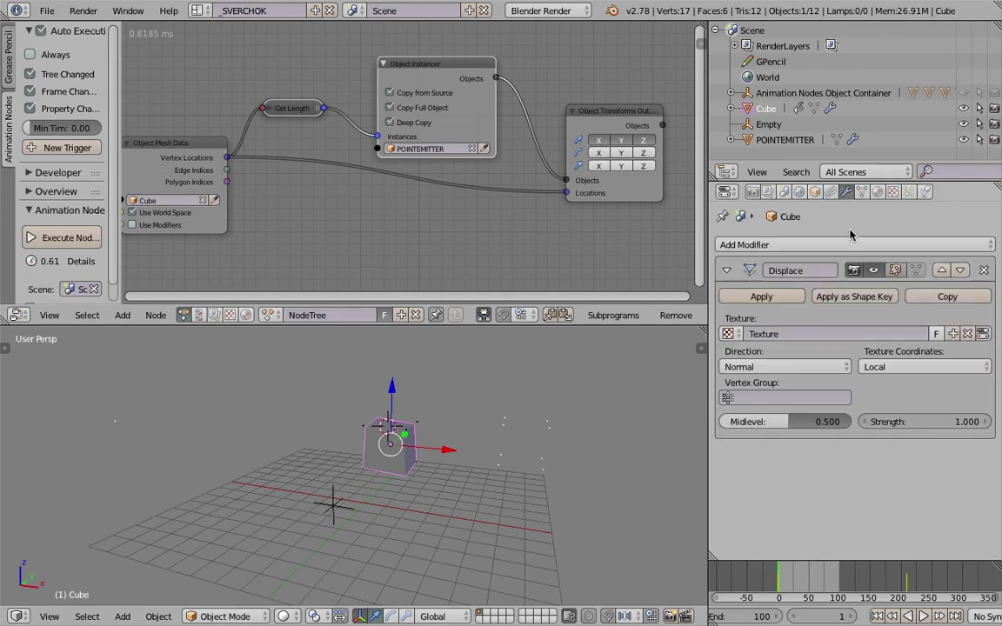
{"action": "left_click", "coordinate": [967, 366]}
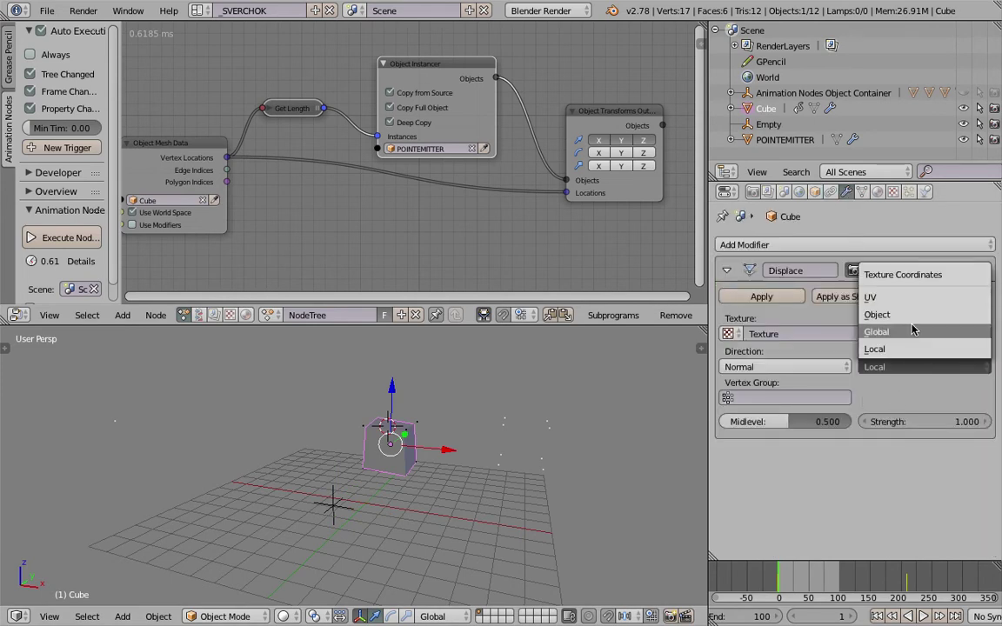
{"action": "left_click", "coordinate": [927, 323]}
{"action": "left_click", "coordinate": [924, 398]}
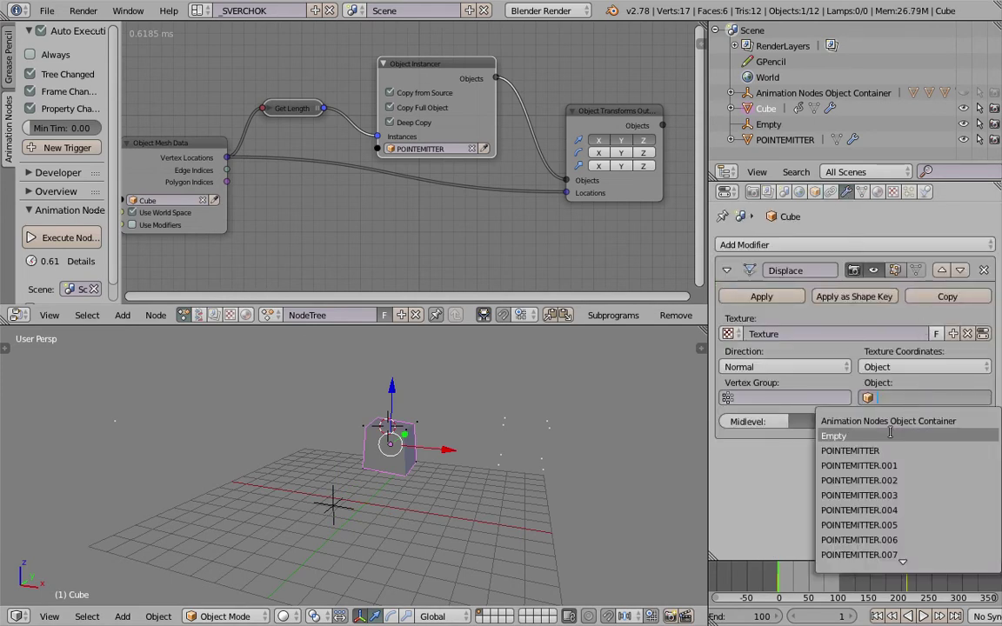
{"action": "left_click", "coordinate": [835, 437]}
{"action": "key", "text": "ctrl+s"}
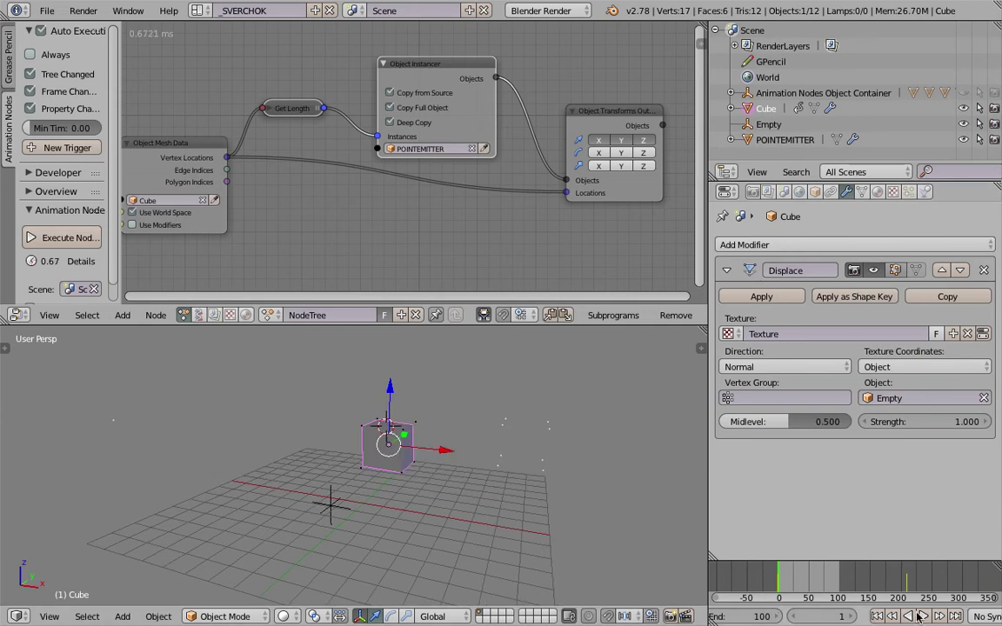
Play the animation to examine the particle trails left by the moving Cube, stopping playback at frame 91
{"action": "left_click", "coordinate": [924, 616]}
{"action": "scroll", "coordinate": [428, 441], "scroll_direction": "up", "scroll_amount": 2}
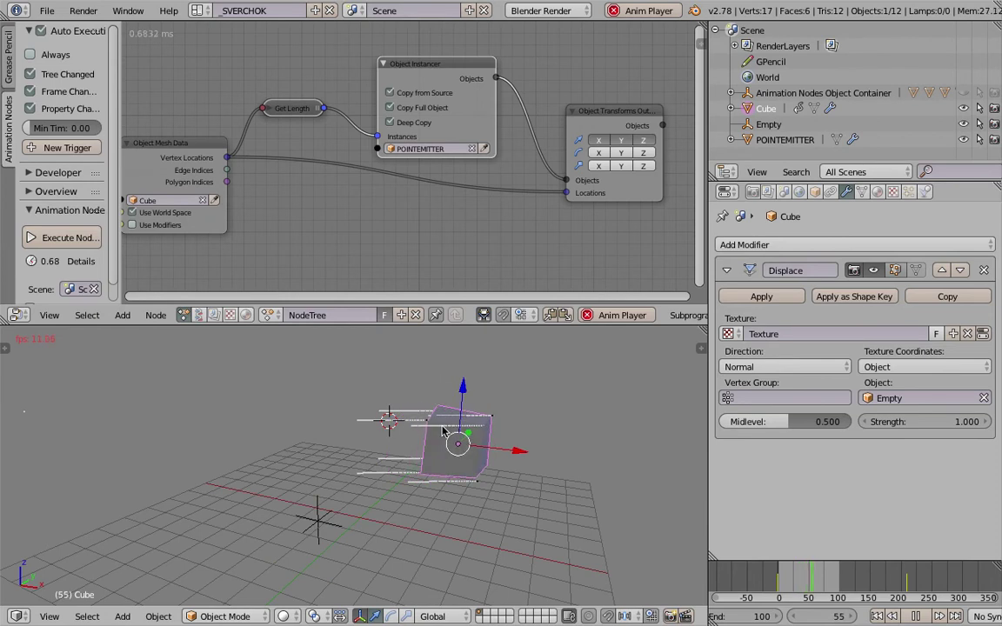
{"action": "middle_click_drag", "start_coordinate": [449, 445], "coordinate": [399, 438]}
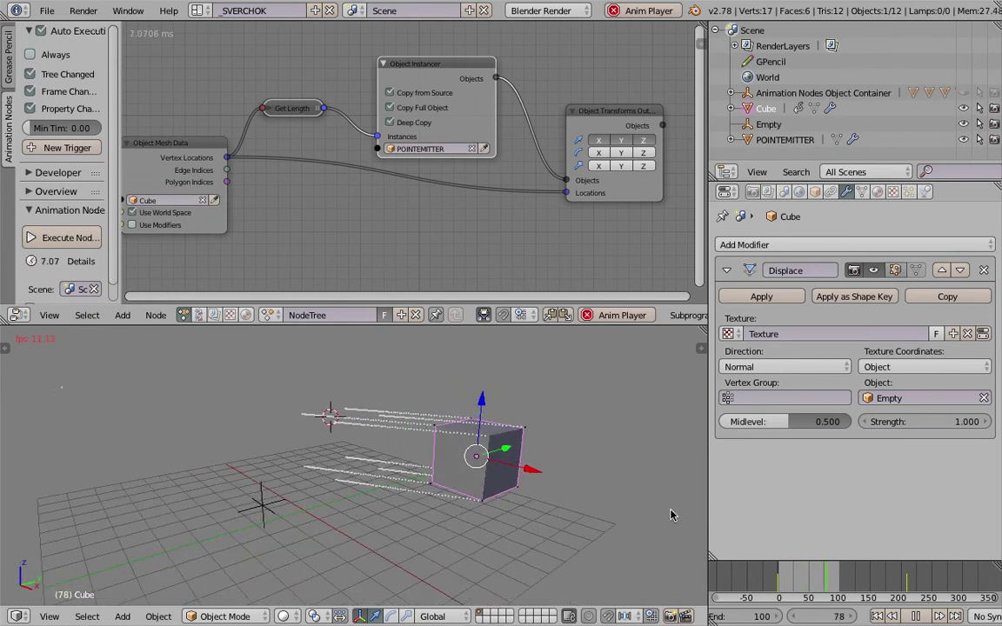
{"action": "key", "text": "alt+a"}
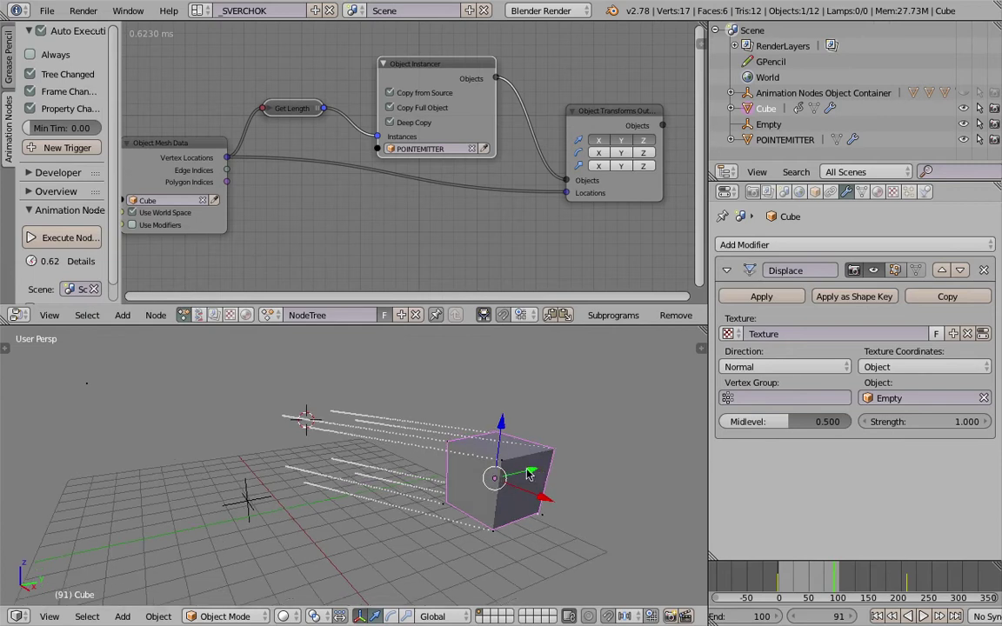
Set the Displace modifier's strength to 4.2 and save over the current blend file
{"action": "left_click_drag", "start_coordinate": [937, 421], "coordinate": [991, 421]}
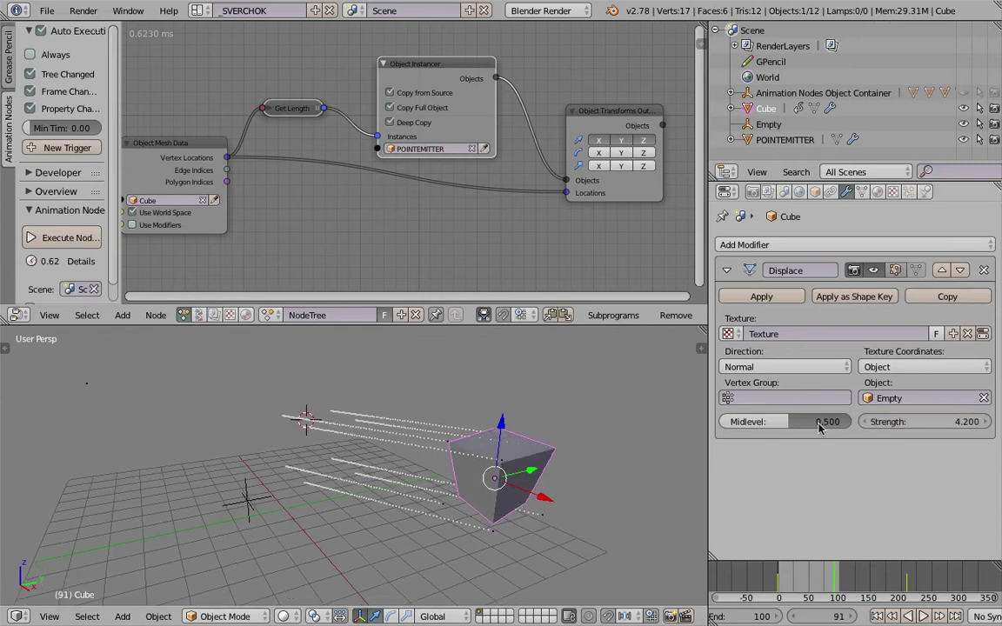
{"action": "key", "text": "ctrl+s"}
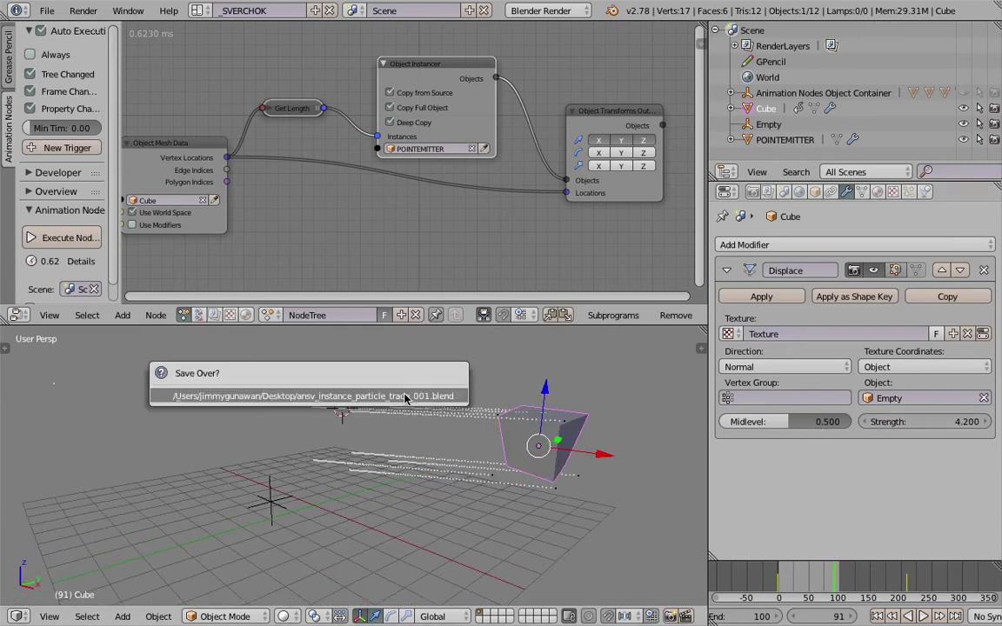
{"action": "key", "text": "Return"}
Enable Use Modifiers on the Object Mesh Data node for the Cube
{"action": "scroll", "coordinate": [351, 220], "scroll_direction": "down", "scroll_amount": 3}
{"action": "scroll", "coordinate": [218, 230], "scroll_direction": "up", "scroll_amount": 3}
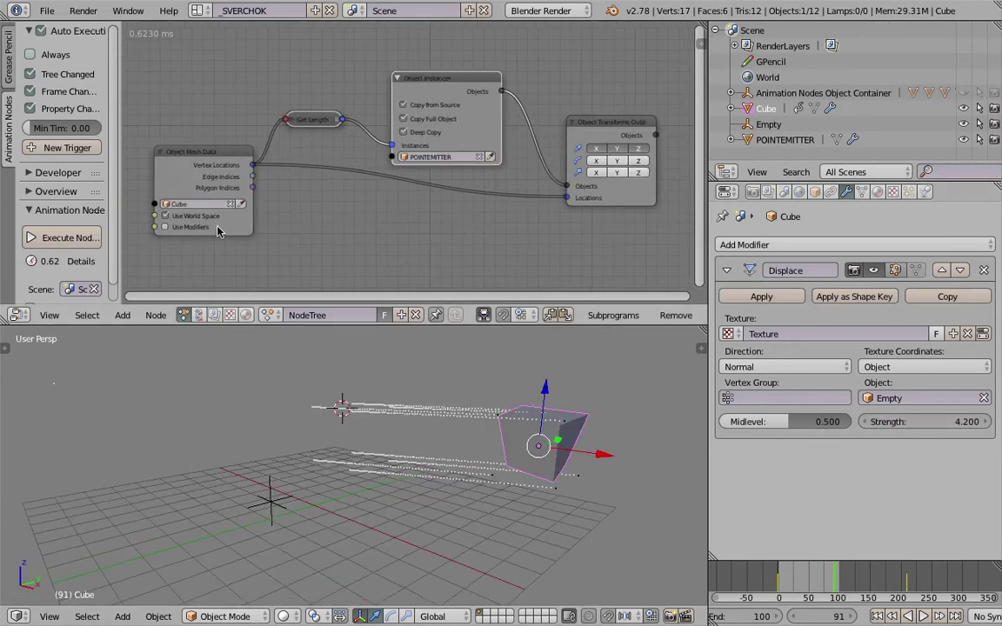
{"action": "scroll", "coordinate": [185, 216], "scroll_direction": "up", "scroll_amount": 6}
{"action": "middle_click_drag", "start_coordinate": [186, 215], "coordinate": [469, 206]}
{"action": "scroll", "coordinate": [500, 130], "scroll_direction": "up", "scroll_amount": 2}
{"action": "middle_click_drag", "start_coordinate": [507, 120], "coordinate": [399, 98]}
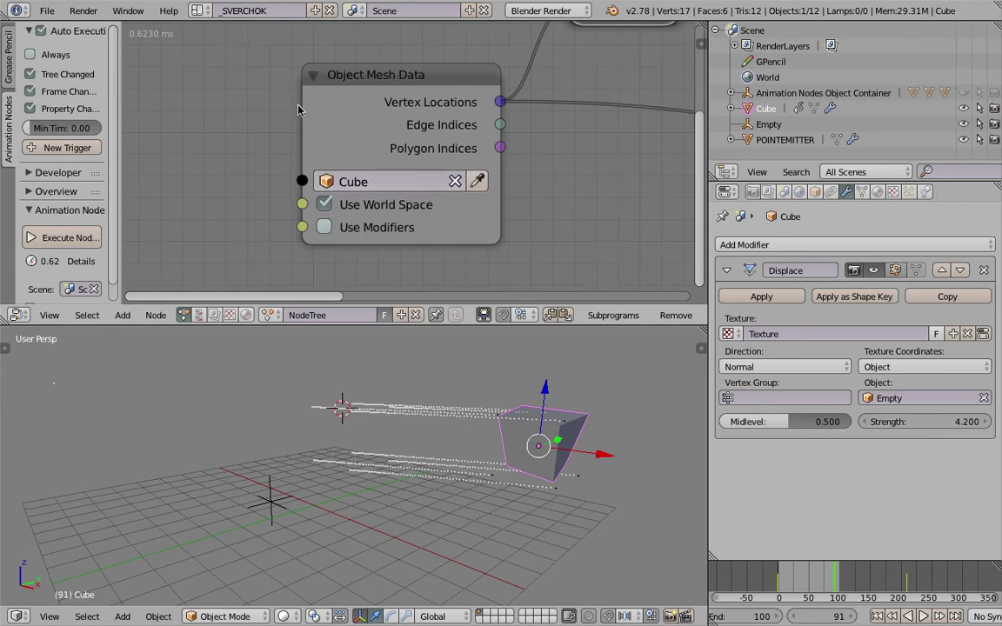
{"action": "middle_click_drag", "start_coordinate": [439, 133], "coordinate": [399, 131]}
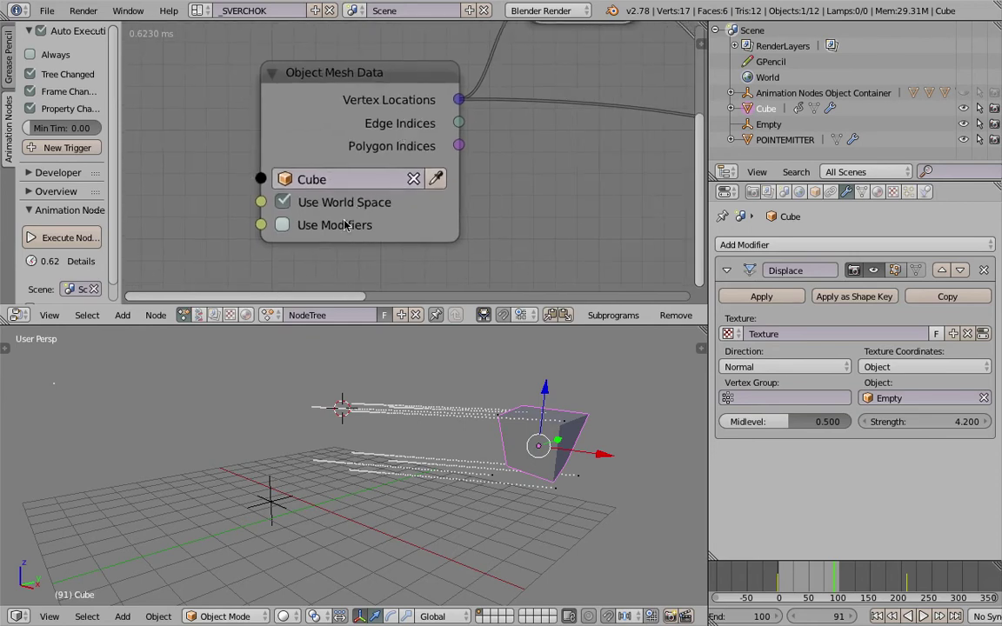
{"action": "scroll", "coordinate": [561, 215], "scroll_direction": "down", "scroll_amount": 8}
{"action": "middle_click_drag", "start_coordinate": [568, 212], "coordinate": [383, 233]}
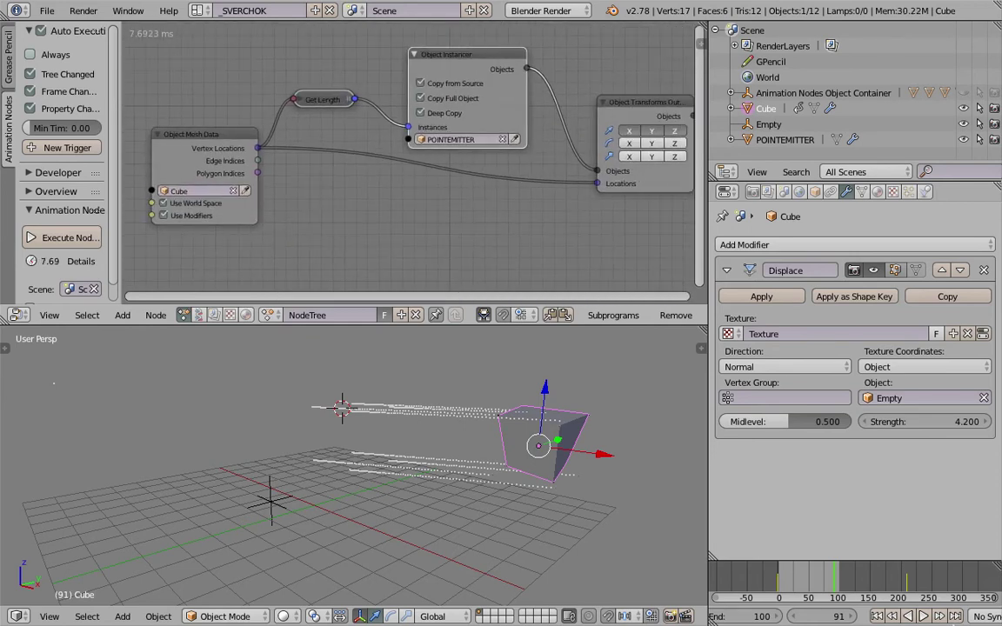
Replay the animation from the first frame, stop it at frame 74 and save the file
{"action": "left_click", "coordinate": [876, 616]}
{"action": "left_click", "coordinate": [923, 616]}
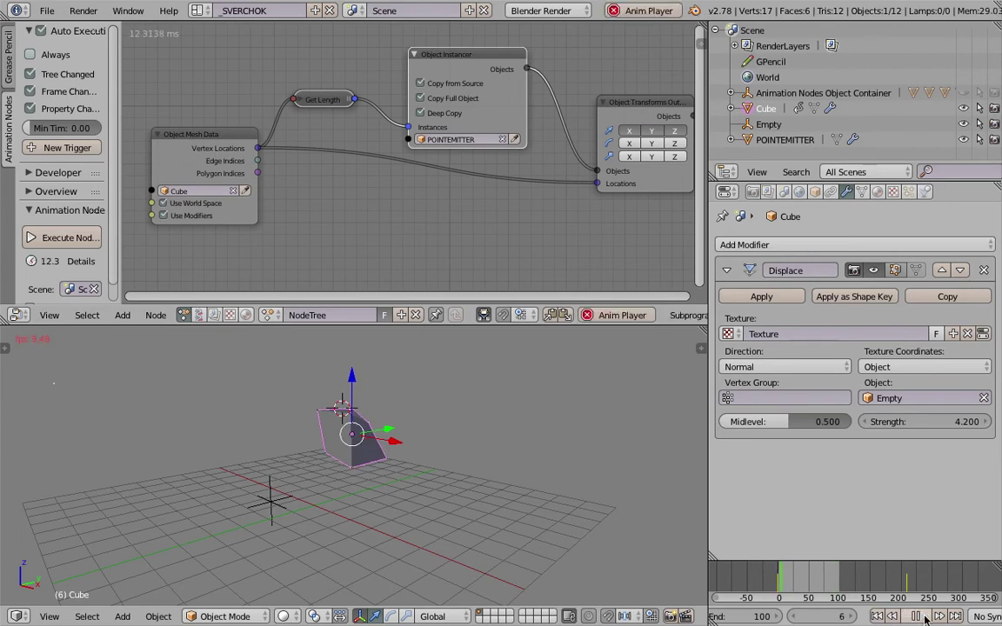
{"action": "middle_click_drag", "start_coordinate": [561, 514], "coordinate": [600, 515]}
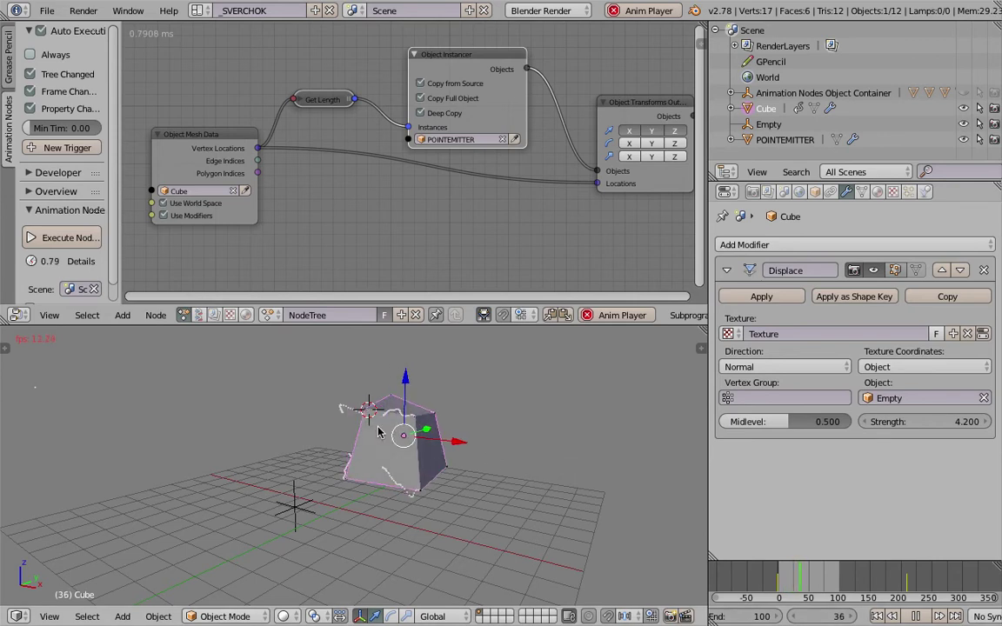
{"action": "left_click", "coordinate": [915, 616]}
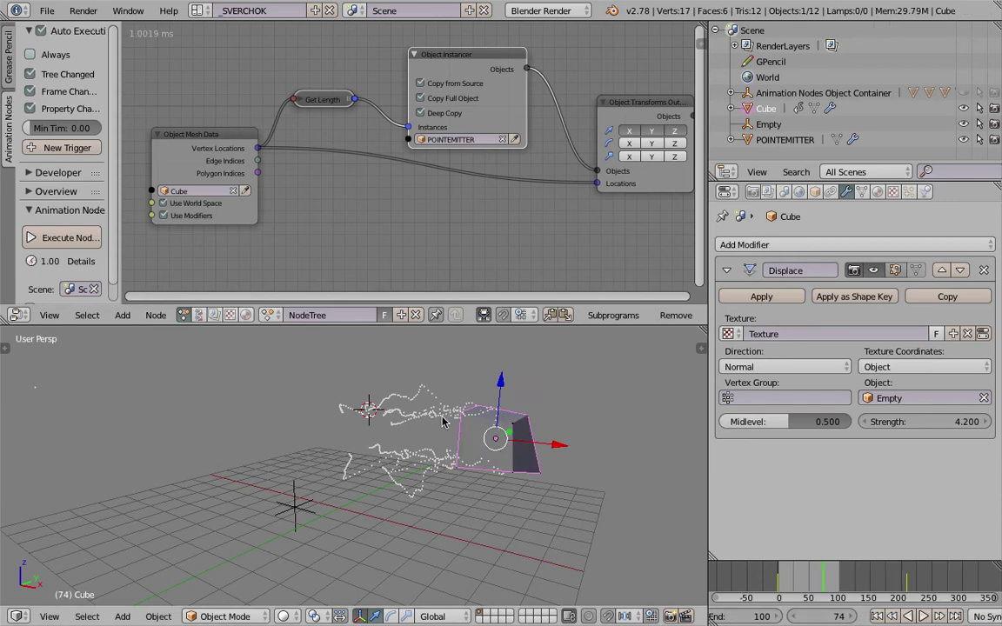
{"action": "key", "text": "ctrl+s"}
{"action": "middle_click_drag", "start_coordinate": [441, 422], "coordinate": [388, 396]}
{"action": "left_click", "coordinate": [414, 433]}
Rename the Animation Nodes tree as Emitter Parenting and save the file with a wider node editor
{"action": "left_click", "coordinate": [335, 314]}
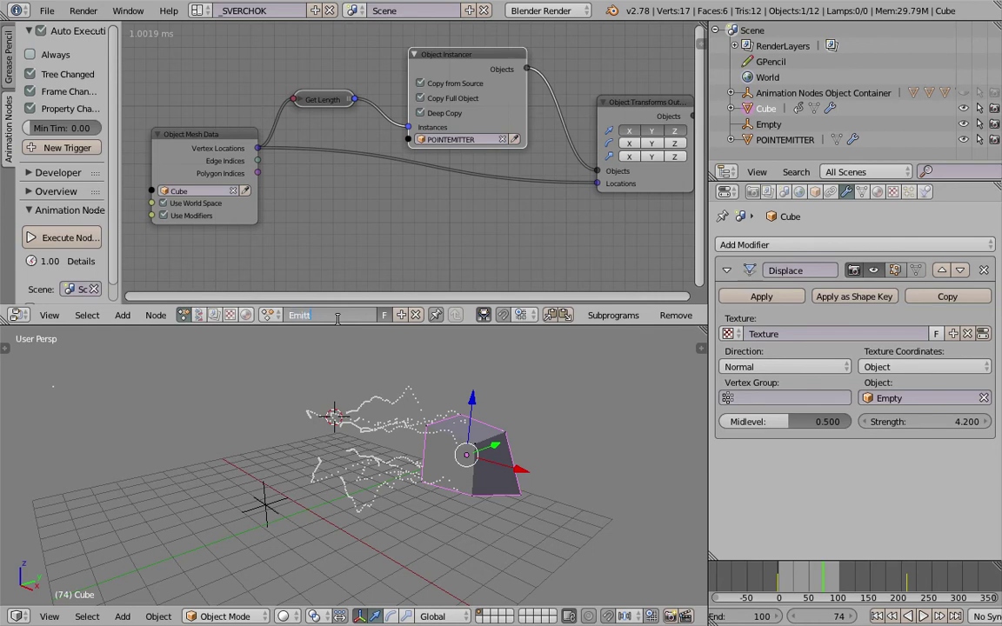
{"action": "key", "text": "Return"}
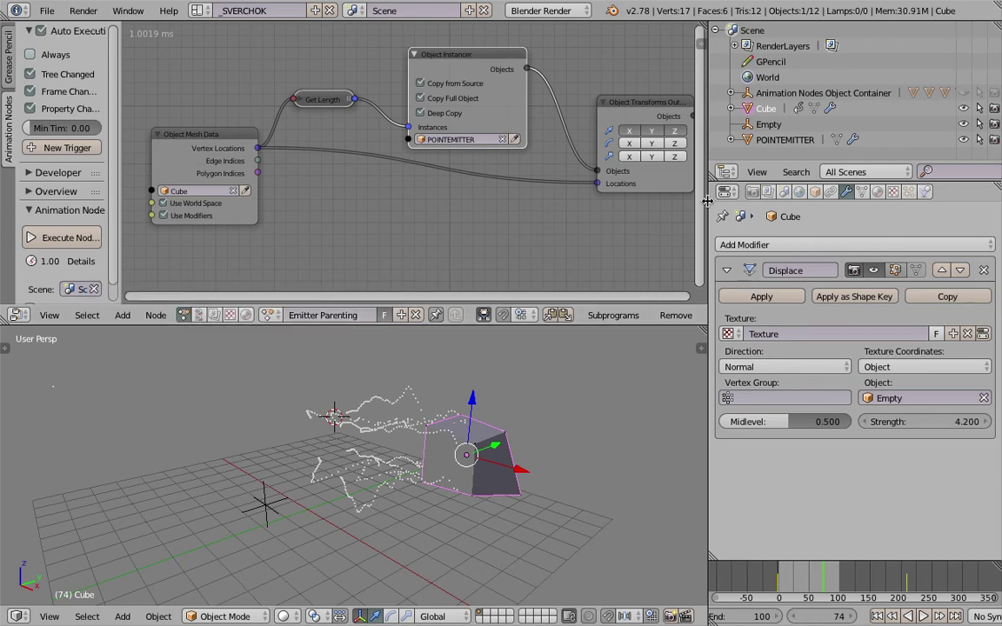
{"action": "left_click_drag", "start_coordinate": [706, 201], "coordinate": [790, 201]}
{"action": "key", "text": "ctrl+s"}
Create a new Sverchok node tree and name it TraceParticles
{"action": "left_click", "coordinate": [199, 315]}
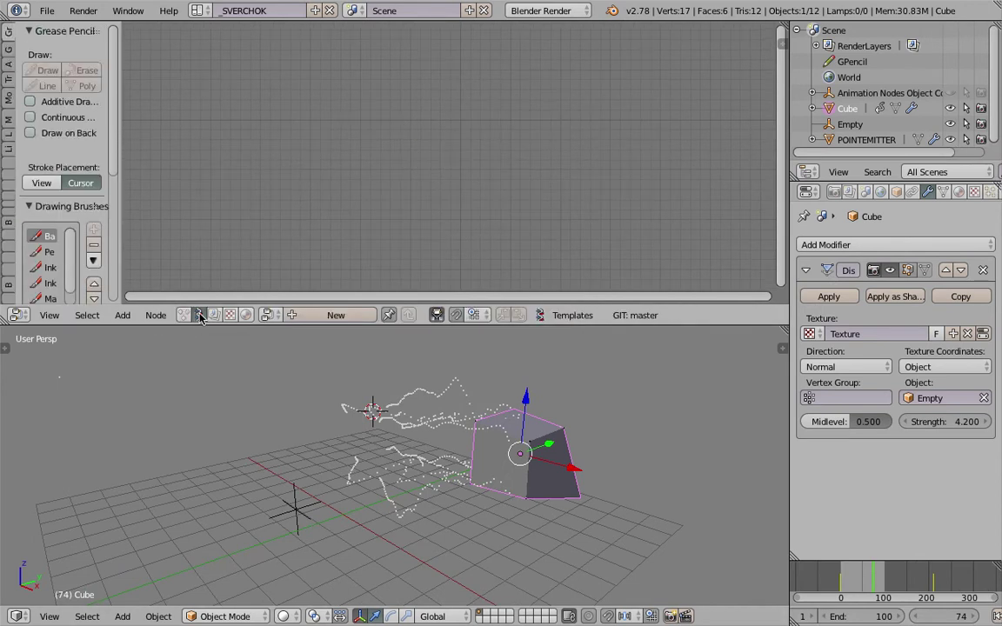
{"action": "left_click", "coordinate": [324, 315]}
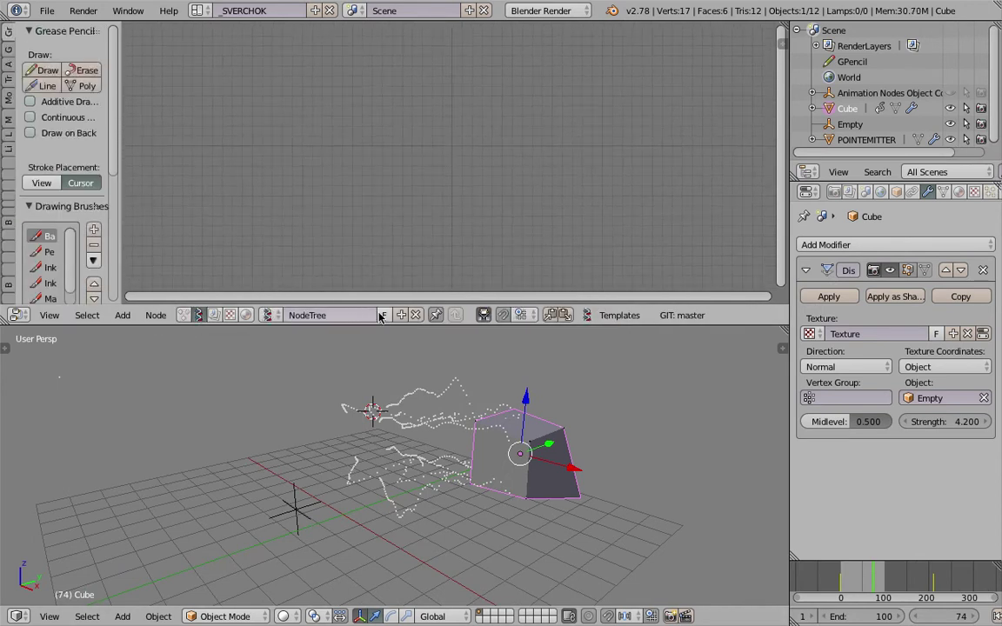
{"action": "left_click", "coordinate": [339, 315]}
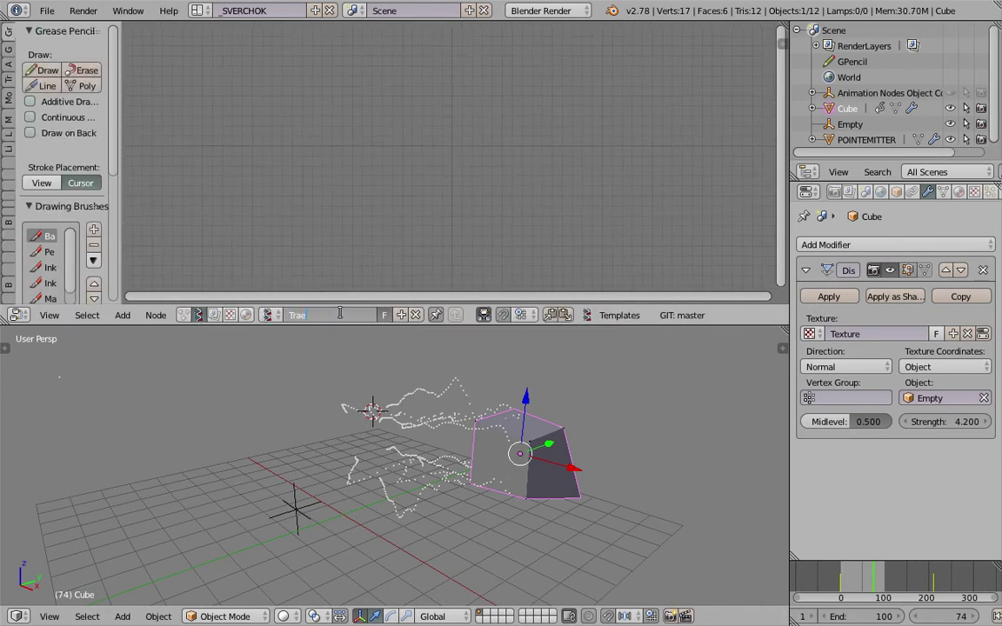
{"action": "type", "text": "TraceParticle"}
{"action": "key", "text": "Return"}
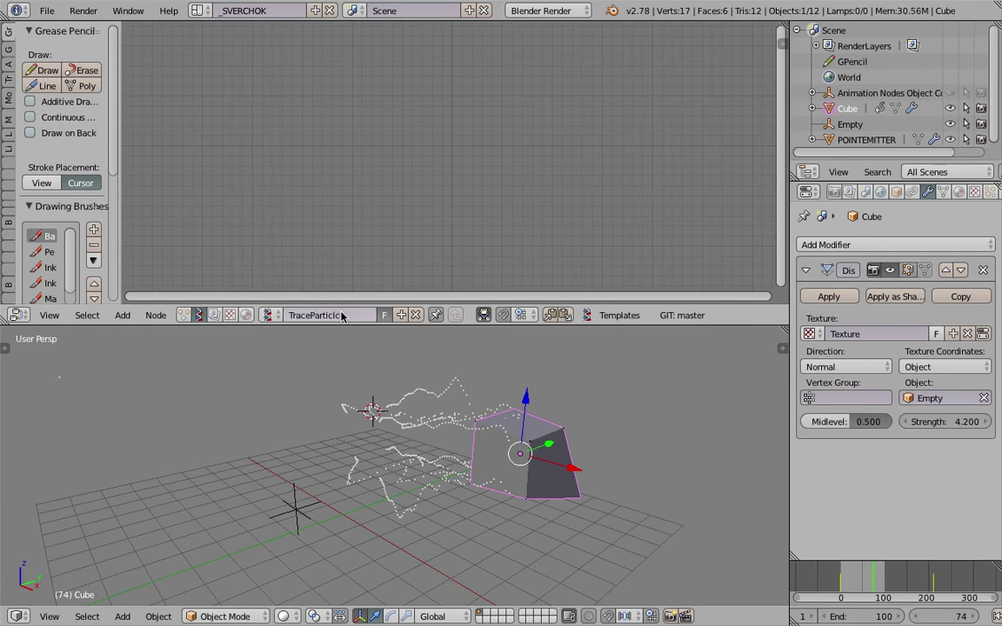
{"action": "left_click", "coordinate": [332, 316]}
{"action": "left_click", "coordinate": [332, 316]}
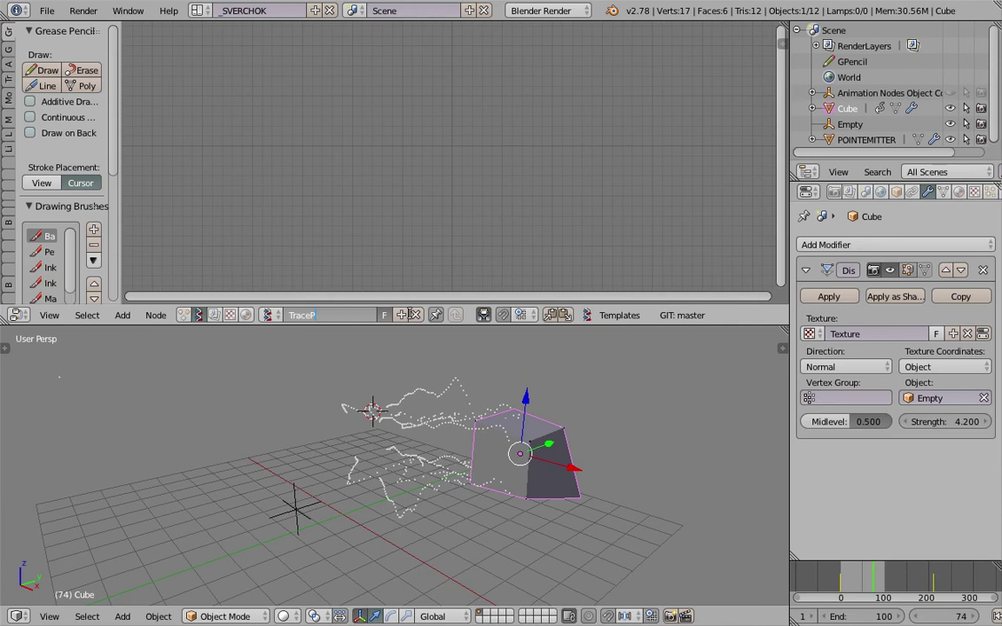
{"action": "type", "text": "s"}
{"action": "key", "text": "Return"}
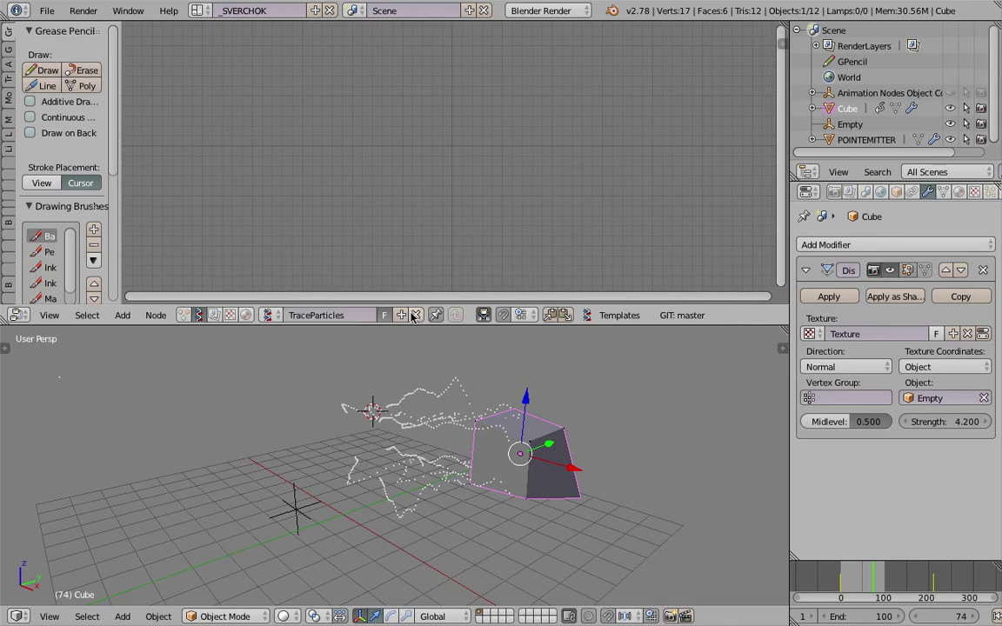
Hide the node editor's tool shelf and save the blend file
{"action": "key", "text": "ctrl+s"}
{"action": "key", "text": "t"}
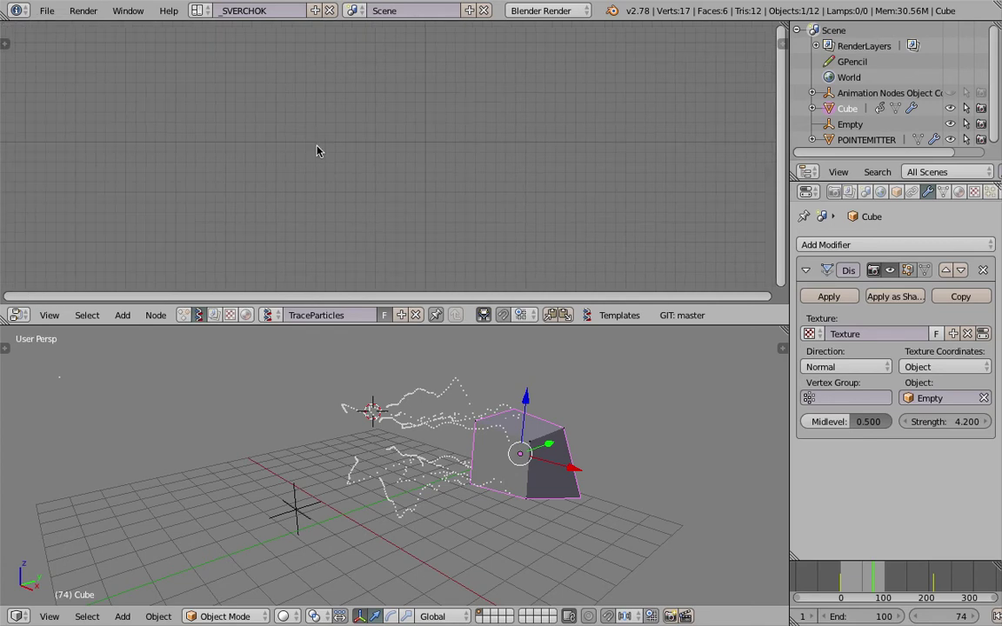
{"action": "key", "text": "ctrl+s"}
{"action": "left_click", "coordinate": [485, 369]}
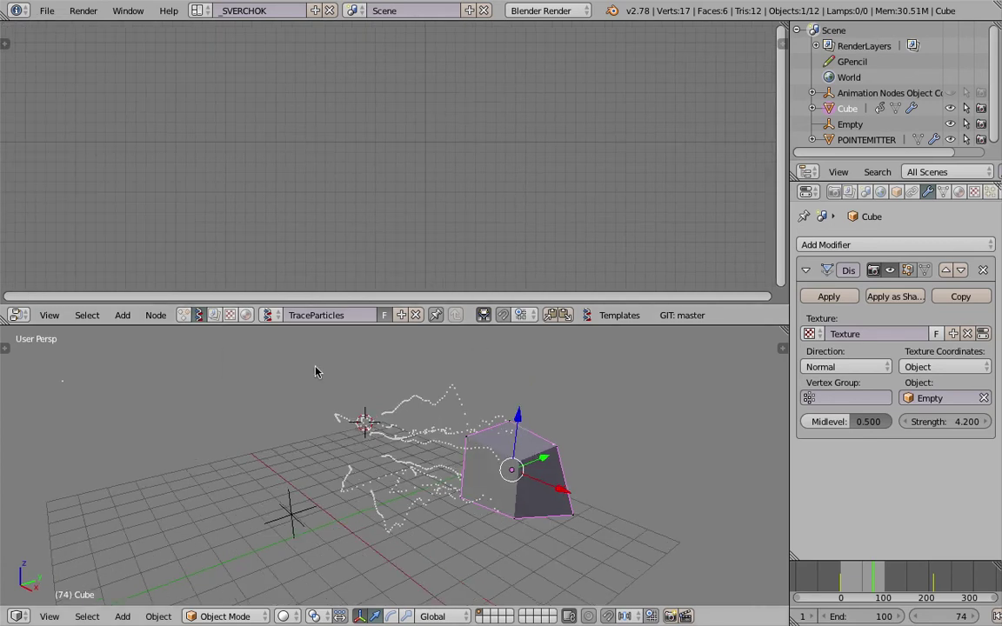
Add an Object ID Selector node to the TraceParticles tree, with data objects and type MESH
{"action": "key", "text": "shift+a"}
{"action": "left_click", "coordinate": [277, 170]}
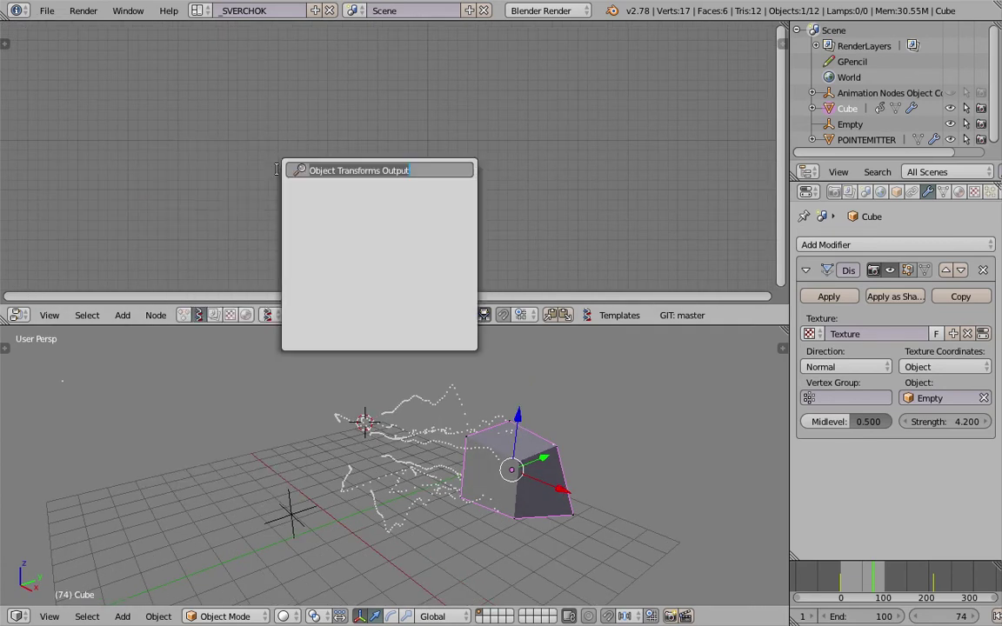
{"action": "type", "text": "sel"}
{"action": "key", "text": "Down"}
{"action": "key", "text": "Down"}
{"action": "key", "text": "Down"}
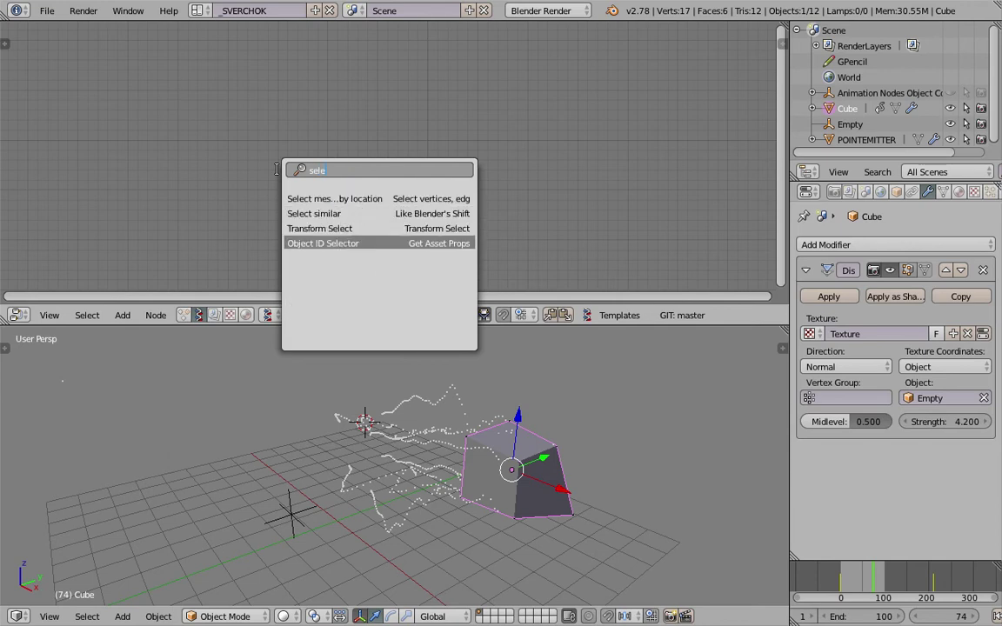
{"action": "key", "text": "Return"}
{"action": "left_click", "coordinate": [209, 150]}
{"action": "scroll", "coordinate": [223, 146], "scroll_direction": "up", "scroll_amount": 2}
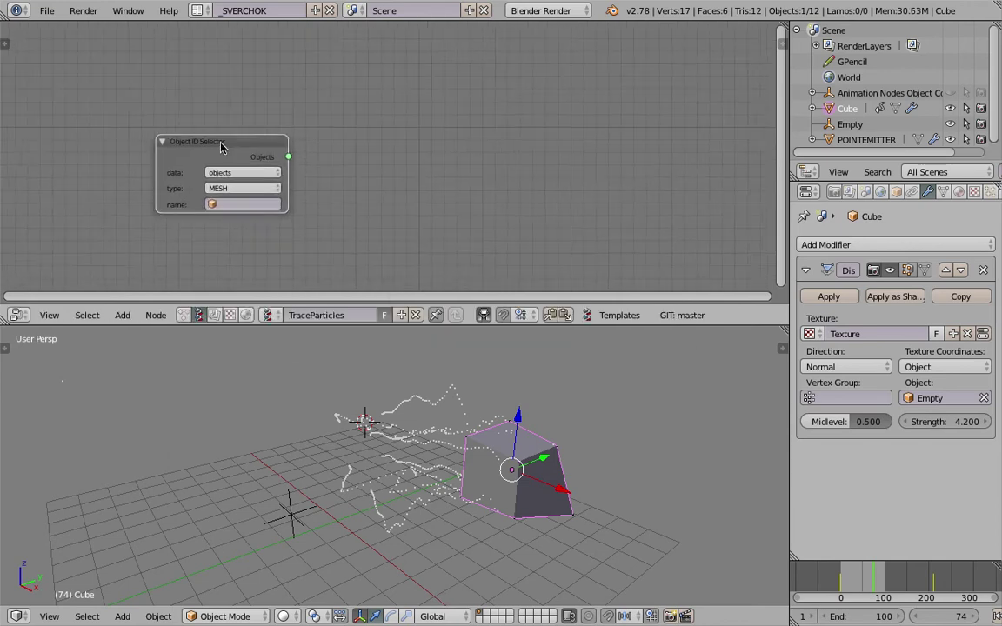
Select several emitter instances in the viewport in turn to check their object names, ending on POINTEMITTER.001
{"action": "right_click", "coordinate": [426, 409]}
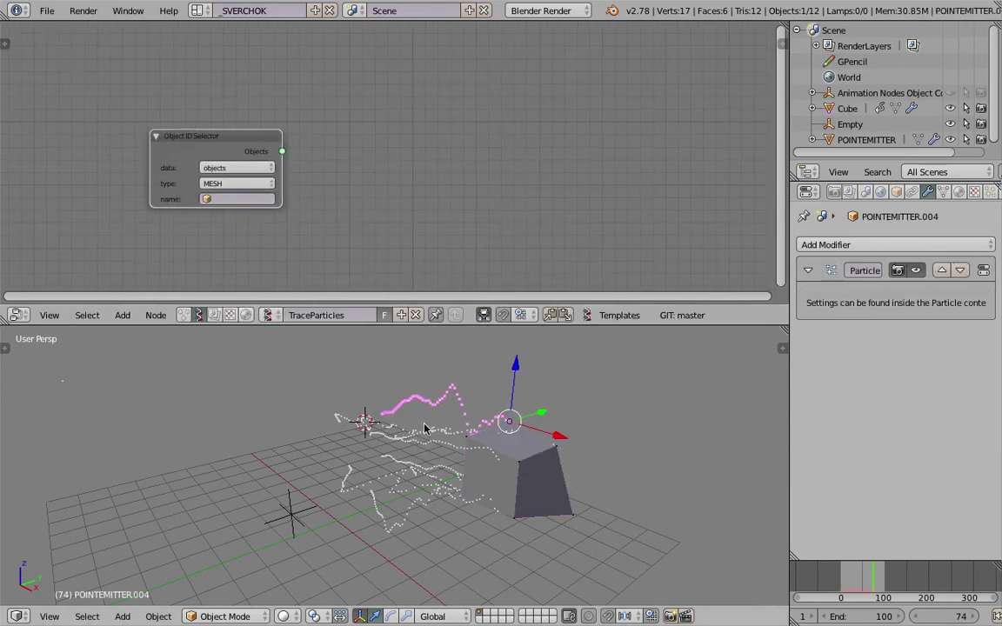
{"action": "right_click", "coordinate": [426, 437]}
{"action": "middle_click_drag", "start_coordinate": [426, 440], "coordinate": [413, 464]}
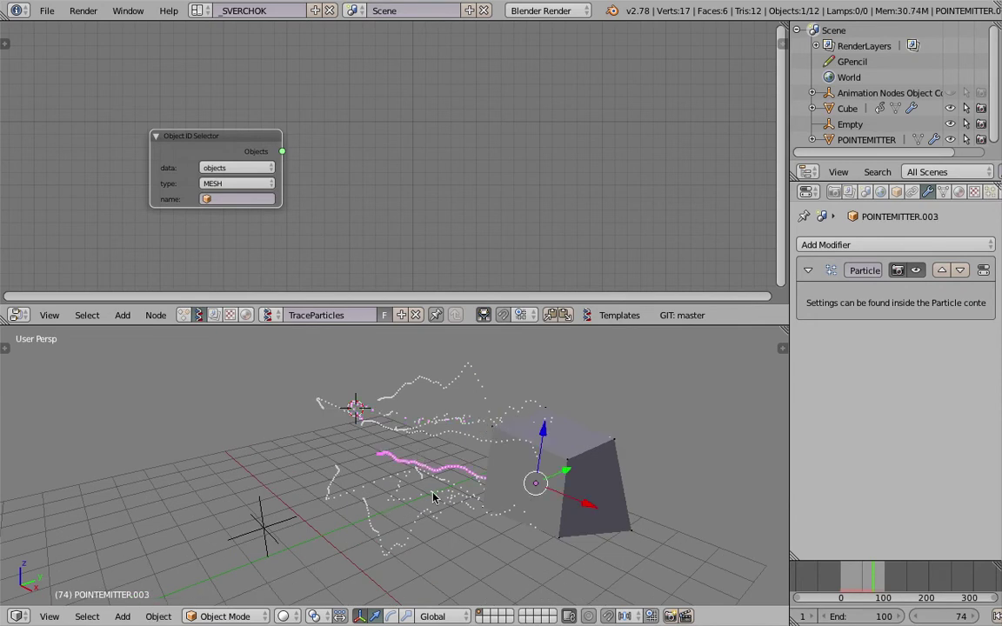
{"action": "right_click", "coordinate": [417, 522]}
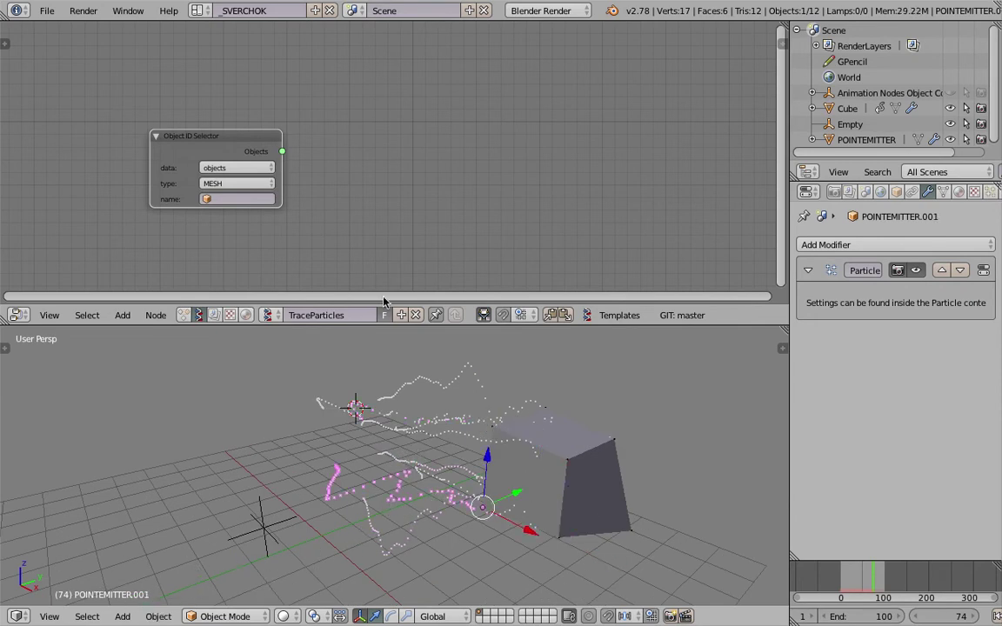
Add an Object ID Filter node beside the Object ID Selector and feed the selector's Objects output into its Objects input
{"action": "scroll", "coordinate": [365, 181], "scroll_direction": "up", "scroll_amount": 2}
{"action": "key", "text": "shift+a"}
{"action": "left_click", "coordinate": [369, 185]}
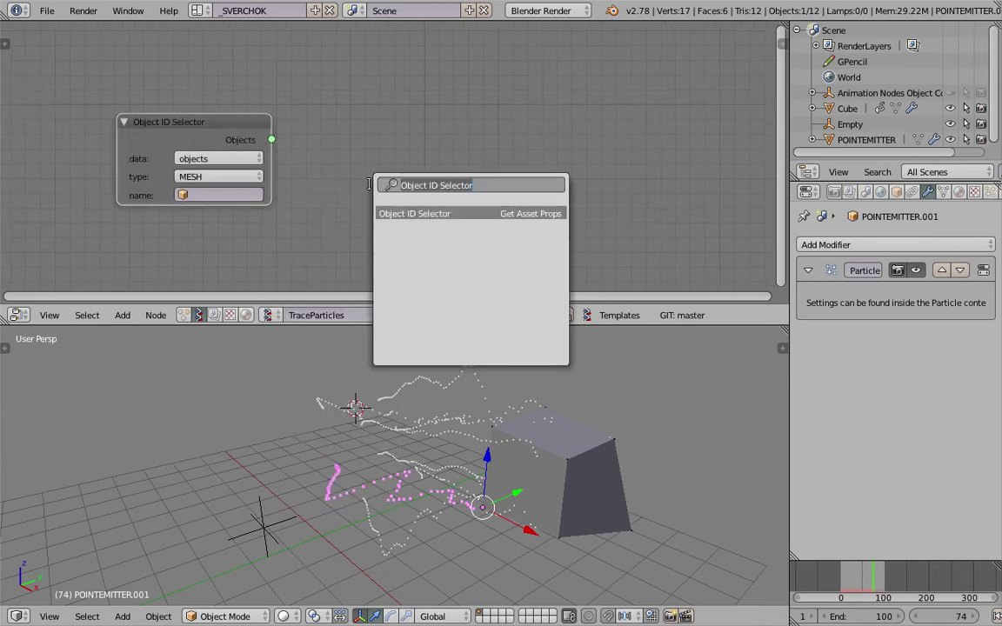
{"action": "type", "text": "filter"}
{"action": "key", "text": "Down"}
{"action": "key", "text": "Return"}
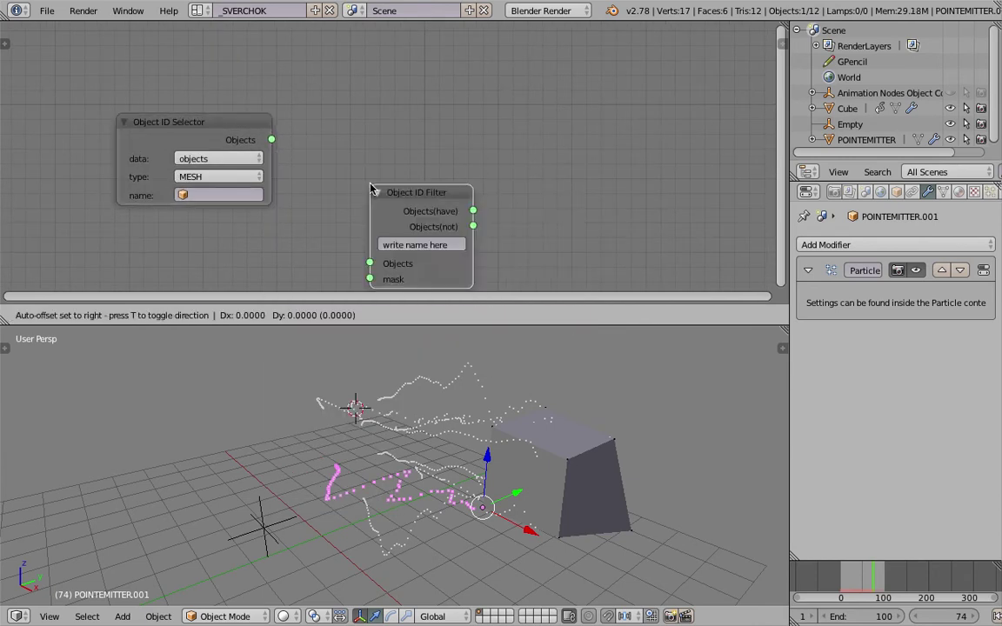
{"action": "left_click", "coordinate": [385, 142]}
{"action": "left_click_drag", "start_coordinate": [272, 139], "coordinate": [378, 215]}
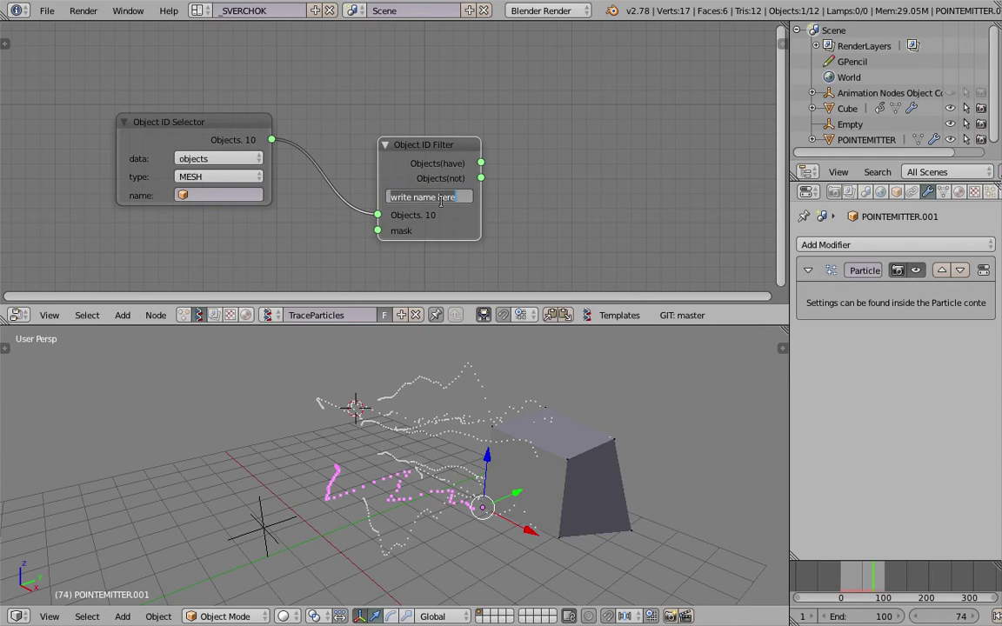
Set the Object ID Filter node's name filter to POINTEMITTER. including the trailing dot
{"action": "type", "text": "POINTE"}
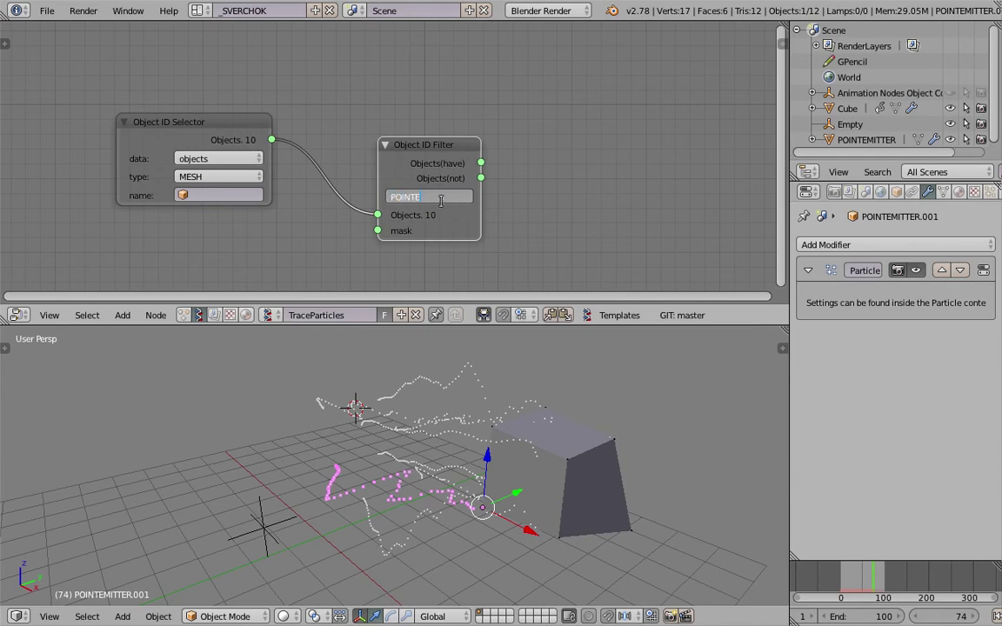
{"action": "type", "text": "MITTER."}
{"action": "key", "text": "Return"}
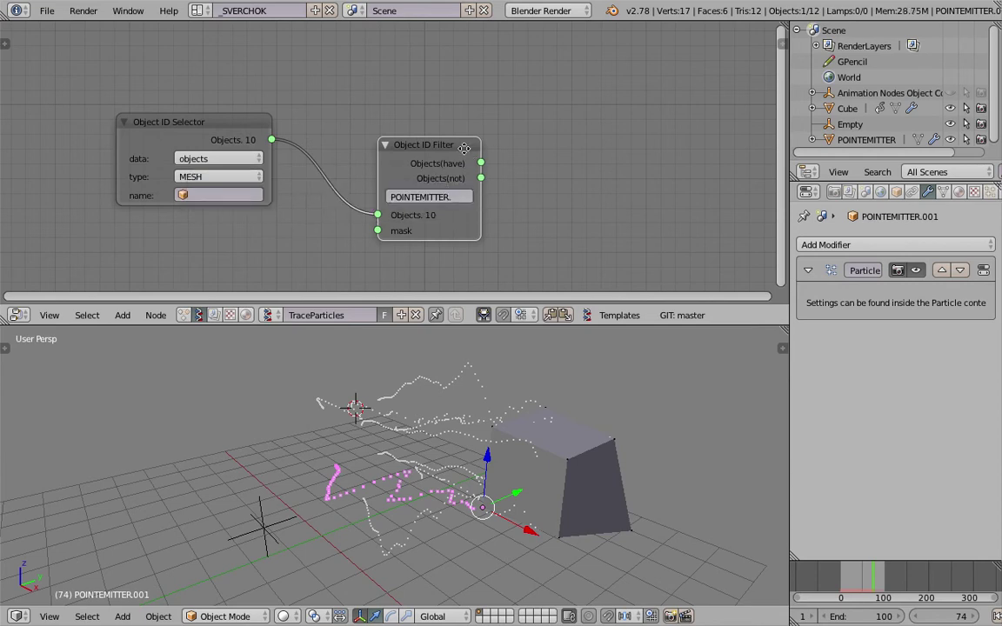
{"action": "scroll", "coordinate": [445, 202], "scroll_direction": "up", "scroll_amount": 4}
{"action": "middle_click_drag", "start_coordinate": [475, 237], "coordinate": [466, 213]}
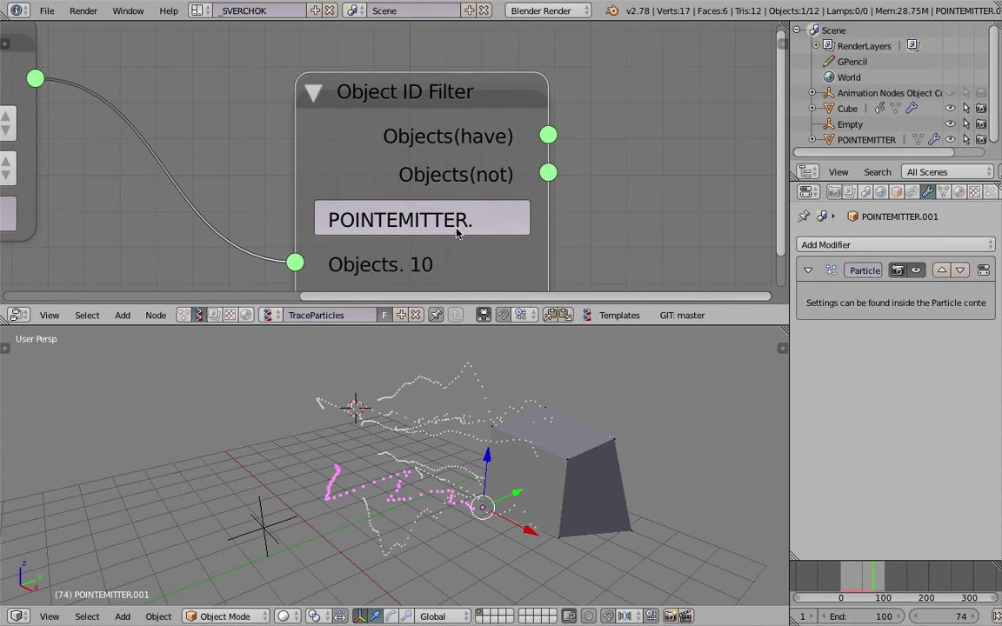
{"action": "scroll", "coordinate": [471, 229], "scroll_direction": "down", "scroll_amount": 7}
{"action": "left_click_drag", "start_coordinate": [392, 143], "coordinate": [323, 126]}
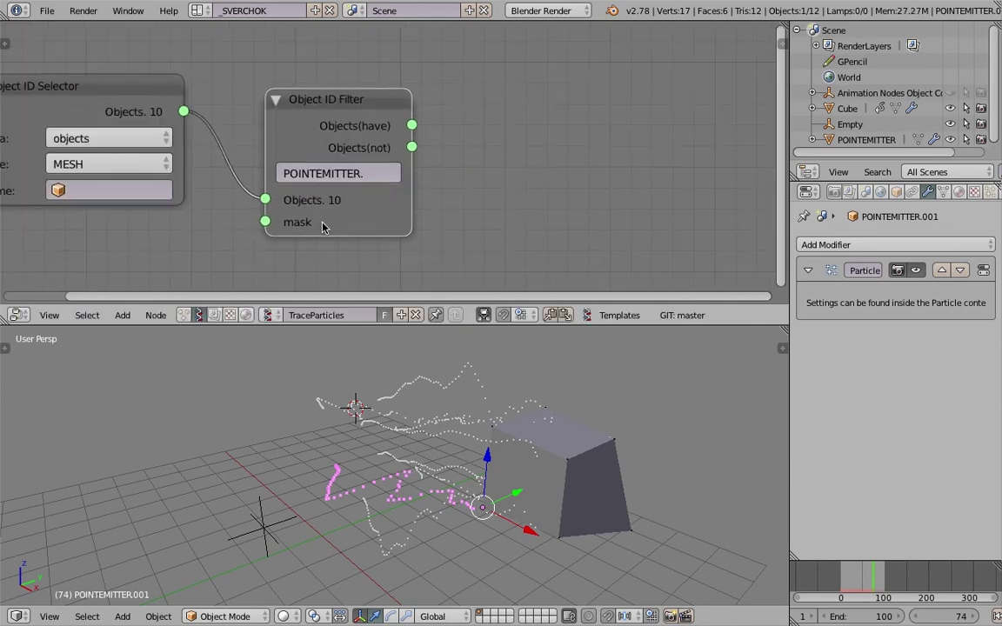
{"action": "scroll", "coordinate": [497, 277], "scroll_direction": "down", "scroll_amount": 3}
Add a Viewer Draw node to the TraceParticles tree, beyond the Object ID Filter
{"action": "key", "text": "space"}
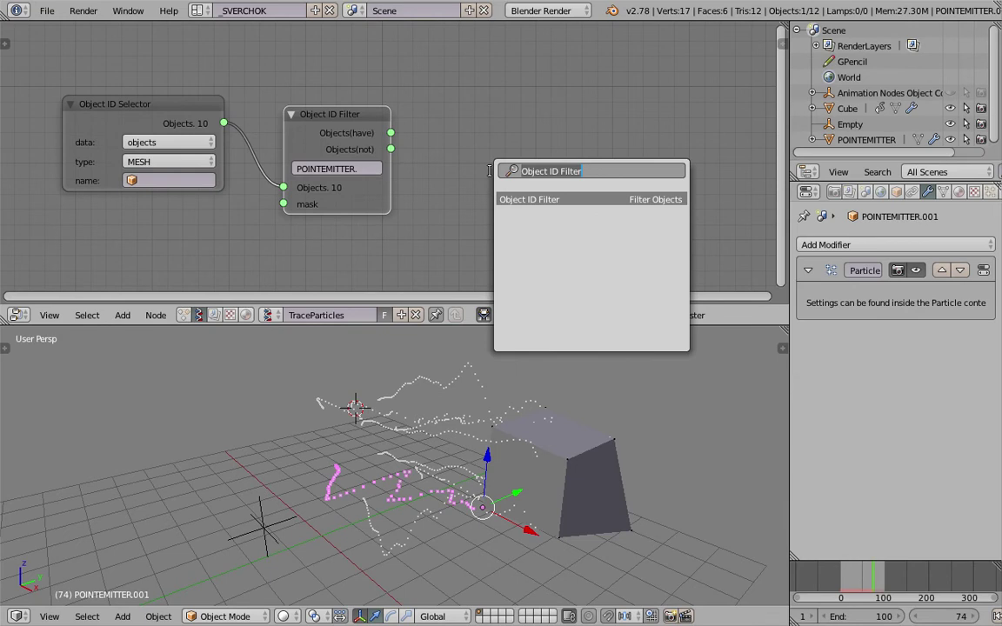
{"action": "type", "text": "view"}
{"action": "key", "text": "Return"}
{"action": "left_click", "coordinate": [507, 128]}
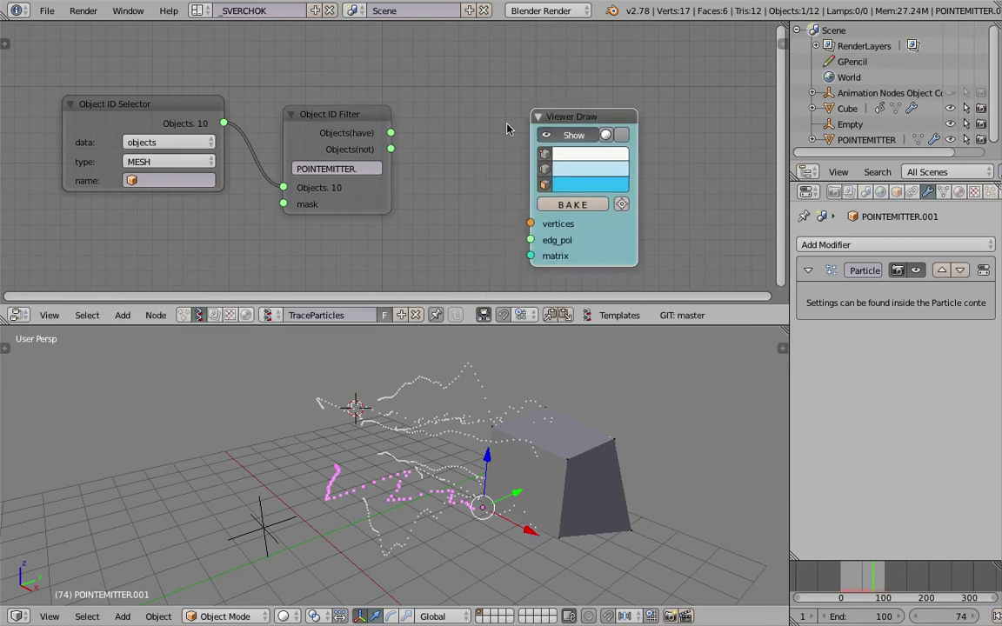
Add a ParticlesMK2 node after the Object ID Filter and feed the filter's Objects(have) output into its Object input
{"action": "key", "text": "space"}
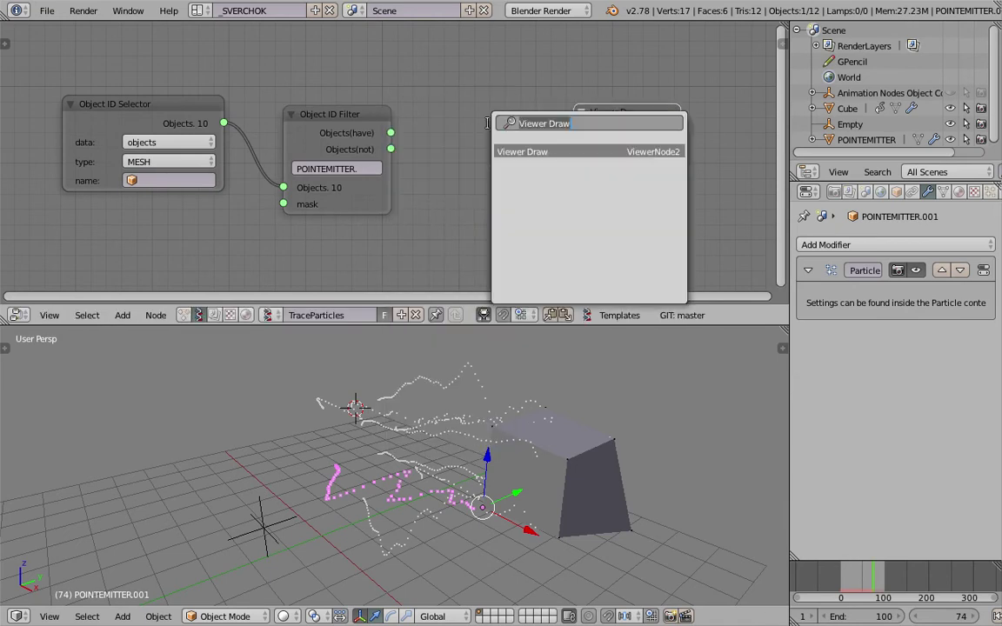
{"action": "type", "text": "partic"}
{"action": "key", "text": "Down"}
{"action": "key", "text": "Return"}
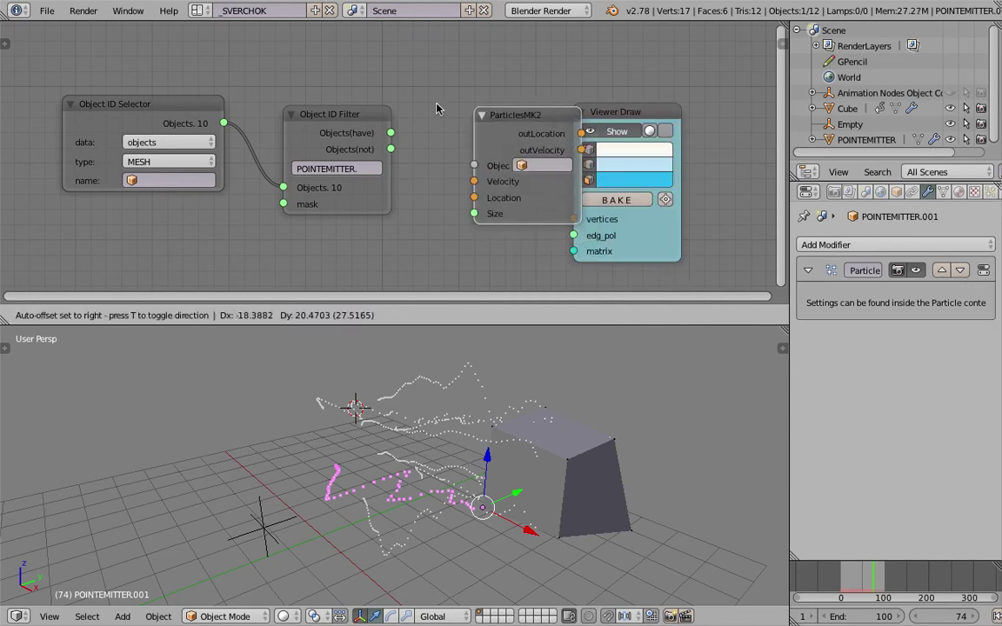
{"action": "left_click", "coordinate": [399, 101]}
{"action": "left_click_drag", "start_coordinate": [391, 133], "coordinate": [436, 163]}
Move the Viewer Draw node clear of ParticlesMK2 and connect outLocation to its vertices input
{"action": "left_click_drag", "start_coordinate": [592, 119], "coordinate": [625, 117]}
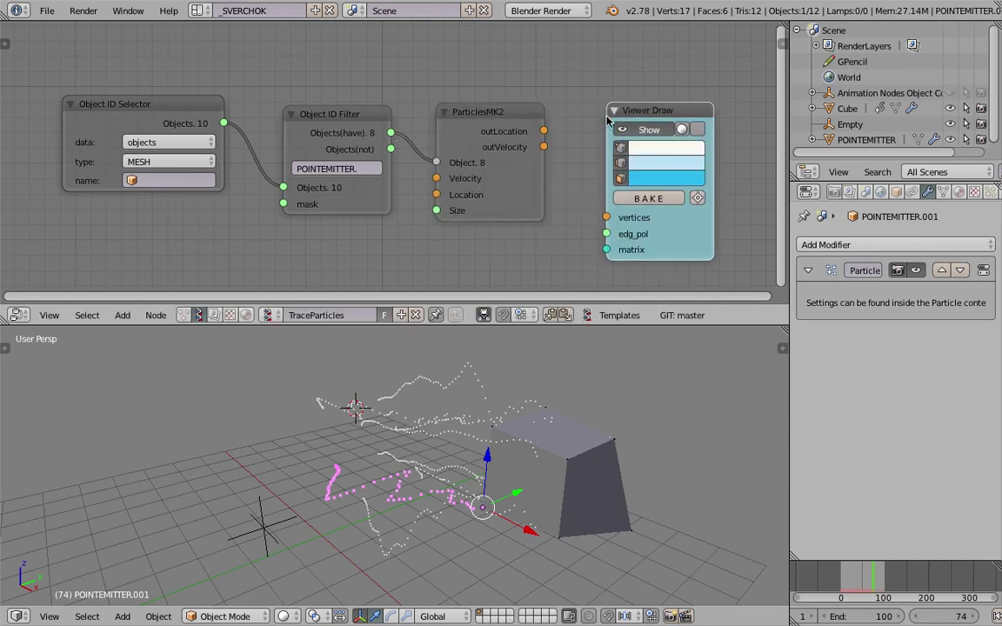
{"action": "left_click_drag", "start_coordinate": [544, 133], "coordinate": [606, 216]}
{"action": "middle_click_drag", "start_coordinate": [586, 158], "coordinate": [552, 170]}
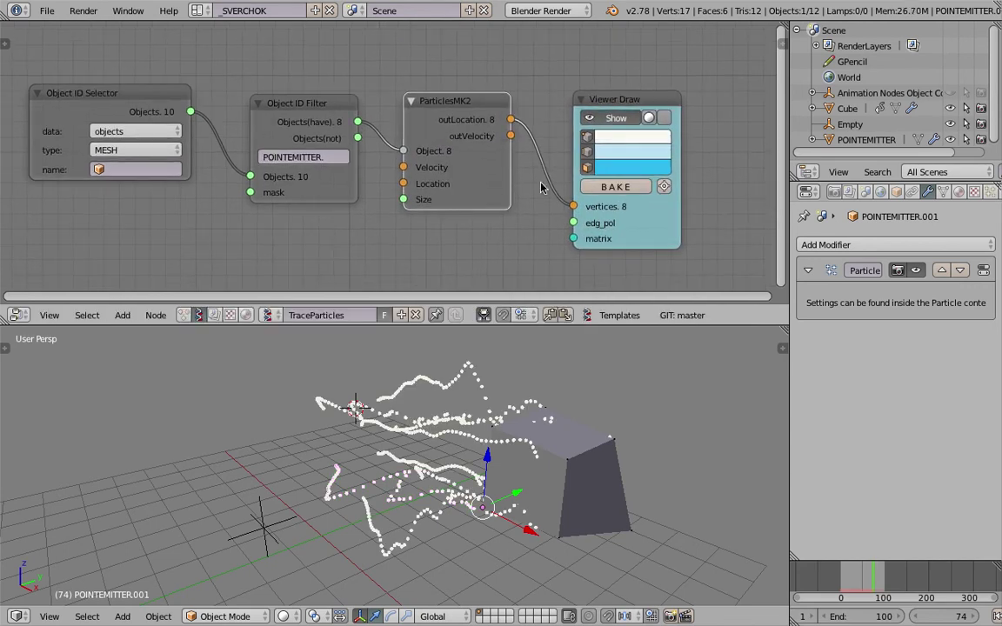
{"action": "middle_click_drag", "start_coordinate": [557, 422], "coordinate": [584, 432]}
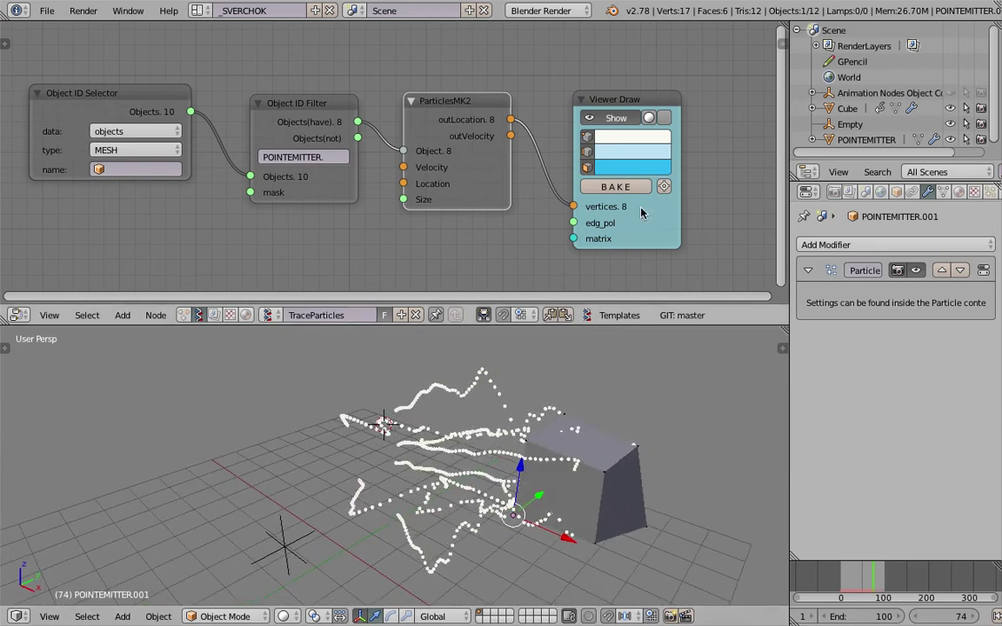
Set the Viewer Draw vertex colour to green (R 0.270, G 0.948, B 0.229) and shift the node slightly upward
{"action": "left_click", "coordinate": [614, 139]}
{"action": "left_click_drag", "start_coordinate": [657, 198], "coordinate": [633, 197]}
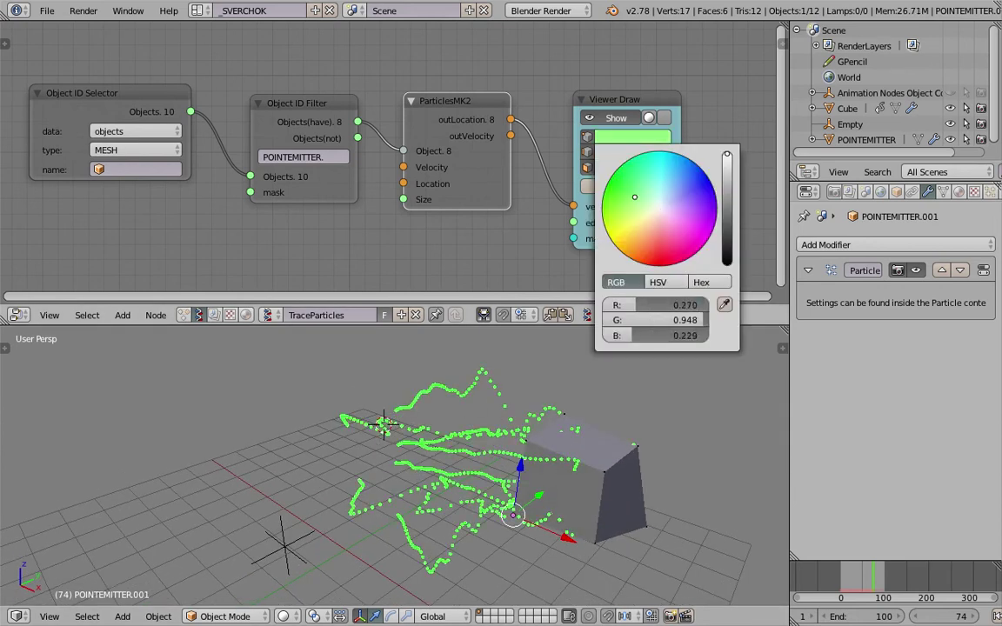
{"action": "left_click", "coordinate": [613, 119]}
{"action": "left_click_drag", "start_coordinate": [609, 105], "coordinate": [600, 65]}
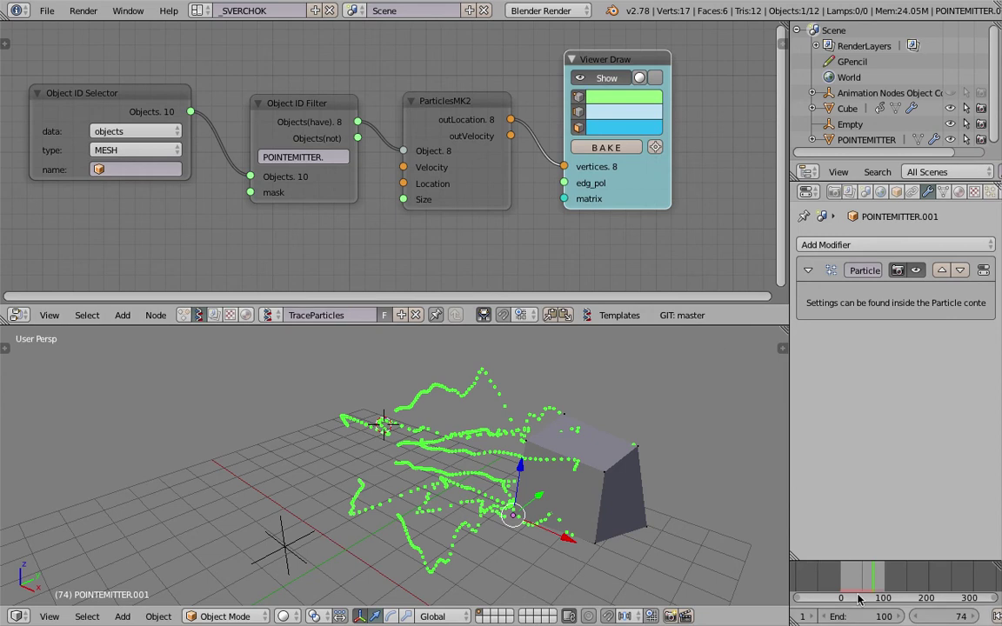
Add a UV Connection node beyond the Viewer Draw node and save the blend file
{"action": "middle_click_drag", "start_coordinate": [597, 178], "coordinate": [395, 155]}
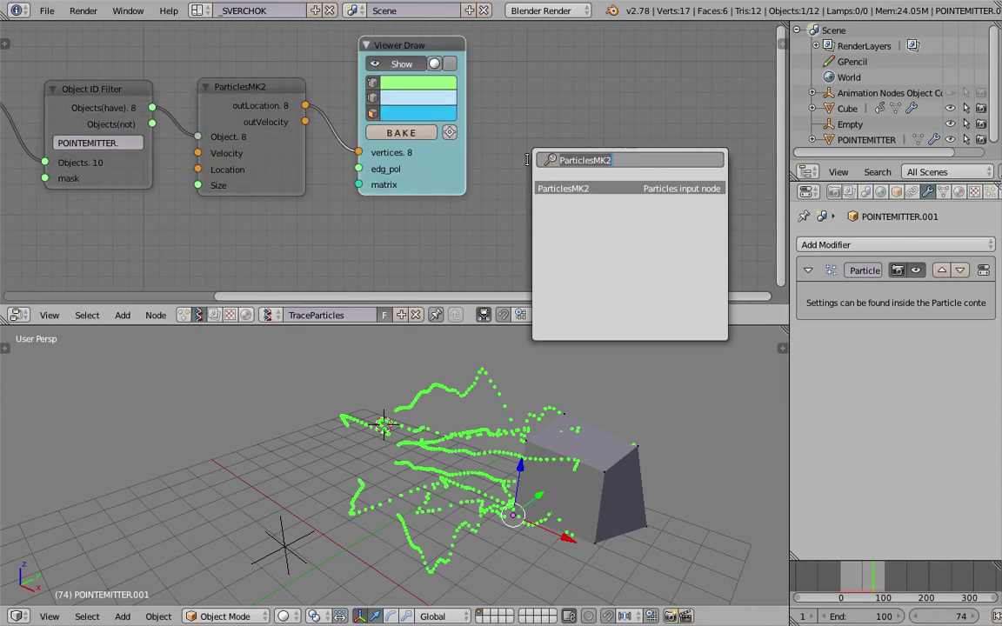
{"action": "key", "text": "BackSpace"}
{"action": "type", "text": "uv"}
{"action": "key", "text": "Return"}
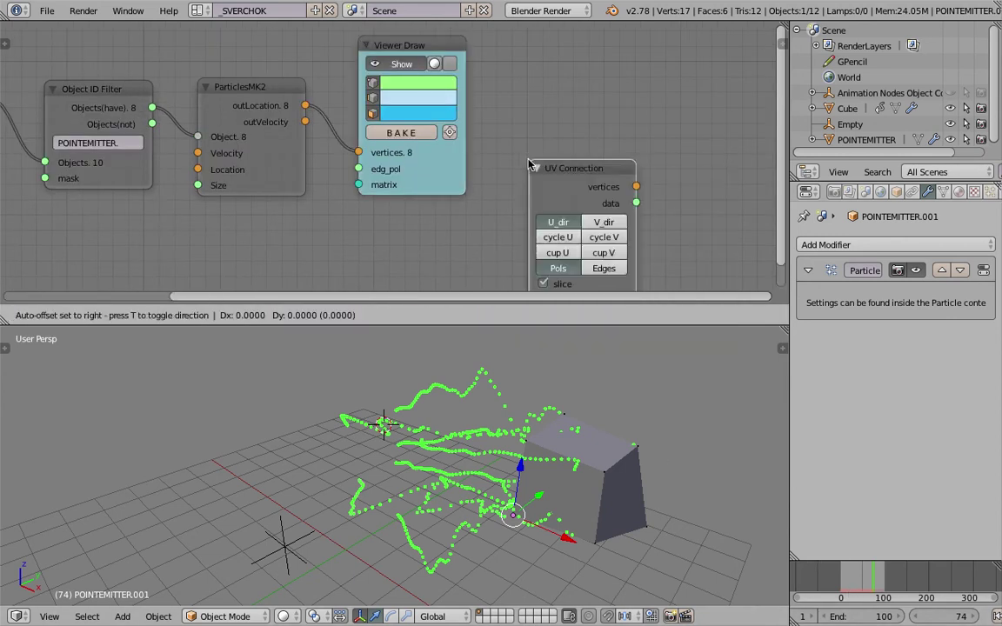
{"action": "left_click", "coordinate": [534, 114]}
{"action": "key", "text": "ctrl+s"}
{"action": "left_click", "coordinate": [534, 114]}
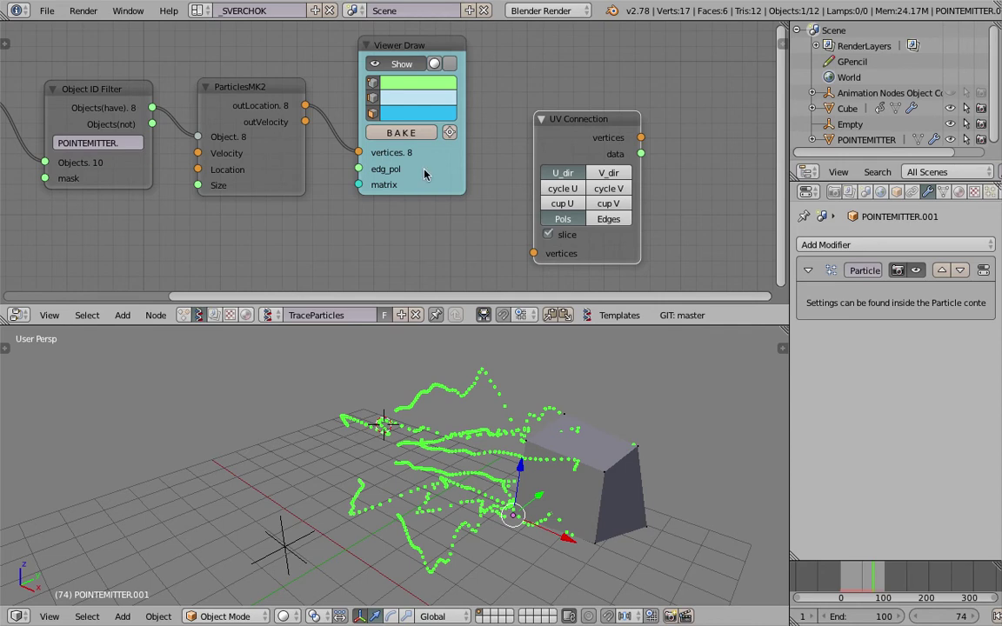
Feed ParticlesMK2's outLocation into the UV Connection node's vertices input and switch its output from Pols to Edges
{"action": "left_click_drag", "start_coordinate": [305, 105], "coordinate": [533, 253]}
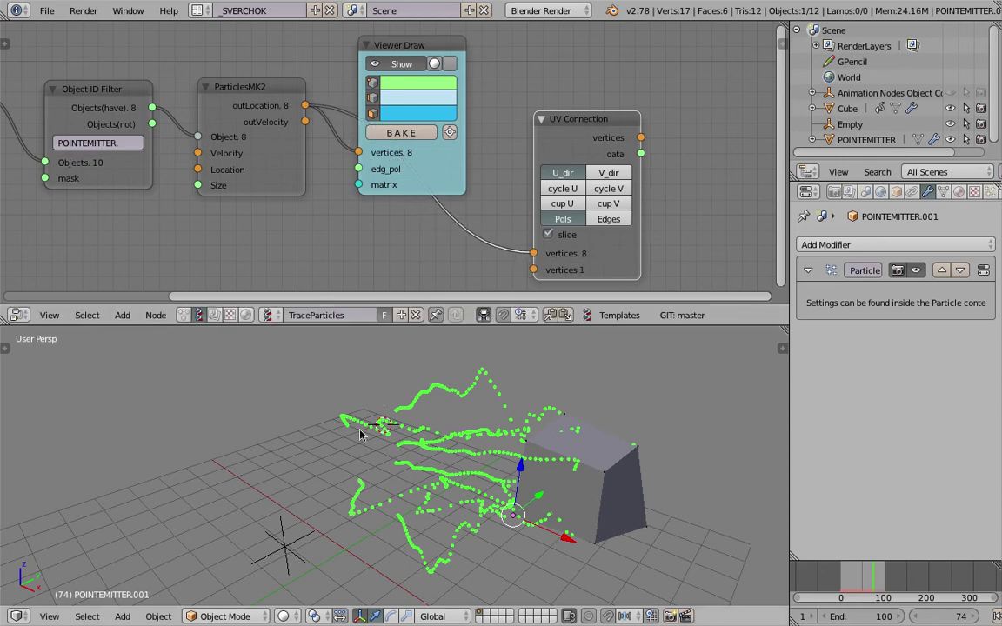
{"action": "scroll", "coordinate": [609, 174], "scroll_direction": "down", "scroll_amount": 1}
{"action": "middle_click_drag", "start_coordinate": [609, 174], "coordinate": [524, 183]}
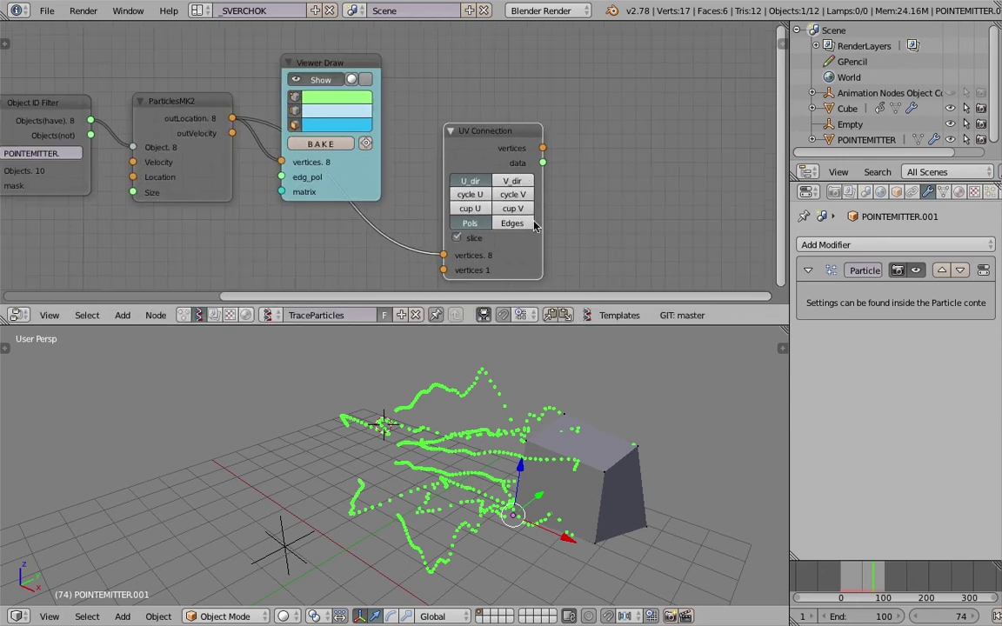
{"action": "left_click", "coordinate": [517, 226]}
Move Viewer Draw past the UV Connection node and wire that node's vertices and data outputs into vertices and edg_pol
{"action": "middle_click_drag", "start_coordinate": [444, 161], "coordinate": [426, 162]}
{"action": "left_click_drag", "start_coordinate": [355, 61], "coordinate": [685, 59]}
{"action": "left_click", "coordinate": [758, 57]}
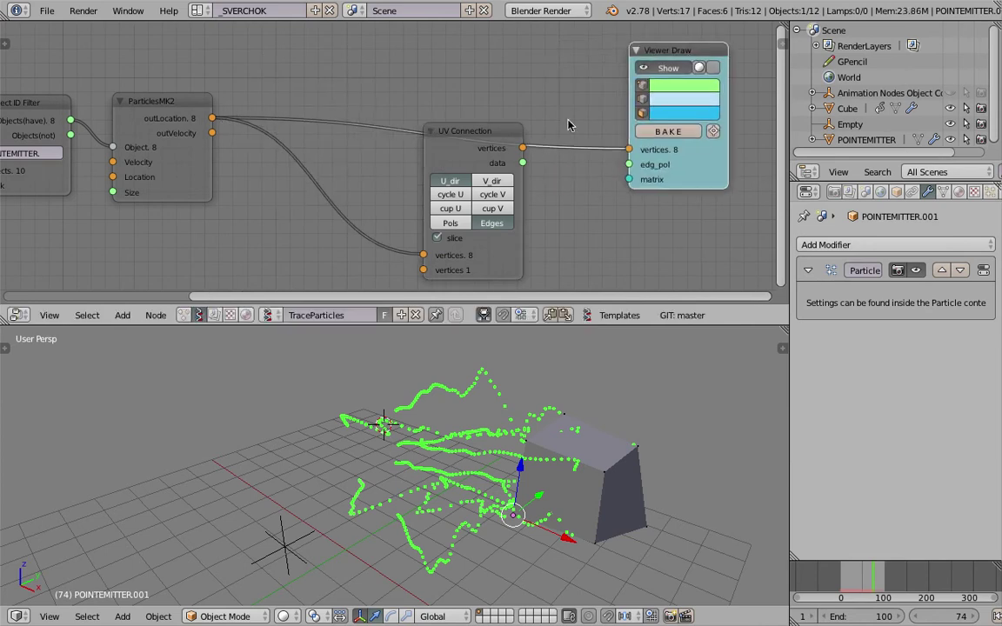
{"action": "left_click_drag", "start_coordinate": [522, 163], "coordinate": [629, 164]}
Set both the vertex colour and the edge colour of the Viewer Draw node to red
{"action": "left_click", "coordinate": [679, 88]}
{"action": "left_click_drag", "start_coordinate": [709, 186], "coordinate": [711, 200]}
{"action": "middle_click_drag", "start_coordinate": [561, 442], "coordinate": [589, 400]}
{"action": "scroll", "coordinate": [588, 400], "scroll_direction": "up", "scroll_amount": 2}
{"action": "left_click", "coordinate": [684, 99]}
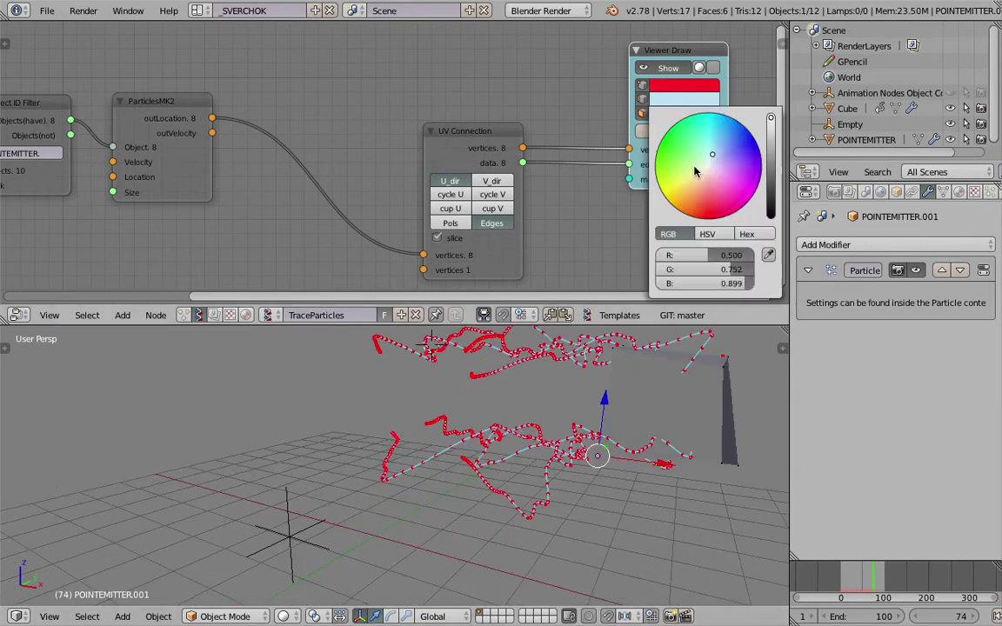
{"action": "left_click", "coordinate": [697, 211]}
{"action": "scroll", "coordinate": [548, 115], "scroll_direction": "down", "scroll_amount": 2}
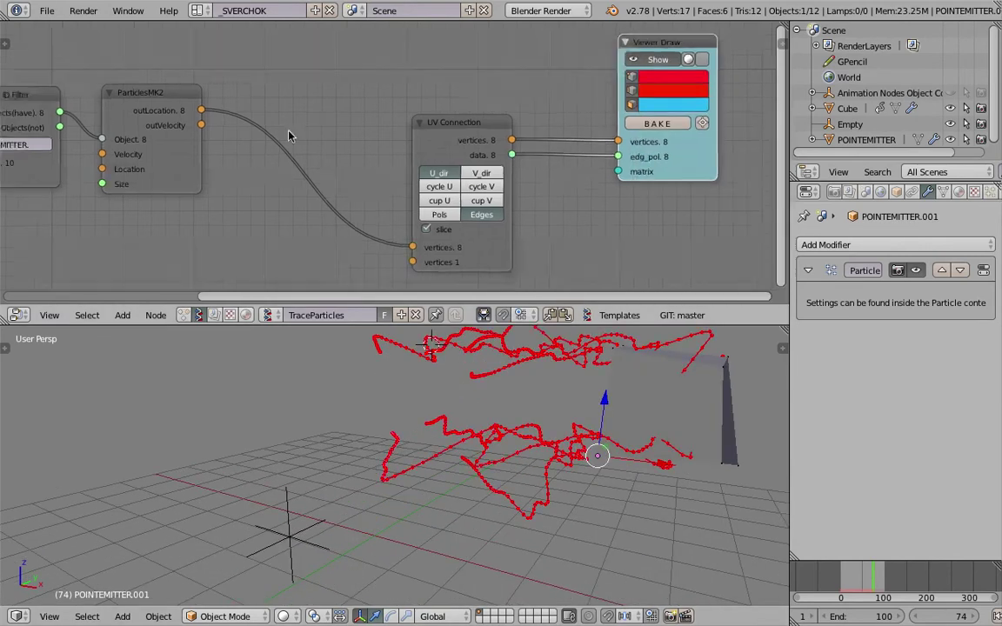
Change the Viewer Draw vertex colour to yellow-green and save the blend file
{"action": "left_click", "coordinate": [635, 85]}
{"action": "left_click_drag", "start_coordinate": [652, 150], "coordinate": [626, 156]}
{"action": "middle_click_drag", "start_coordinate": [636, 348], "coordinate": [505, 388]}
{"action": "key", "text": "ctrl+s"}
{"action": "left_click", "coordinate": [505, 388]}
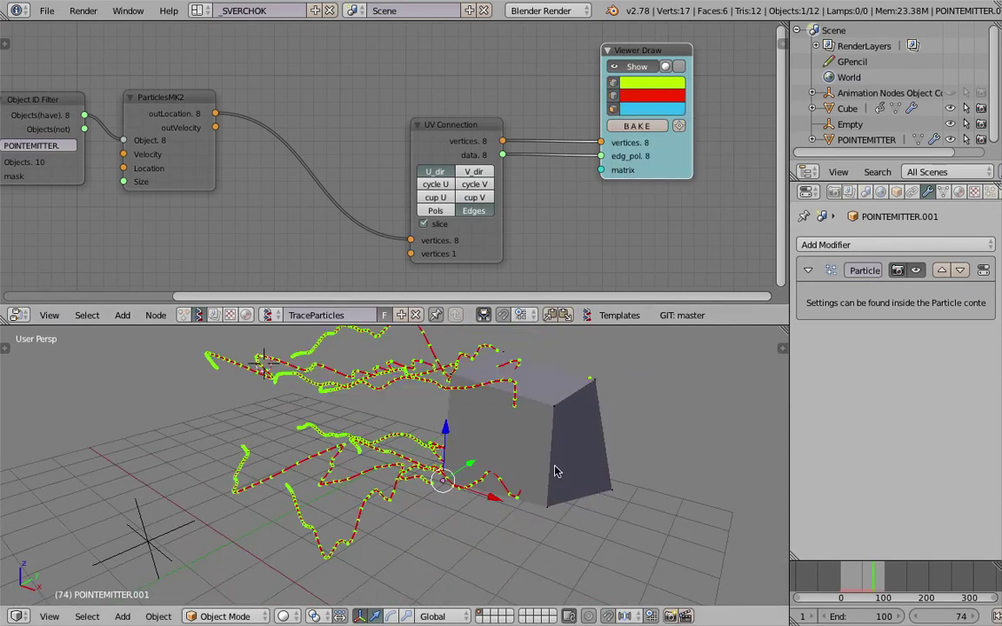
Play the animation to check how the traced particle paths develop around the cube
{"action": "middle_click_drag", "start_coordinate": [556, 472], "coordinate": [541, 475]}
{"action": "scroll", "coordinate": [902, 617], "scroll_direction": "down", "scroll_amount": 4}
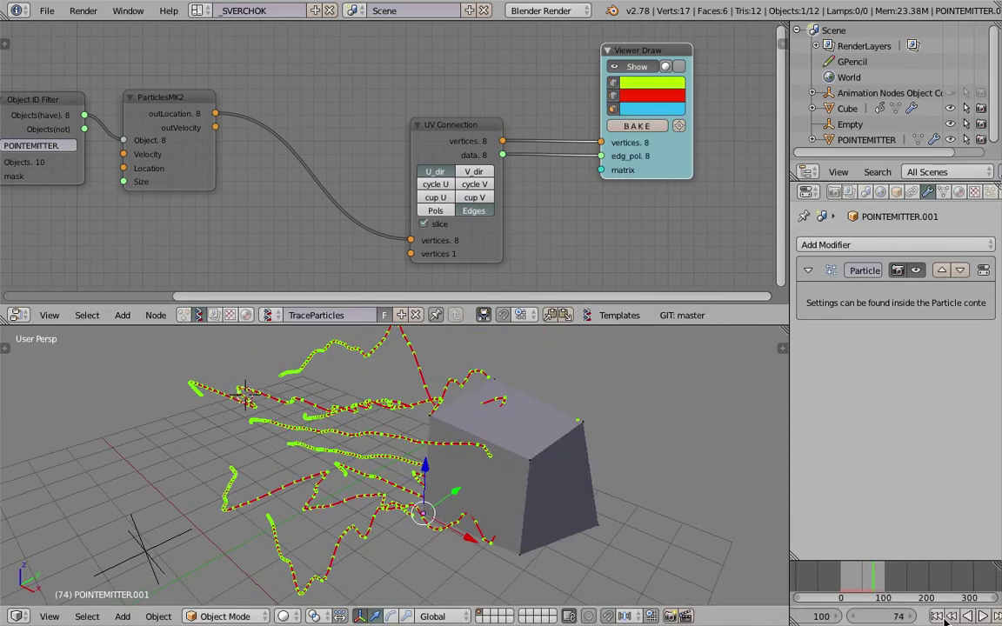
{"action": "left_click", "coordinate": [874, 615]}
{"action": "left_click", "coordinate": [920, 616]}
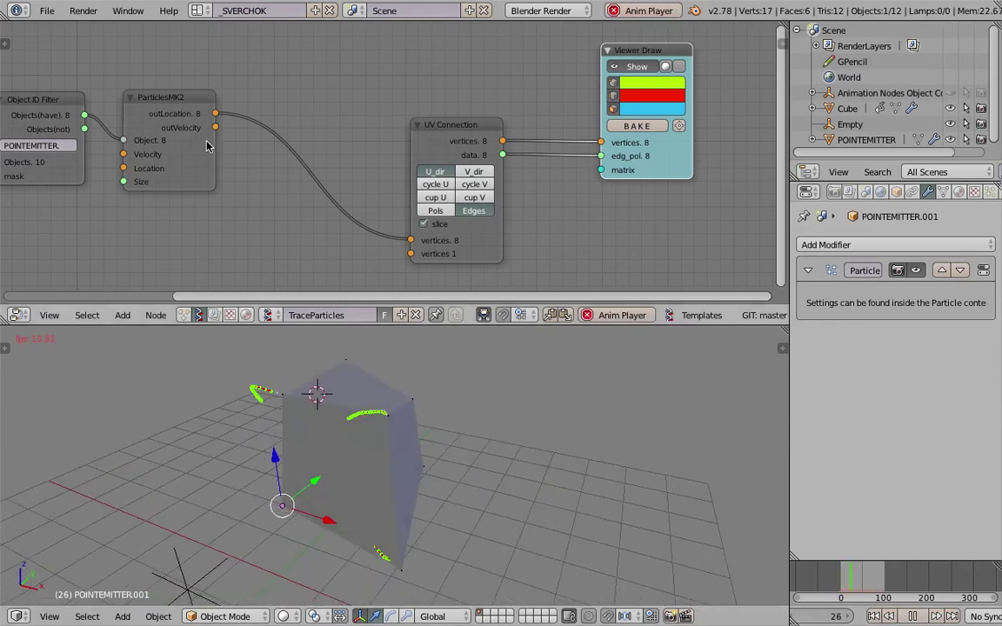
{"action": "scroll", "coordinate": [235, 148], "scroll_direction": "down", "scroll_amount": 2}
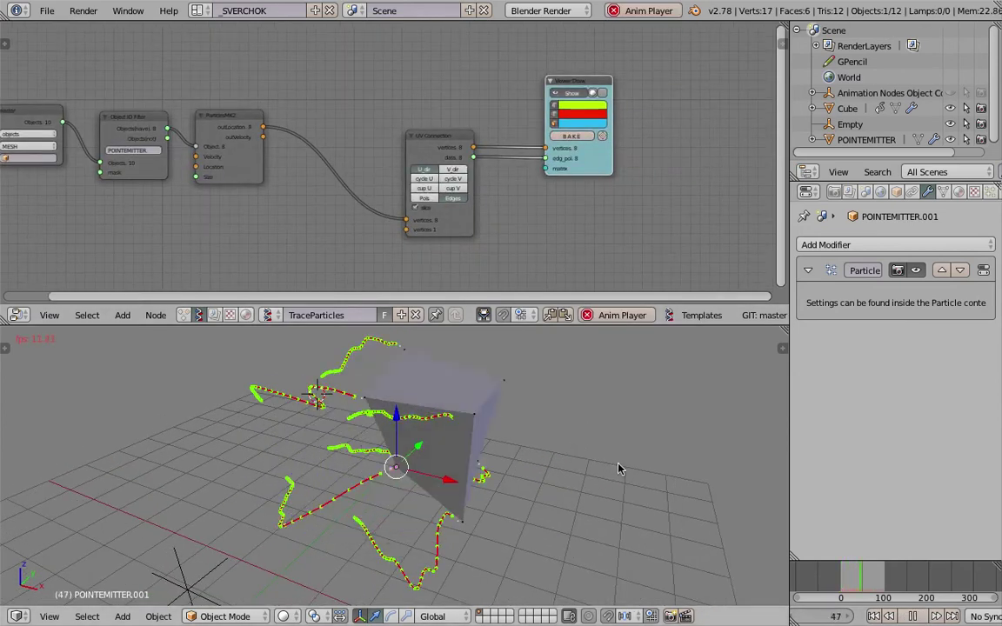
{"action": "key", "text": "Escape"}
Tidy the tree by moving the UV Connection and Viewer Draw nodes close to ParticlesMK2, and save the blend file
{"action": "key", "text": "ctrl+s"}
{"action": "left_click", "coordinate": [535, 443]}
{"action": "middle_click_drag", "start_coordinate": [202, 150], "coordinate": [295, 171]}
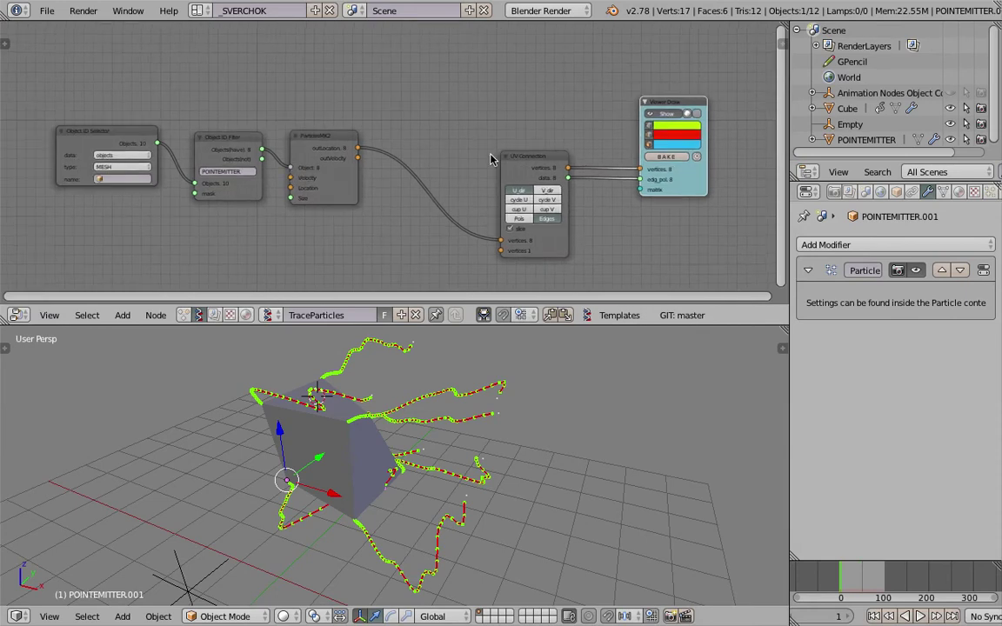
{"action": "left_click_drag", "start_coordinate": [511, 157], "coordinate": [403, 124]}
{"action": "left_click_drag", "start_coordinate": [672, 102], "coordinate": [512, 92]}
{"action": "key", "text": "ctrl+s"}
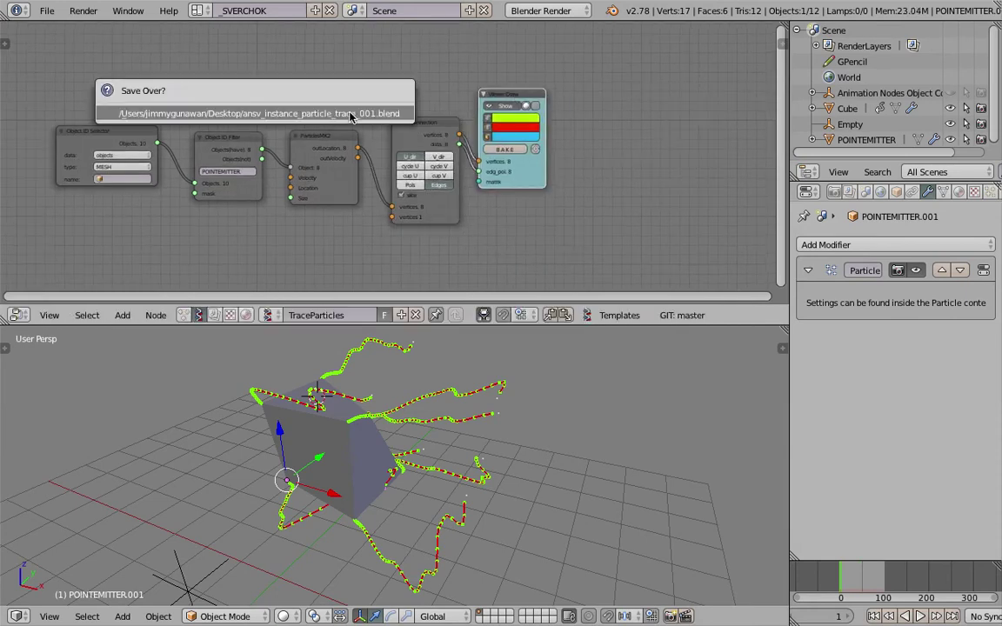
{"action": "left_click", "coordinate": [351, 118]}
Examine the Object ID Selector node's data, type and name options and the kinds of objects it can pick
{"action": "middle_click_drag", "start_coordinate": [273, 126], "coordinate": [469, 143]}
{"action": "scroll", "coordinate": [331, 161], "scroll_direction": "up", "scroll_amount": 2}
{"action": "mouse_move", "coordinate": [285, 180]}
{"action": "middle_mouse_down"}
{"action": "mouse_move", "coordinate": [254, 183]}
{"action": "mouse_move", "coordinate": [302, 162]}
{"action": "middle_mouse_up"}
{"action": "scroll", "coordinate": [298, 155], "scroll_direction": "up", "scroll_amount": 2}
{"action": "left_click_drag", "start_coordinate": [288, 126], "coordinate": [257, 115]}
{"action": "middle_click_drag", "start_coordinate": [241, 177], "coordinate": [306, 169]}
{"action": "scroll", "coordinate": [307, 187], "scroll_direction": "up", "scroll_amount": 2}
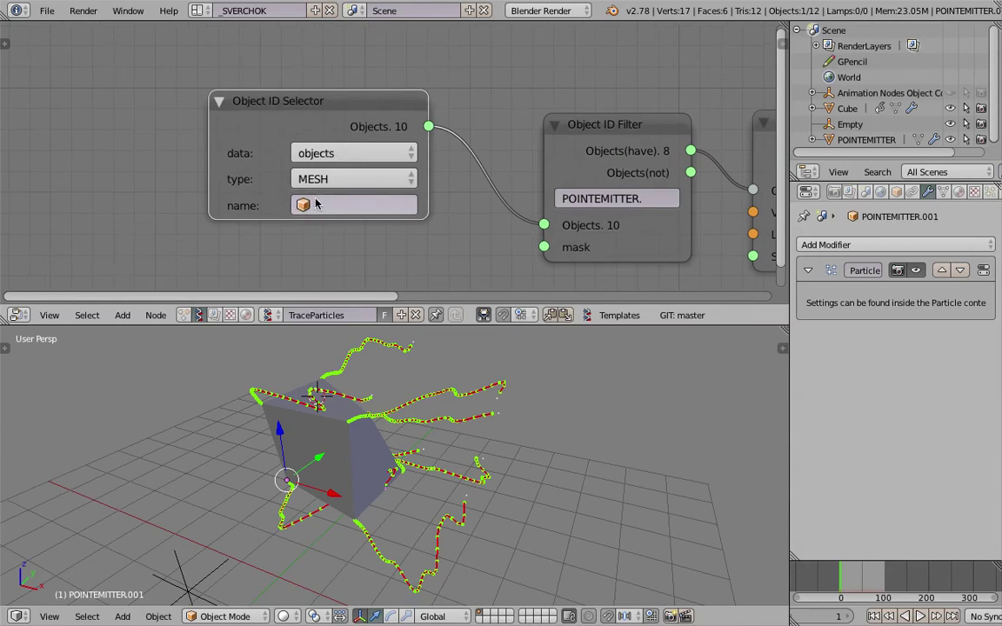
{"action": "scroll", "coordinate": [355, 205], "scroll_direction": "up", "scroll_amount": 1}
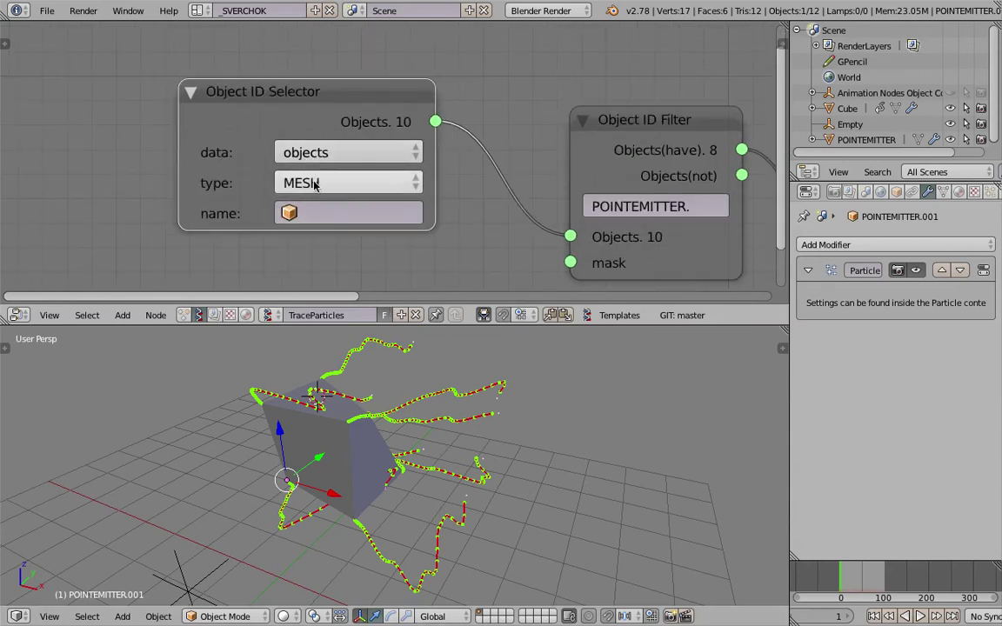
{"action": "left_click", "coordinate": [322, 184]}
{"action": "left_click", "coordinate": [303, 212]}
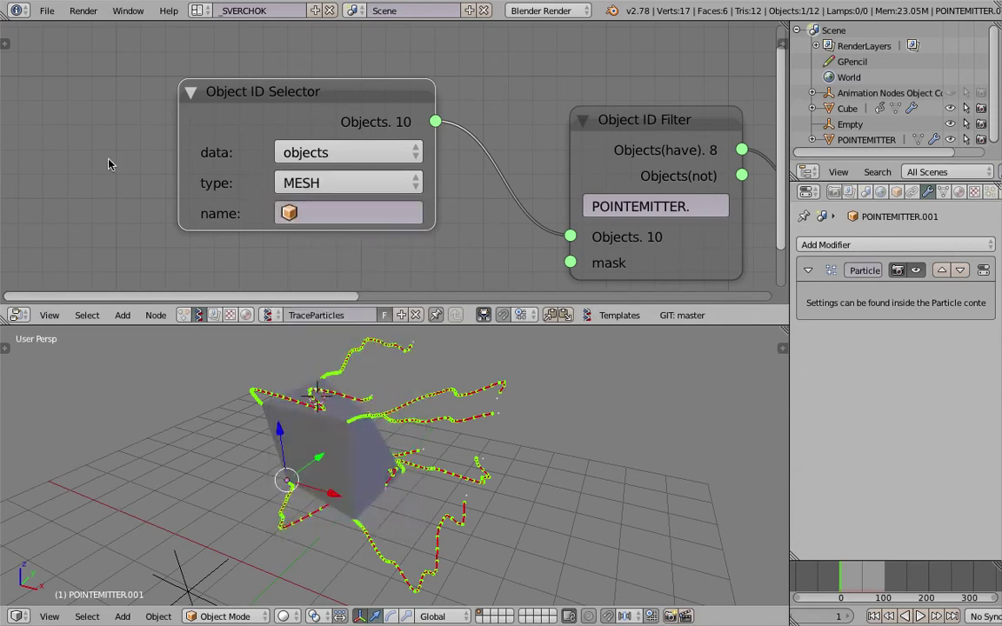
{"action": "scroll", "coordinate": [490, 411], "scroll_direction": "down", "scroll_amount": 3}
{"action": "key", "text": "shift+a"}
{"action": "mouse_move", "coordinate": [501, 320]}
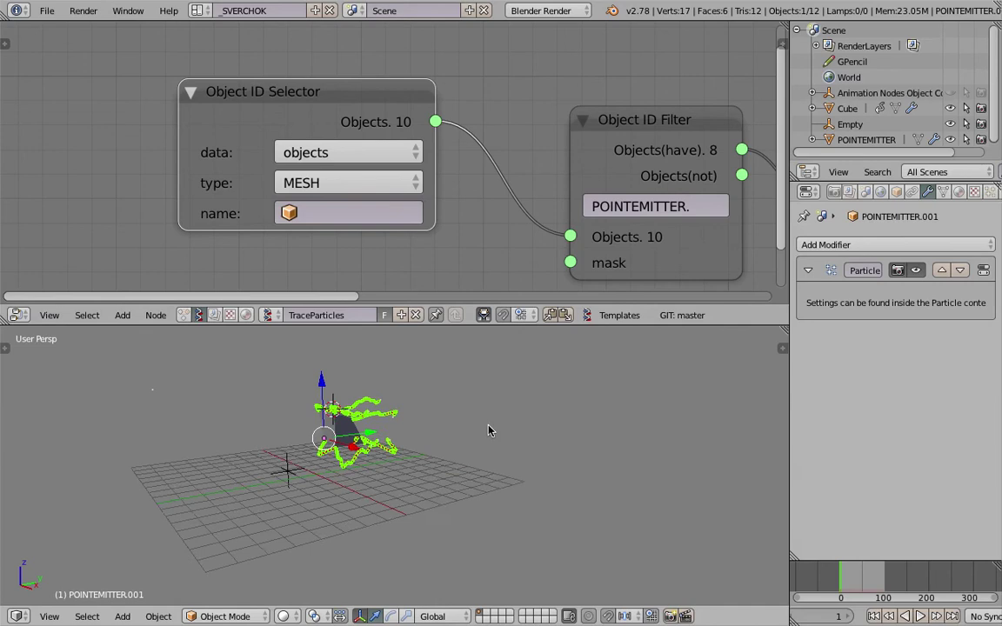
{"action": "middle_click_drag", "start_coordinate": [489, 424], "coordinate": [489, 442]}
Examine the Object ID Filter node and select the original emitter object in the viewport to compare its name with the filter
{"action": "left_click_drag", "start_coordinate": [373, 128], "coordinate": [330, 123]}
{"action": "middle_click_drag", "start_coordinate": [526, 119], "coordinate": [439, 114]}
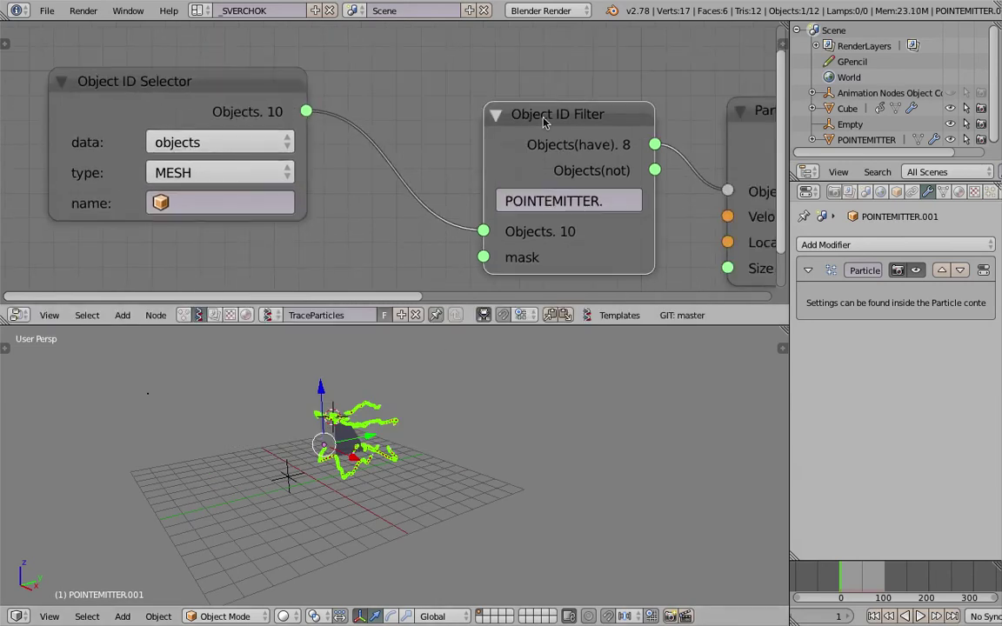
{"action": "scroll", "coordinate": [439, 130], "scroll_direction": "down", "scroll_amount": 2, "text": "ctrl"}
{"action": "scroll", "coordinate": [439, 171], "scroll_direction": "up", "scroll_amount": 2}
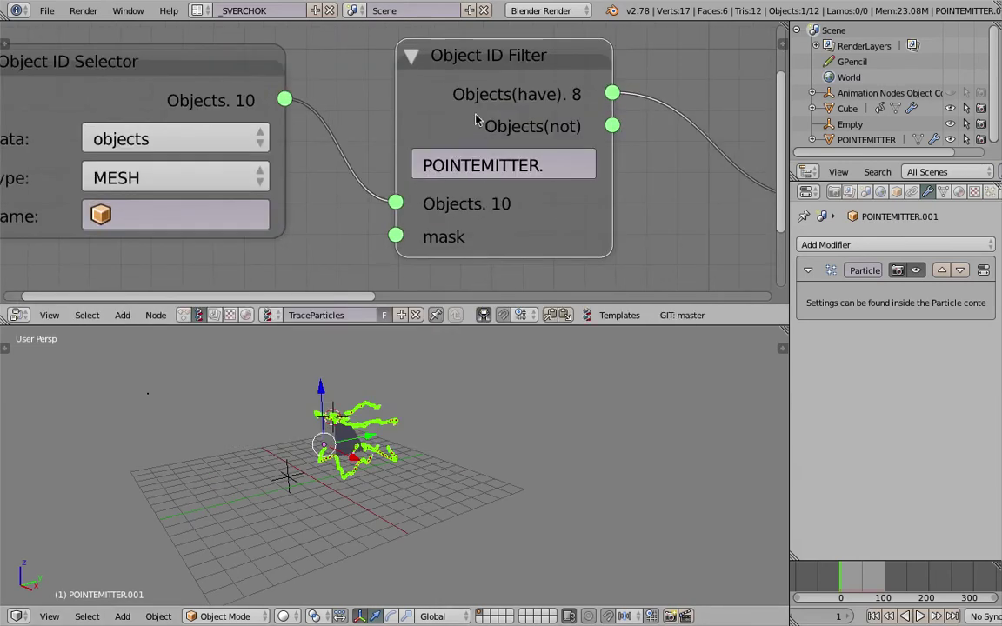
{"action": "scroll", "coordinate": [483, 170], "scroll_direction": "down", "scroll_amount": 2, "text": "ctrl"}
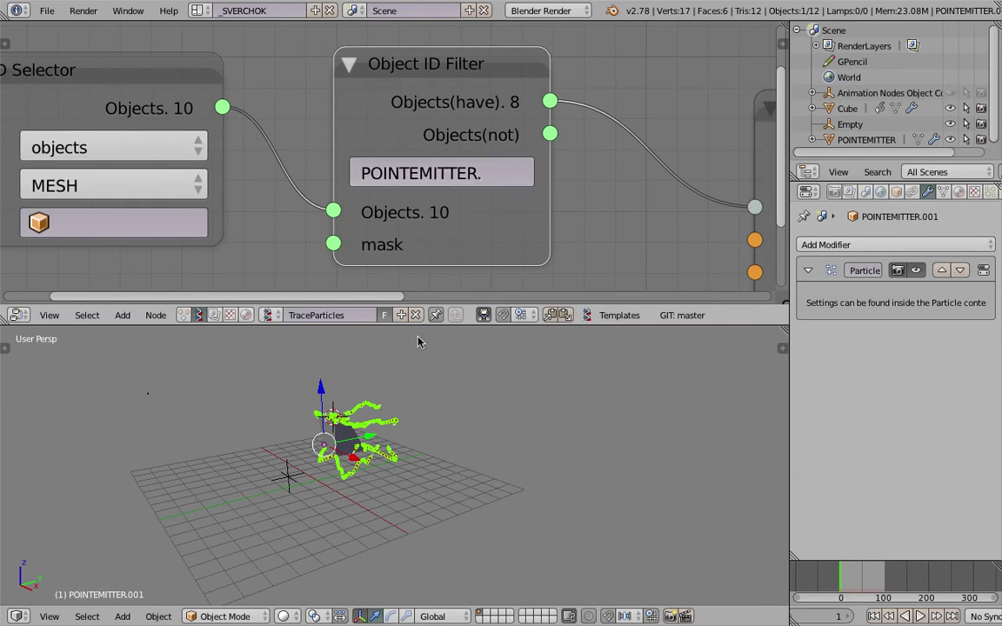
{"action": "middle_click_drag", "start_coordinate": [146, 421], "coordinate": [170, 430]}
{"action": "right_click", "coordinate": [138, 402]}
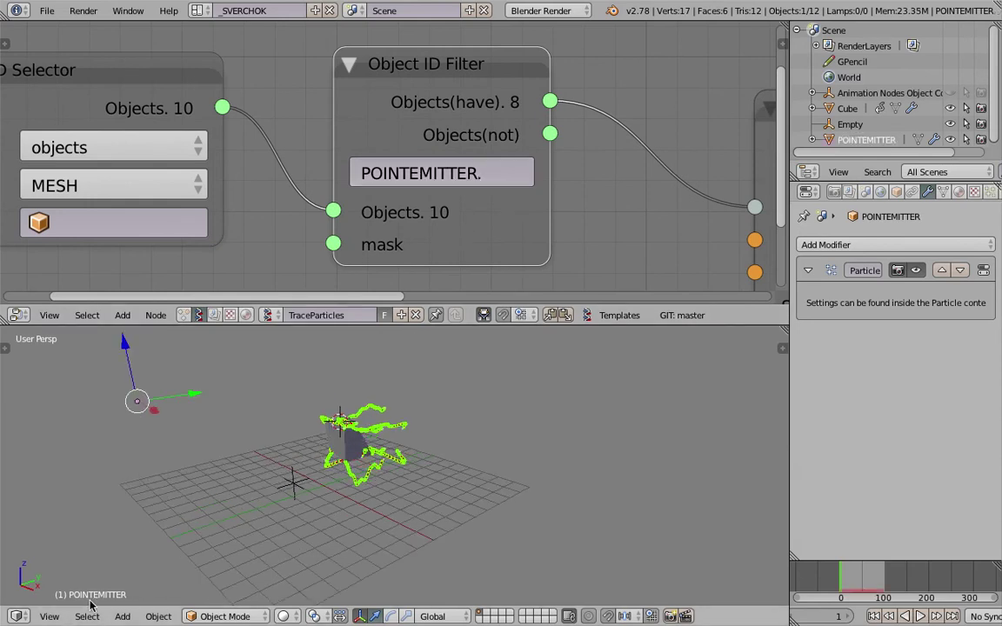
Reposition the Object ID Filter and ParticlesMK2 nodes so that they line up along the node chain
{"action": "middle_click_drag", "start_coordinate": [321, 488], "coordinate": [309, 494]}
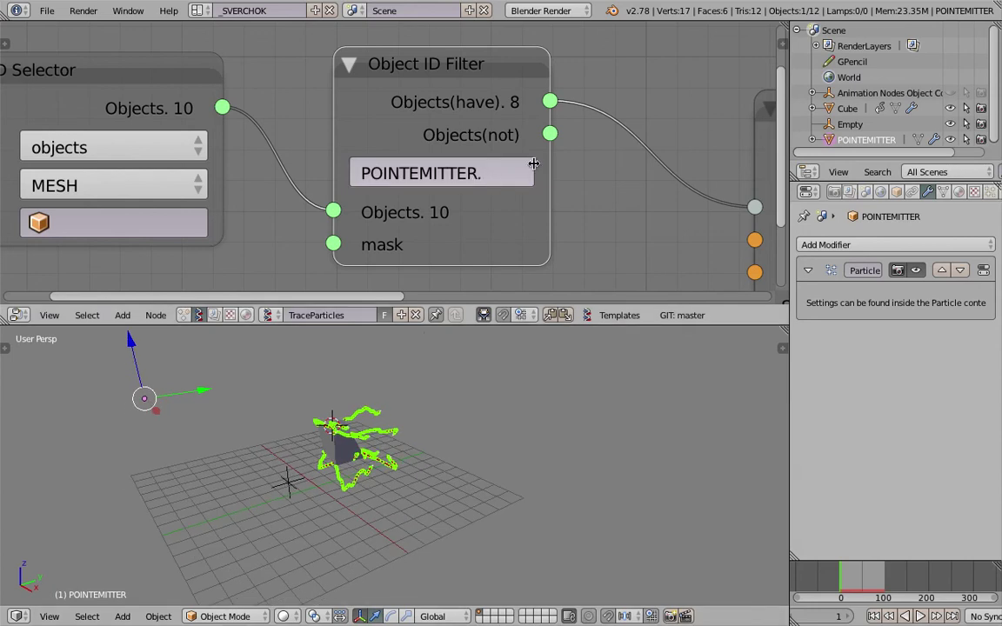
{"action": "middle_click_drag", "start_coordinate": [534, 164], "coordinate": [417, 167]}
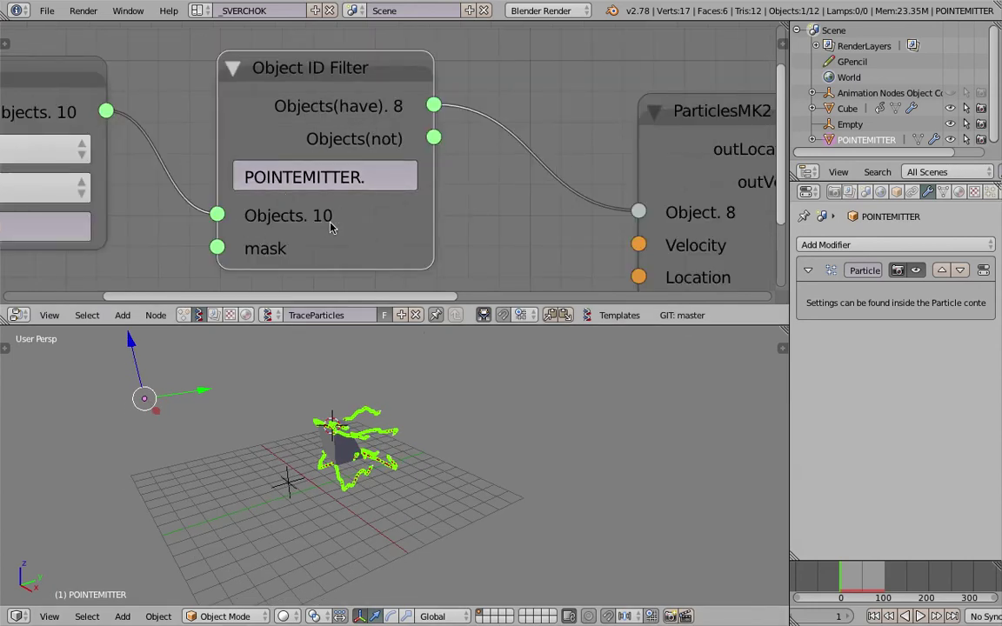
{"action": "left_click_drag", "start_coordinate": [354, 79], "coordinate": [350, 86]}
{"action": "middle_click_drag", "start_coordinate": [541, 123], "coordinate": [364, 123]}
{"action": "scroll", "coordinate": [435, 123], "scroll_direction": "down", "scroll_amount": 3}
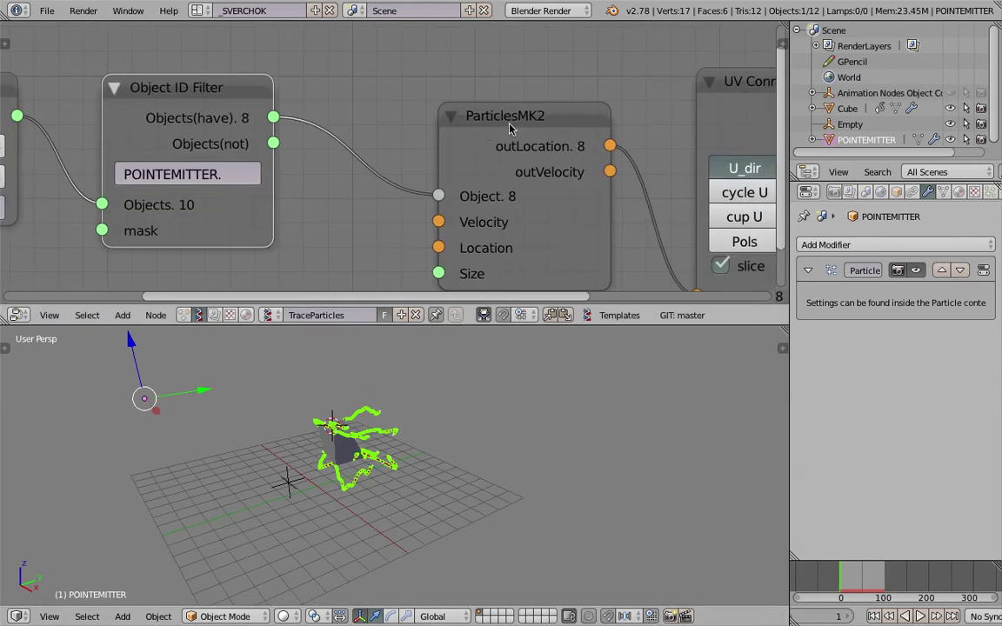
{"action": "left_click_drag", "start_coordinate": [509, 124], "coordinate": [468, 98]}
{"action": "scroll", "coordinate": [491, 122], "scroll_direction": "down", "scroll_amount": 1}
{"action": "middle_click_drag", "start_coordinate": [491, 122], "coordinate": [383, 111]}
{"action": "scroll", "coordinate": [435, 104], "scroll_direction": "down", "scroll_amount": 3}
Move the UV Connection and Viewer Draw nodes into line with ParticlesMK2 and save the blend file
{"action": "left_click_drag", "start_coordinate": [584, 93], "coordinate": [553, 74]}
{"action": "middle_click_drag", "start_coordinate": [641, 65], "coordinate": [503, 84]}
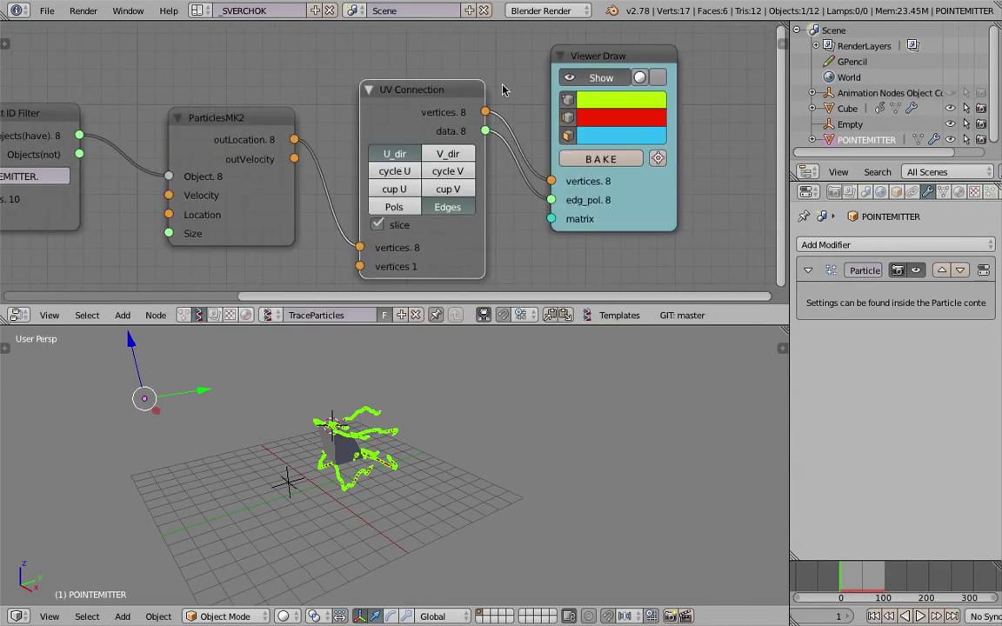
{"action": "left_click_drag", "start_coordinate": [587, 58], "coordinate": [585, 93]}
{"action": "middle_click_drag", "start_coordinate": [283, 118], "coordinate": [309, 118]}
{"action": "key", "text": "ctrl+s"}
Fine-tune the spacing by shifting the ParticlesMK2 and UV Connection nodes slightly
{"action": "left_click", "coordinate": [293, 119]}
{"action": "scroll", "coordinate": [261, 122], "scroll_direction": "up", "scroll_amount": 2}
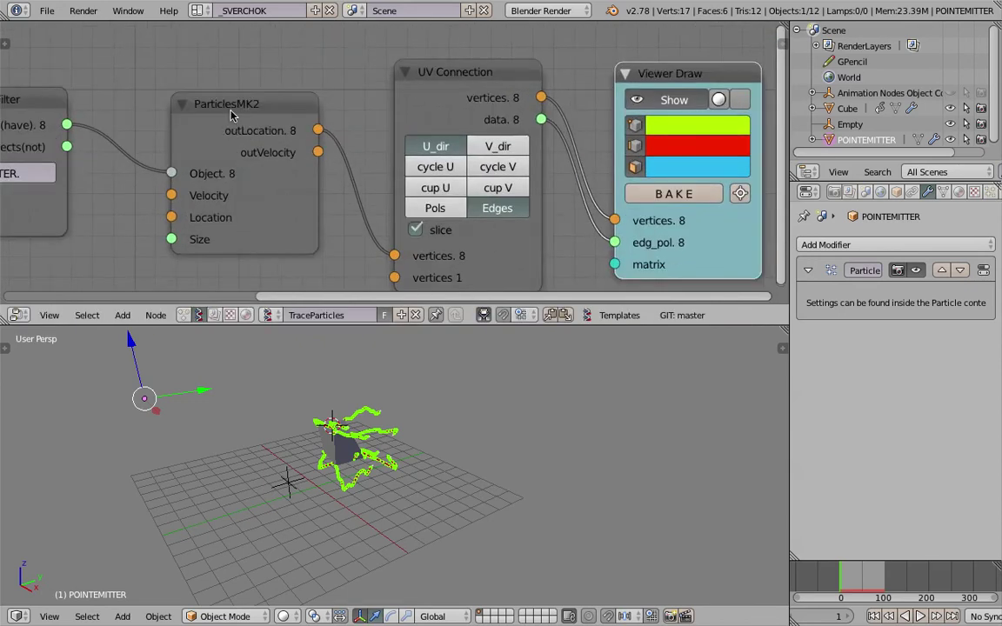
{"action": "left_click_drag", "start_coordinate": [231, 111], "coordinate": [222, 110]}
{"action": "middle_click_drag", "start_coordinate": [279, 152], "coordinate": [246, 138]}
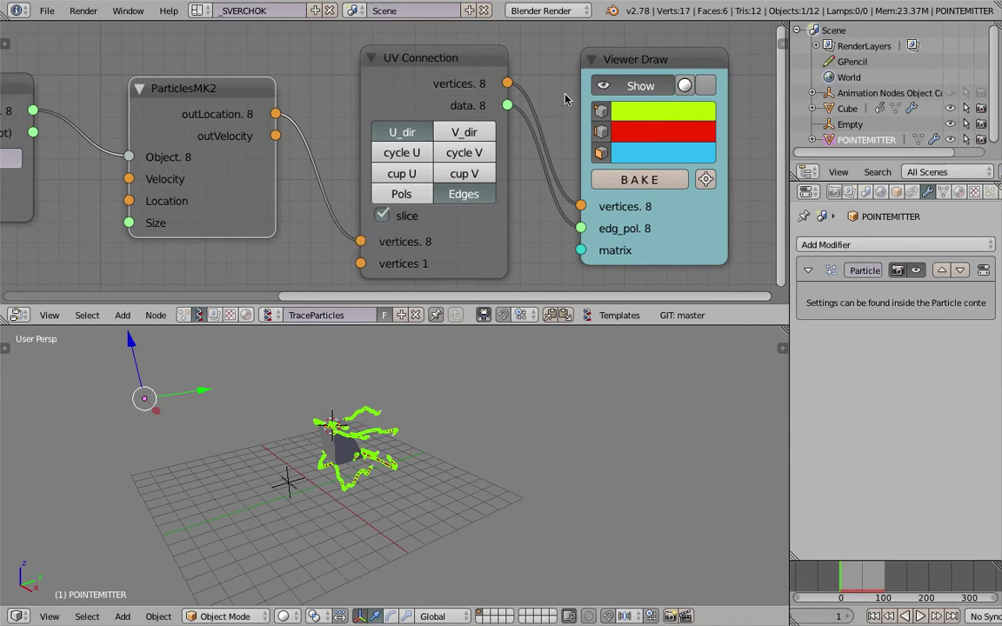
{"action": "left_click_drag", "start_coordinate": [434, 74], "coordinate": [418, 77]}
Add a Polyline Viewer MK1 node beside the Viewer Draw node in the TraceParticles tree
{"action": "middle_click_drag", "start_coordinate": [482, 400], "coordinate": [521, 405]}
{"action": "scroll", "coordinate": [522, 405], "scroll_direction": "up", "scroll_amount": 4}
{"action": "scroll", "coordinate": [581, 252], "scroll_direction": "down", "scroll_amount": 3}
{"action": "middle_click_drag", "start_coordinate": [553, 209], "coordinate": [376, 204]}
{"action": "scroll", "coordinate": [471, 200], "scroll_direction": "up", "scroll_amount": 2}
{"action": "key", "text": "shift+a"}
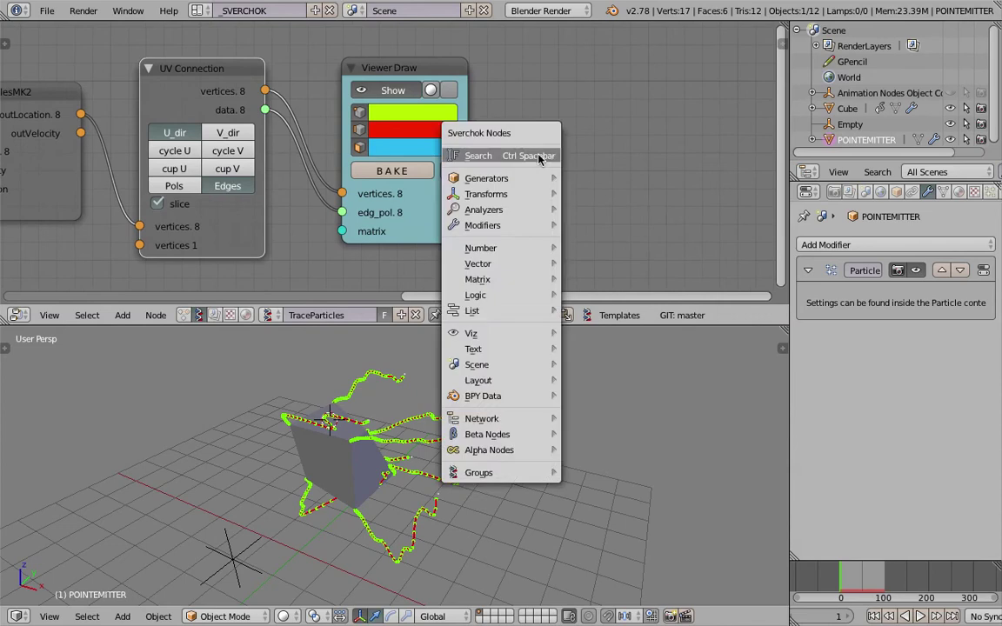
{"action": "left_click", "coordinate": [540, 157]}
{"action": "type", "text": "skin"}
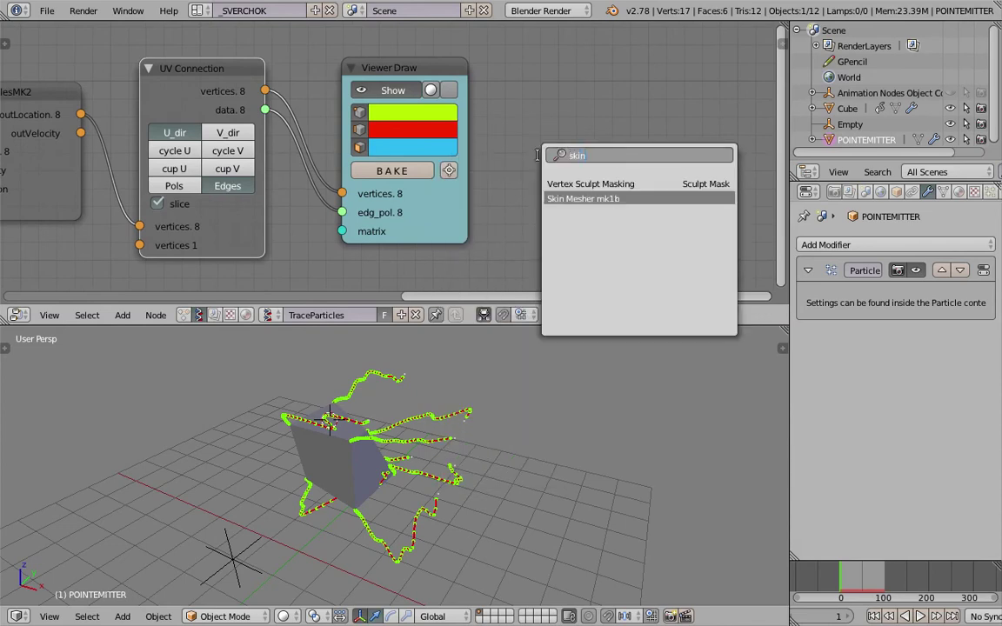
{"action": "type", "text": "polyline"}
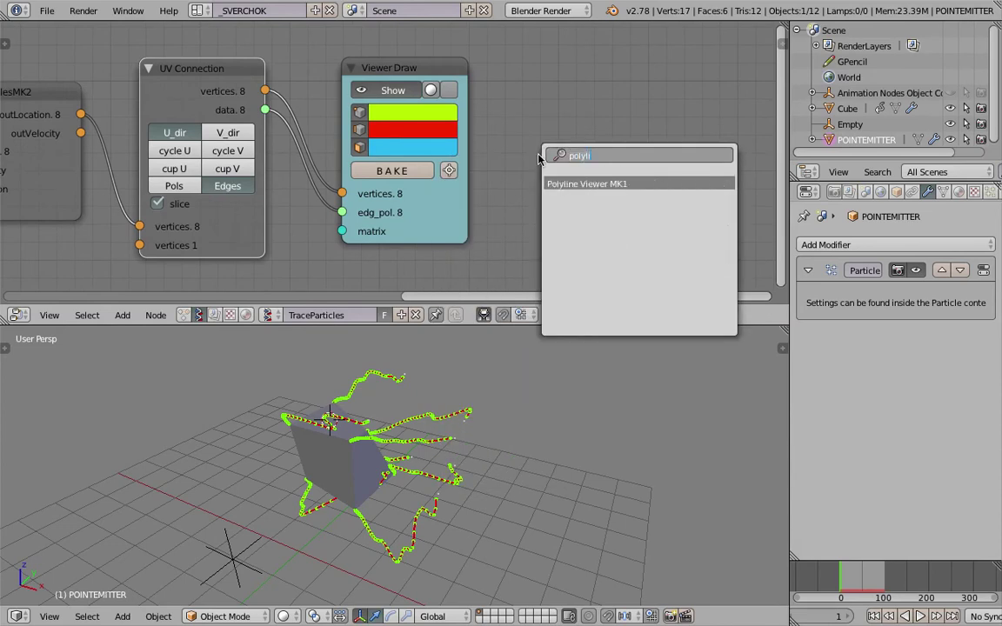
{"action": "key", "text": "Return"}
{"action": "left_click", "coordinate": [553, 58]}
{"action": "scroll", "coordinate": [489, 94], "scroll_direction": "down", "scroll_amount": 1}
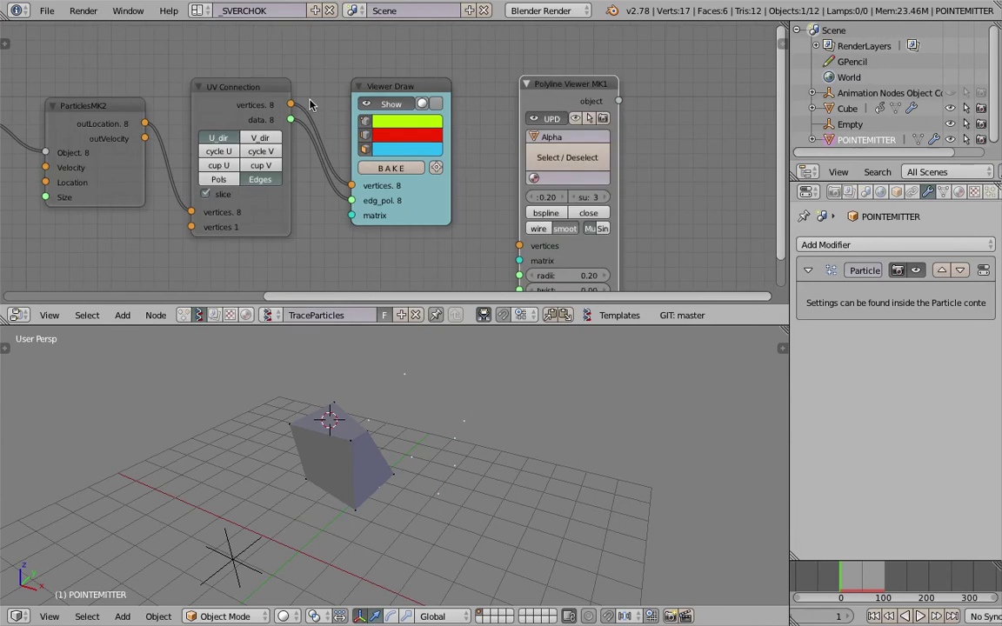
Feed the UV Connection vertices into the Polyline Viewer and set its radii to 0.38 while the animation plays
{"action": "left_click_drag", "start_coordinate": [291, 104], "coordinate": [520, 245]}
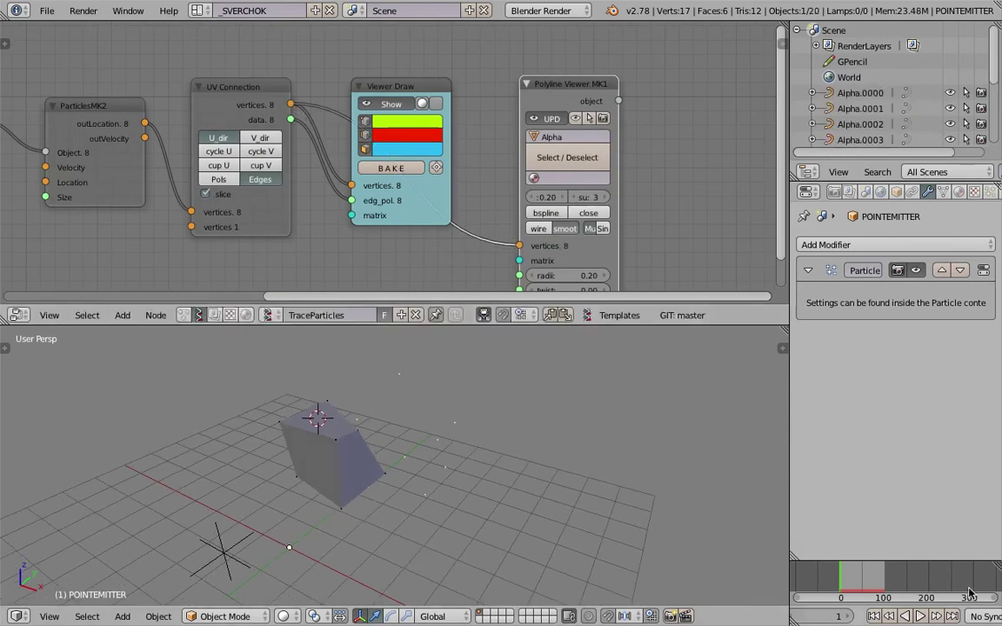
{"action": "left_click", "coordinate": [919, 616]}
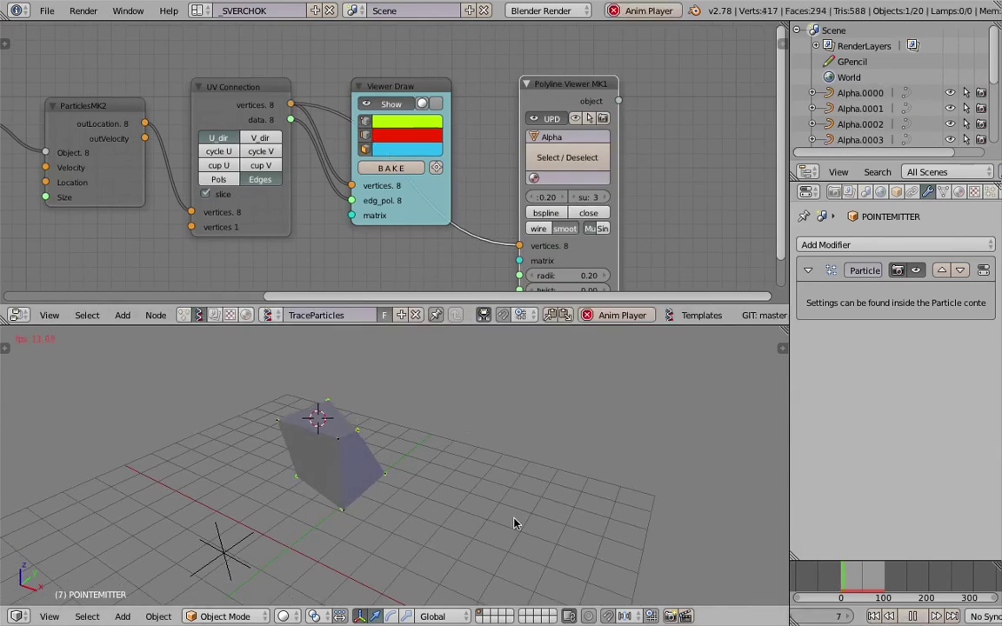
{"action": "middle_click_drag", "start_coordinate": [547, 267], "coordinate": [543, 226]}
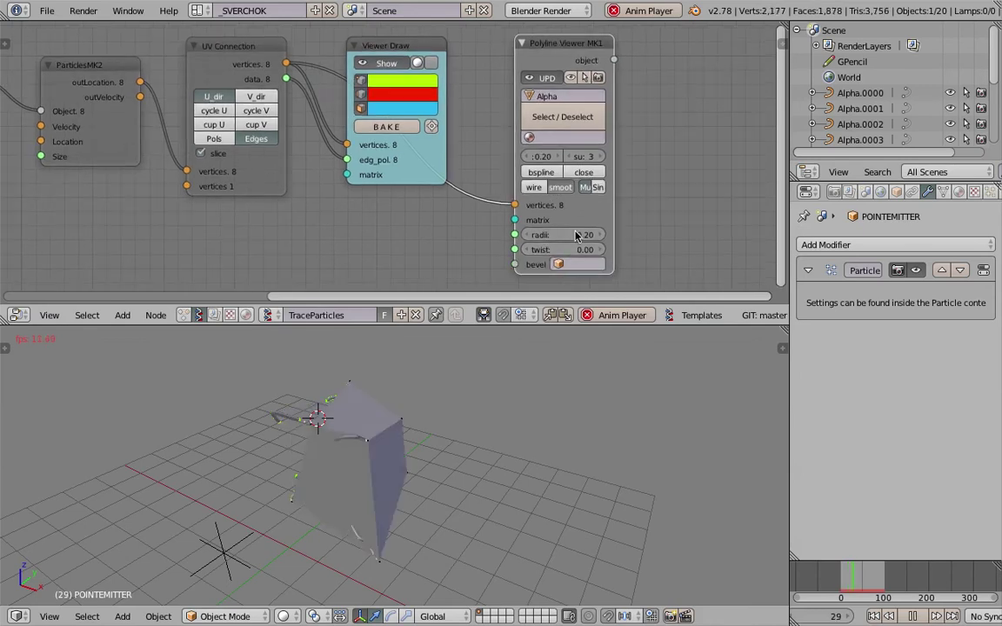
{"action": "left_click_drag", "start_coordinate": [576, 235], "coordinate": [604, 234]}
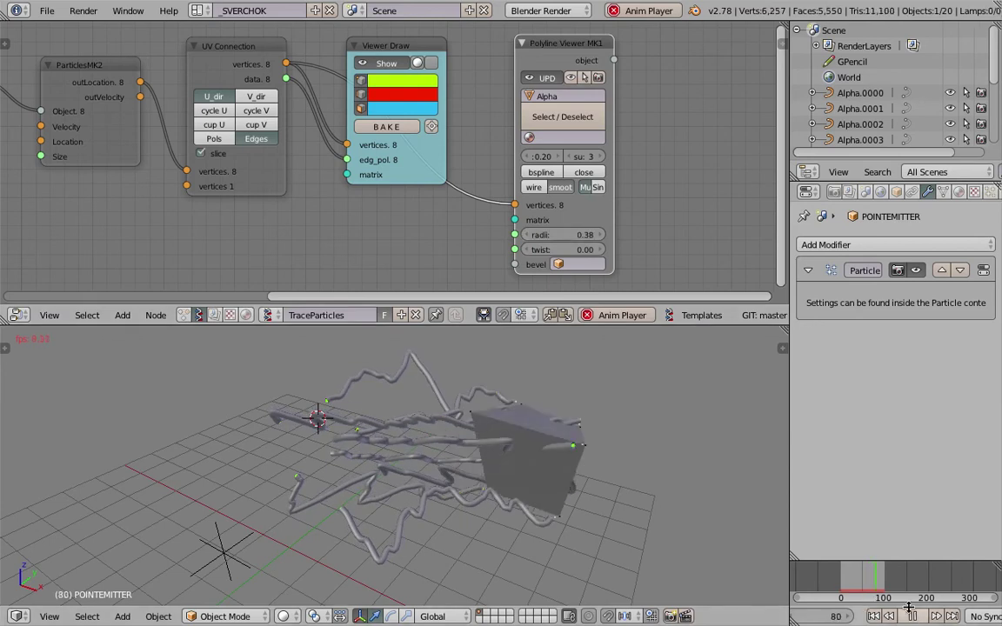
{"action": "key", "text": "alt+a"}
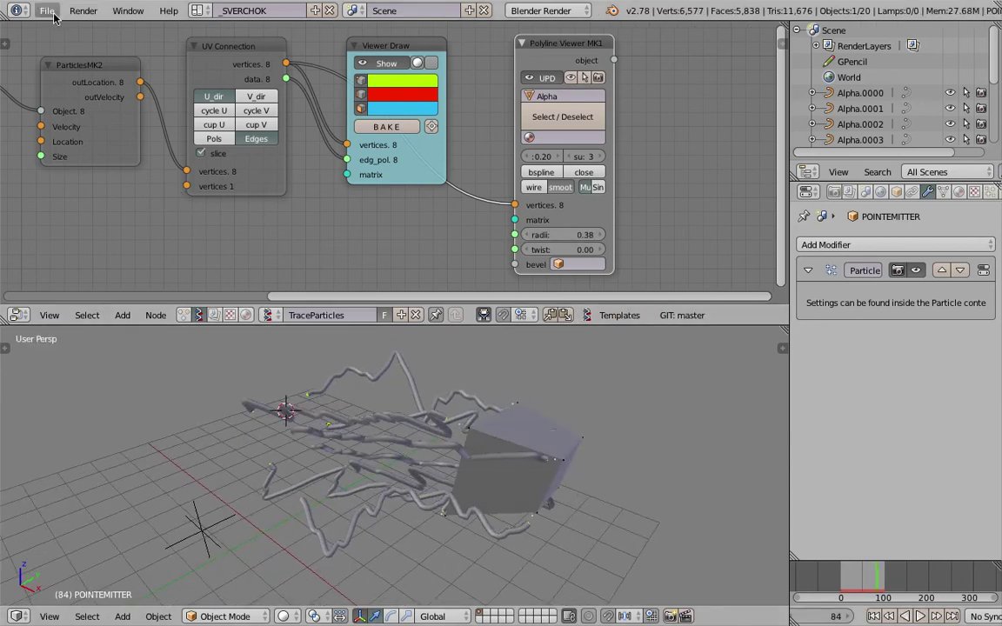
Search the add-ons in the user preferences for "btrace"
{"action": "left_click", "coordinate": [46, 10]}
{"action": "left_click", "coordinate": [111, 193]}
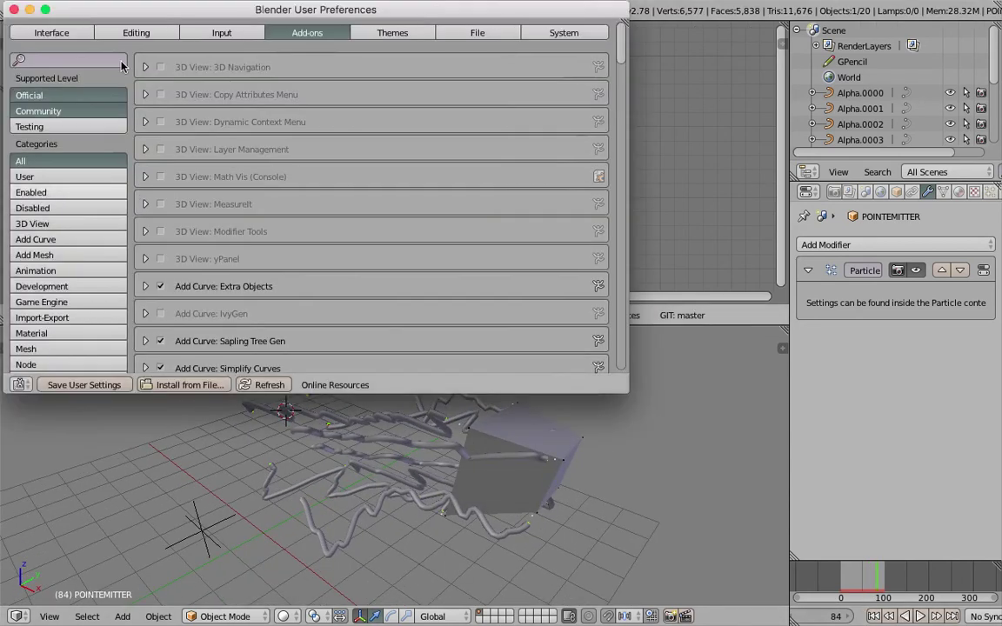
{"action": "left_click_drag", "start_coordinate": [142, 18], "coordinate": [262, 51]}
{"action": "left_click", "coordinate": [209, 101]}
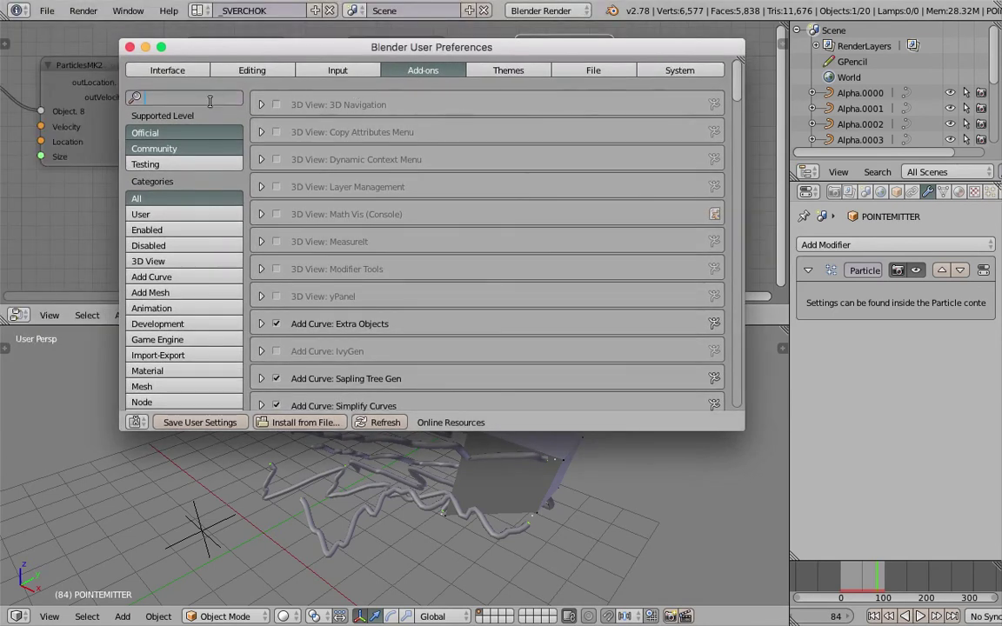
{"action": "type", "text": "btace"}
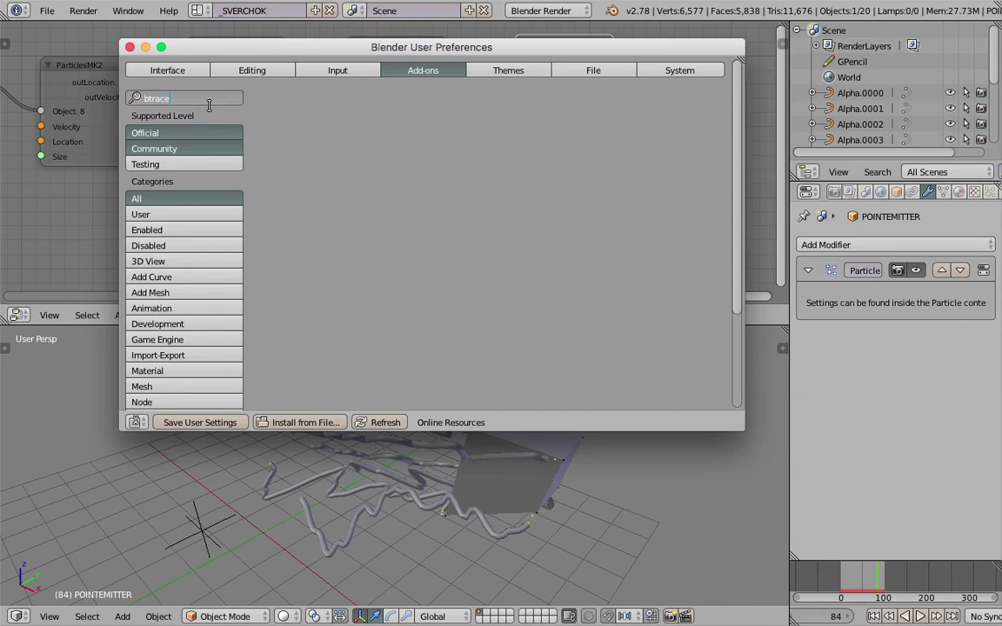
{"action": "key", "text": "Return"}
Check the Testing and Official add-on levels for "btra" and close the user preferences
{"action": "left_click", "coordinate": [195, 165]}
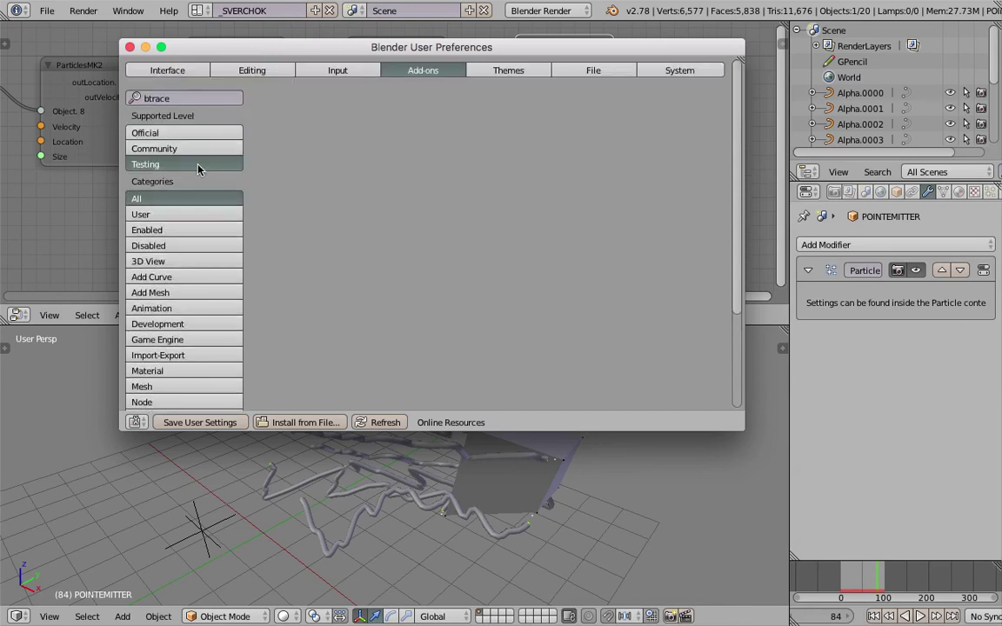
{"action": "left_click", "coordinate": [179, 133]}
{"action": "left_click", "coordinate": [187, 100]}
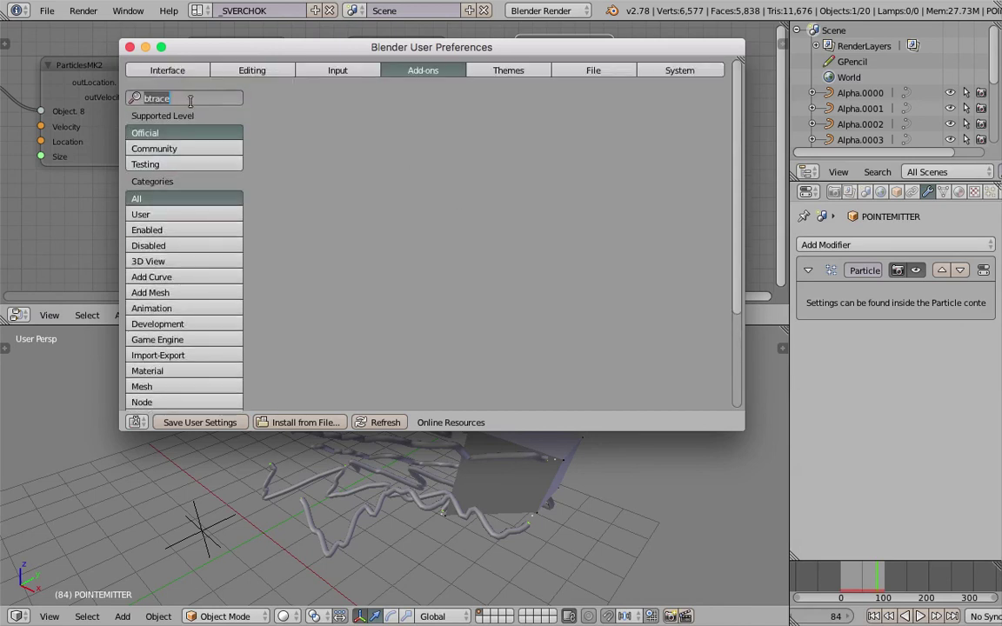
{"action": "type", "text": "btra"}
{"action": "key", "text": "Return"}
{"action": "left_click", "coordinate": [130, 48]}
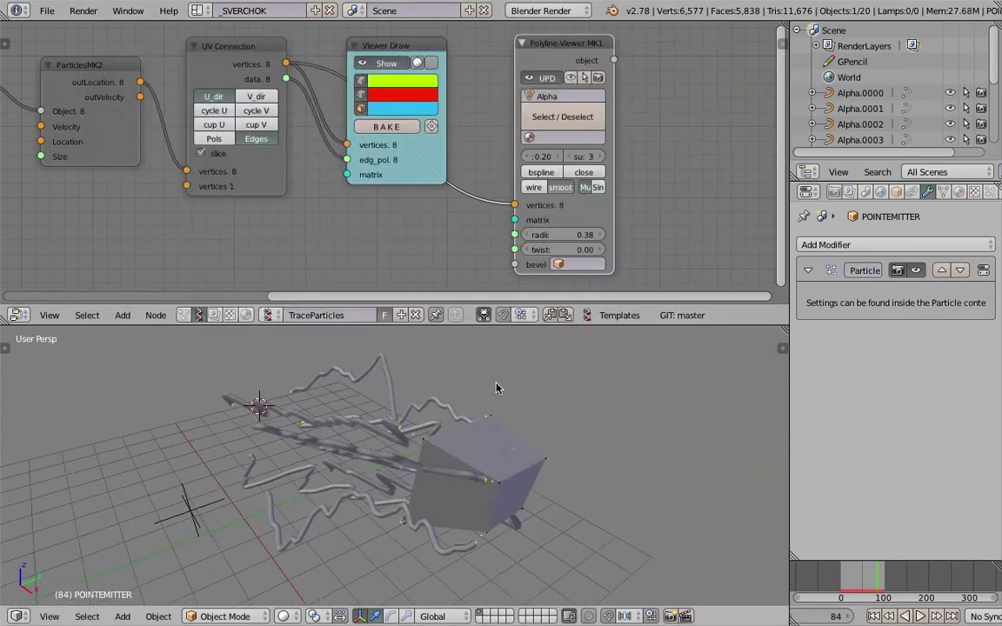
Return to frame 1 and replay the animation to watch the tube traces form
{"action": "middle_click_drag", "start_coordinate": [565, 495], "coordinate": [600, 481]}
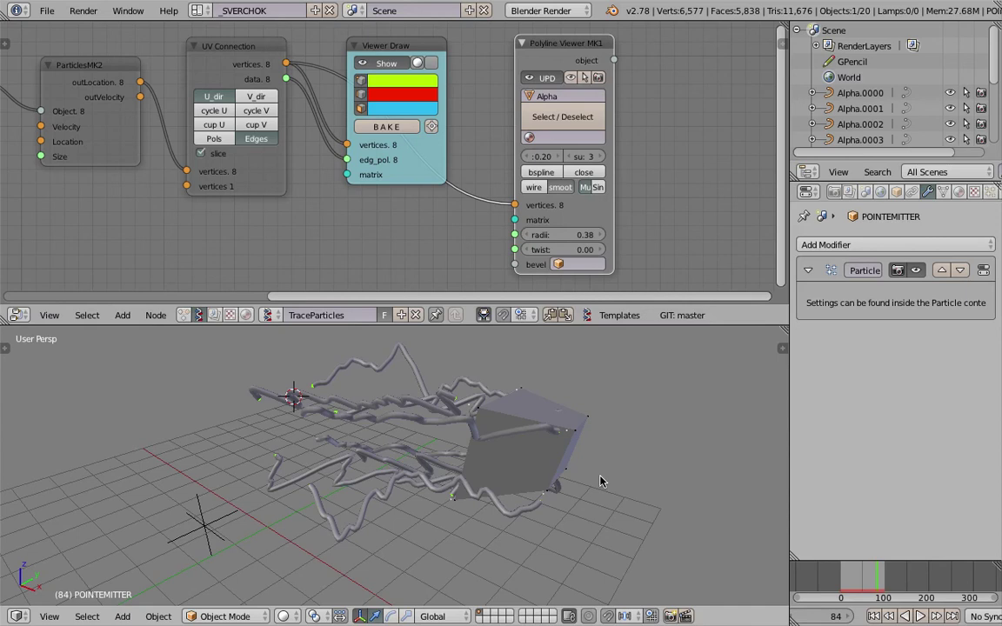
{"action": "left_click", "coordinate": [875, 618]}
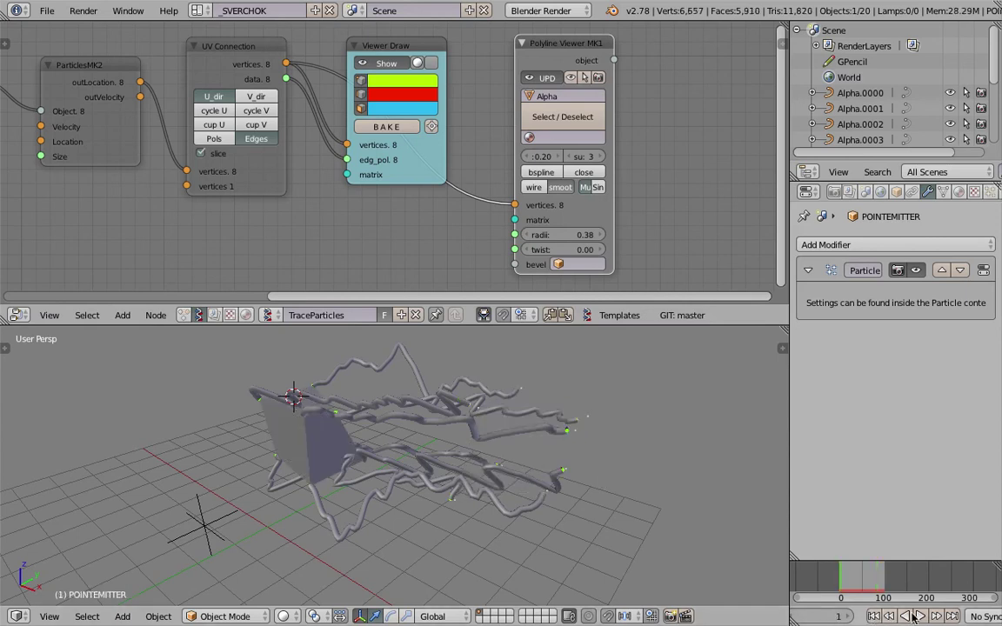
{"action": "key", "text": "alt+a"}
Select the cube, set its Displace modifier strength to 0.4 during playback, and stop the animation
{"action": "right_click", "coordinate": [345, 455]}
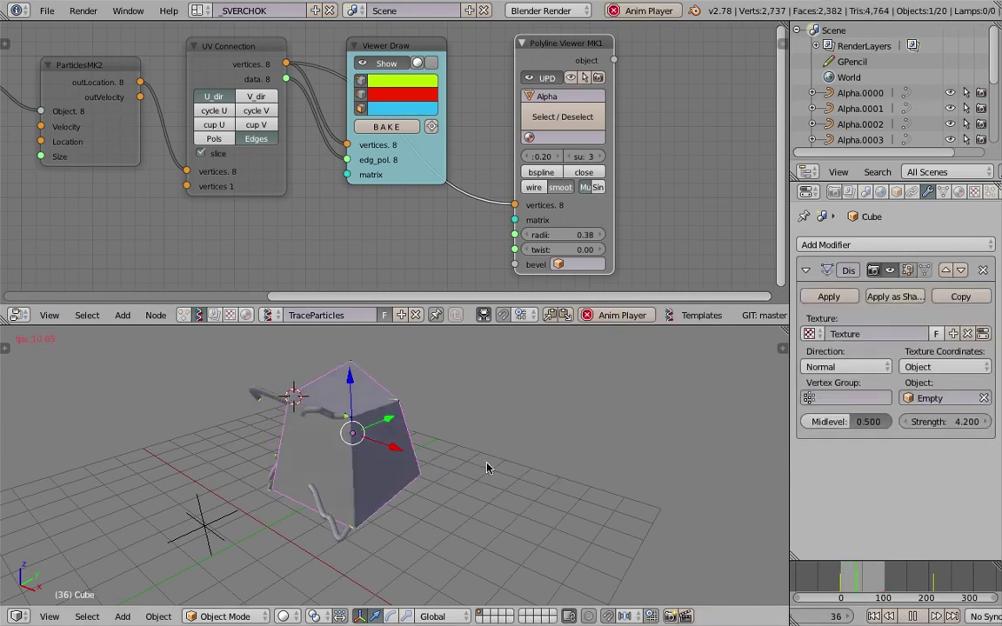
{"action": "mouse_move", "coordinate": [946, 422]}
{"action": "left_mouse_down"}
{"action": "mouse_move", "coordinate": [914, 422]}
{"action": "mouse_move", "coordinate": [997, 422]}
{"action": "mouse_move", "coordinate": [952, 422]}
{"action": "left_mouse_up"}
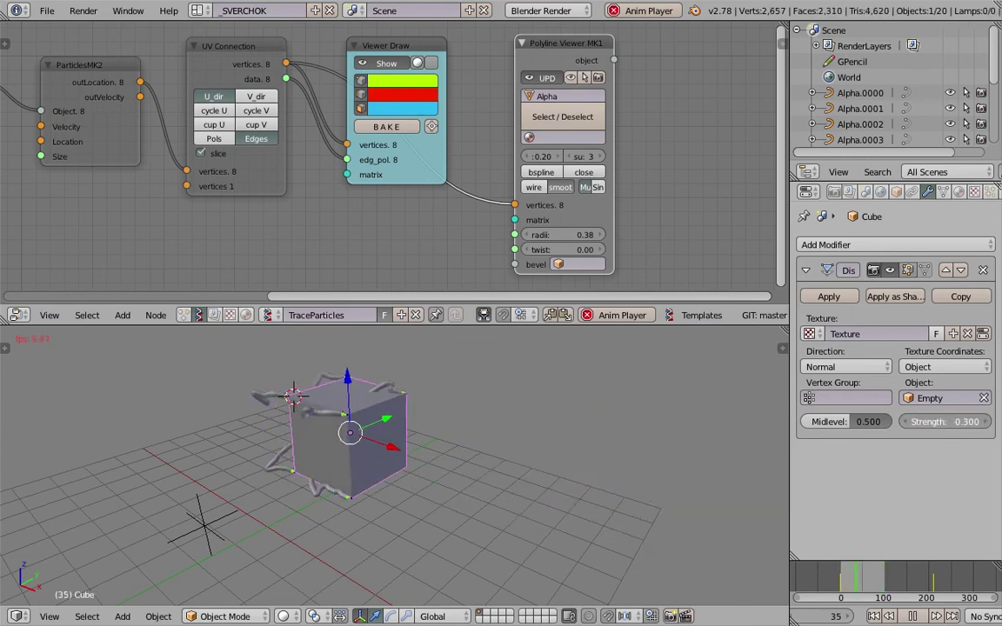
{"action": "middle_click_drag", "start_coordinate": [474, 474], "coordinate": [443, 488]}
{"action": "left_click", "coordinate": [948, 422]}
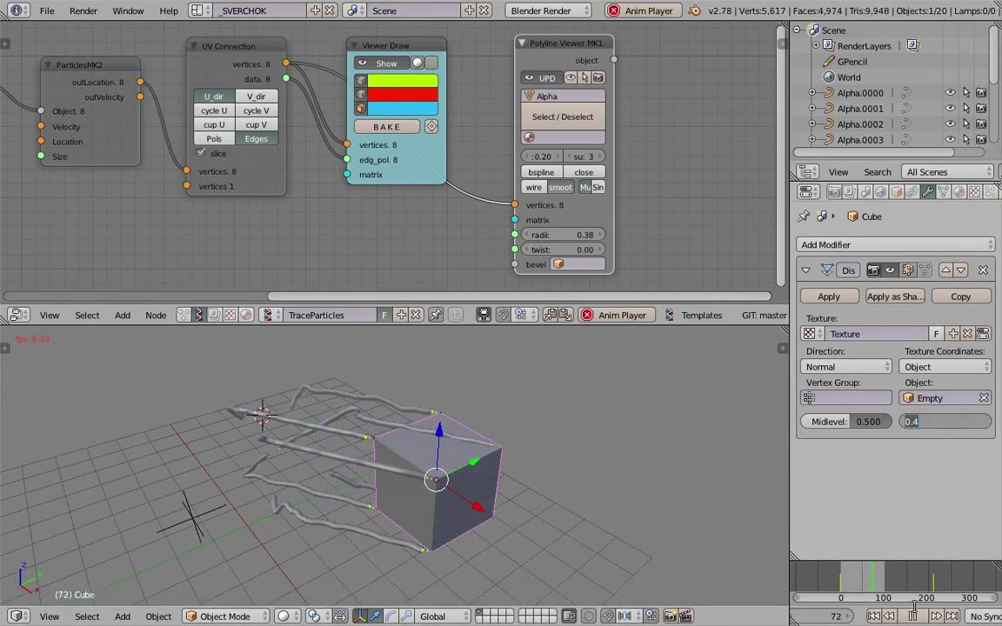
{"action": "key", "text": "Escape"}
{"action": "key", "text": "Escape"}
Examine the whole TraceParticles node chain and the tubes it traces behind the cube
{"action": "middle_click_drag", "start_coordinate": [472, 142], "coordinate": [489, 159]}
{"action": "scroll", "coordinate": [487, 159], "scroll_direction": "down", "scroll_amount": 3}
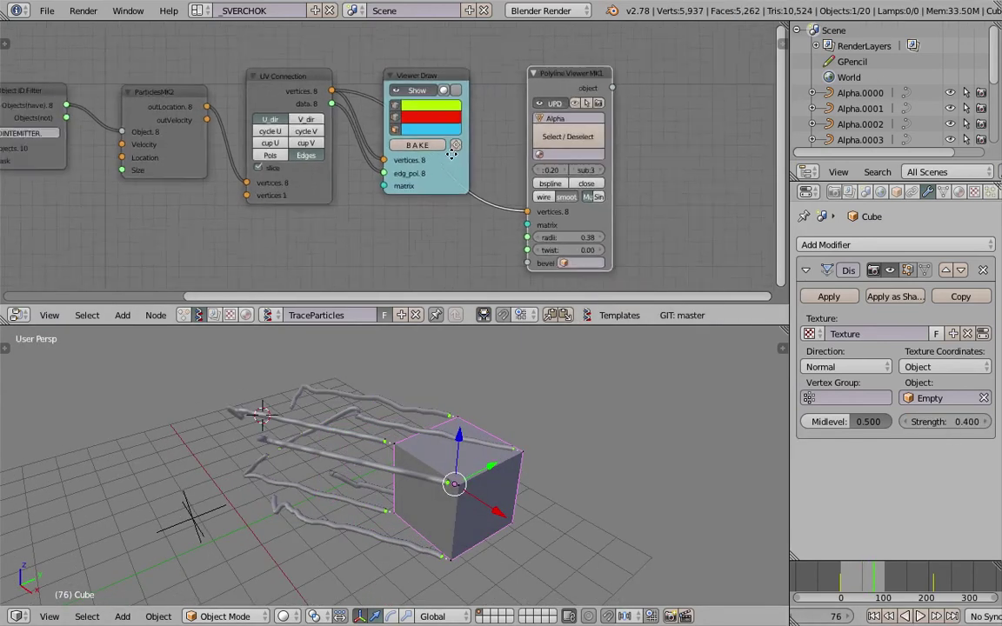
{"action": "middle_click_drag", "start_coordinate": [421, 169], "coordinate": [547, 147]}
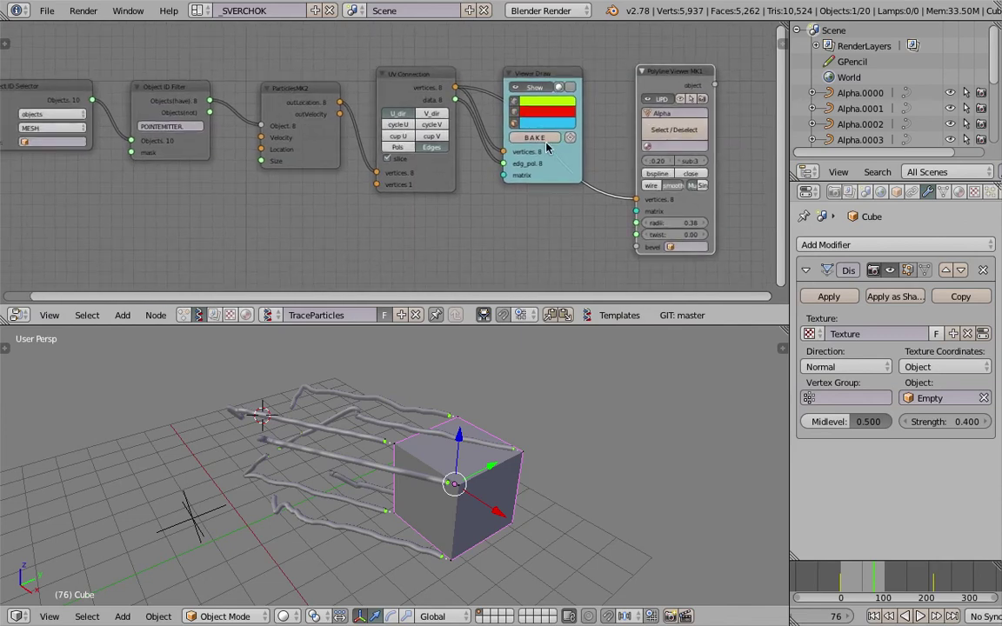
{"action": "scroll", "coordinate": [479, 153], "scroll_direction": "down", "scroll_amount": 1}
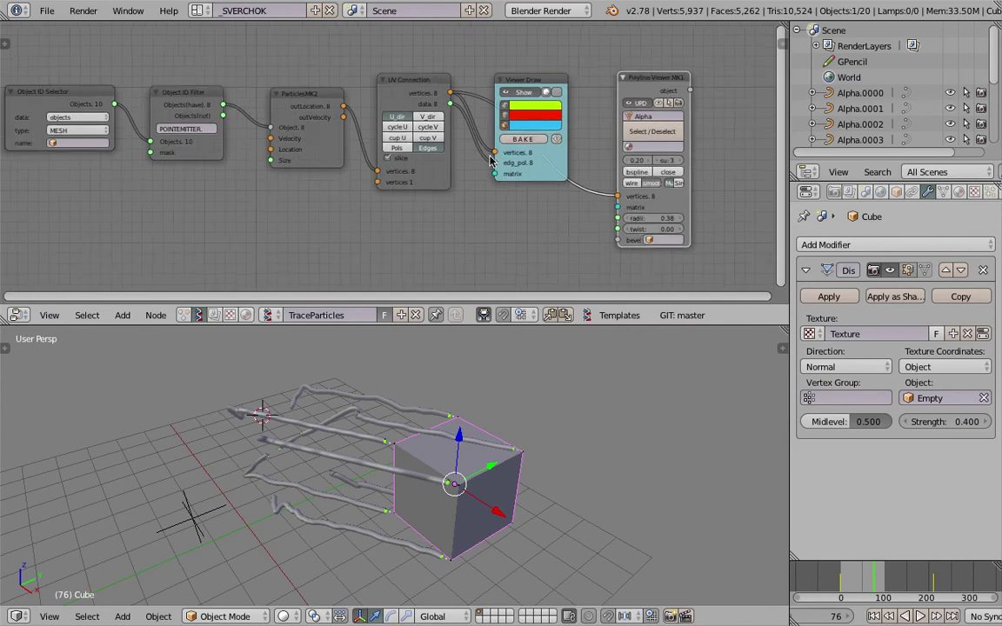
{"action": "middle_click_drag", "start_coordinate": [479, 153], "coordinate": [500, 149]}
{"action": "middle_click_drag", "start_coordinate": [352, 194], "coordinate": [357, 194]}
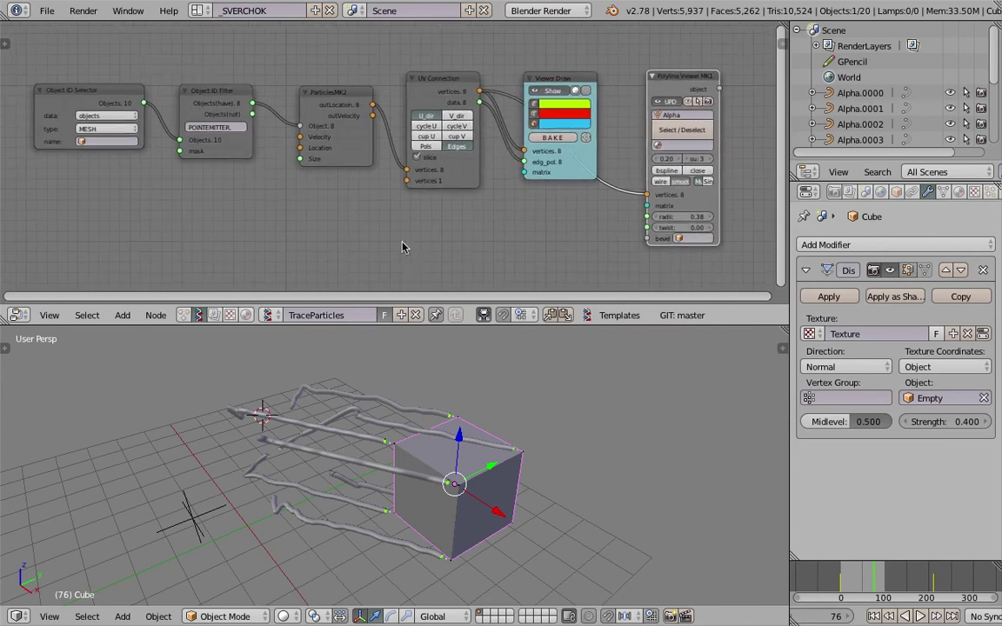
{"action": "middle_click_drag", "start_coordinate": [541, 421], "coordinate": [512, 389]}
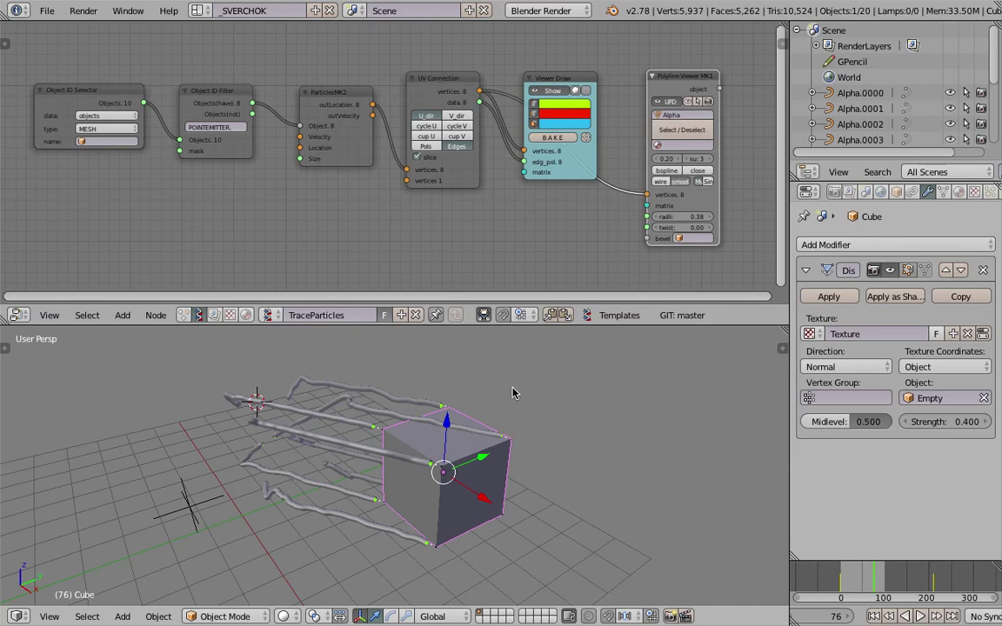
{"action": "middle_click_drag", "start_coordinate": [522, 428], "coordinate": [515, 422]}
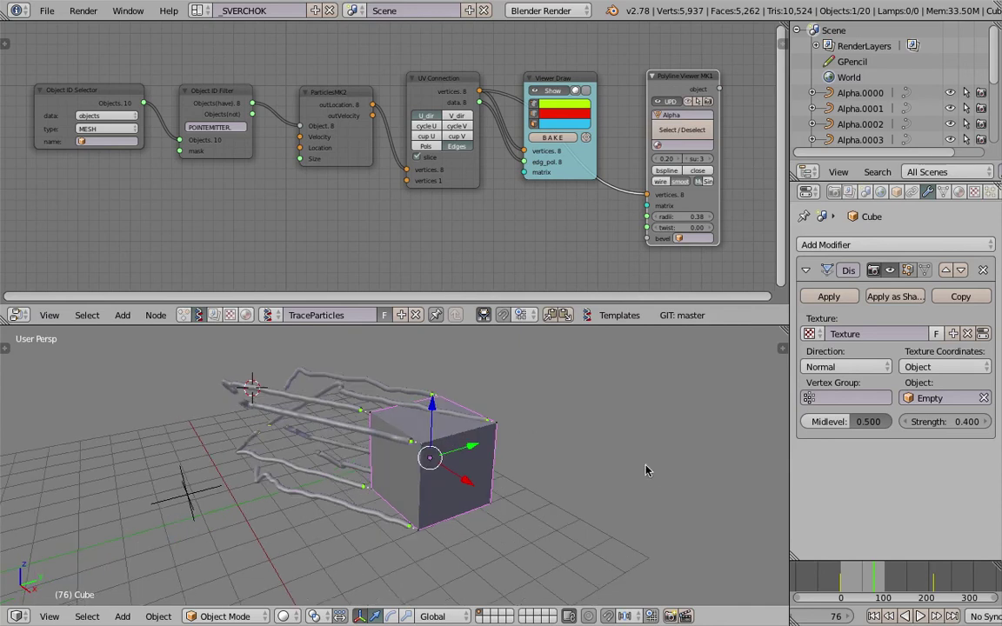
Return to frame 1, select the cube and add a Subdivision Surface modifier with one viewport subdivision
{"action": "left_click", "coordinate": [880, 620]}
{"action": "middle_click_drag", "start_coordinate": [519, 480], "coordinate": [607, 490]}
{"action": "right_click", "coordinate": [356, 470]}
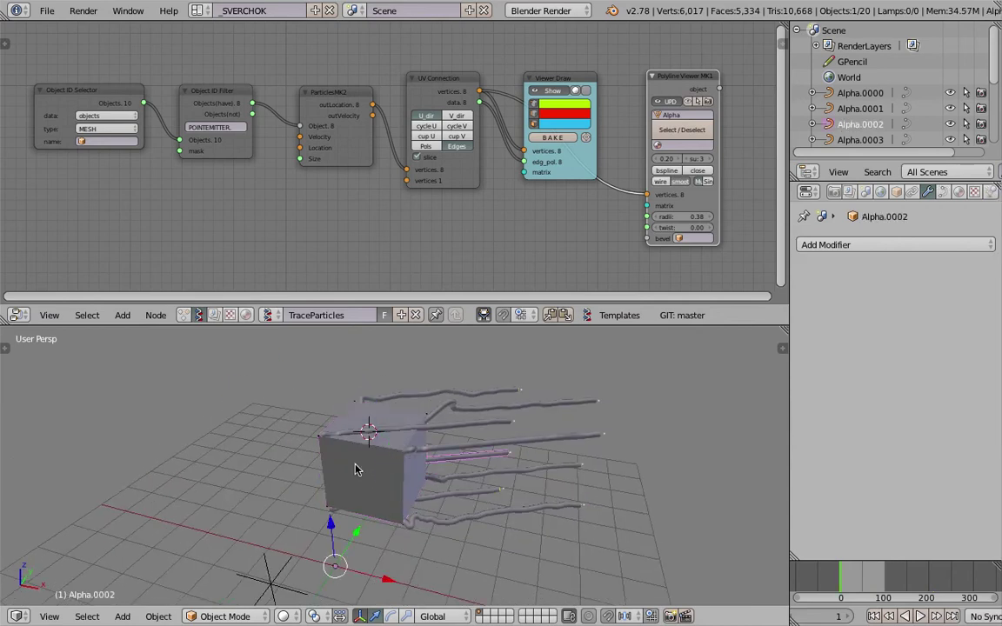
{"action": "scroll", "coordinate": [355, 470], "scroll_direction": "up", "scroll_amount": 4}
{"action": "right_click", "coordinate": [354, 468]}
{"action": "scroll", "coordinate": [431, 463], "scroll_direction": "down", "scroll_amount": 4}
{"action": "middle_click_drag", "start_coordinate": [354, 467], "coordinate": [433, 436]}
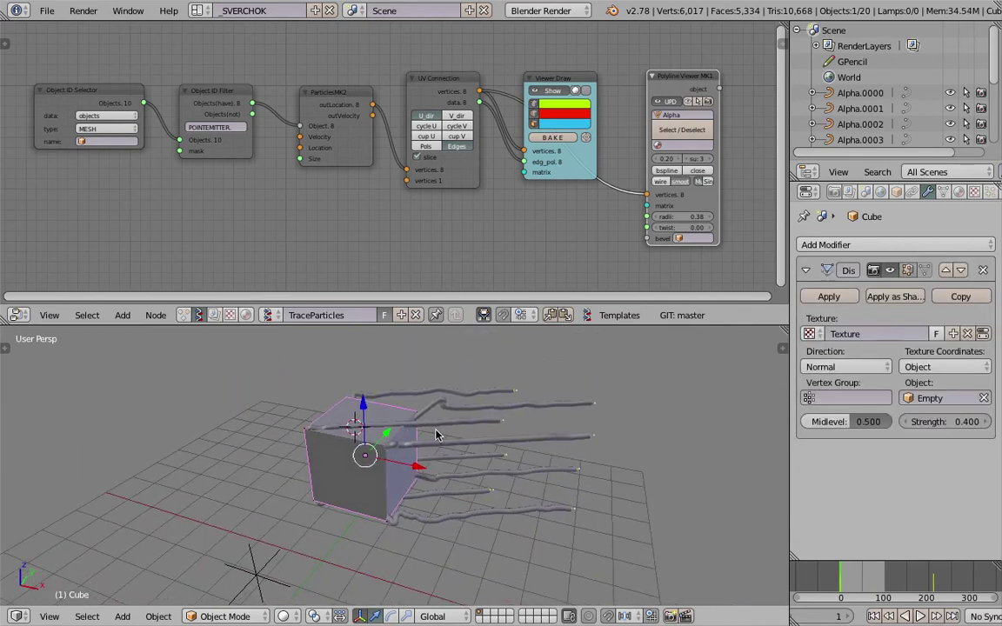
{"action": "key", "text": "ctrl+1"}
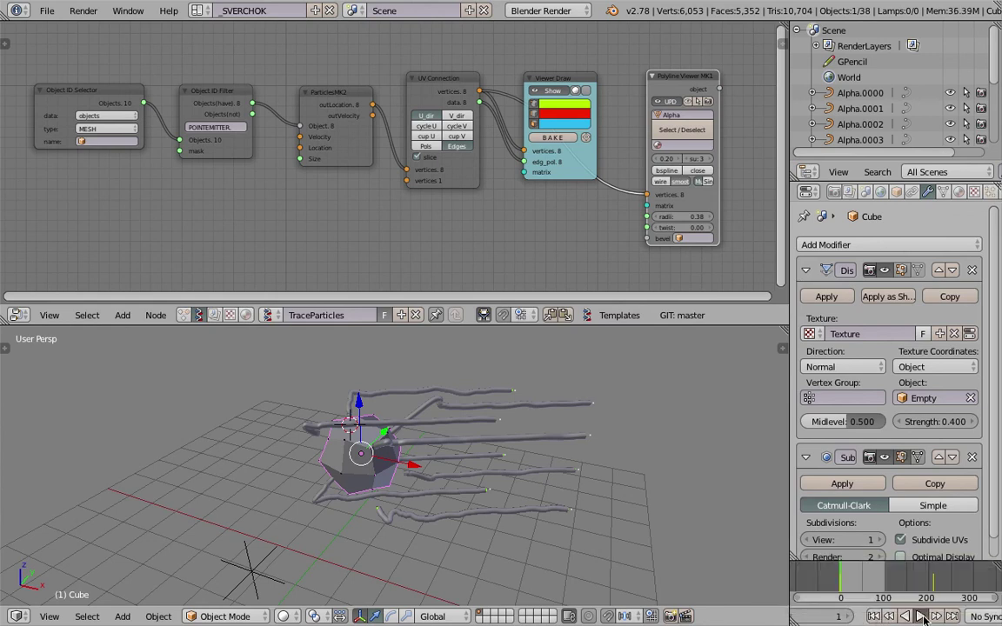
Play the animation to watch tubes form from the subdivided cube's vertices, and stop it
{"action": "left_click", "coordinate": [922, 616]}
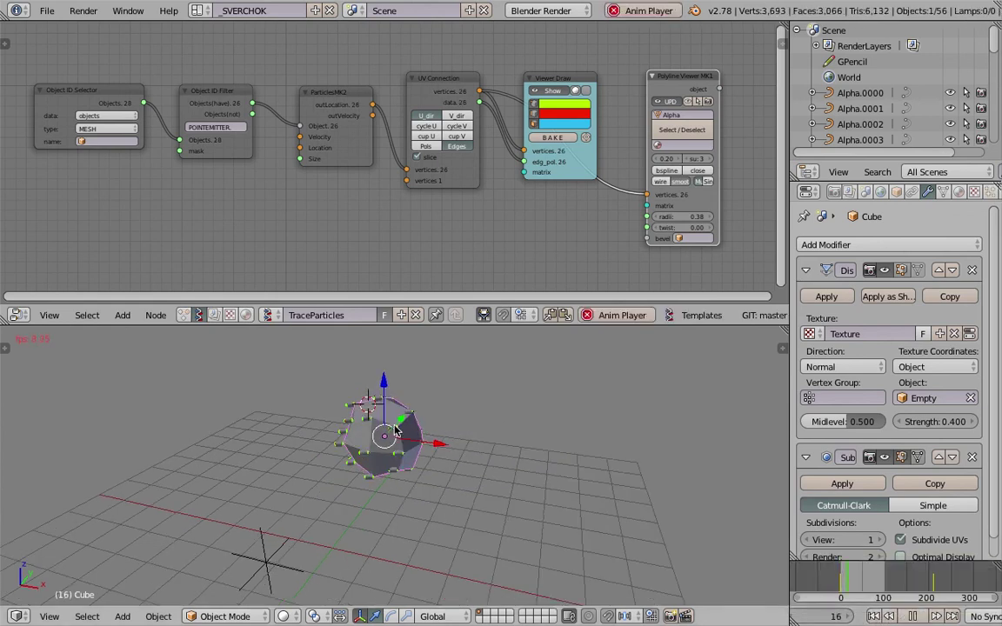
{"action": "middle_click_drag", "start_coordinate": [396, 428], "coordinate": [534, 484]}
{"action": "scroll", "coordinate": [387, 426], "scroll_direction": "up", "scroll_amount": 1}
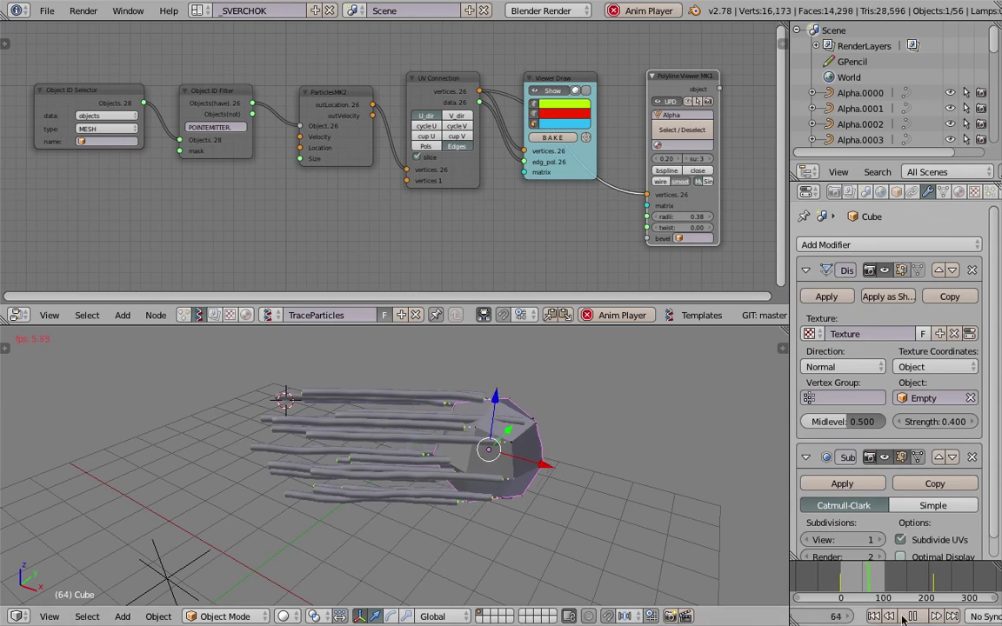
{"action": "left_click", "coordinate": [908, 616]}
Reorder the cube's modifiers so Subdivision Surface comes before Displace, and replay the animation from frame 1
{"action": "left_click", "coordinate": [901, 457]}
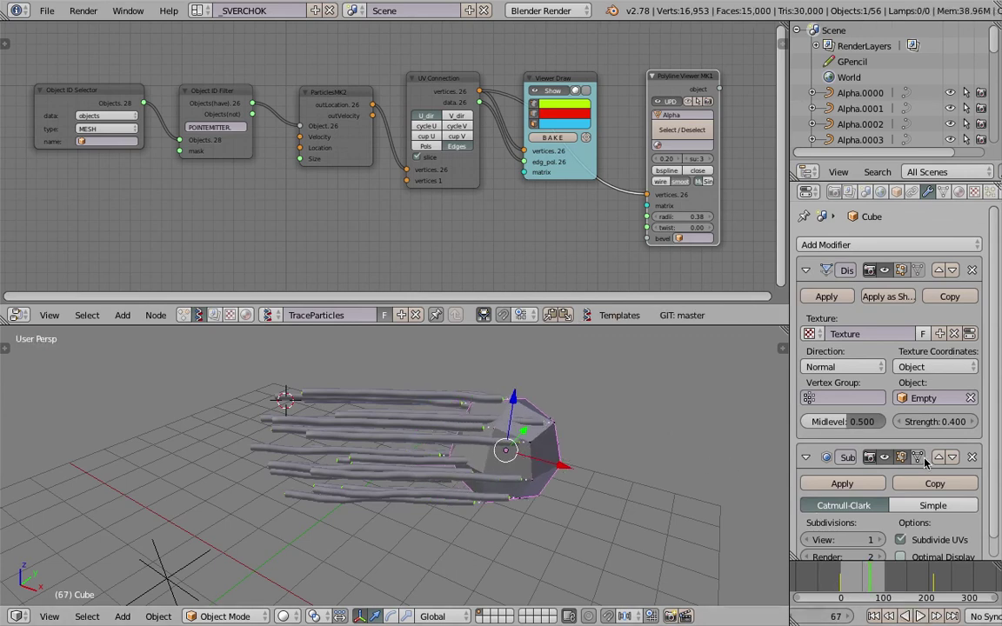
{"action": "left_click", "coordinate": [938, 458]}
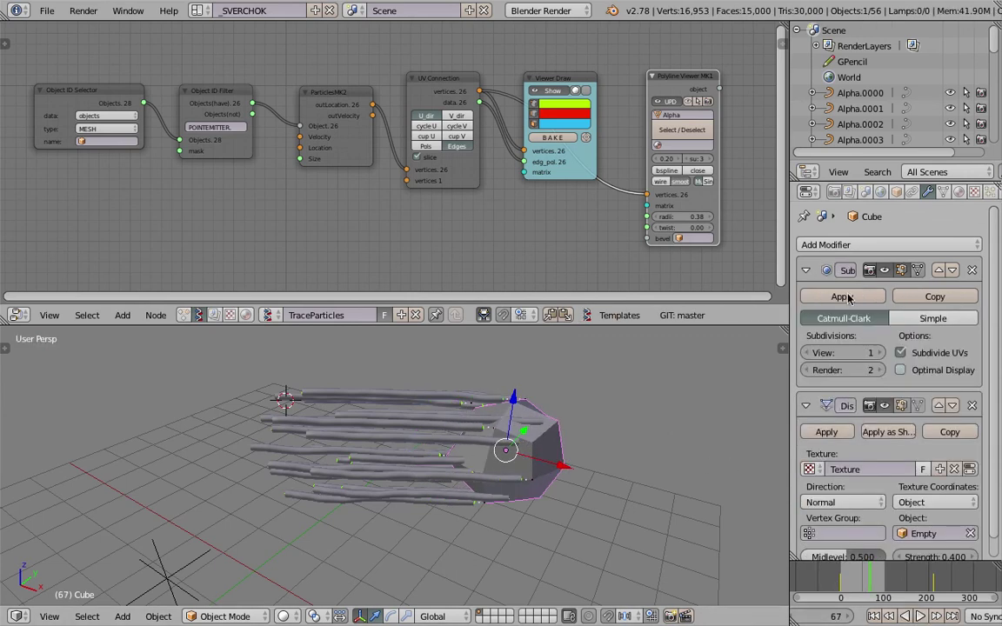
{"action": "left_click", "coordinate": [875, 616]}
{"action": "left_click", "coordinate": [918, 616]}
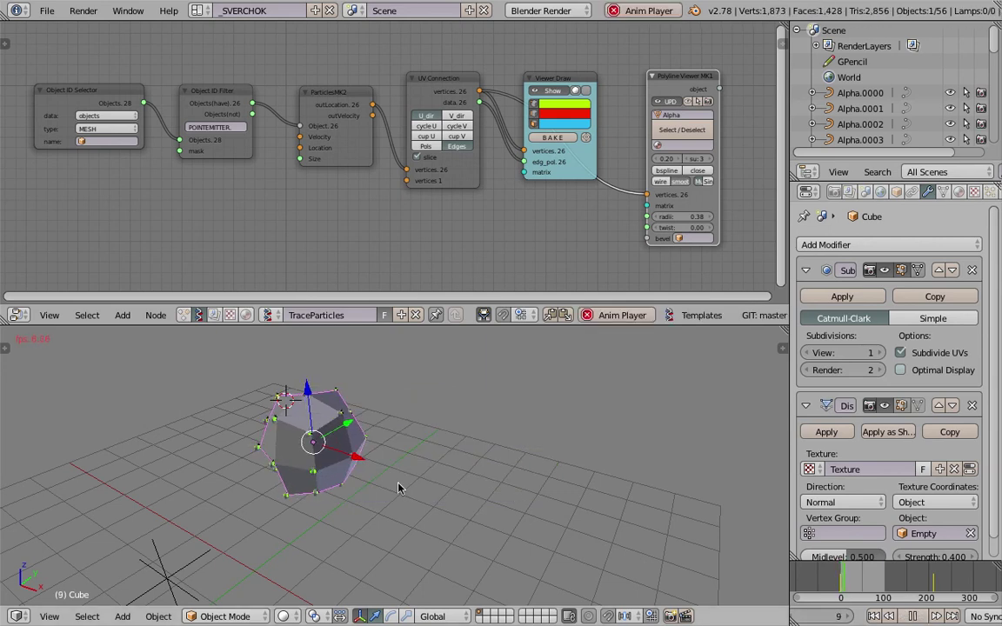
Set the cube's Displace strength to 1.0 during playback, stop the animation and save the file
{"action": "scroll", "coordinate": [950, 533], "scroll_direction": "down", "scroll_amount": 1}
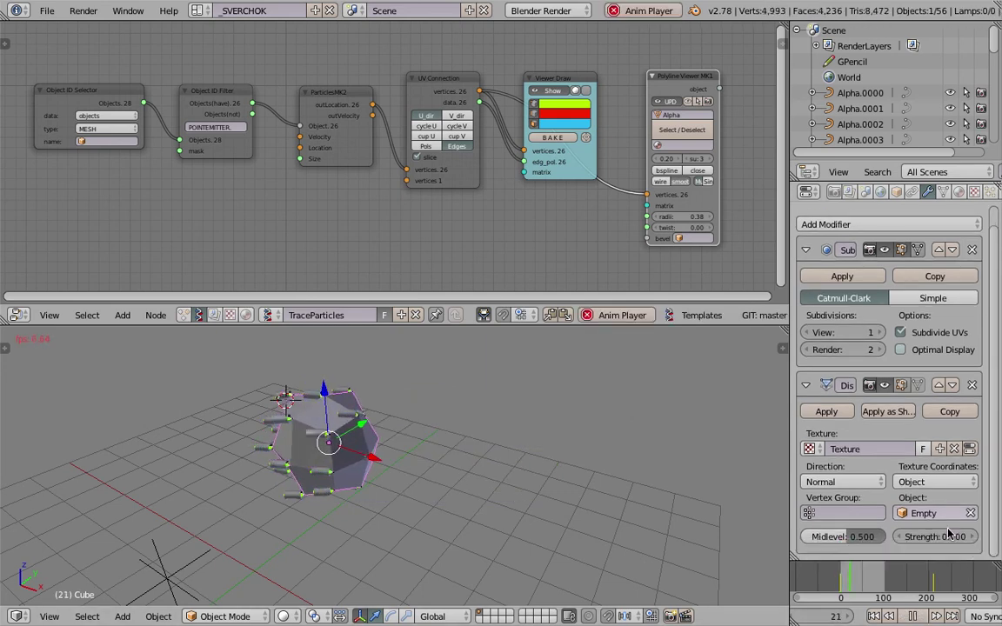
{"action": "left_click_drag", "start_coordinate": [948, 533], "coordinate": [955, 534]}
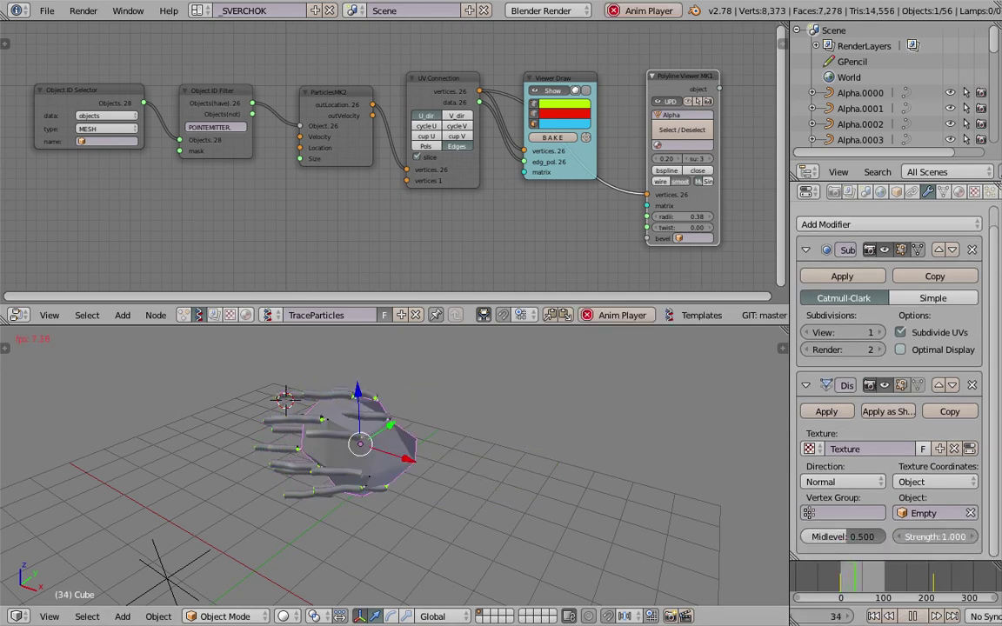
{"action": "left_click", "coordinate": [916, 617]}
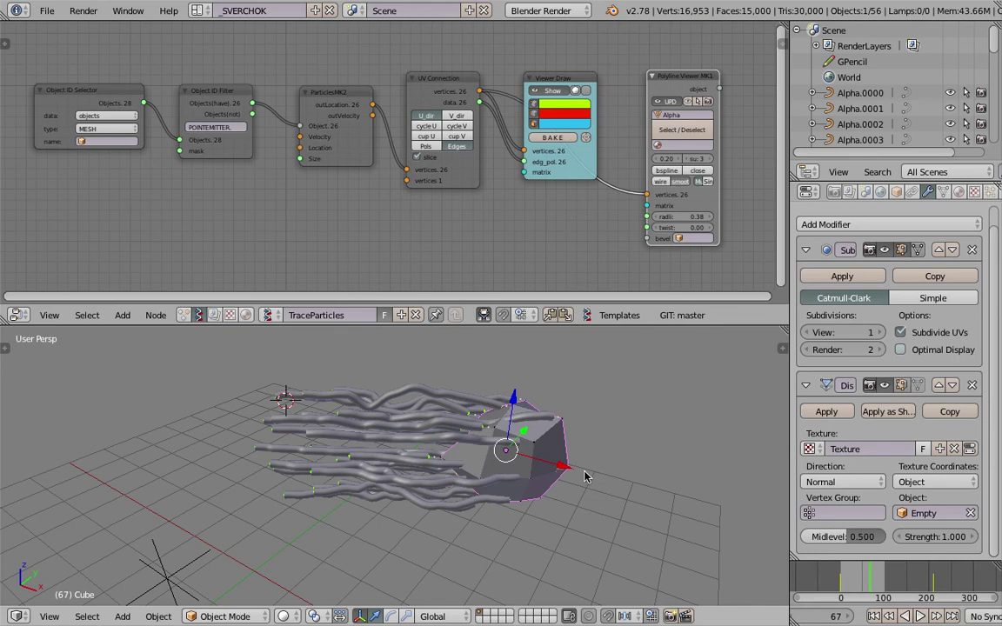
{"action": "key", "text": "ctrl+s"}
{"action": "middle_click_drag", "start_coordinate": [584, 476], "coordinate": [494, 450]}
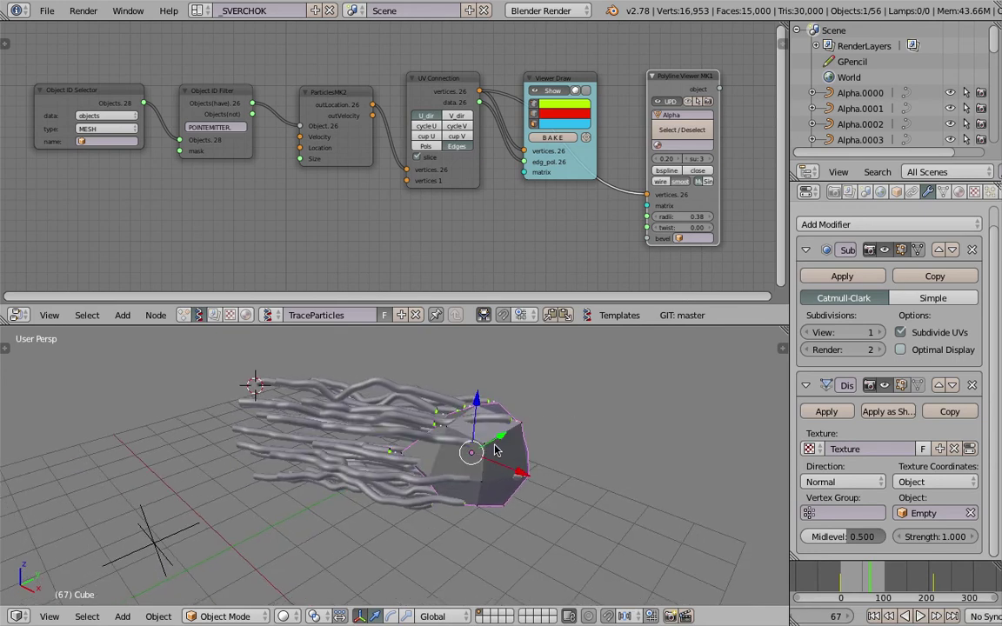
Show the 3D view's tool shelf, widen it and bring up the Dual Mesh tool
{"action": "left_click", "coordinate": [4, 349]}
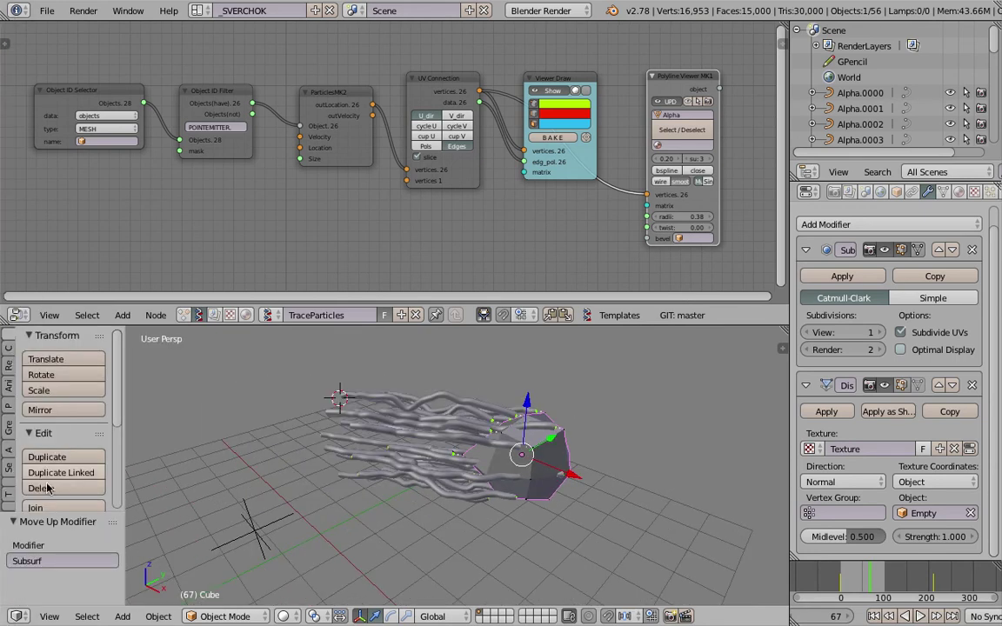
{"action": "scroll", "coordinate": [47, 486], "scroll_direction": "down", "scroll_amount": 5}
{"action": "scroll", "coordinate": [11, 494], "scroll_direction": "down", "scroll_amount": 6}
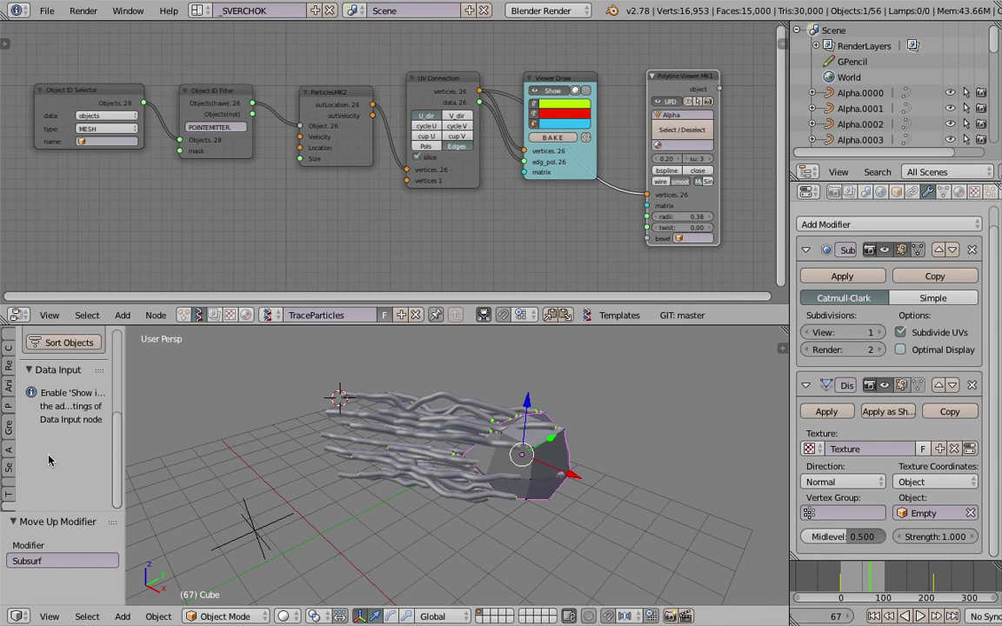
{"action": "scroll", "coordinate": [47, 462], "scroll_direction": "up", "scroll_amount": 3}
{"action": "left_click", "coordinate": [6, 488]}
{"action": "scroll", "coordinate": [50, 456], "scroll_direction": "up", "scroll_amount": 3}
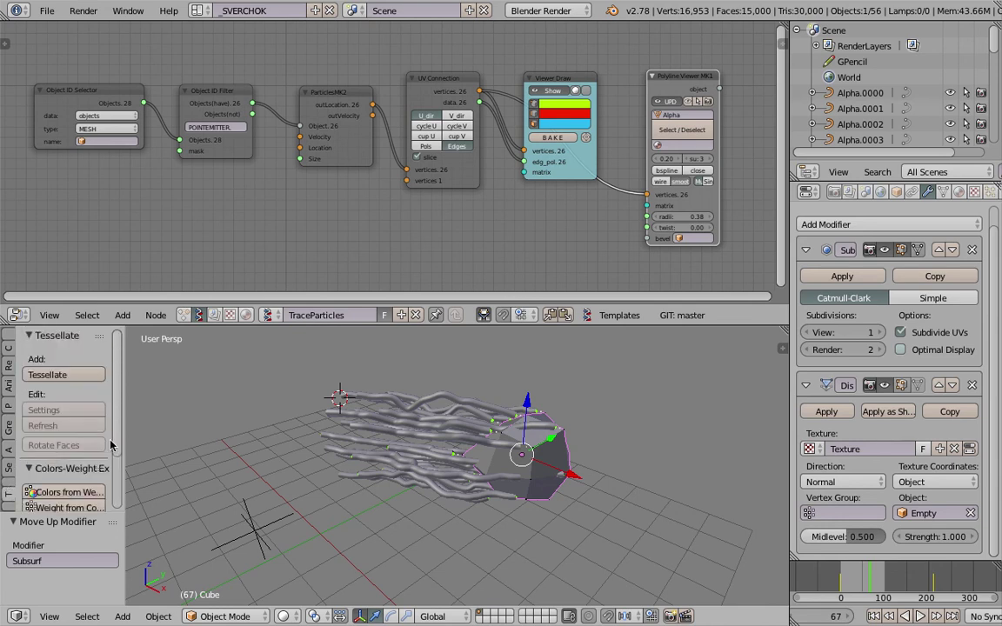
{"action": "left_click_drag", "start_coordinate": [126, 443], "coordinate": [191, 440]}
{"action": "scroll", "coordinate": [131, 407], "scroll_direction": "down", "scroll_amount": 2}
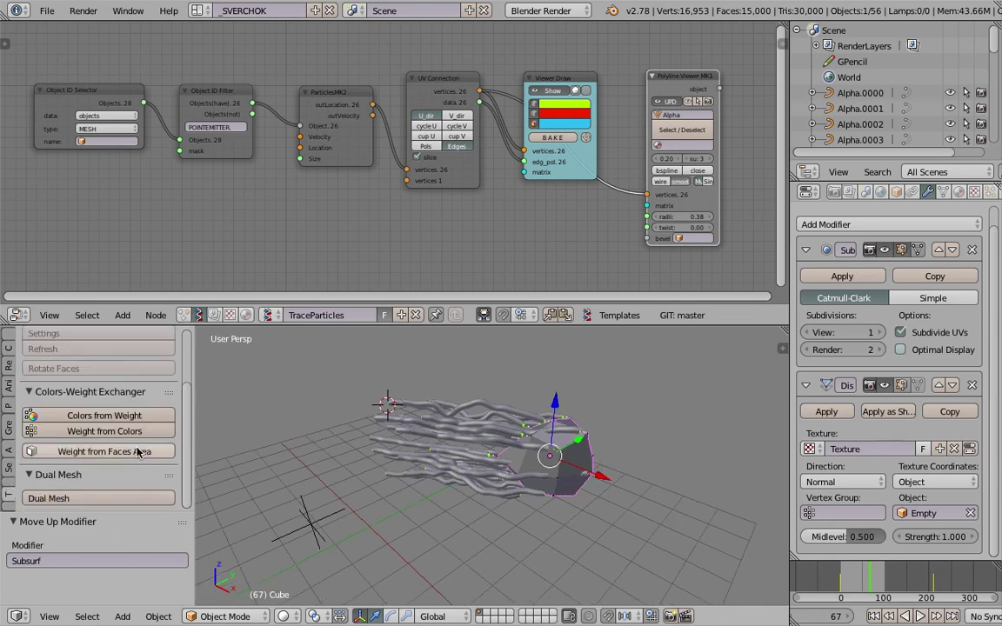
Apply the cube's Subdivision Surface modifier and convert the cube with Dual Mesh
{"action": "scroll", "coordinate": [409, 456], "scroll_direction": "up", "scroll_amount": 4}
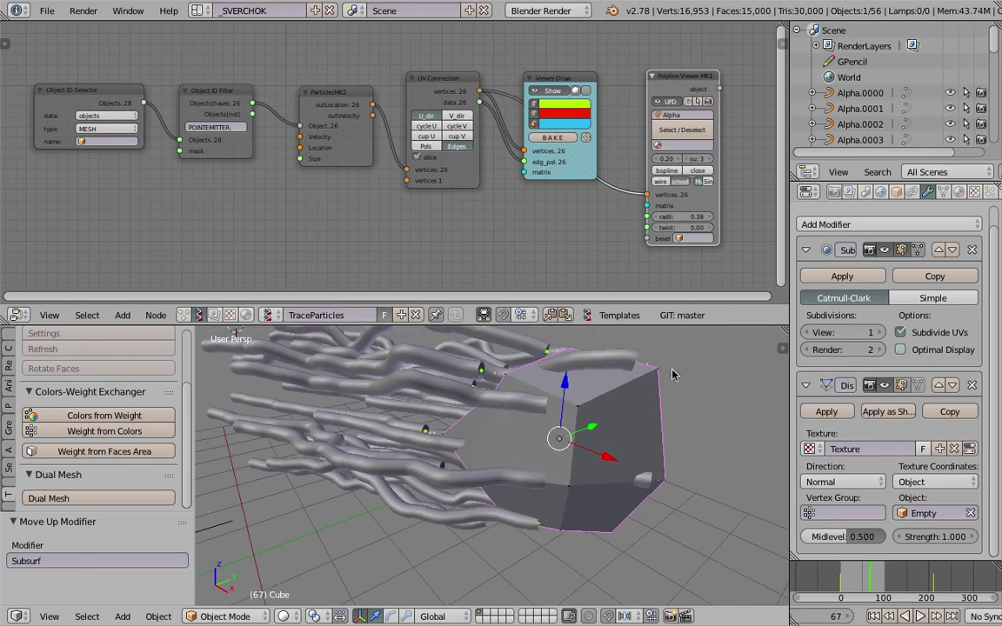
{"action": "scroll", "coordinate": [626, 404], "scroll_direction": "down", "scroll_amount": 3}
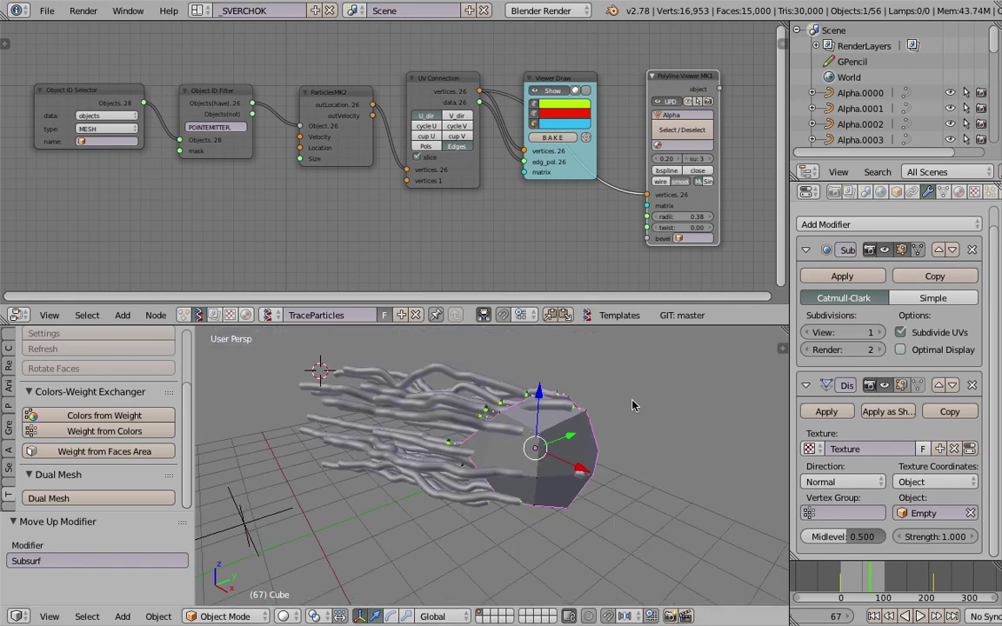
{"action": "left_click", "coordinate": [842, 276]}
{"action": "middle_click_drag", "start_coordinate": [534, 447], "coordinate": [562, 447]}
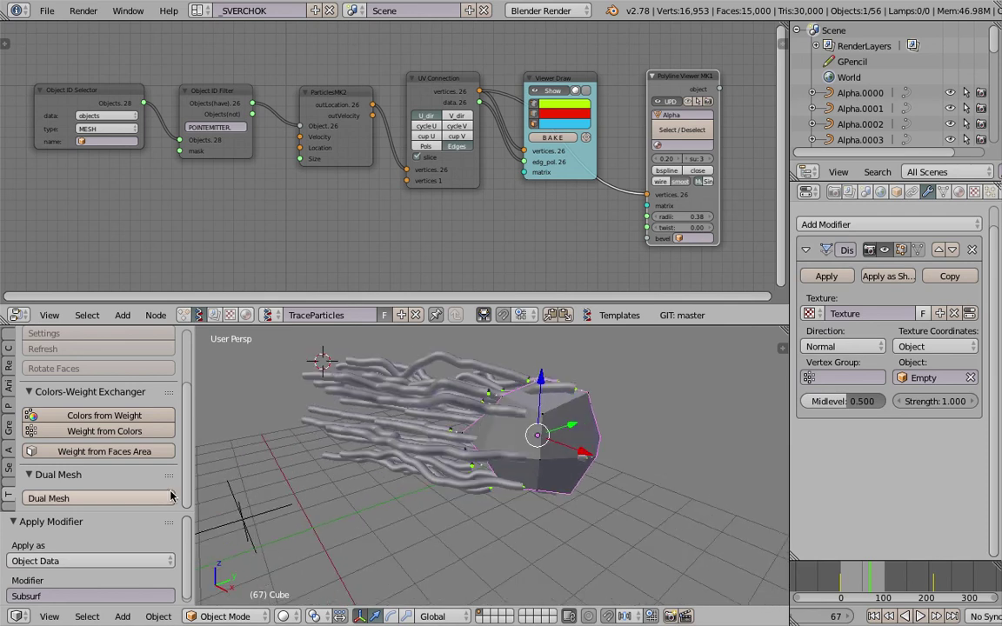
{"action": "left_click", "coordinate": [98, 499]}
{"action": "middle_click_drag", "start_coordinate": [437, 433], "coordinate": [577, 424]}
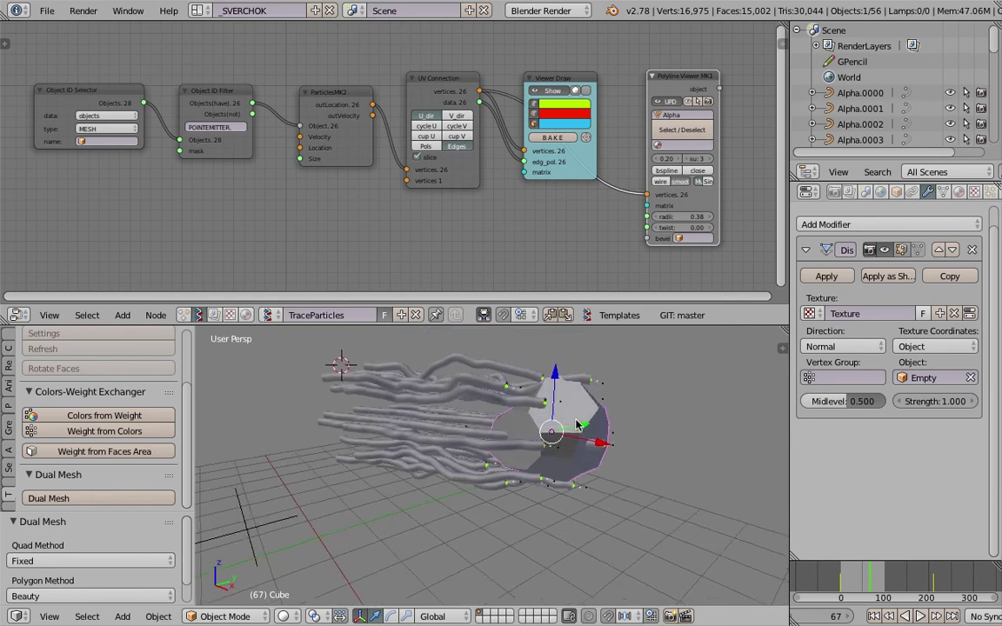
Replay the animation from frame 1 to watch the tubes traced by the dual-mesh cube, and stop it
{"action": "left_click", "coordinate": [874, 616]}
{"action": "left_click", "coordinate": [921, 616]}
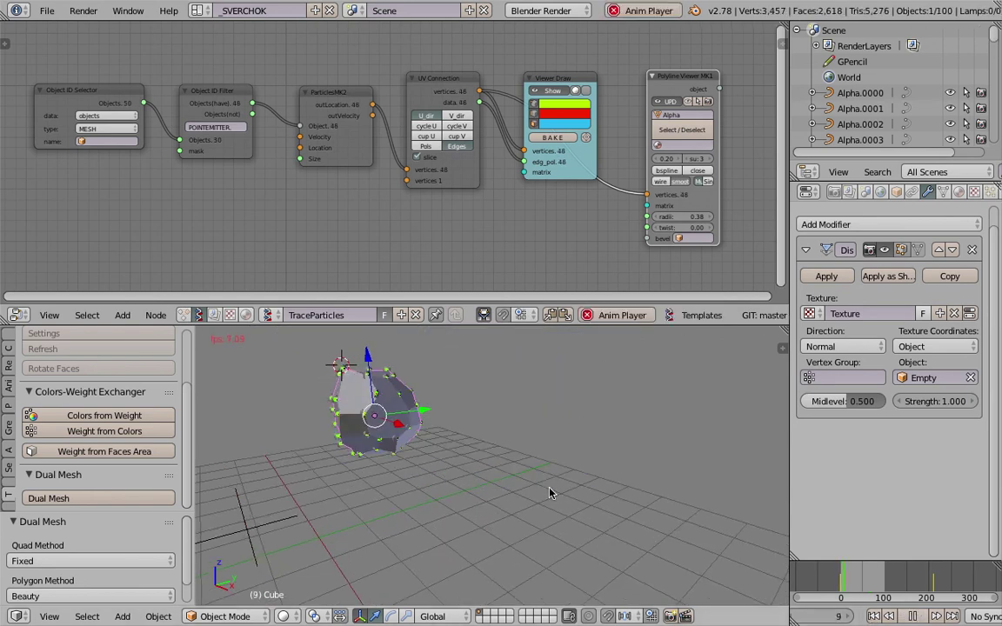
{"action": "middle_click_drag", "start_coordinate": [560, 501], "coordinate": [528, 499]}
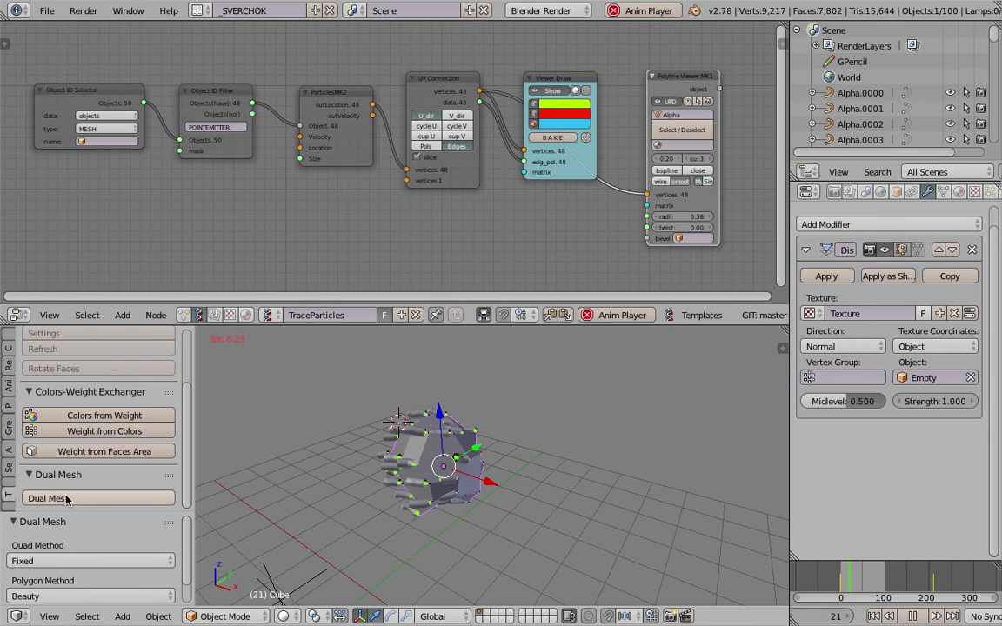
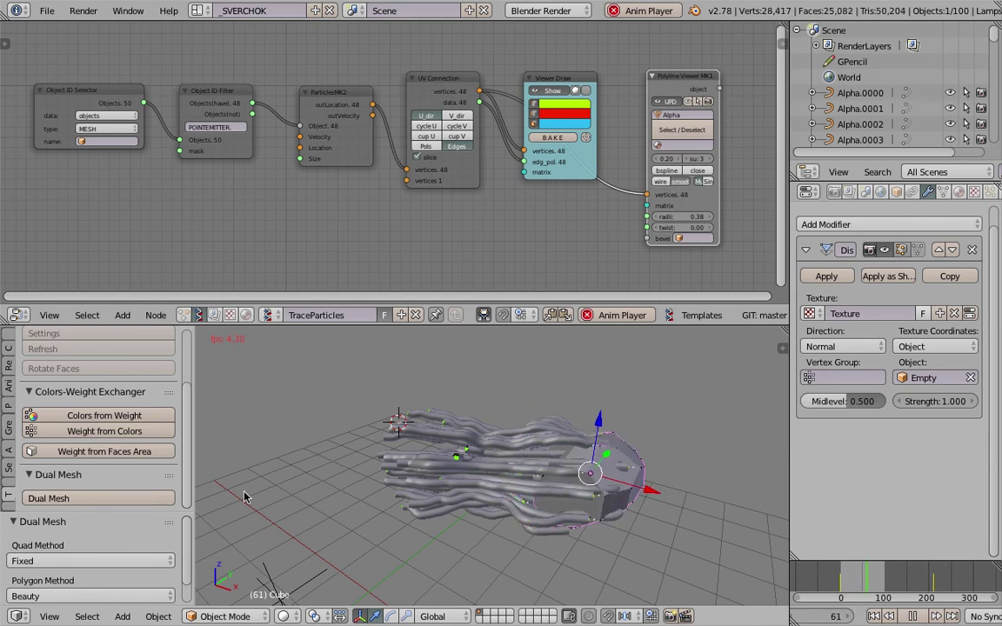
{"action": "left_click", "coordinate": [914, 617]}
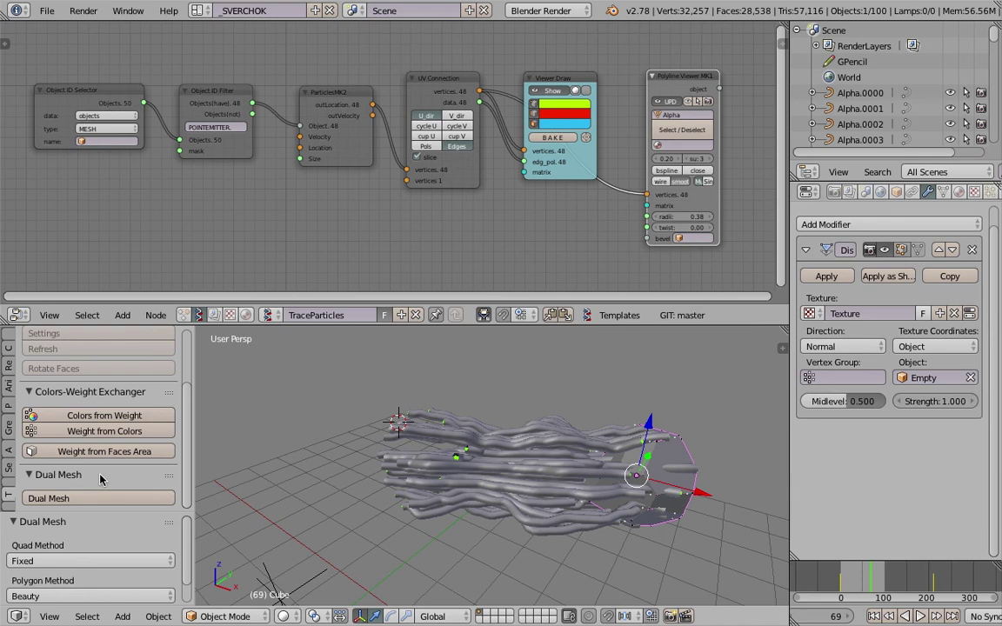
{"action": "scroll", "coordinate": [122, 474], "scroll_direction": "down", "scroll_amount": 2}
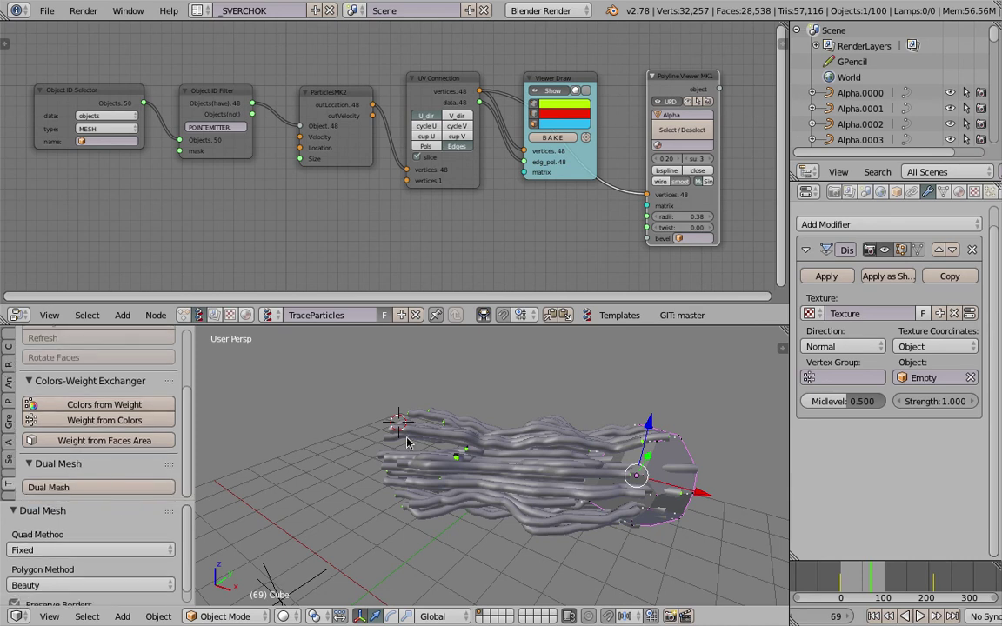
{"action": "middle_click_drag", "start_coordinate": [406, 443], "coordinate": [403, 440]}
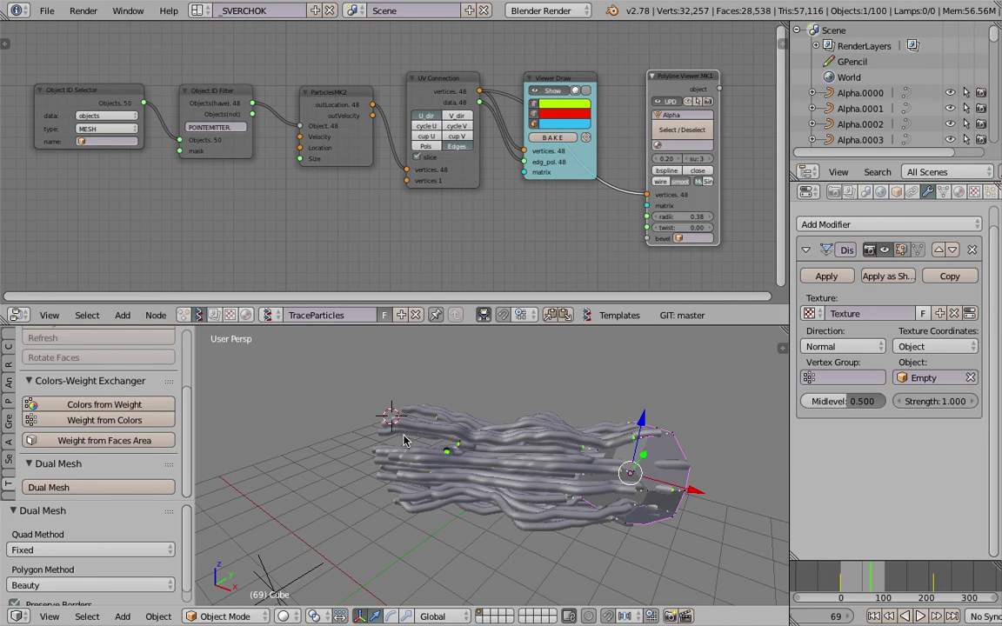
Tidy the TraceParticles node layout, placing Viewer Draw below the link from UV Connection to Polyline Viewer
{"action": "scroll", "coordinate": [536, 236], "scroll_direction": "down", "scroll_amount": 1}
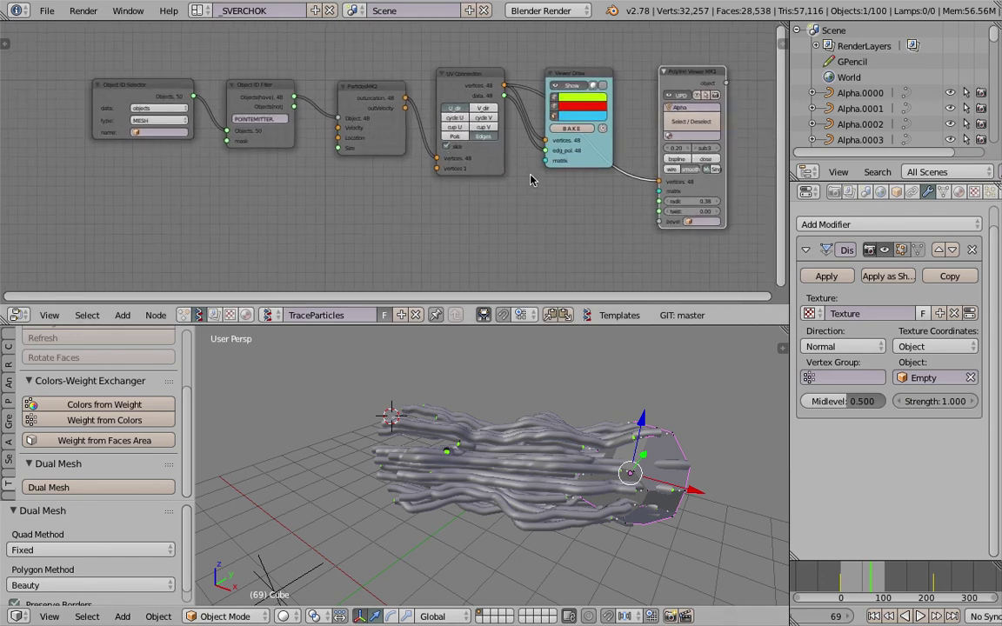
{"action": "middle_click_drag", "start_coordinate": [533, 181], "coordinate": [493, 217]}
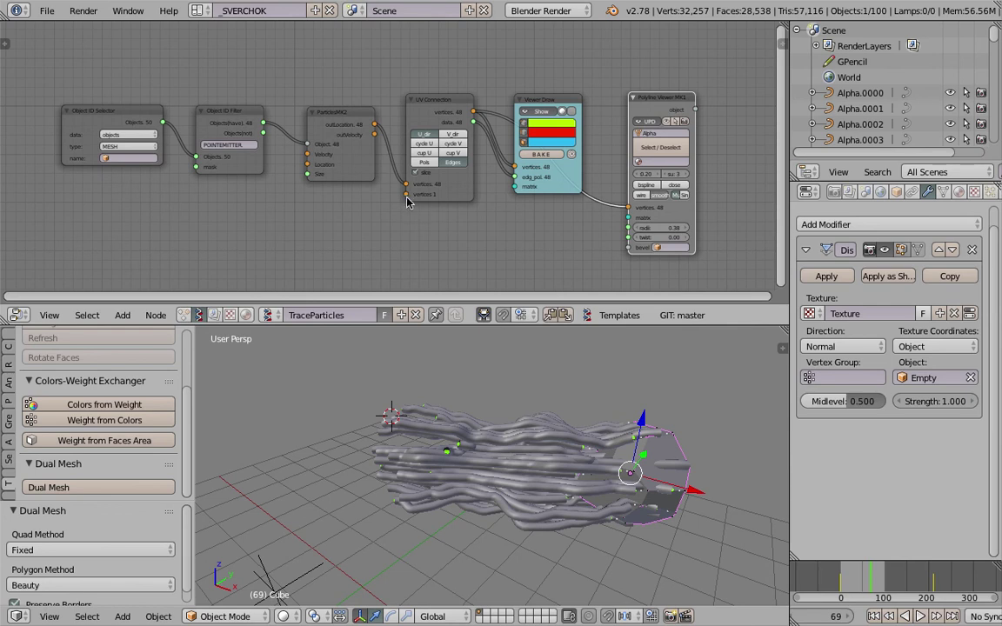
{"action": "middle_click_drag", "start_coordinate": [382, 205], "coordinate": [386, 206]}
{"action": "left_click_drag", "start_coordinate": [233, 114], "coordinate": [230, 106]}
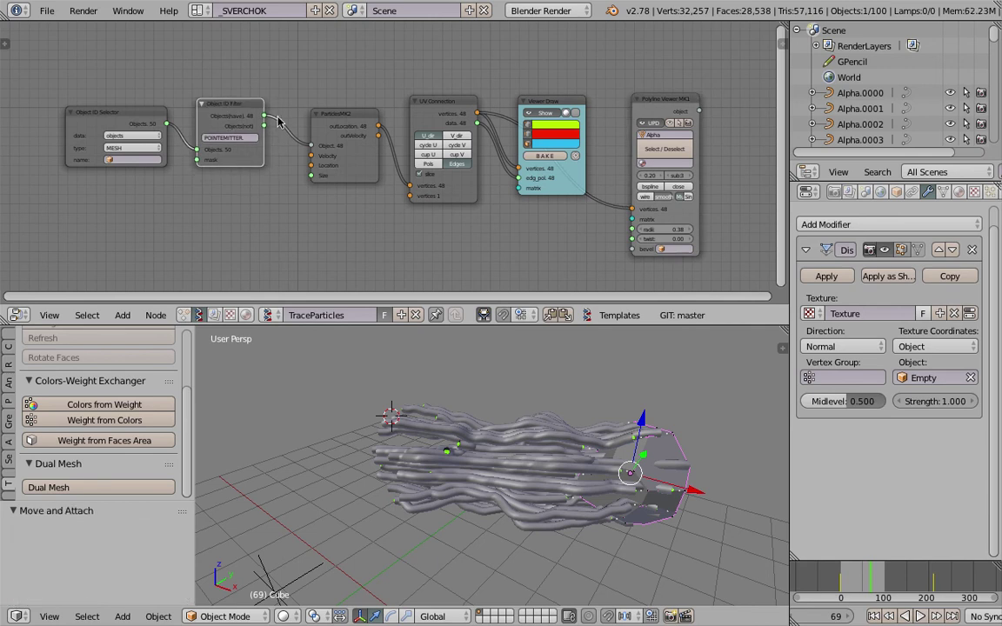
{"action": "left_click", "coordinate": [320, 116]}
{"action": "left_click_drag", "start_coordinate": [321, 119], "coordinate": [305, 109]}
{"action": "left_click_drag", "start_coordinate": [435, 101], "coordinate": [423, 94]}
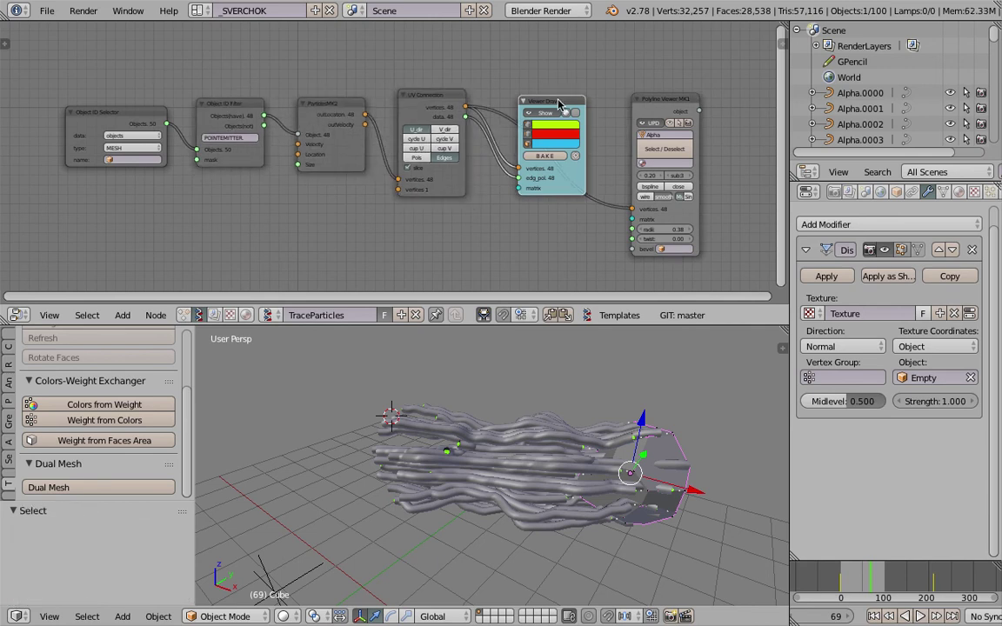
{"action": "left_click_drag", "start_coordinate": [557, 102], "coordinate": [541, 98]}
{"action": "left_click_drag", "start_coordinate": [665, 102], "coordinate": [665, 78]}
{"action": "left_click_drag", "start_coordinate": [539, 96], "coordinate": [532, 164]}
{"action": "middle_click_drag", "start_coordinate": [601, 419], "coordinate": [571, 461]}
{"action": "scroll", "coordinate": [548, 451], "scroll_direction": "up", "scroll_amount": 2}
{"action": "scroll", "coordinate": [563, 456], "scroll_direction": "down", "scroll_amount": 2}
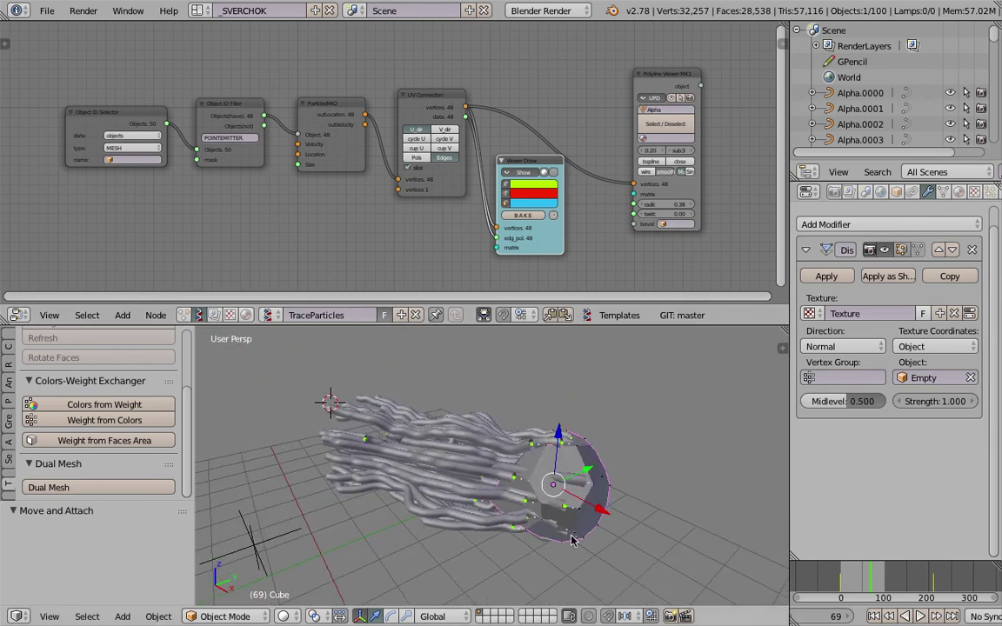
{"action": "left_click", "coordinate": [46, 11]}
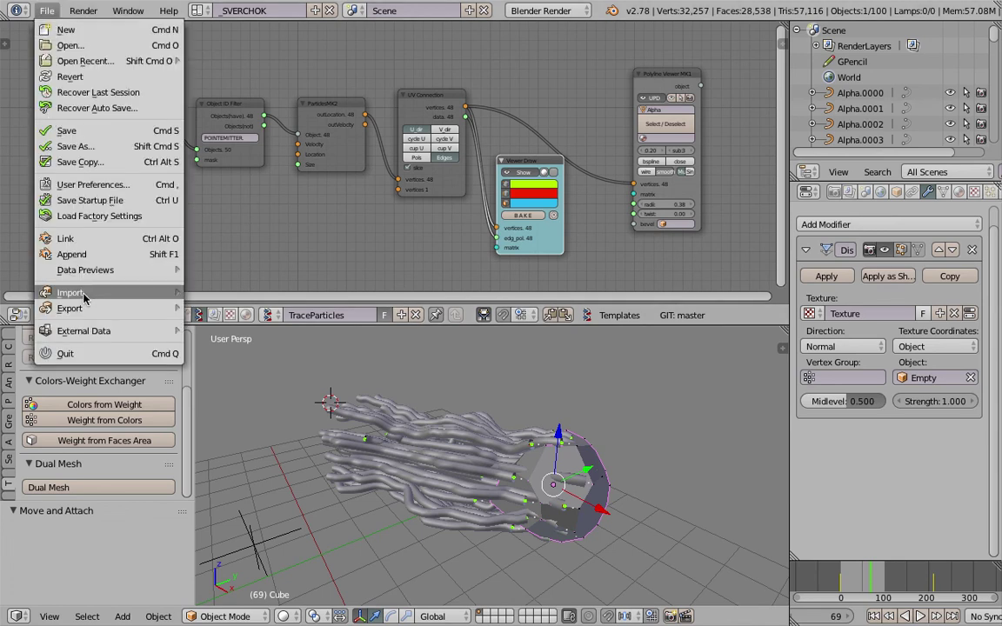
{"action": "mouse_move", "coordinate": [84, 298]}
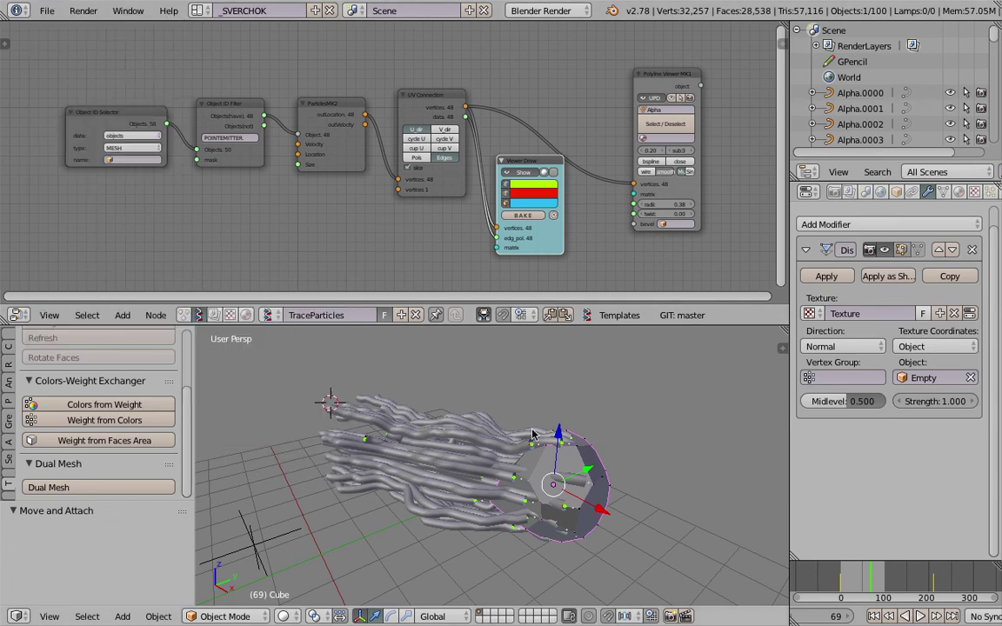
Set the Polyline Viewer node's radius to 0.10 to thin the tubes
{"action": "middle_click_drag", "start_coordinate": [535, 406], "coordinate": [567, 469]}
{"action": "scroll", "coordinate": [578, 441], "scroll_direction": "up", "scroll_amount": 2}
{"action": "scroll", "coordinate": [651, 207], "scroll_direction": "up", "scroll_amount": 2}
{"action": "middle_click_drag", "start_coordinate": [650, 207], "coordinate": [573, 195]}
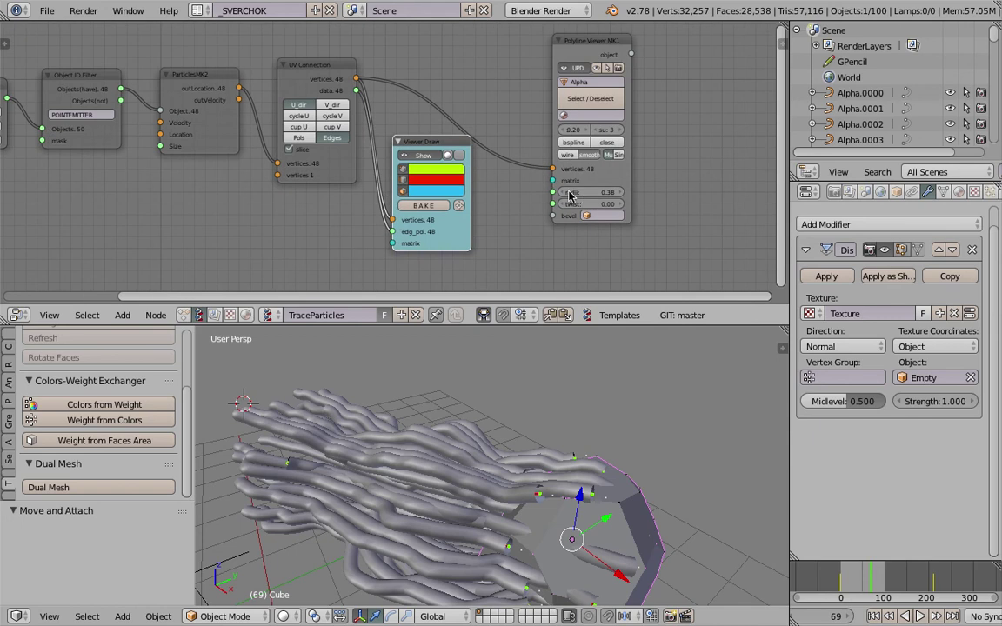
{"action": "left_click", "coordinate": [581, 192]}
{"action": "type", "text": ".1"}
{"action": "key", "text": "Return"}
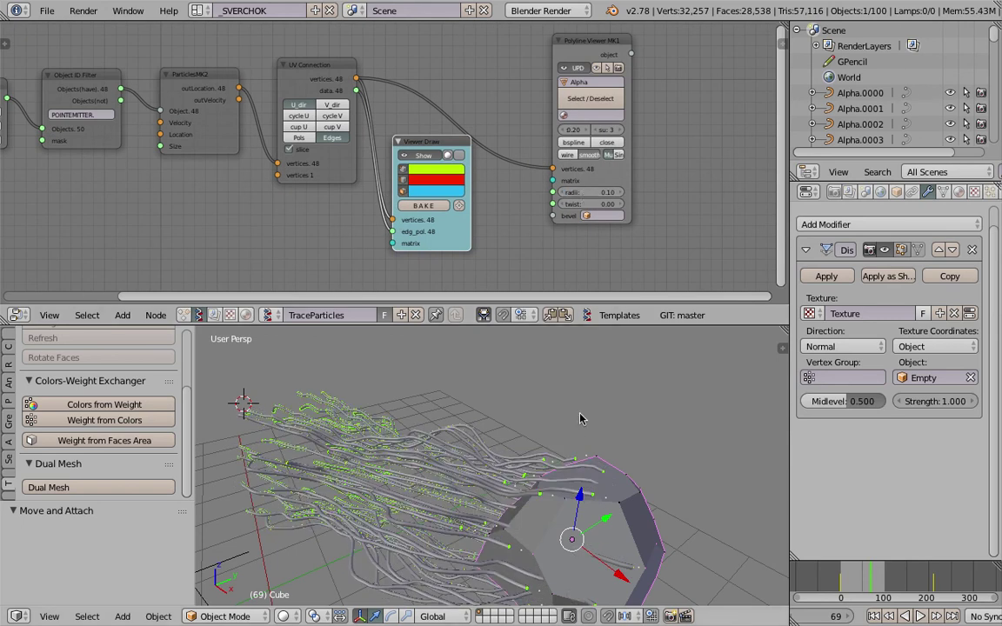
Set the Polyline Viewer radius to 0.19 and save over the existing ansv_instance_particle_trace_001.blend file
{"action": "middle_click_drag", "start_coordinate": [581, 418], "coordinate": [593, 404]}
{"action": "scroll", "coordinate": [595, 405], "scroll_direction": "up", "scroll_amount": 3}
{"action": "scroll", "coordinate": [595, 405], "scroll_direction": "down", "scroll_amount": 4}
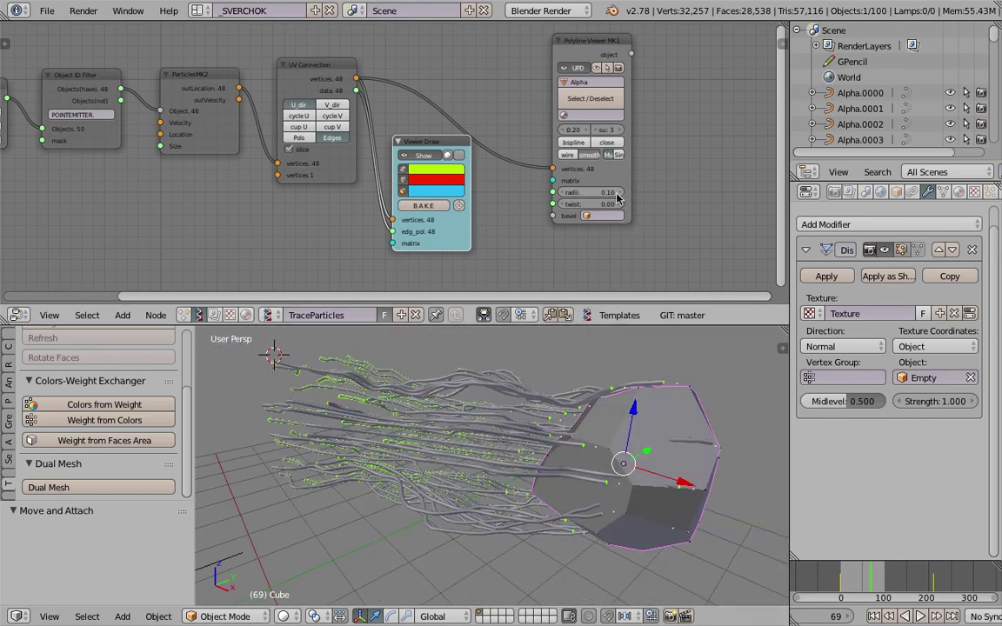
{"action": "middle_click_drag", "start_coordinate": [588, 470], "coordinate": [564, 471]}
{"action": "scroll", "coordinate": [572, 466], "scroll_direction": "down", "scroll_amount": 2}
{"action": "scroll", "coordinate": [564, 470], "scroll_direction": "up", "scroll_amount": 2}
{"action": "key", "text": "ctrl+s"}
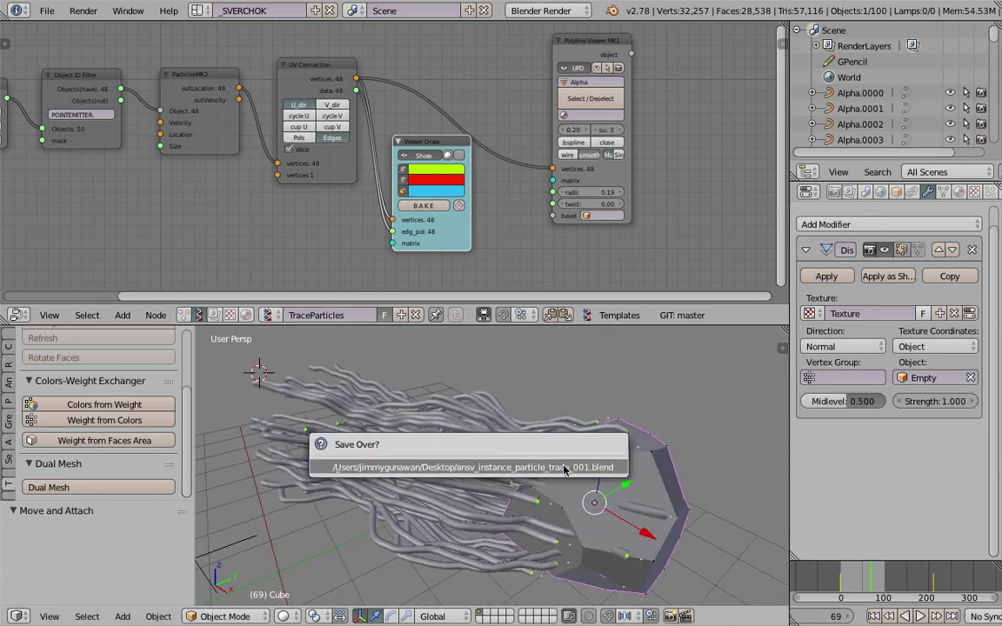
{"action": "left_click", "coordinate": [564, 471]}
{"action": "middle_click_drag", "start_coordinate": [397, 144], "coordinate": [481, 148]}
{"action": "scroll", "coordinate": [481, 148], "scroll_direction": "down", "scroll_amount": 3}
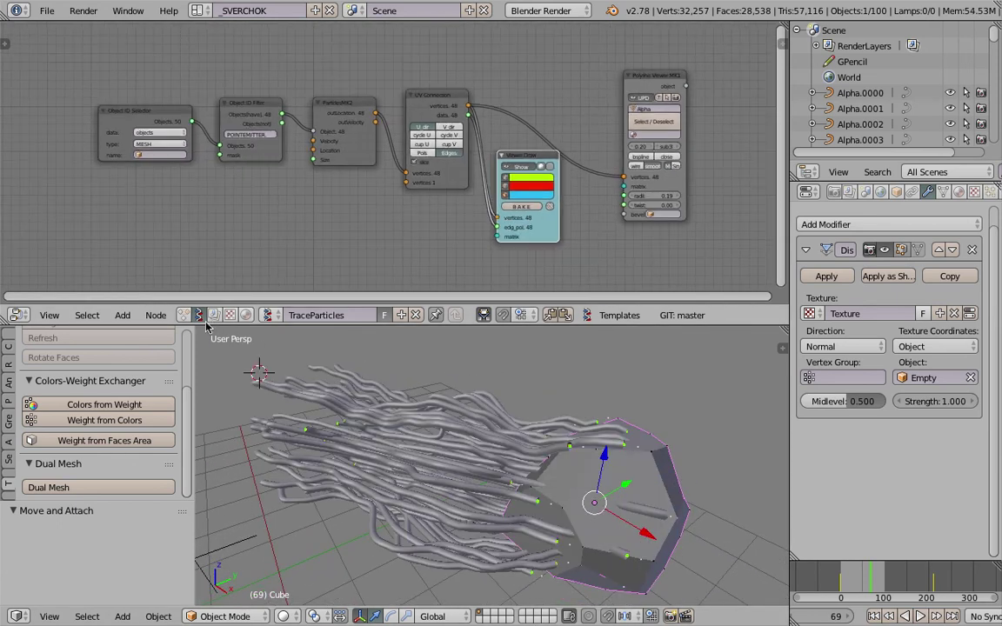
{"action": "middle_click_drag", "start_coordinate": [466, 441], "coordinate": [449, 426]}
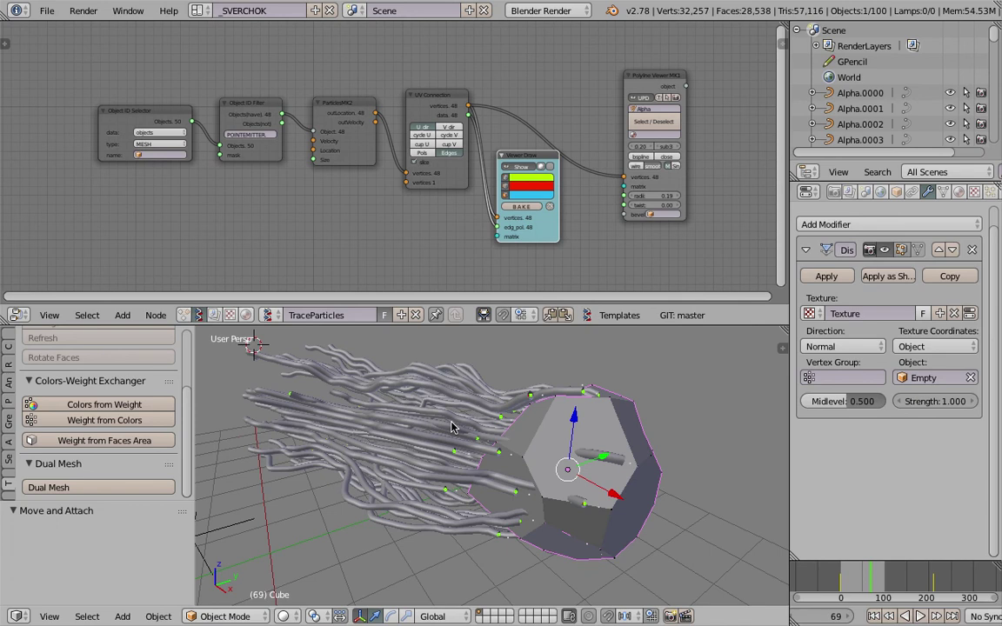